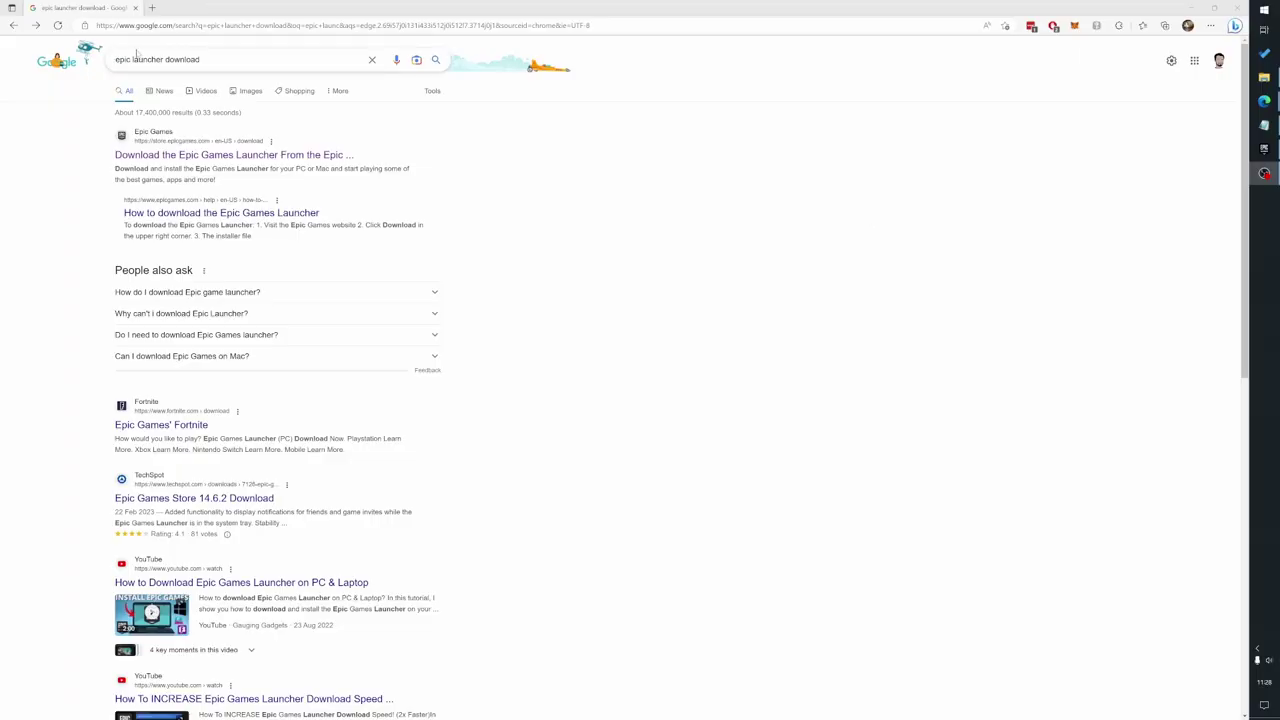
Open the Epic Games Store page for downloading the Epic Games Launcher from the search results
{"action": "left_click", "coordinate": [222, 156]}
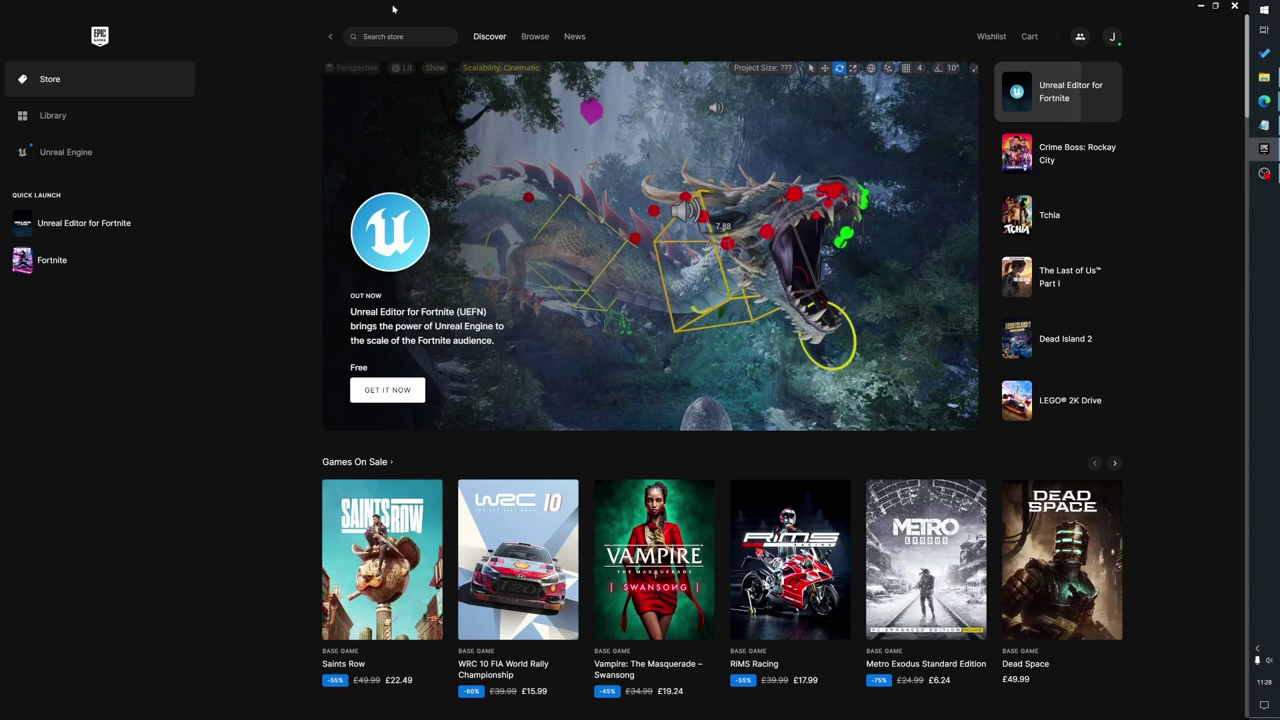
Search the Epic Games store for "fornite" and open the library entry of Unreal Editor For Fortnite through its product page
{"action": "left_click", "coordinate": [410, 38]}
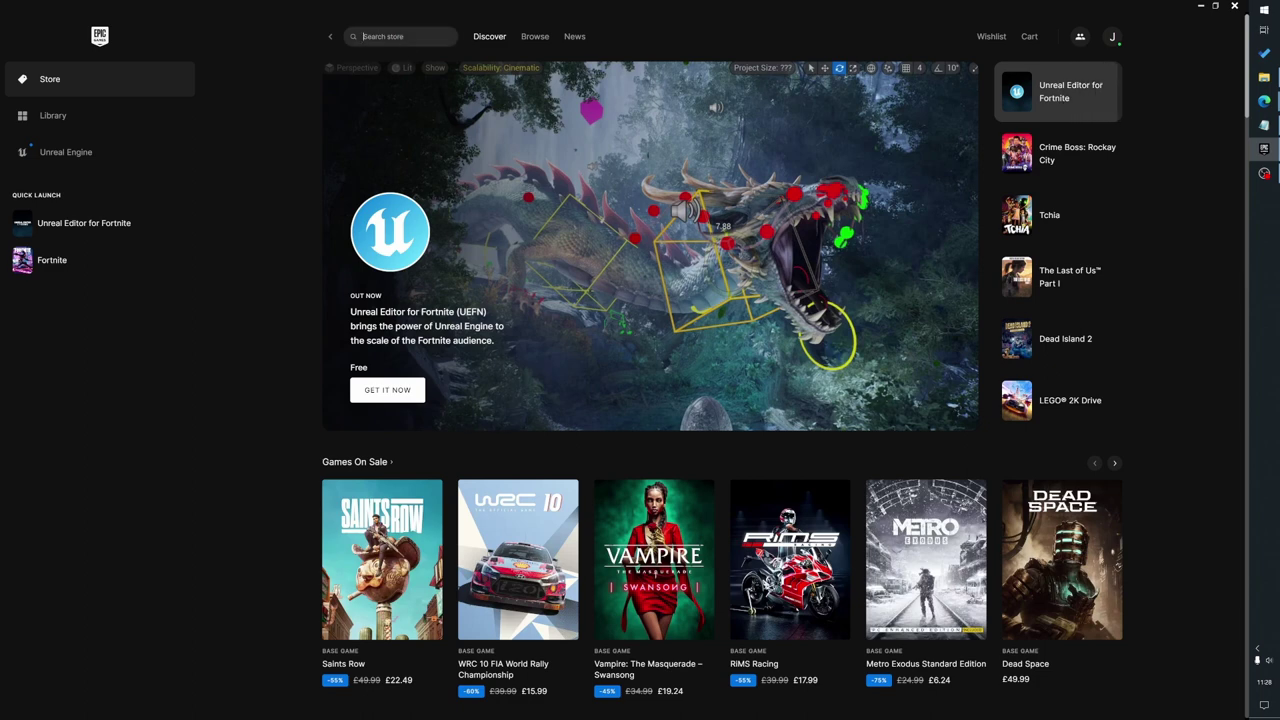
{"action": "type", "text": "fornit"}
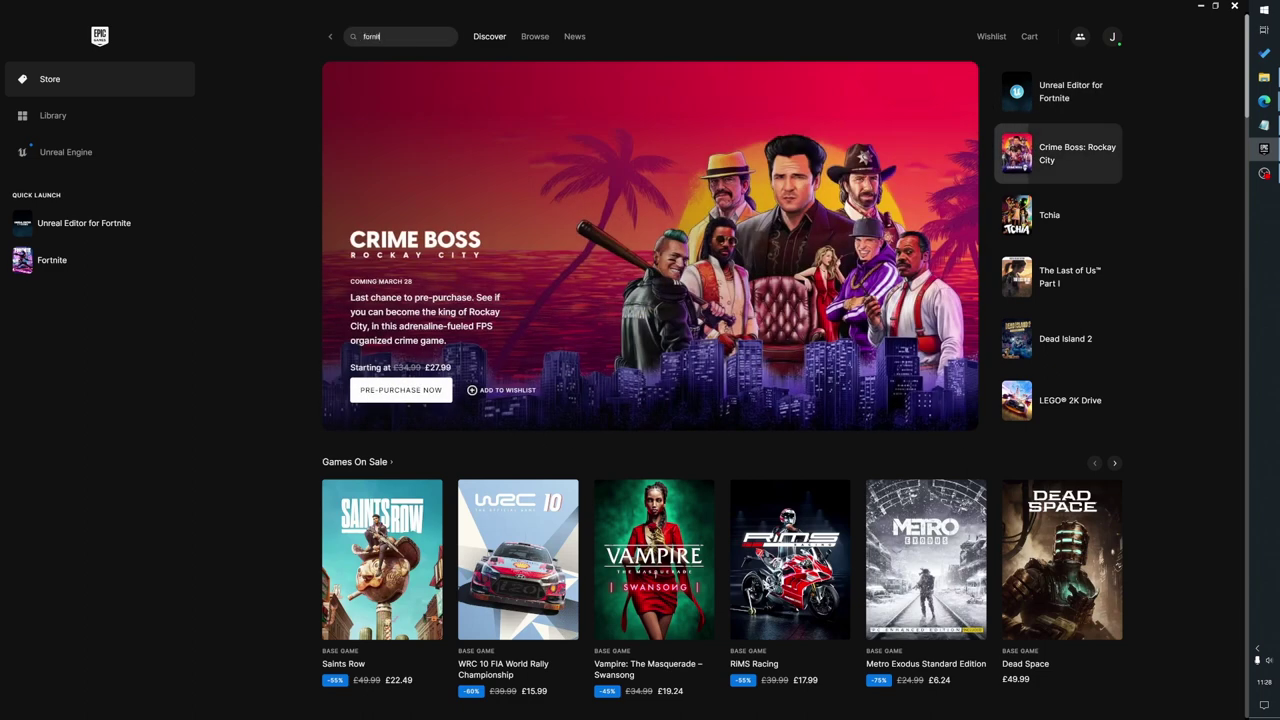
{"action": "type", "text": "e"}
{"action": "key", "text": "Return"}
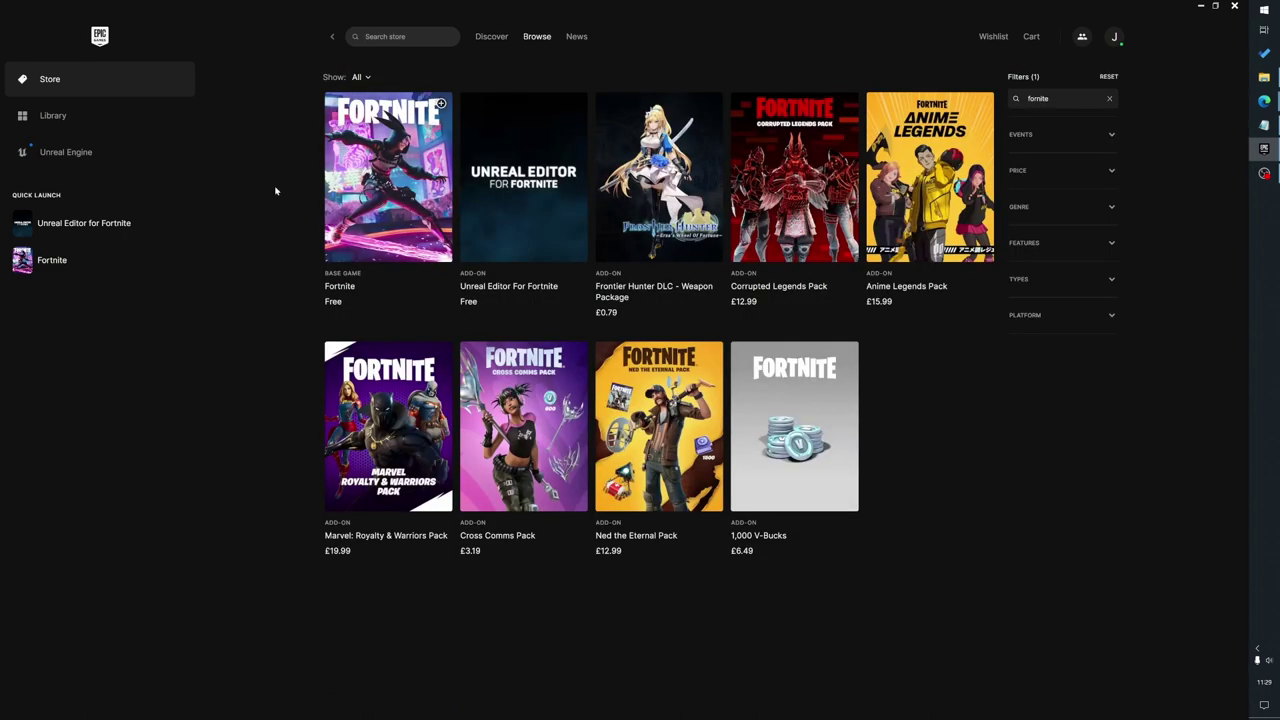
{"action": "left_click", "coordinate": [512, 290]}
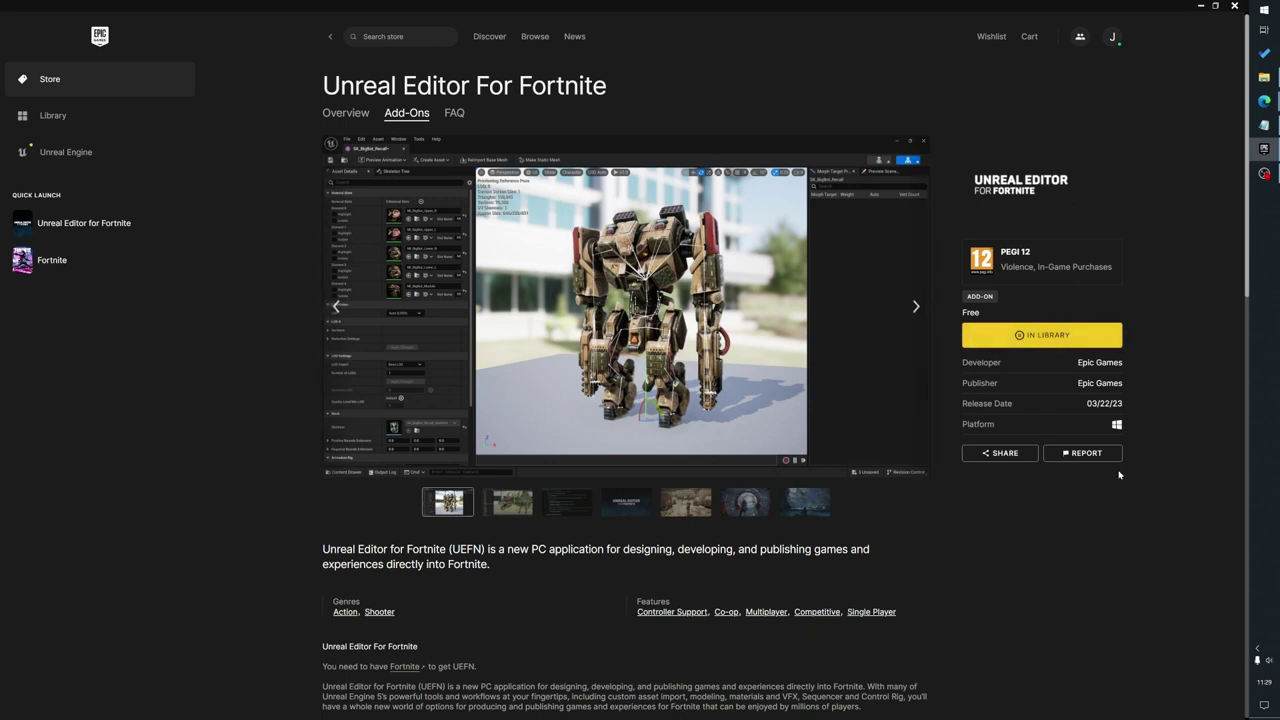
{"action": "left_click", "coordinate": [1043, 338]}
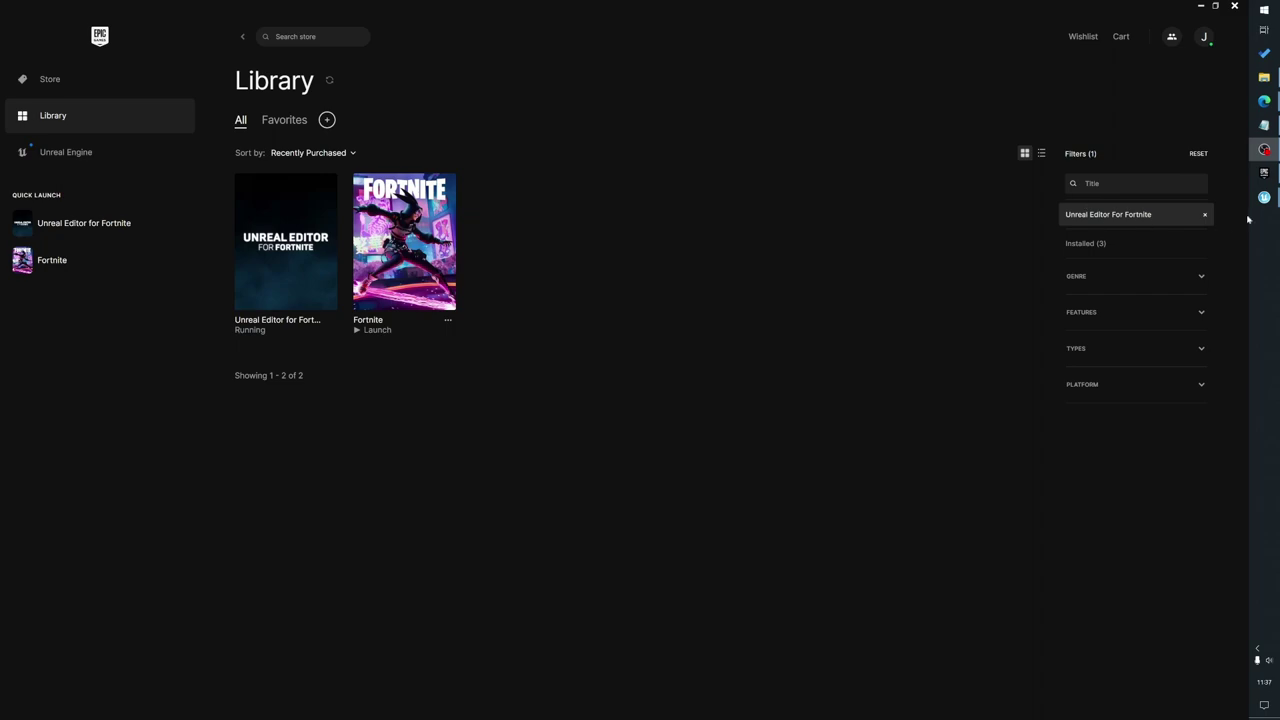
Switch to the running Unreal Editor for Fortnite and dismiss its startup News window
{"action": "mouse_move", "coordinate": [1264, 198]}
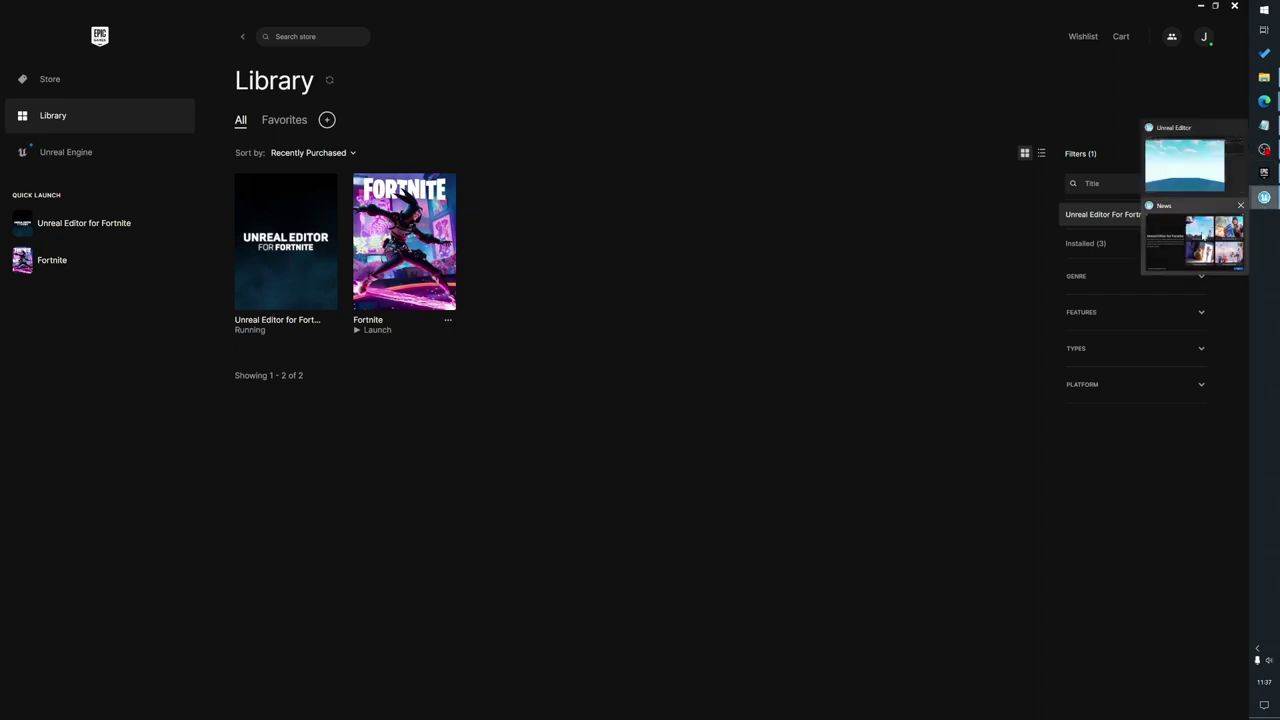
{"action": "left_click", "coordinate": [1195, 240]}
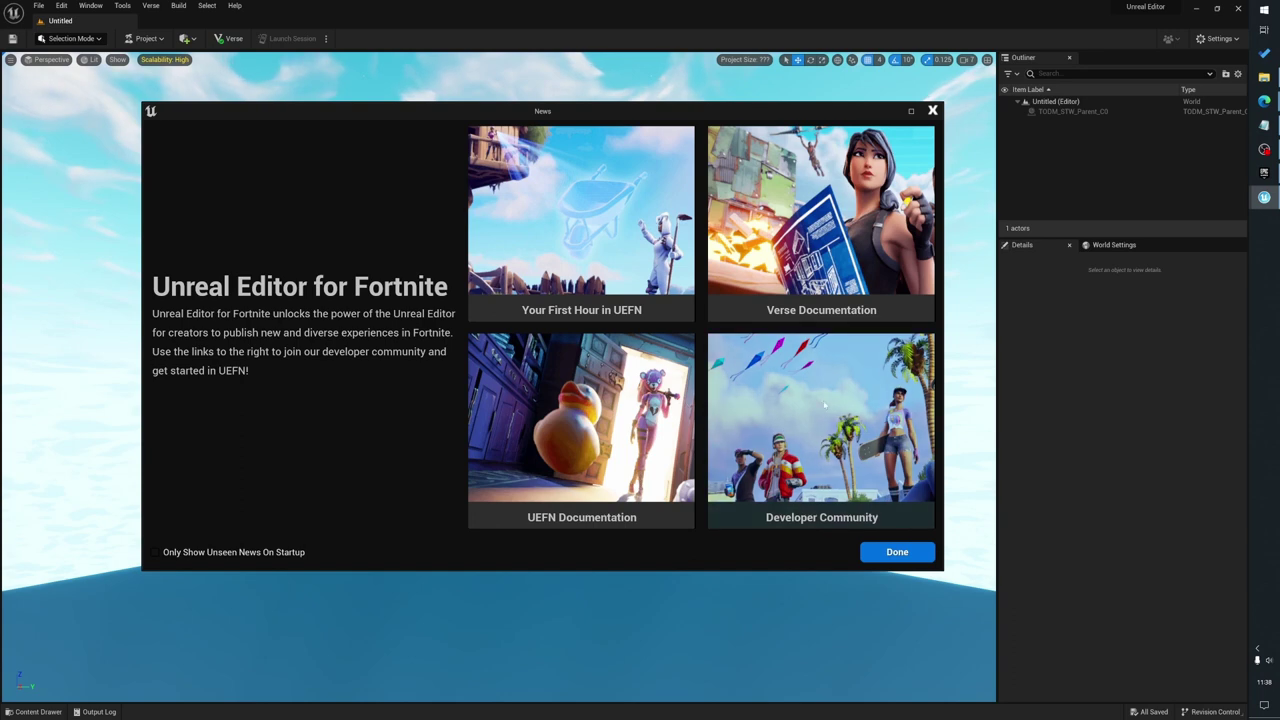
{"action": "left_click", "coordinate": [898, 554]}
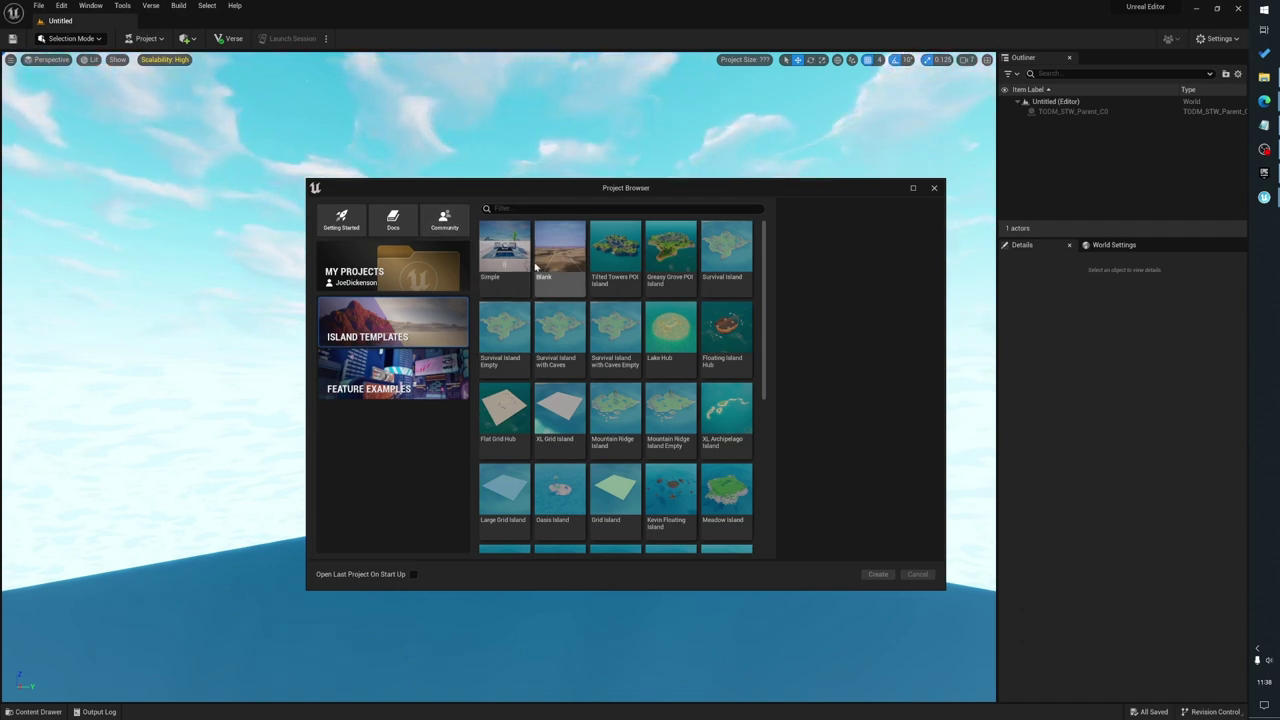
Create a project named LearningUEFN from the Blank island template, keeping D:\CurrentProjects\ as its location
{"action": "scroll", "coordinate": [759, 344], "scroll_direction": "down", "scroll_amount": 2}
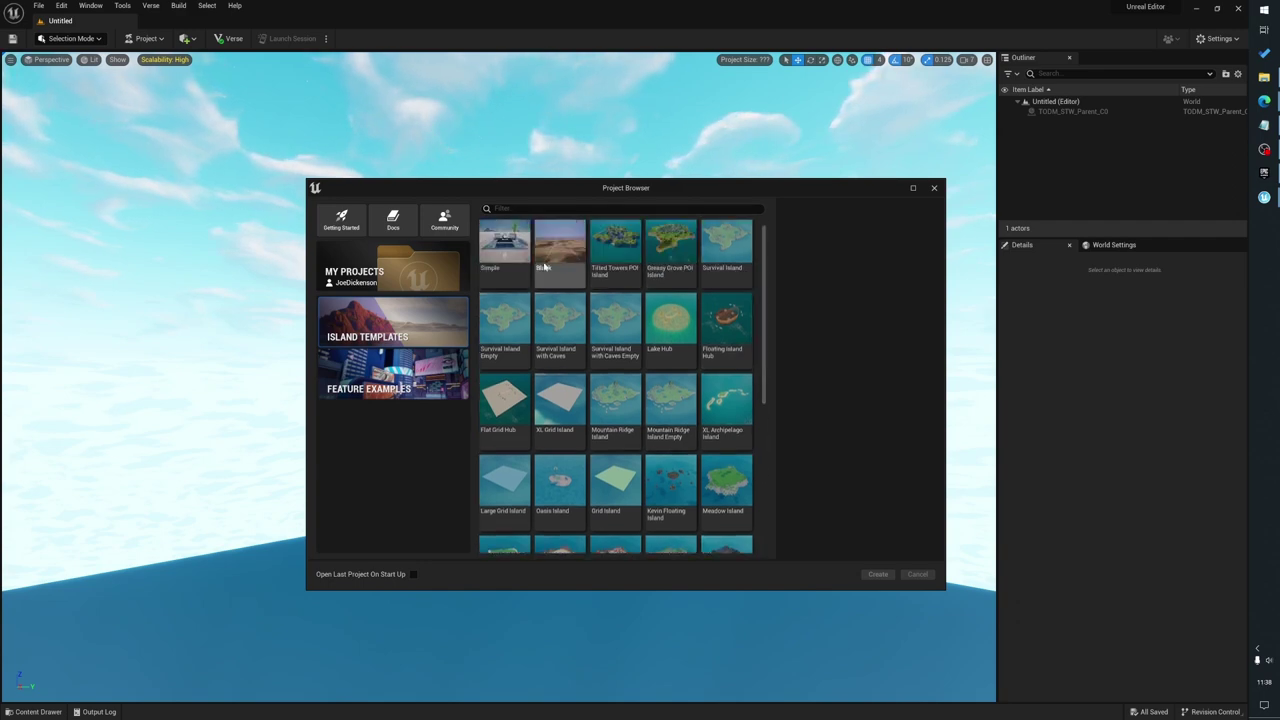
{"action": "scroll", "coordinate": [545, 445], "scroll_direction": "down", "scroll_amount": 2}
{"action": "scroll", "coordinate": [550, 445], "scroll_direction": "up", "scroll_amount": 5}
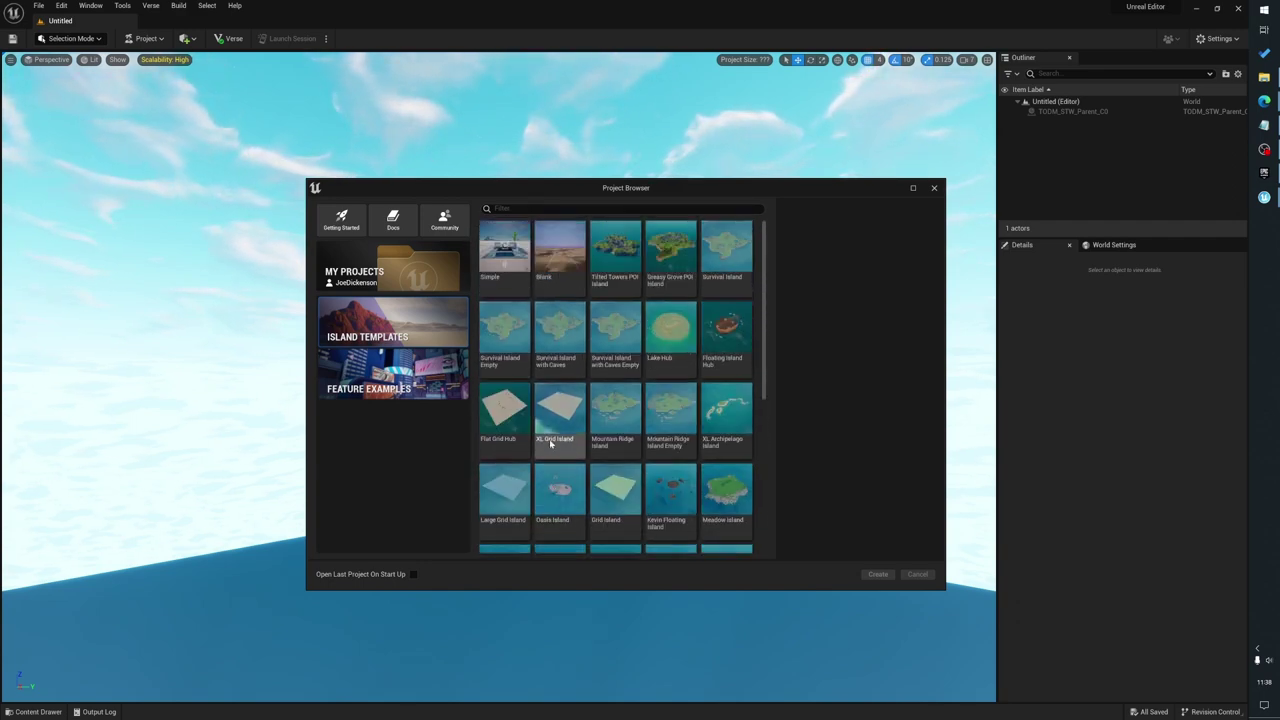
{"action": "left_click", "coordinate": [574, 249]}
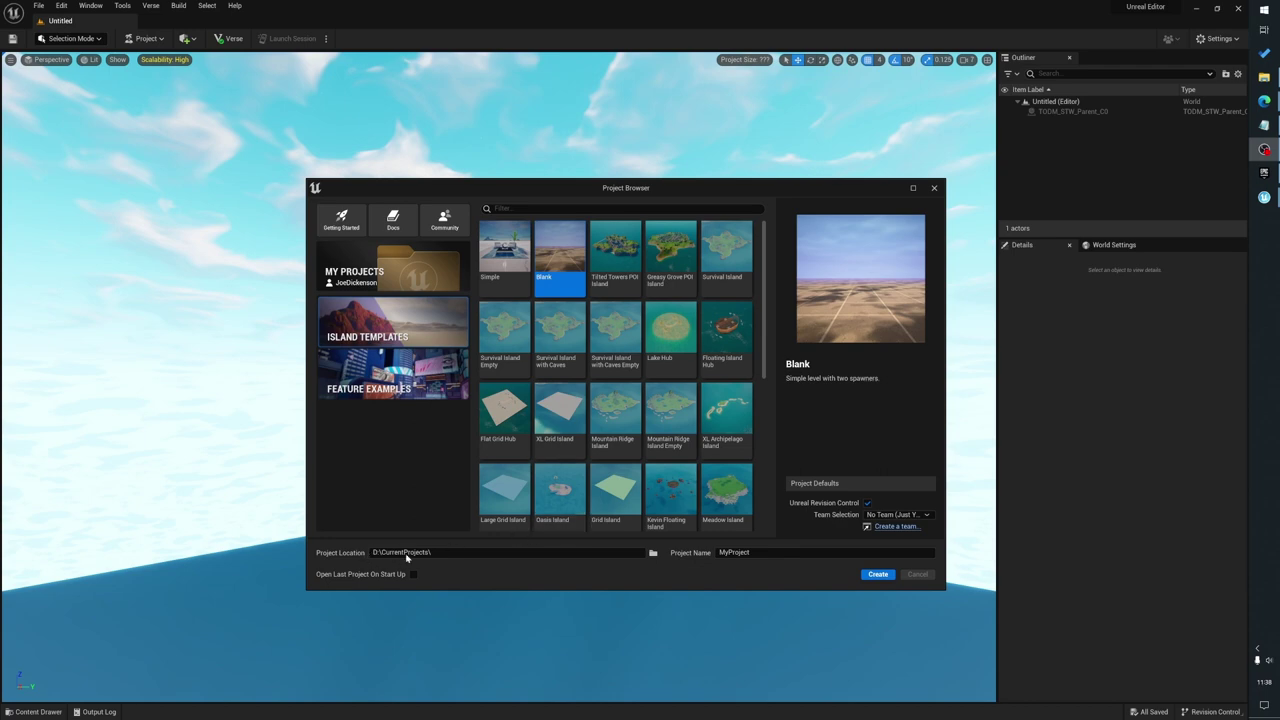
{"action": "left_click", "coordinate": [740, 552]}
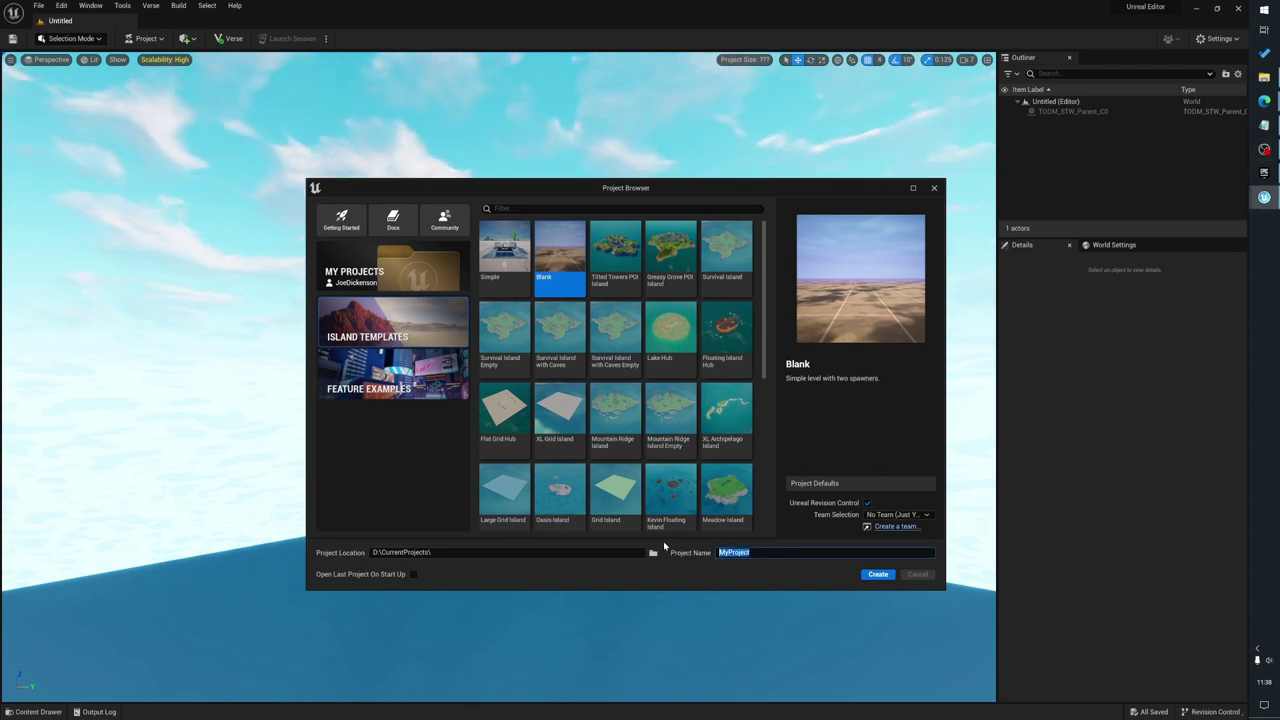
{"action": "type", "text": "LearningUEFN"}
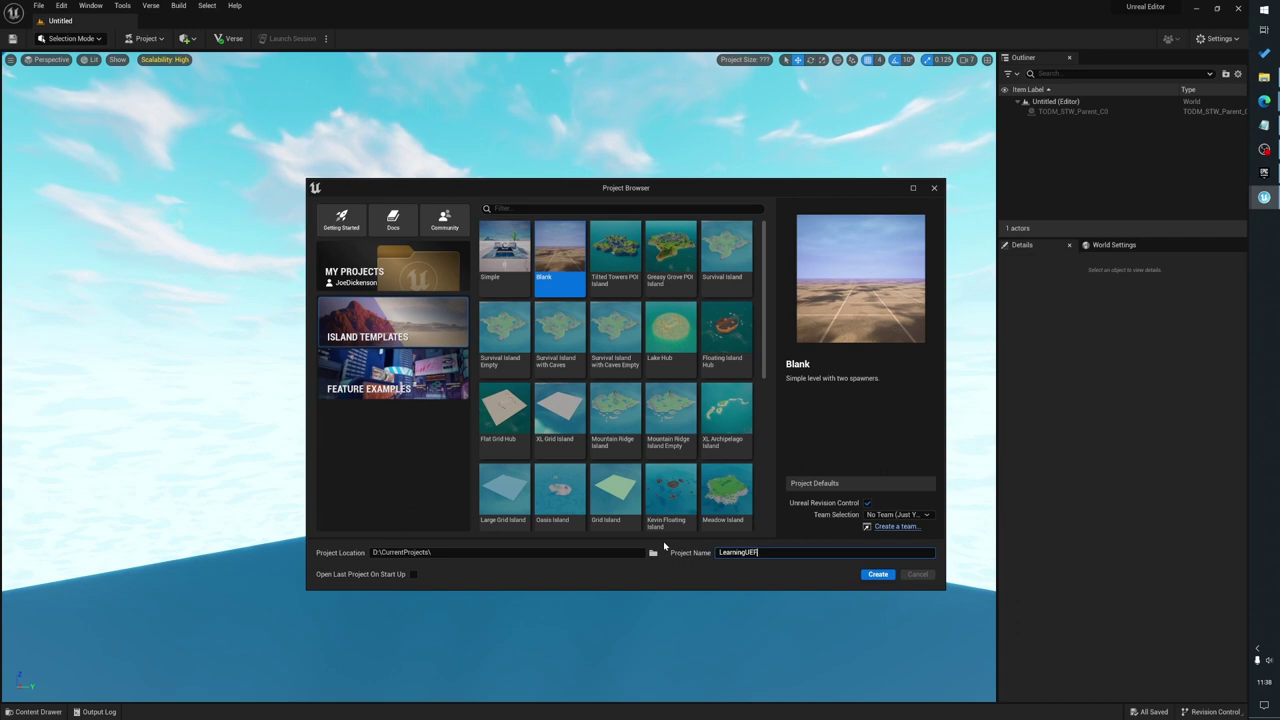
{"action": "left_click", "coordinate": [798, 504]}
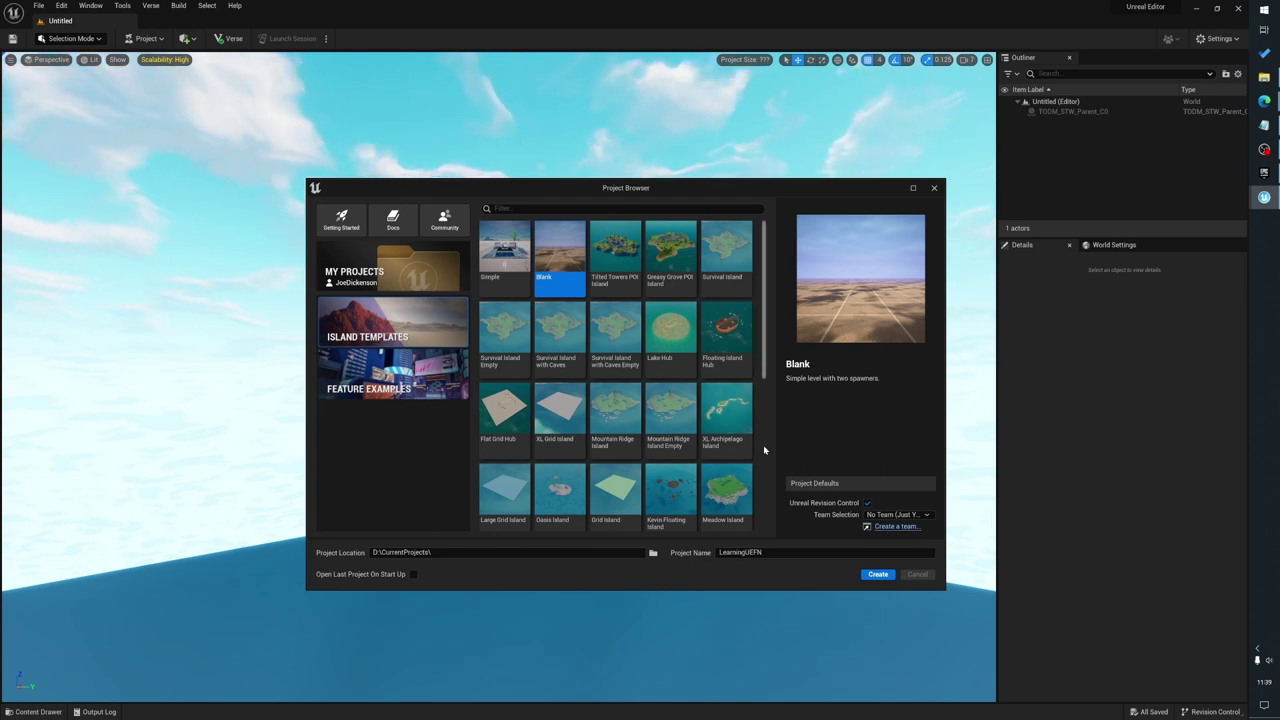
{"action": "left_click", "coordinate": [878, 574]}
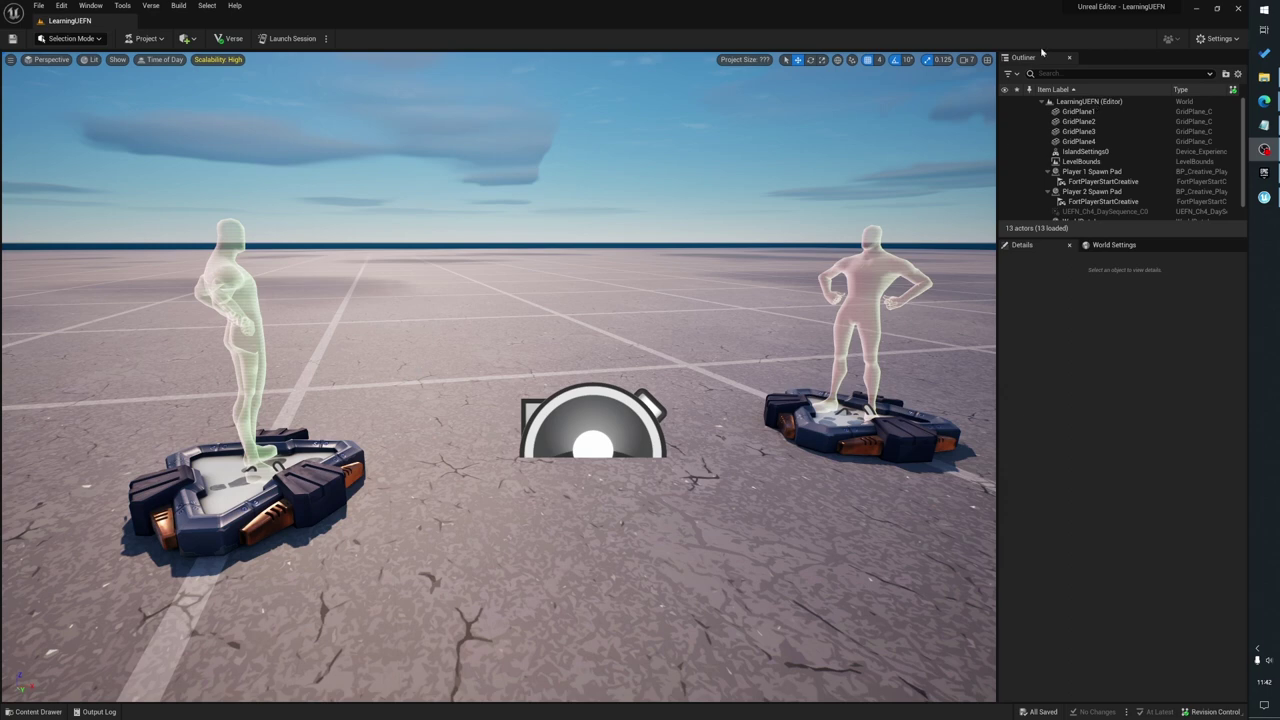
Examine the level's actor list and the properties of the island settings and GridPlane3
{"action": "scroll", "coordinate": [1103, 177], "scroll_direction": "down", "scroll_amount": 1}
{"action": "scroll", "coordinate": [1100, 177], "scroll_direction": "up", "scroll_amount": 1}
{"action": "left_click", "coordinate": [1089, 152]}
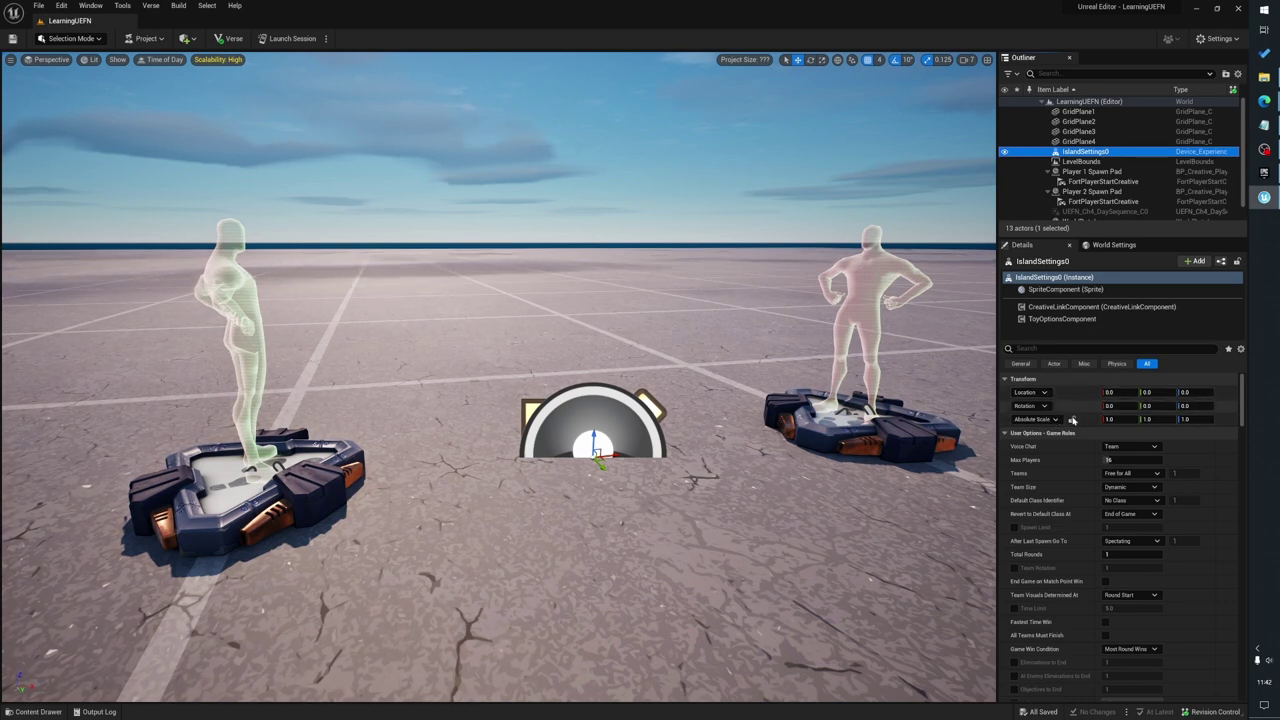
{"action": "scroll", "coordinate": [1073, 497], "scroll_direction": "down", "scroll_amount": 2}
{"action": "scroll", "coordinate": [1073, 497], "scroll_direction": "down", "scroll_amount": 5}
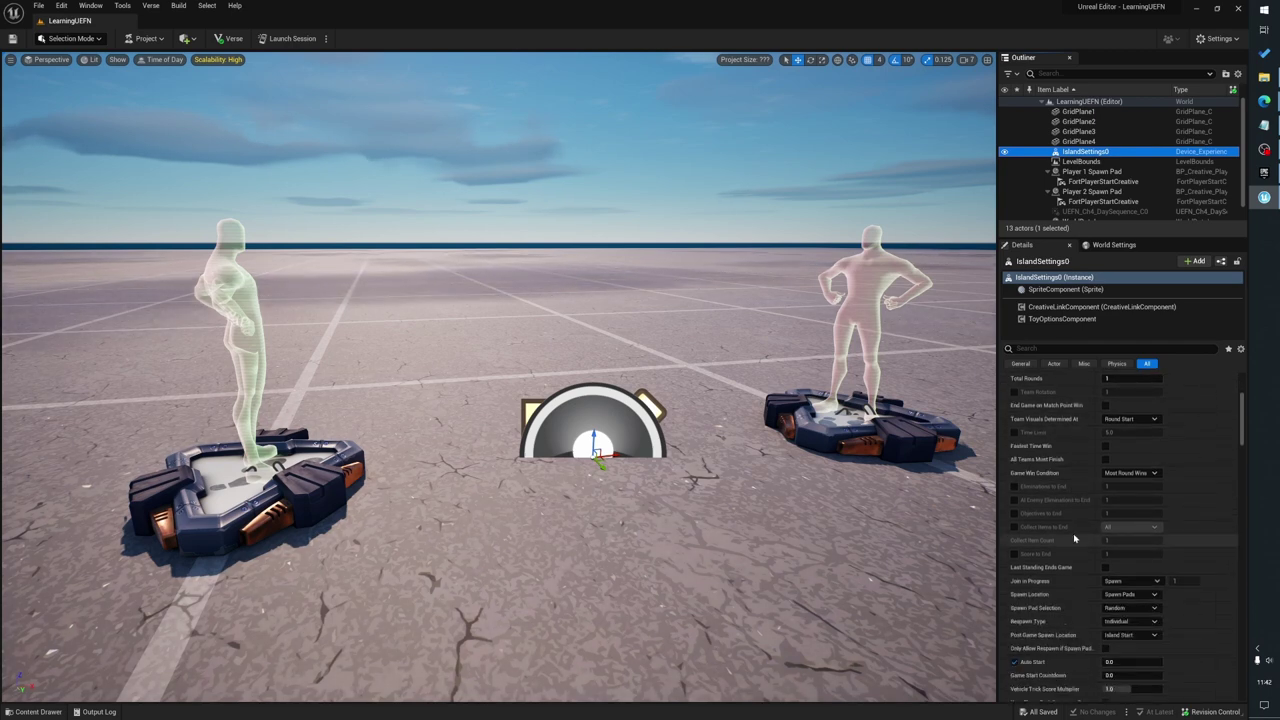
{"action": "scroll", "coordinate": [1073, 533], "scroll_direction": "up", "scroll_amount": 4}
{"action": "left_click", "coordinate": [1080, 132]}
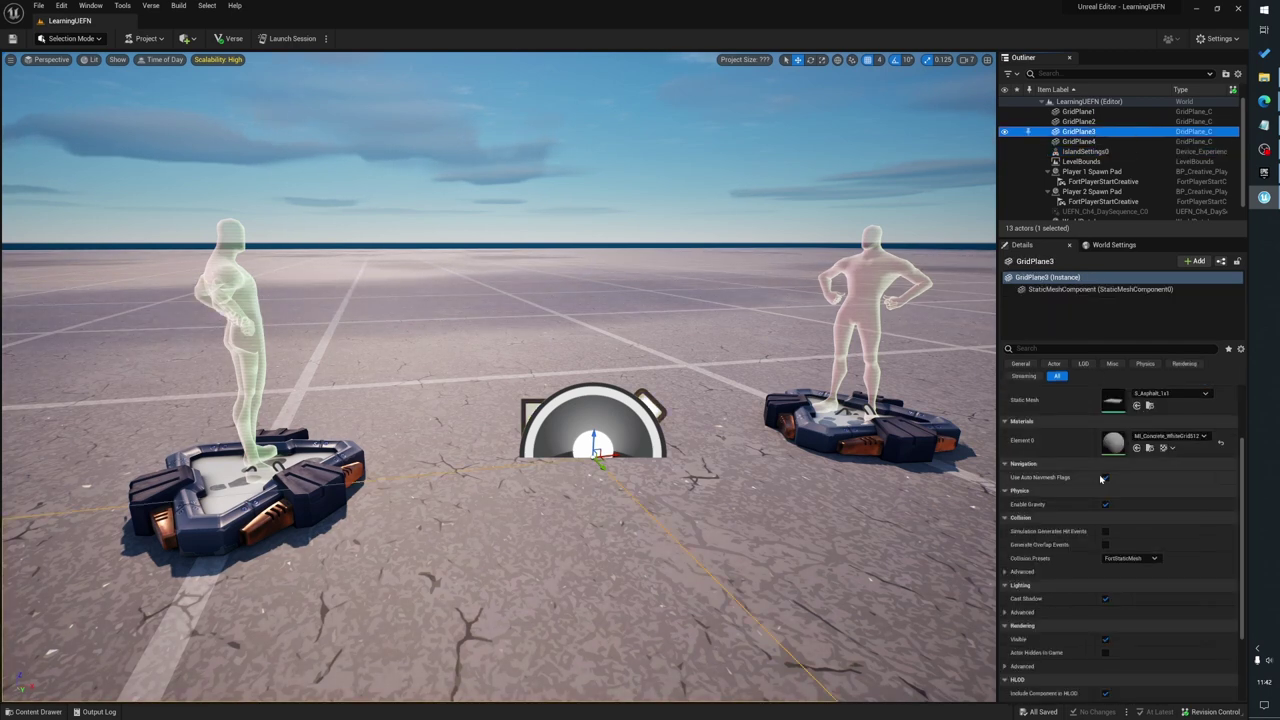
{"action": "scroll", "coordinate": [1104, 561], "scroll_direction": "up", "scroll_amount": 2}
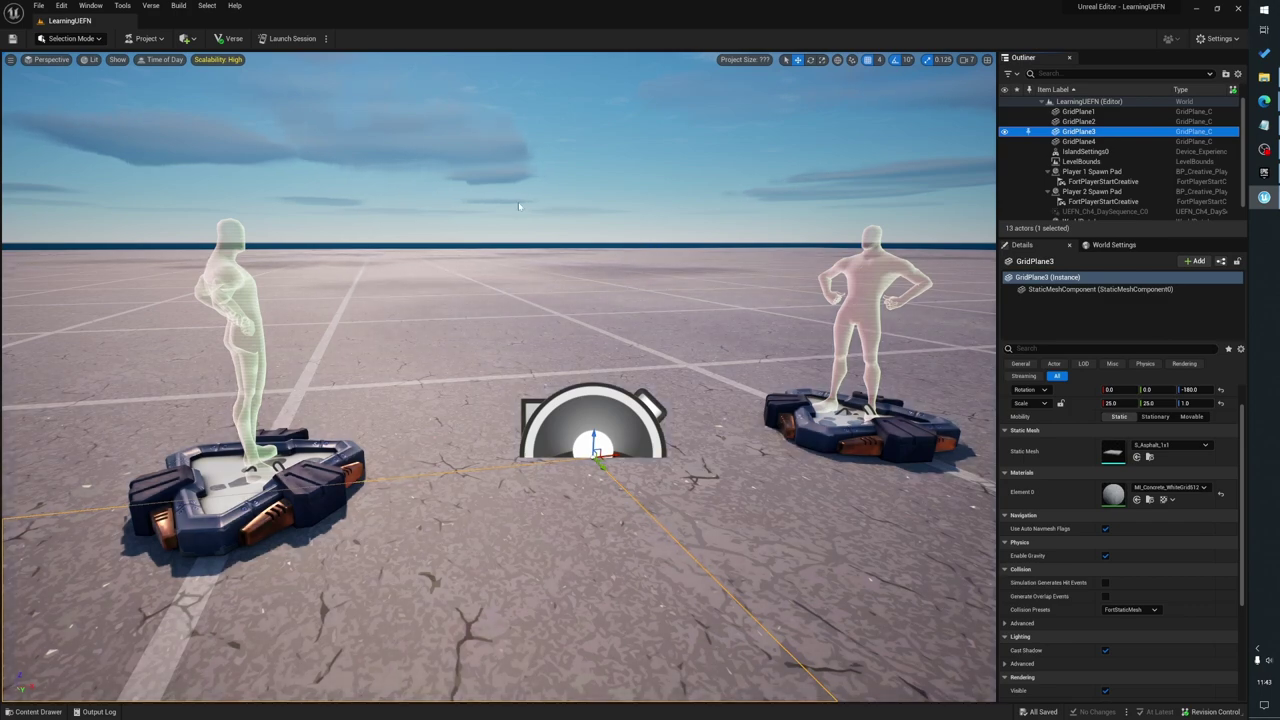
Fly the viewport camera around the two player spawn pads to view them from different distances, heights and angles
{"action": "mouse_move", "coordinate": [519, 206]}
{"action": "right_mouse_down"}
{"action": "mouse_move", "coordinate": [570, 206]}
{"action": "mouse_move", "coordinate": [502, 214]}
{"action": "right_mouse_up"}
{"action": "key", "text": "s"}
{"action": "key", "text": "w"}
{"action": "key", "text": "s"}
{"action": "key", "text": "s"}
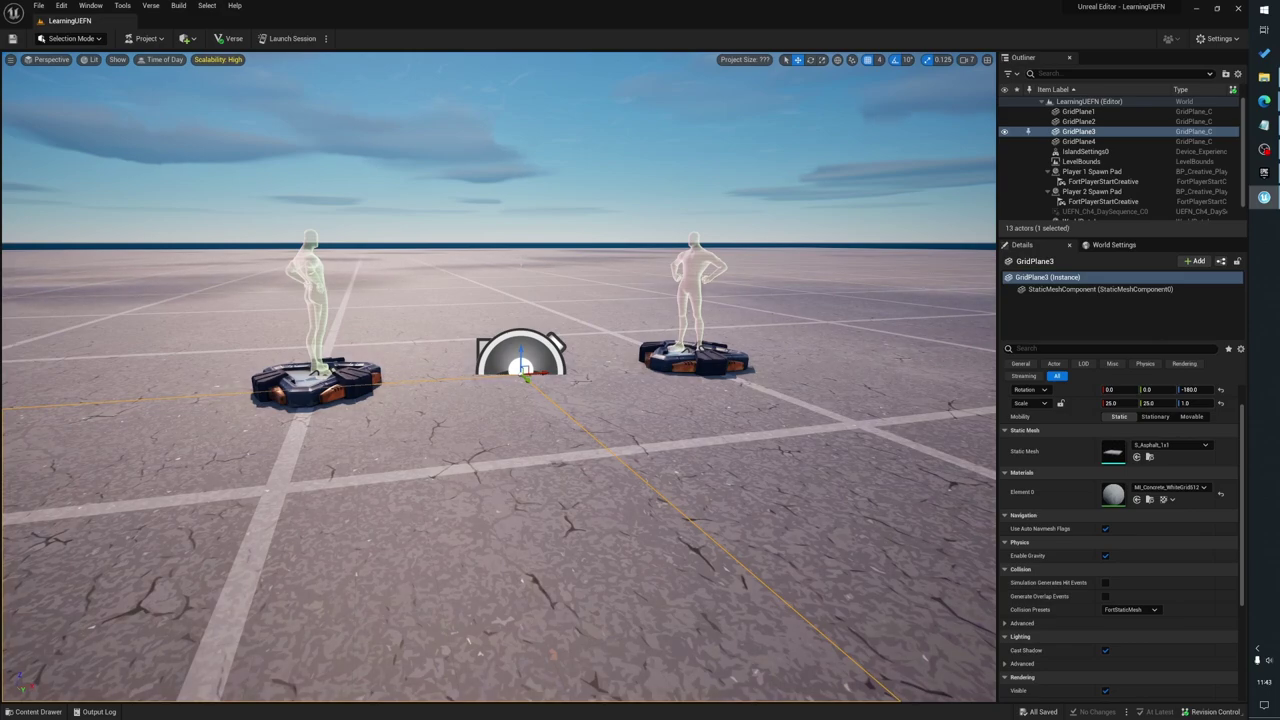
{"action": "right_click_drag", "start_coordinate": [555, 266], "coordinate": [555, 266]}
{"action": "key", "text": "e"}
{"action": "key", "text": "q"}
{"action": "key", "text": "e"}
{"action": "key", "text": "d"}
{"action": "key", "text": "a"}
{"action": "key", "text": "q"}
{"action": "right_click_drag", "start_coordinate": [561, 313], "coordinate": [496, 323]}
{"action": "key", "text": "s"}
{"action": "key", "text": "d"}
{"action": "key", "text": "a"}
{"action": "key", "text": "s"}
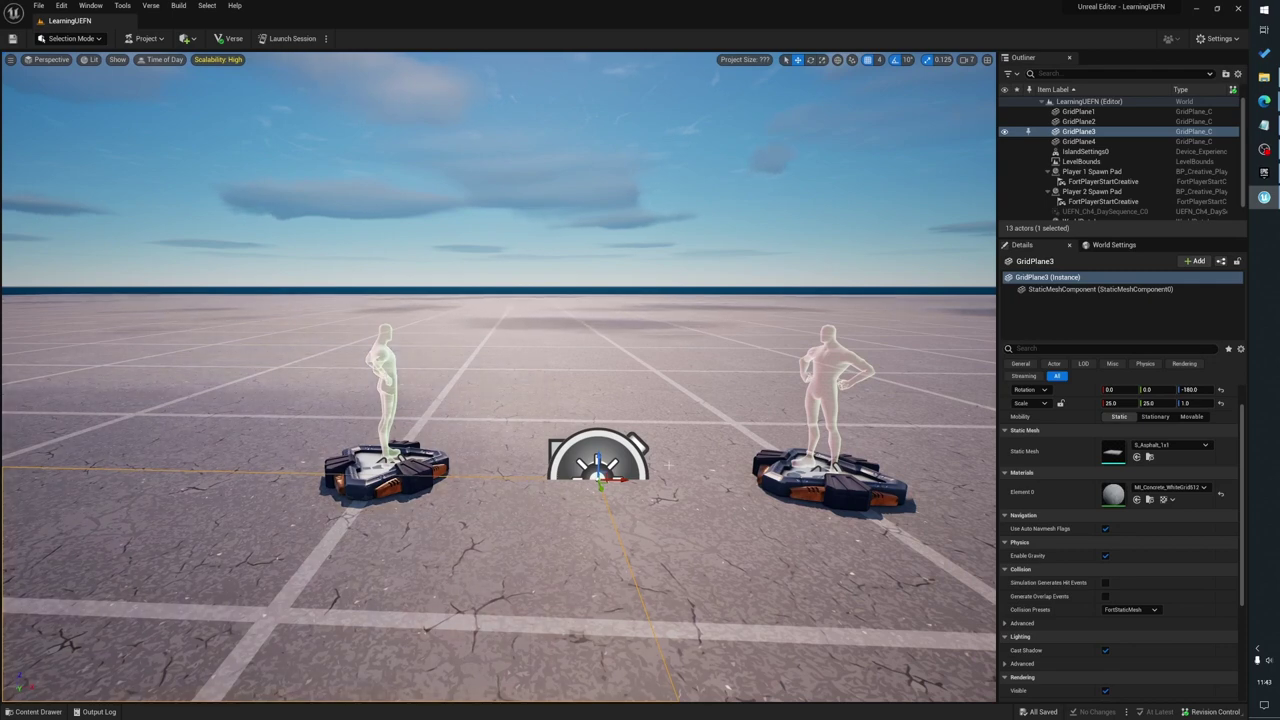
Move the Player 2 Spawn Pad along the X axis to about 238 and deselect it
{"action": "left_click", "coordinate": [843, 482]}
{"action": "left_click_drag", "start_coordinate": [846, 483], "coordinate": [837, 487]}
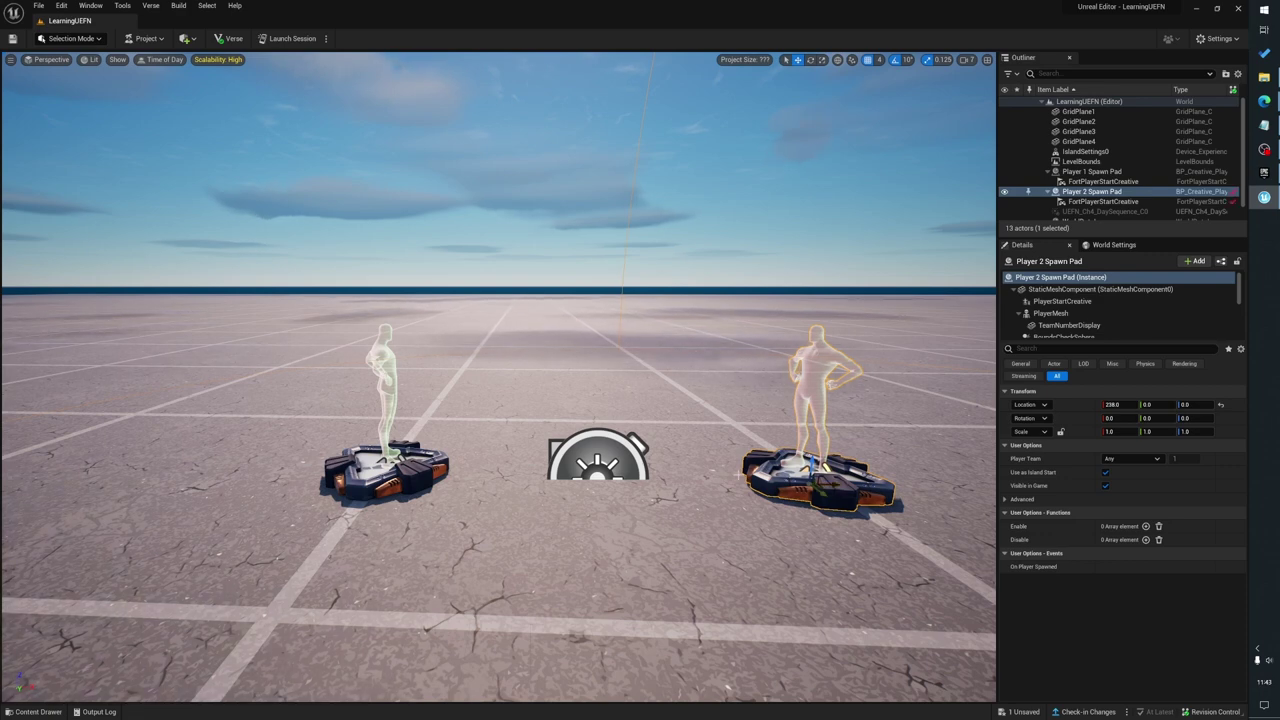
{"action": "left_click", "coordinate": [642, 398]}
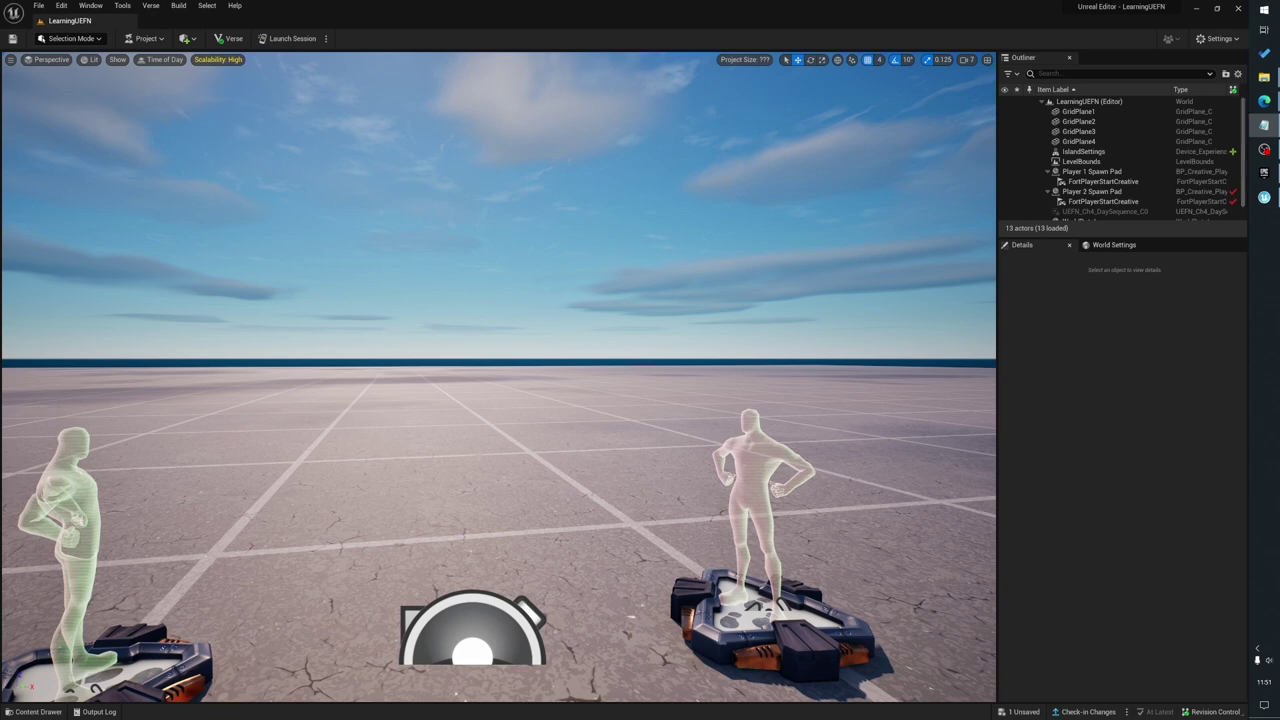
Create a folder named Meshes in the project's LearningUEFN Content folder
{"action": "left_click_drag", "start_coordinate": [490, 525], "coordinate": [464, 522]}
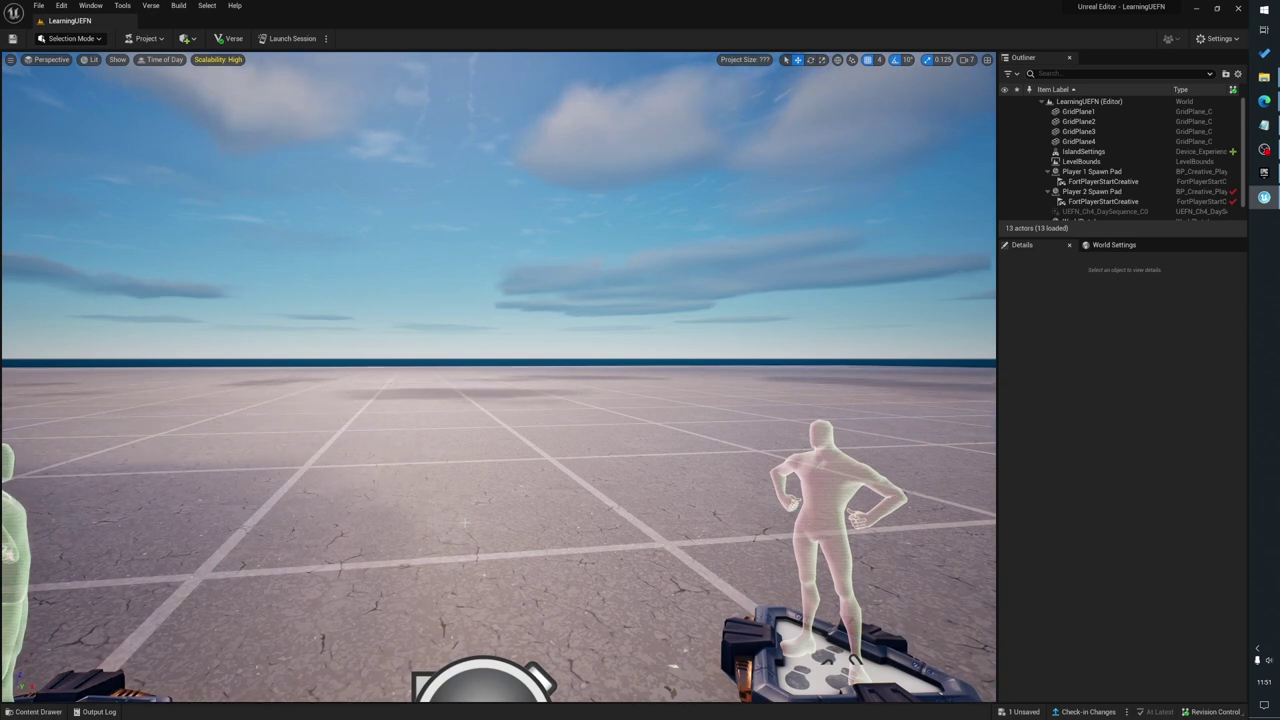
{"action": "scroll", "coordinate": [465, 524], "scroll_direction": "up", "scroll_amount": 2}
{"action": "key", "text": "ctrl+space"}
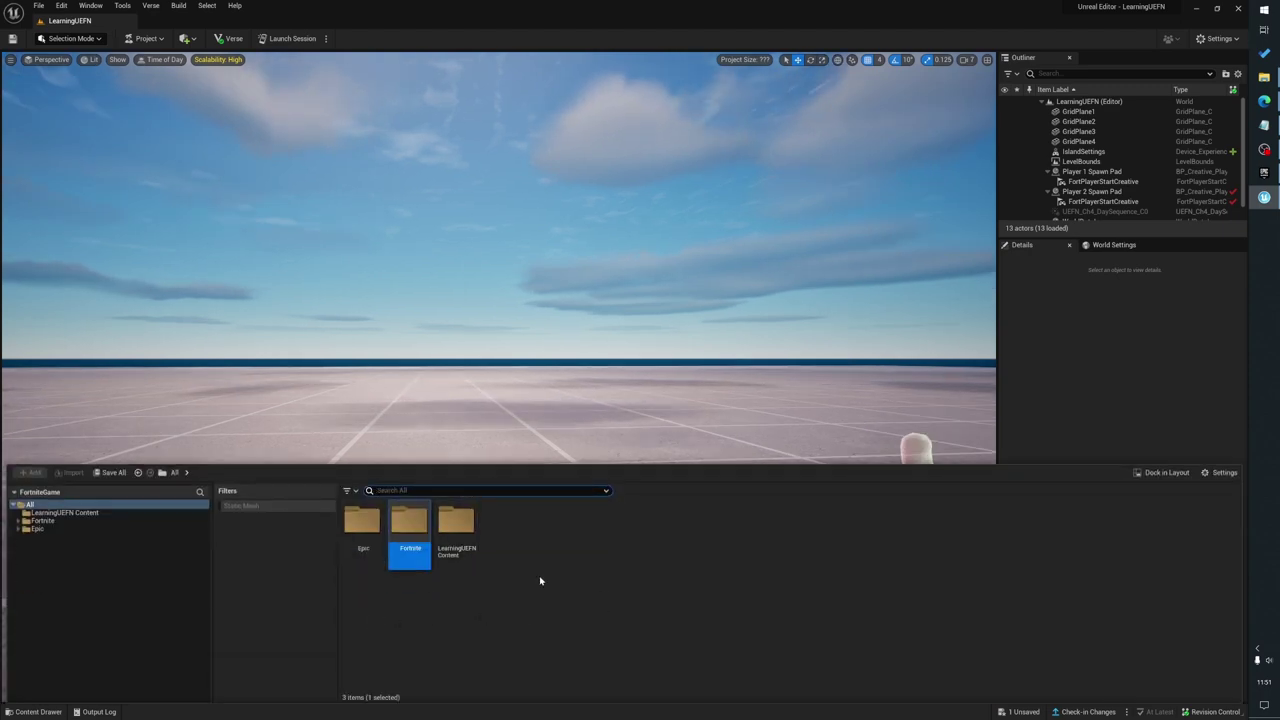
{"action": "left_click", "coordinate": [514, 583]}
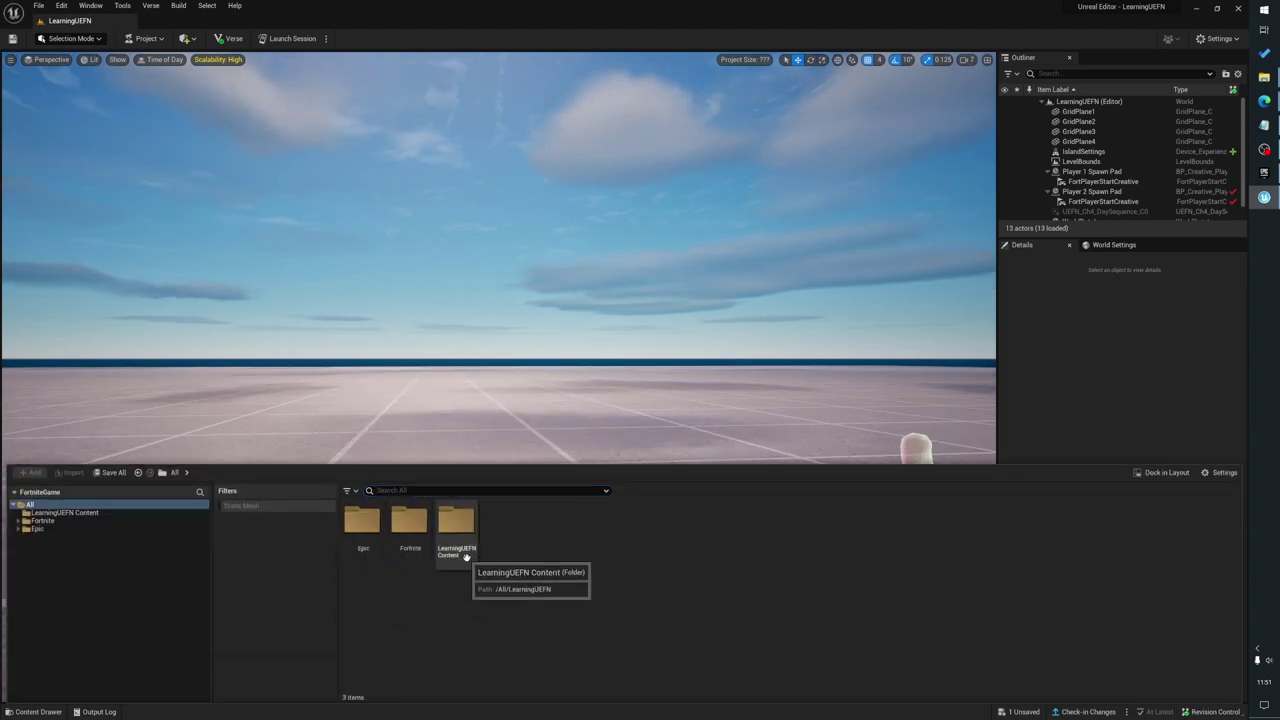
{"action": "double_click", "coordinate": [465, 556]}
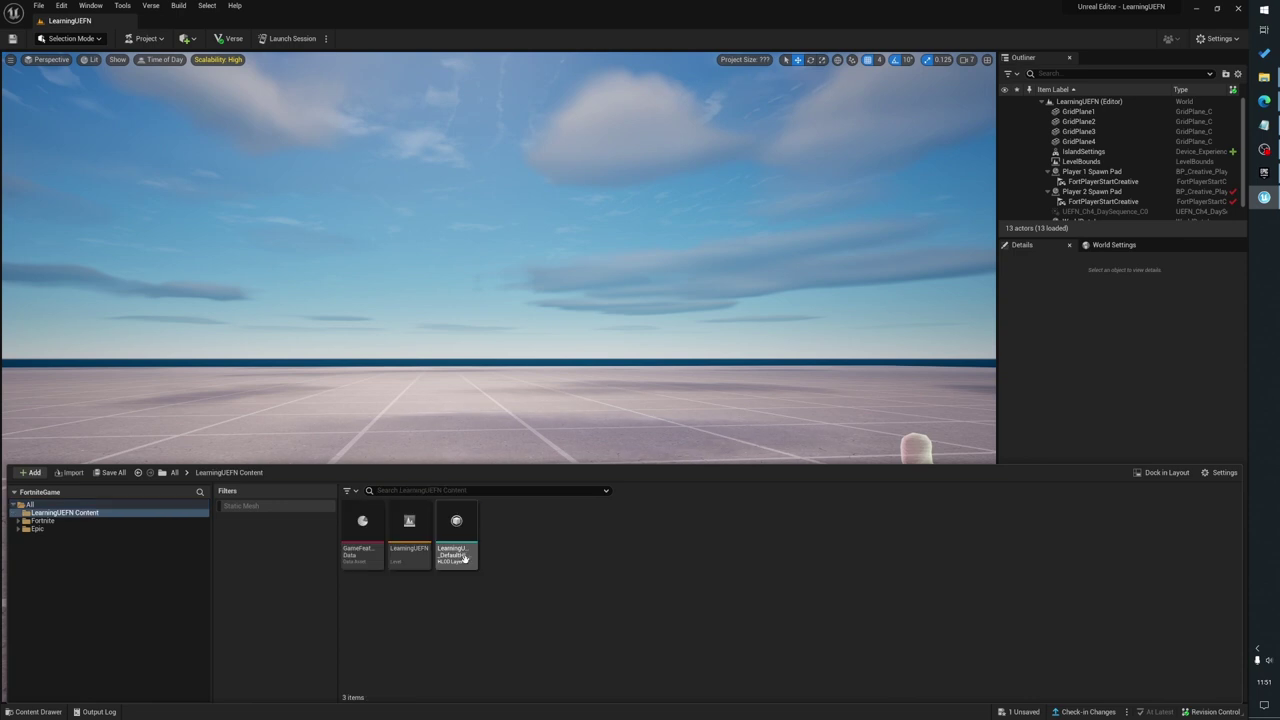
{"action": "right_click", "coordinate": [568, 541]}
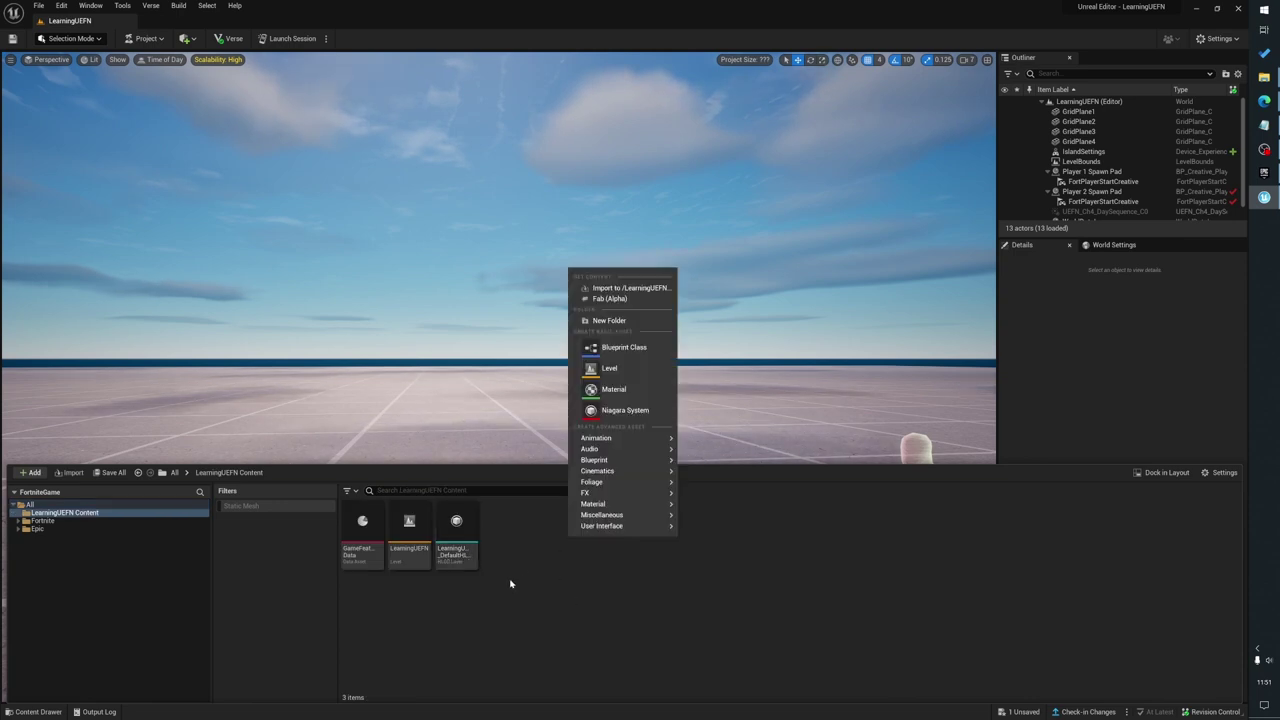
{"action": "left_click", "coordinate": [622, 321]}
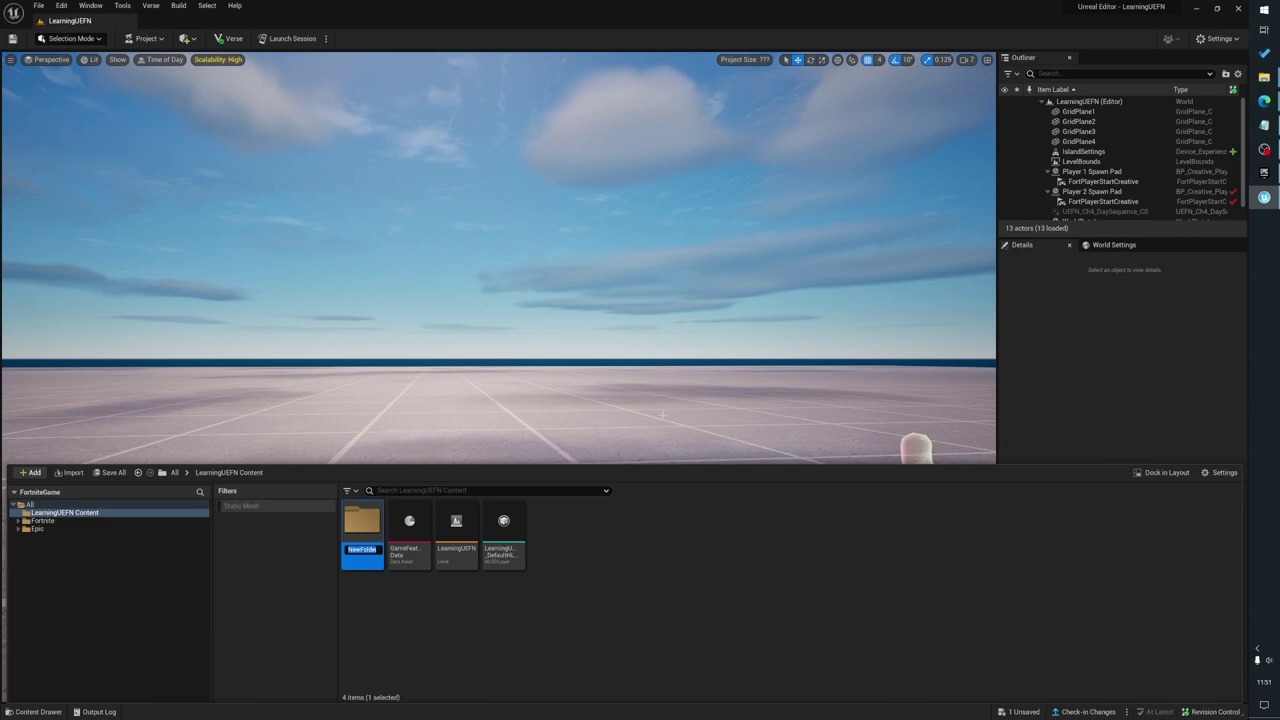
{"action": "type", "text": "Mehsed"}
{"action": "key", "text": "BackSpace"}
{"action": "key", "text": "BackSpace"}
{"action": "key", "text": "BackSpace"}
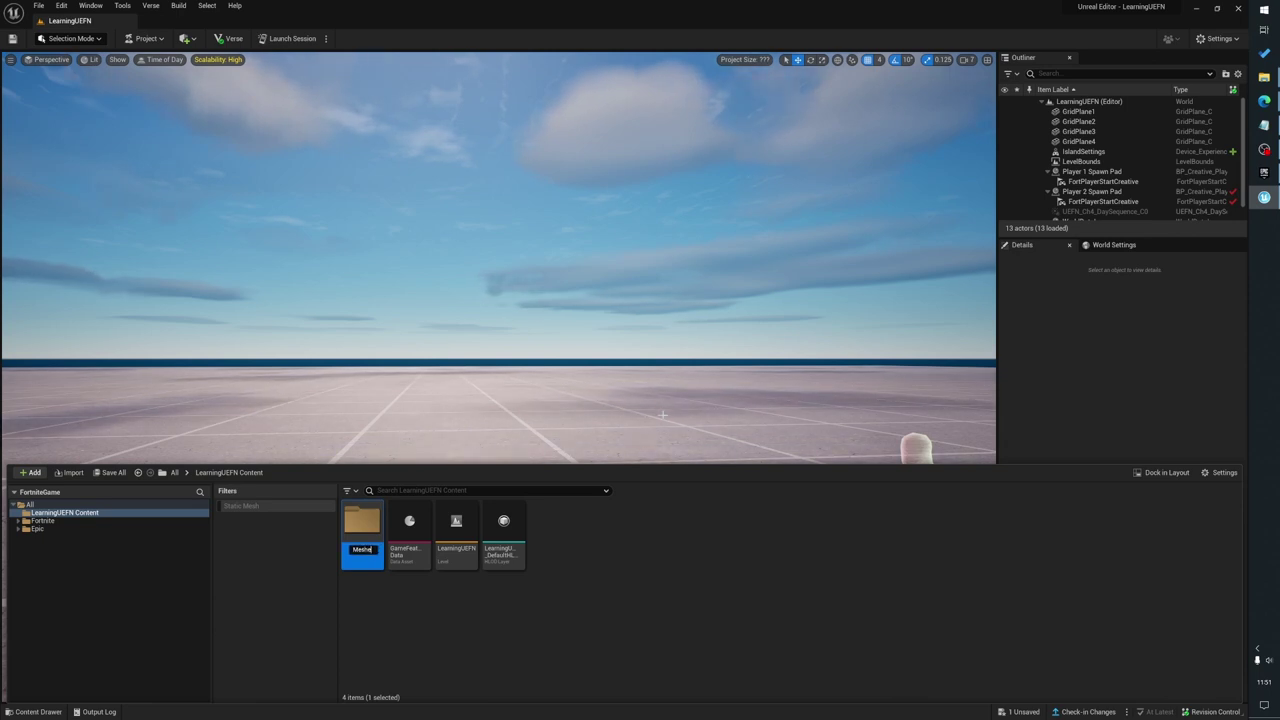
{"action": "type", "text": "s"}
{"action": "key", "text": "Return"}
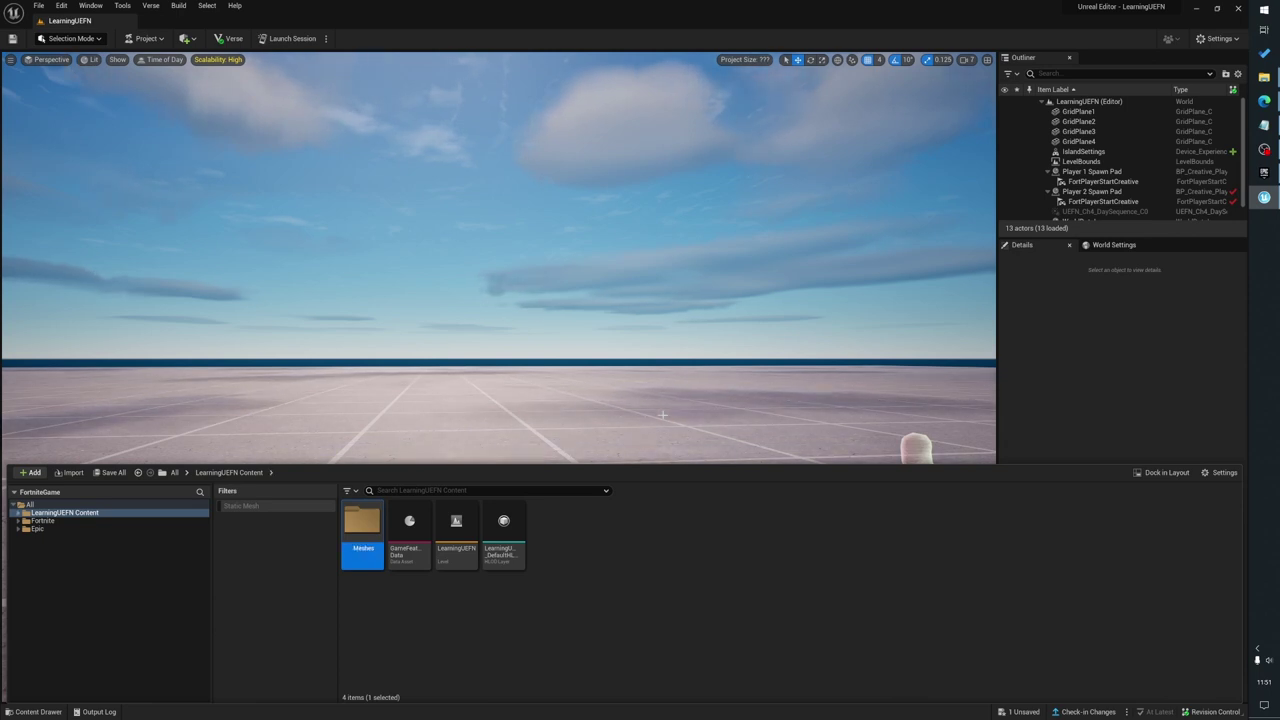
Bring SM_Cube.fbx and SM_RandomMesh.fbx from the desktop's UEFN Assets folder into the project's Meshes folder
{"action": "double_click", "coordinate": [358, 525]}
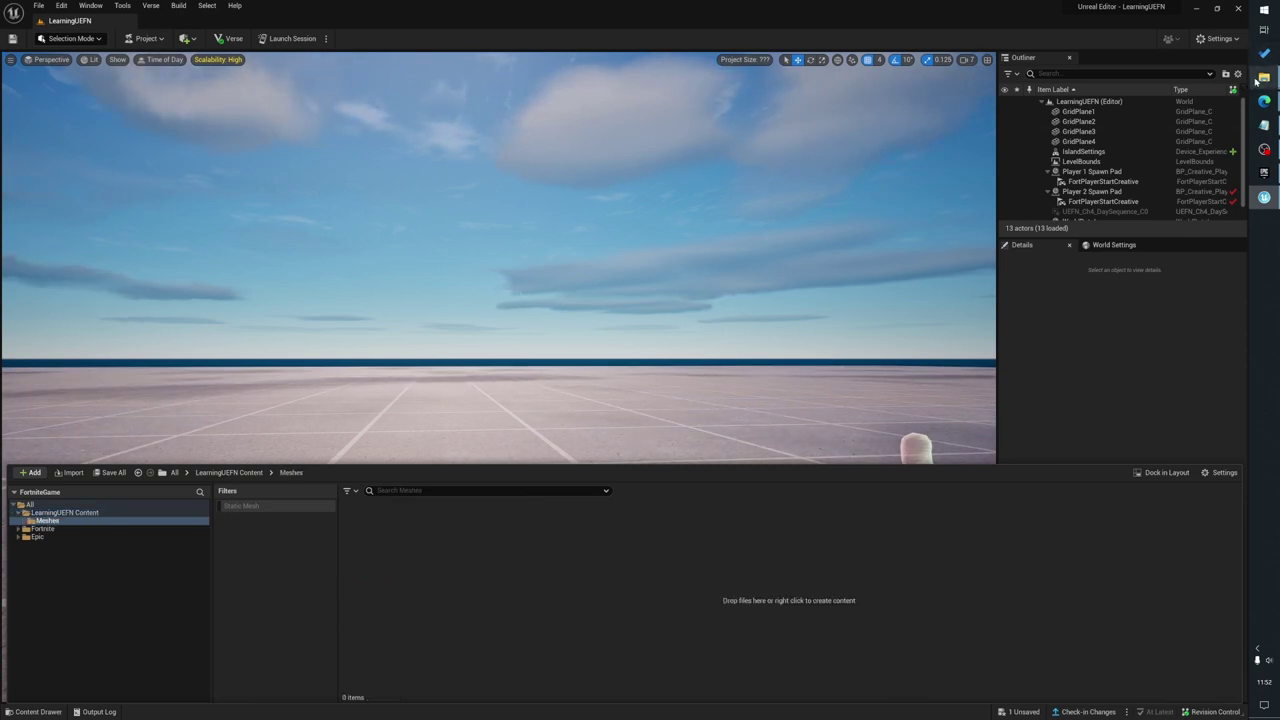
{"action": "mouse_move", "coordinate": [1263, 77]}
{"action": "left_click", "coordinate": [1202, 55]}
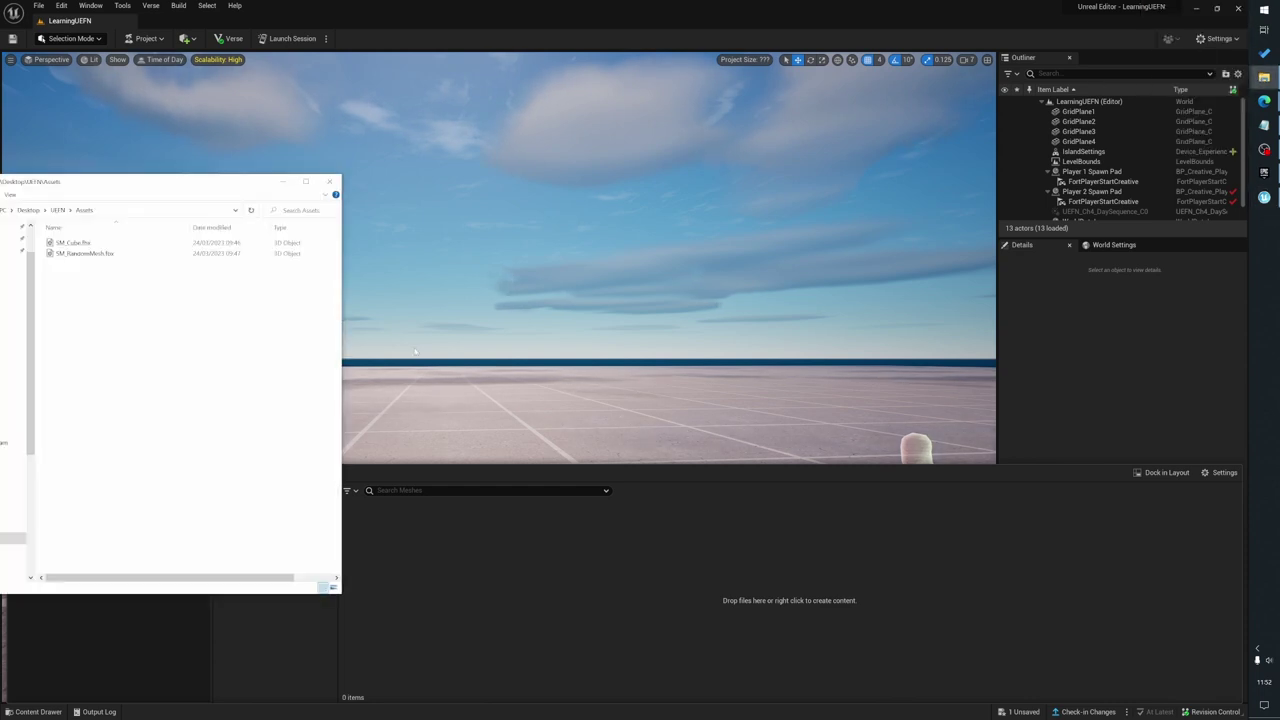
{"action": "left_click_drag", "start_coordinate": [98, 279], "coordinate": [70, 246]}
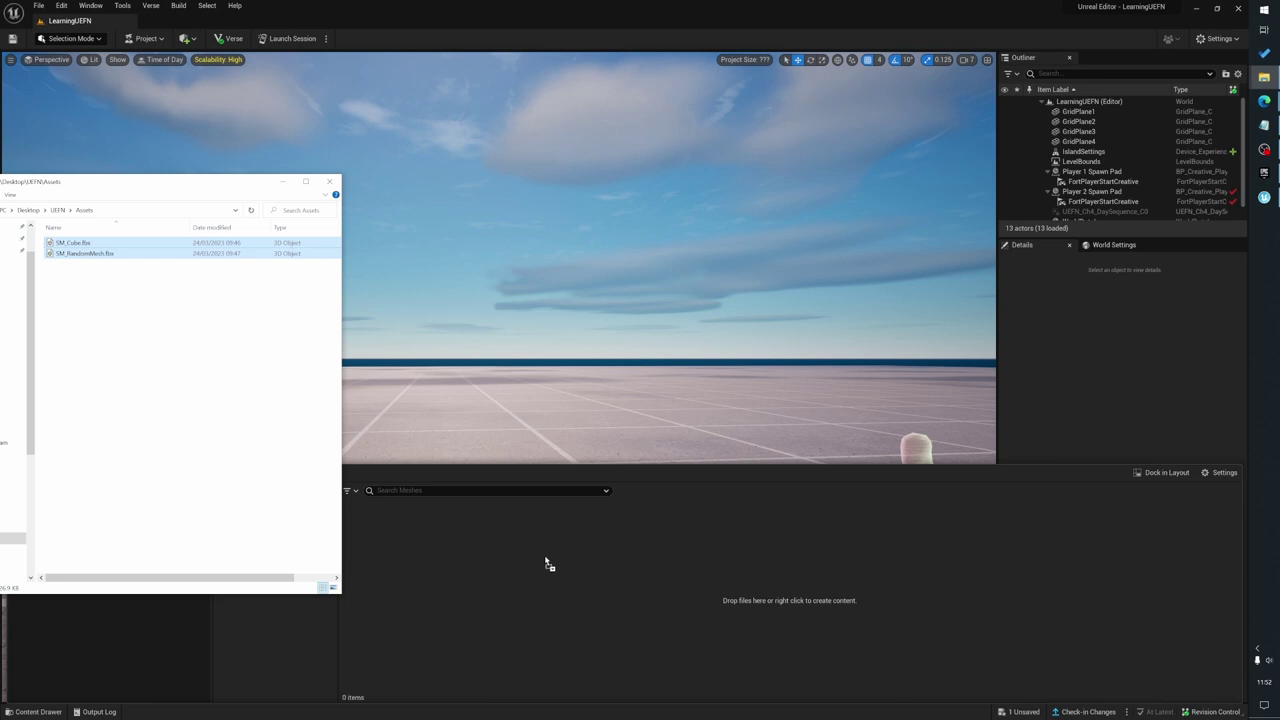
{"action": "left_click_drag", "start_coordinate": [549, 565], "coordinate": [544, 558]}
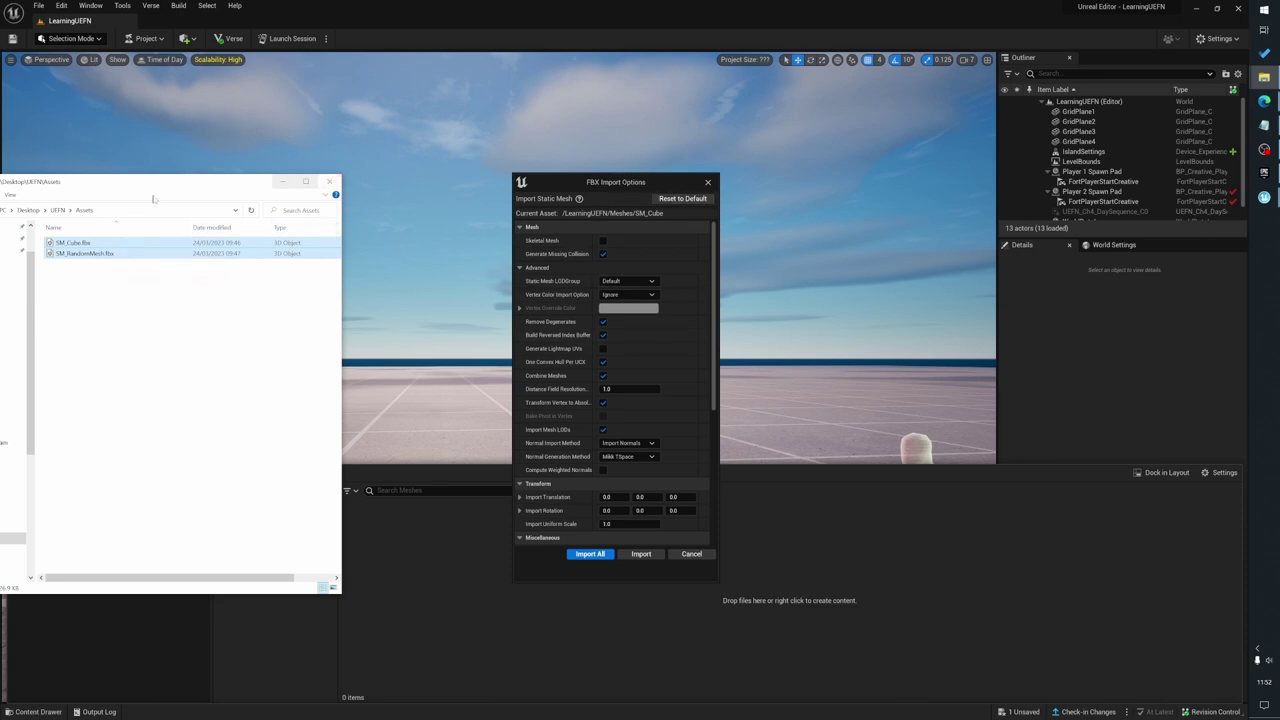
Review the FBX import options for SM_Cube and import all files with the same default settings
{"action": "left_click", "coordinate": [603, 375]}
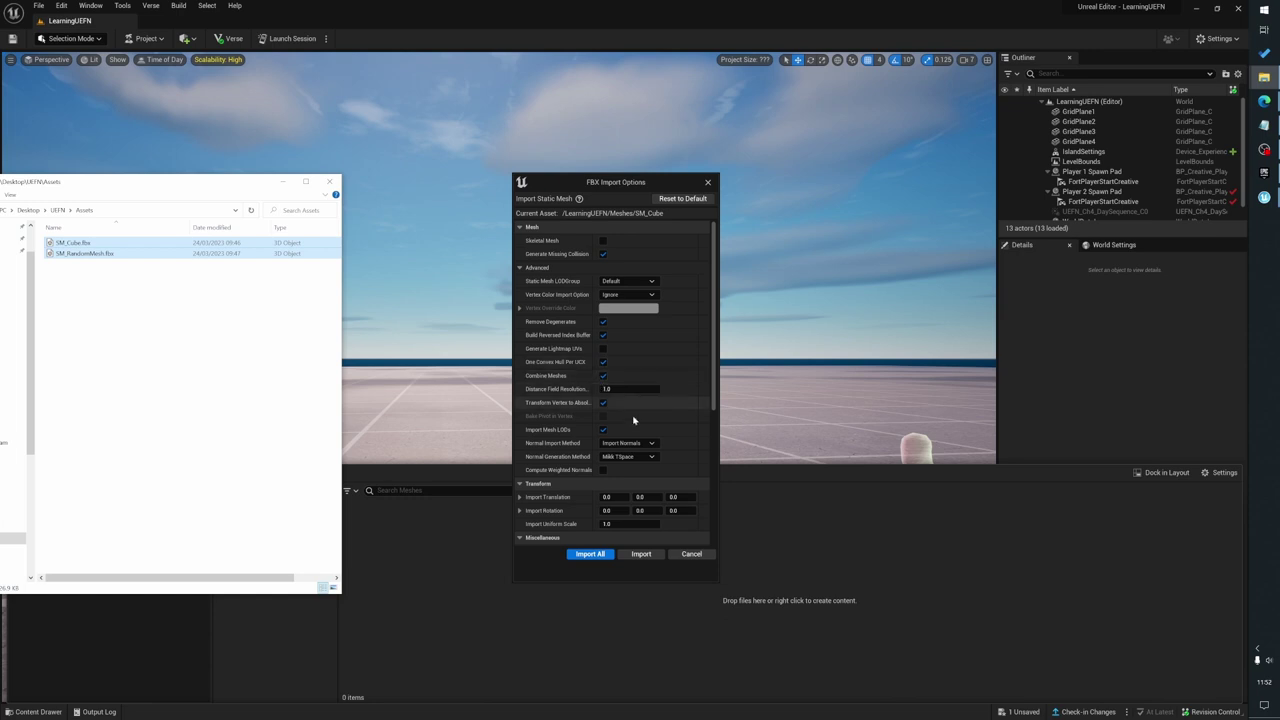
{"action": "scroll", "coordinate": [640, 410], "scroll_direction": "down", "scroll_amount": 2}
{"action": "scroll", "coordinate": [643, 407], "scroll_direction": "down", "scroll_amount": 5}
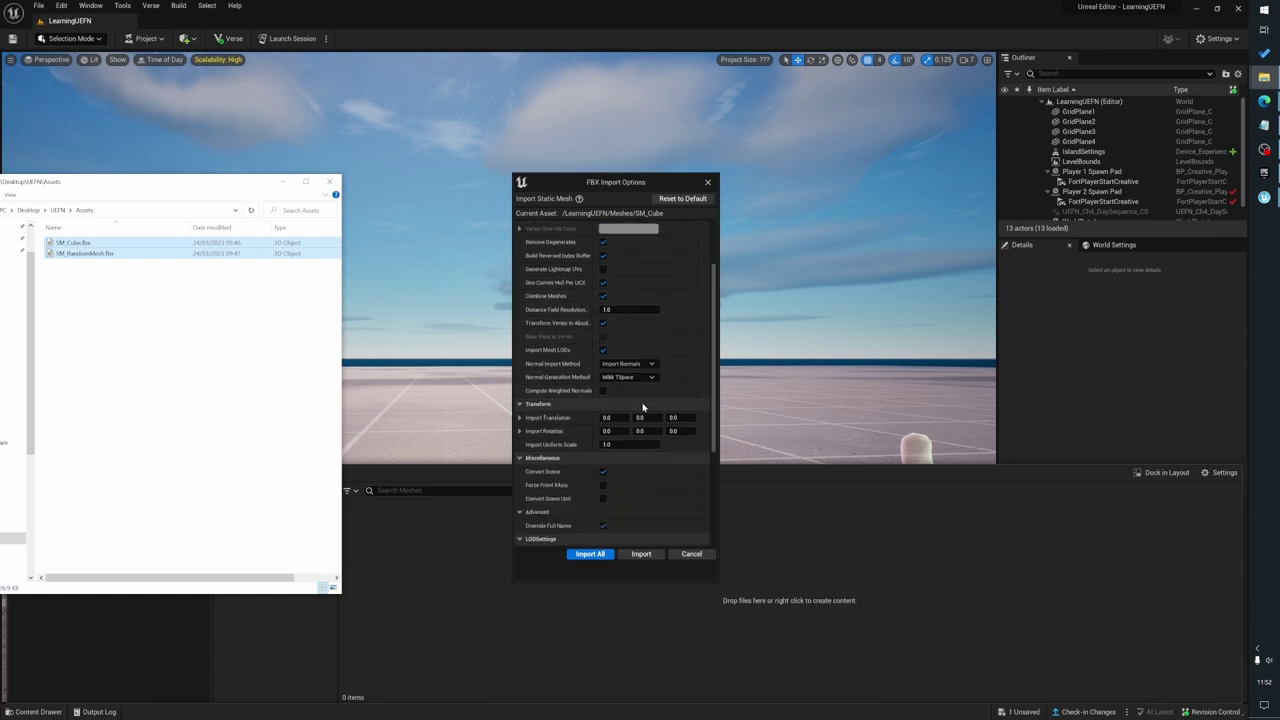
{"action": "scroll", "coordinate": [643, 407], "scroll_direction": "down", "scroll_amount": 3}
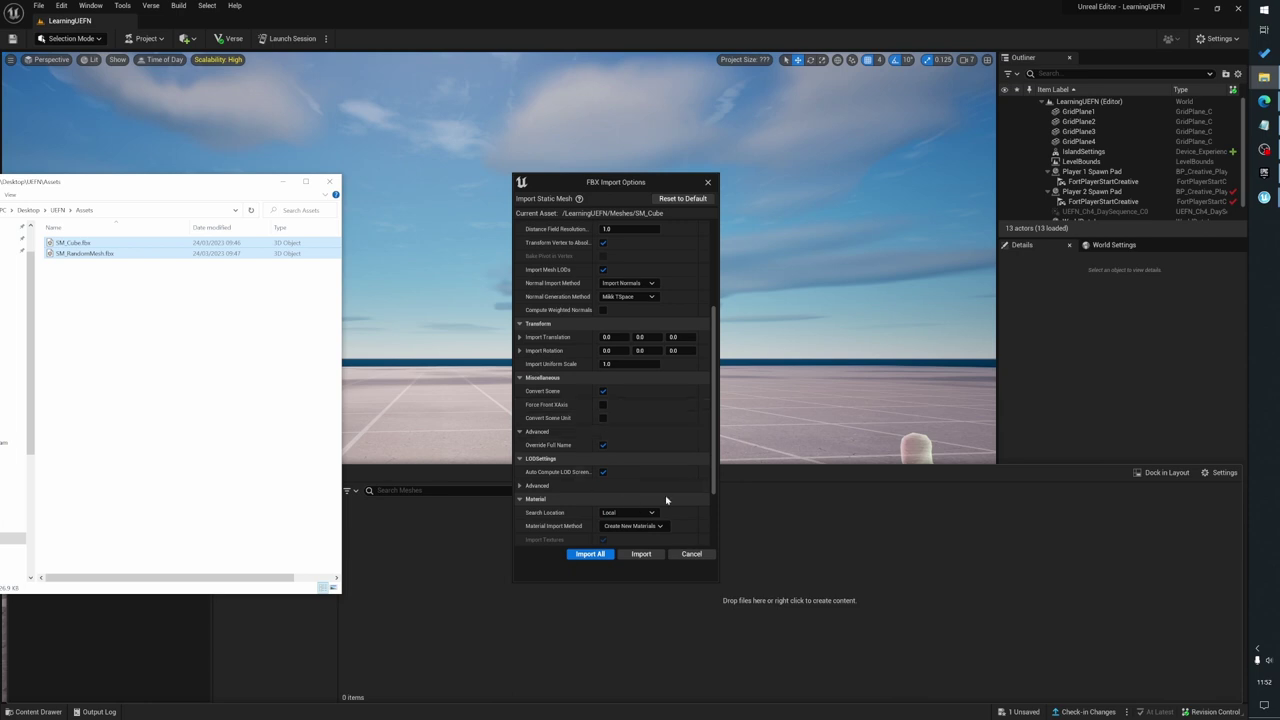
{"action": "scroll", "coordinate": [686, 472], "scroll_direction": "down", "scroll_amount": 3}
{"action": "scroll", "coordinate": [686, 472], "scroll_direction": "up", "scroll_amount": 8}
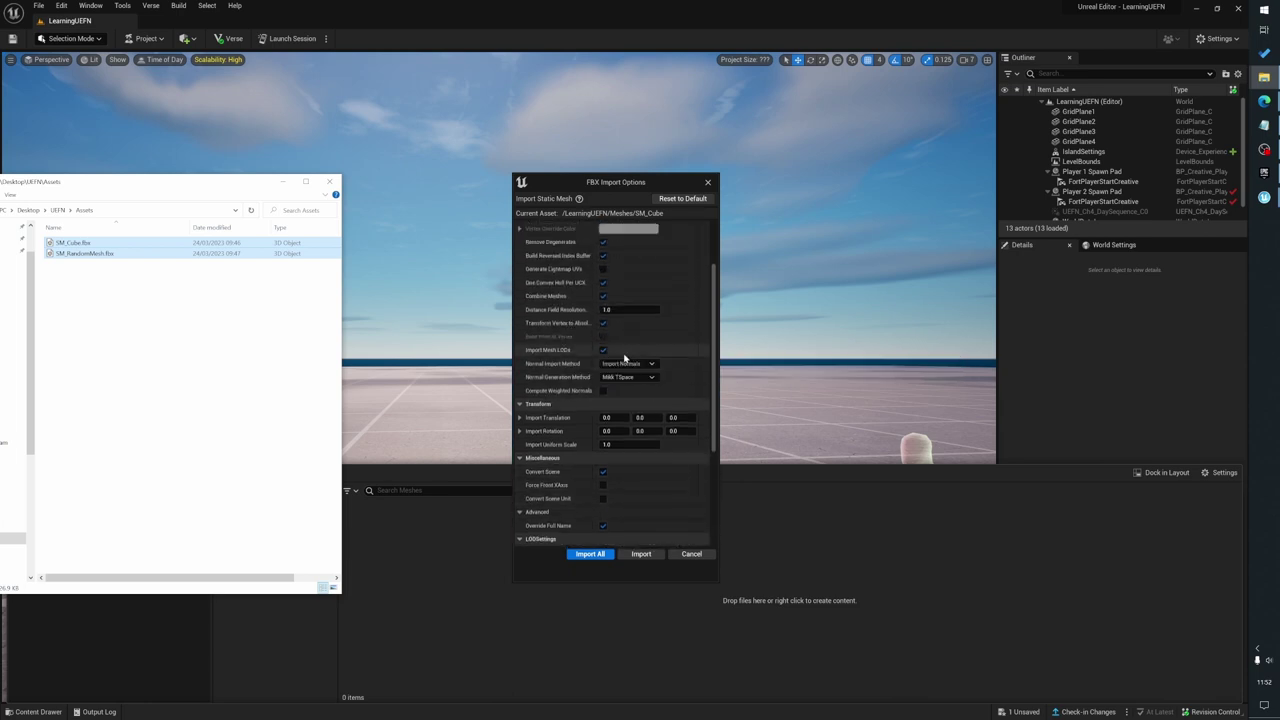
{"action": "scroll", "coordinate": [570, 440], "scroll_direction": "down", "scroll_amount": 8}
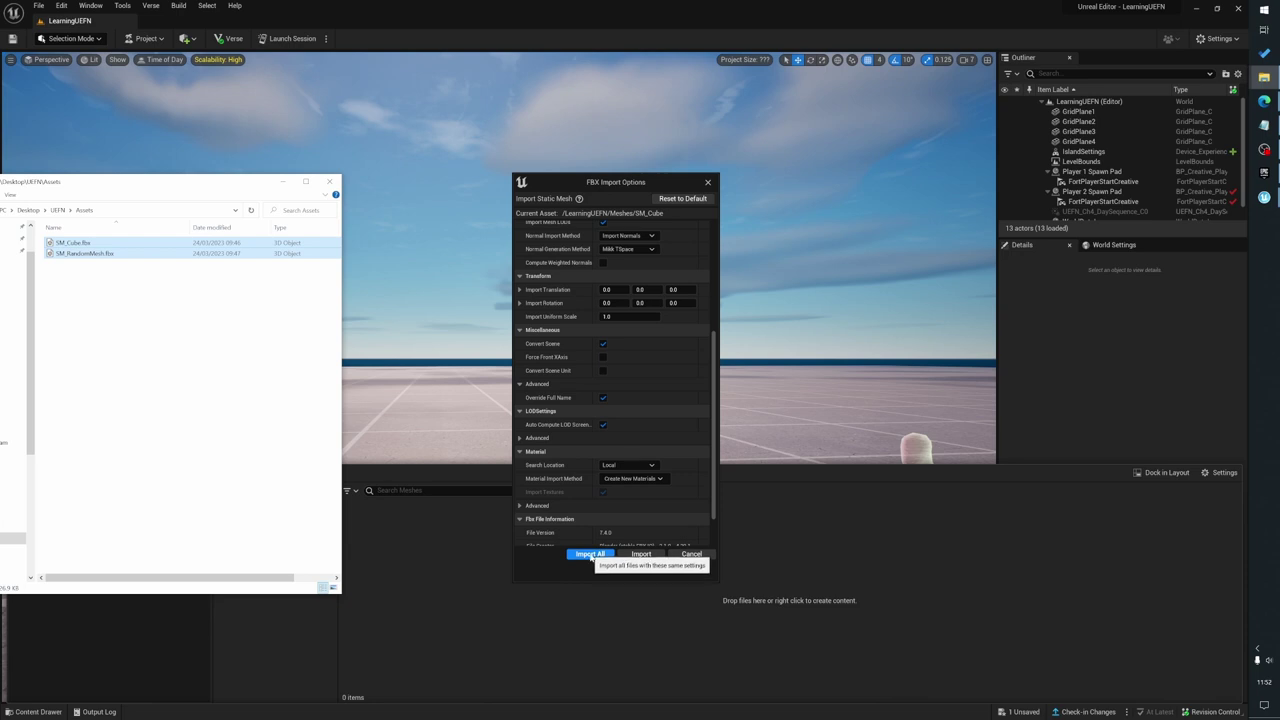
{"action": "left_click", "coordinate": [590, 554]}
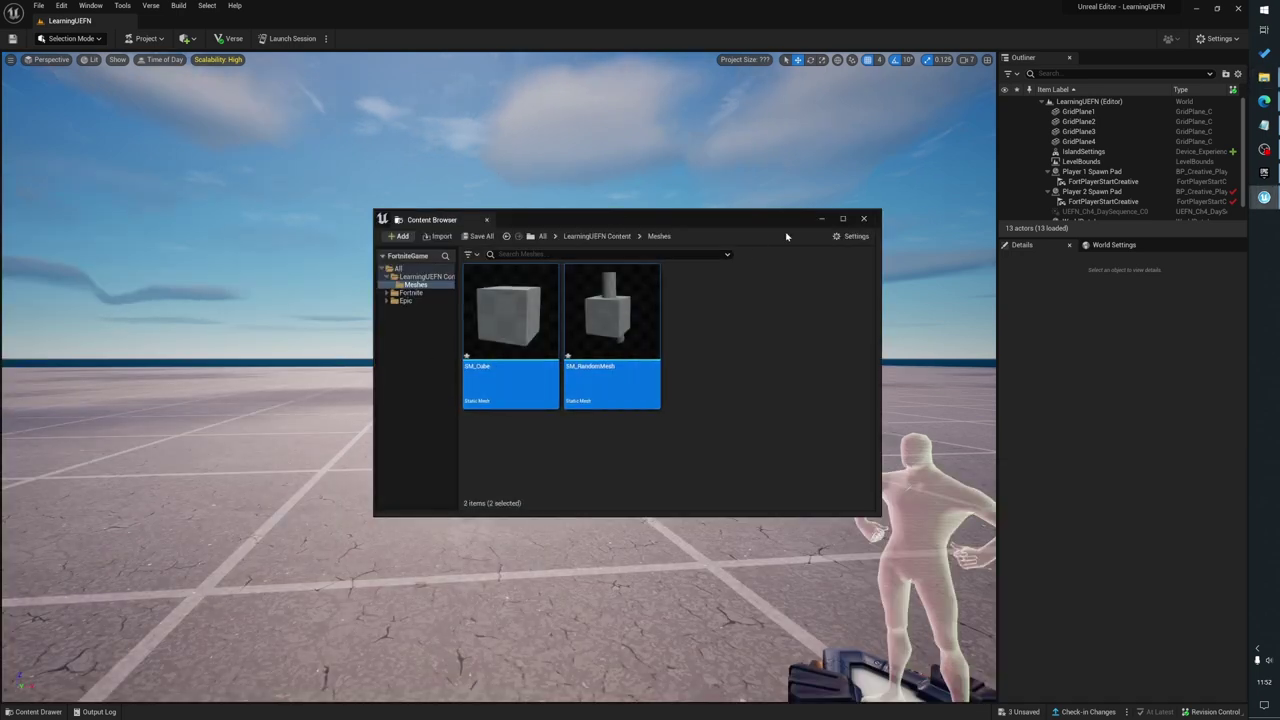
Read the FBX import message in the widened Message Log, closing the log and the floating Content Browser
{"action": "left_click", "coordinate": [865, 219]}
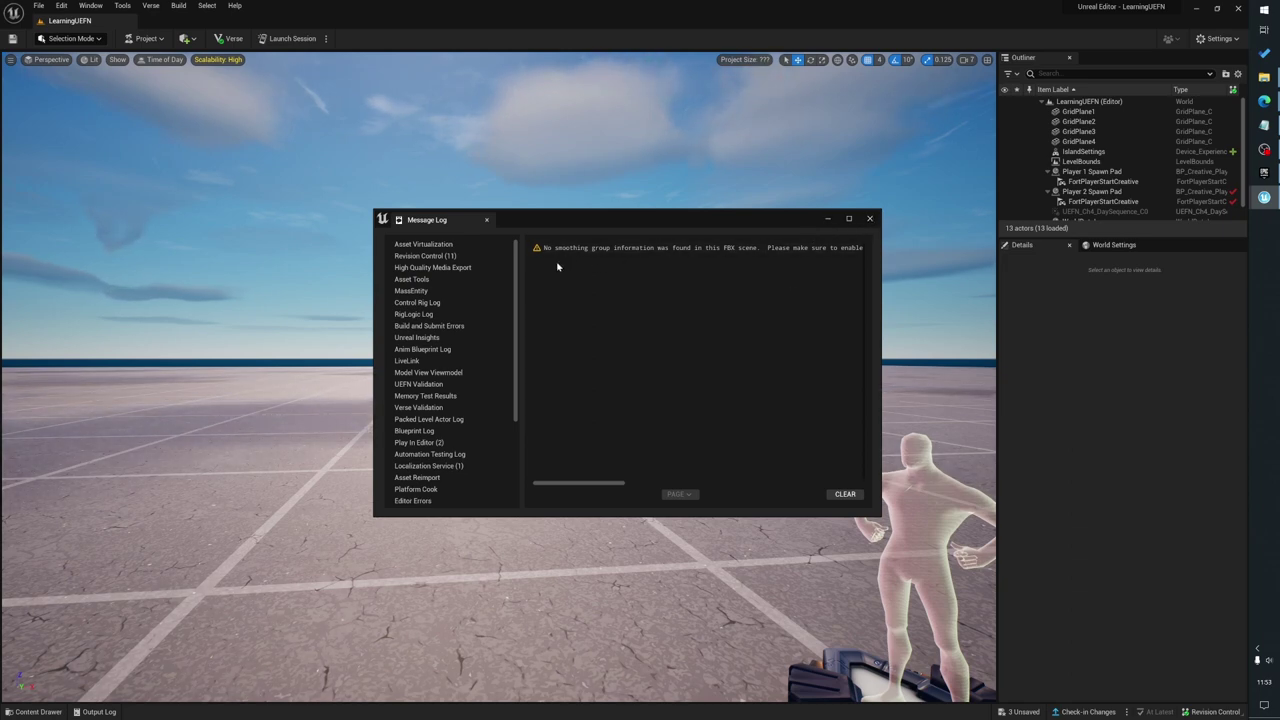
{"action": "left_click_drag", "start_coordinate": [374, 458], "coordinate": [153, 458]}
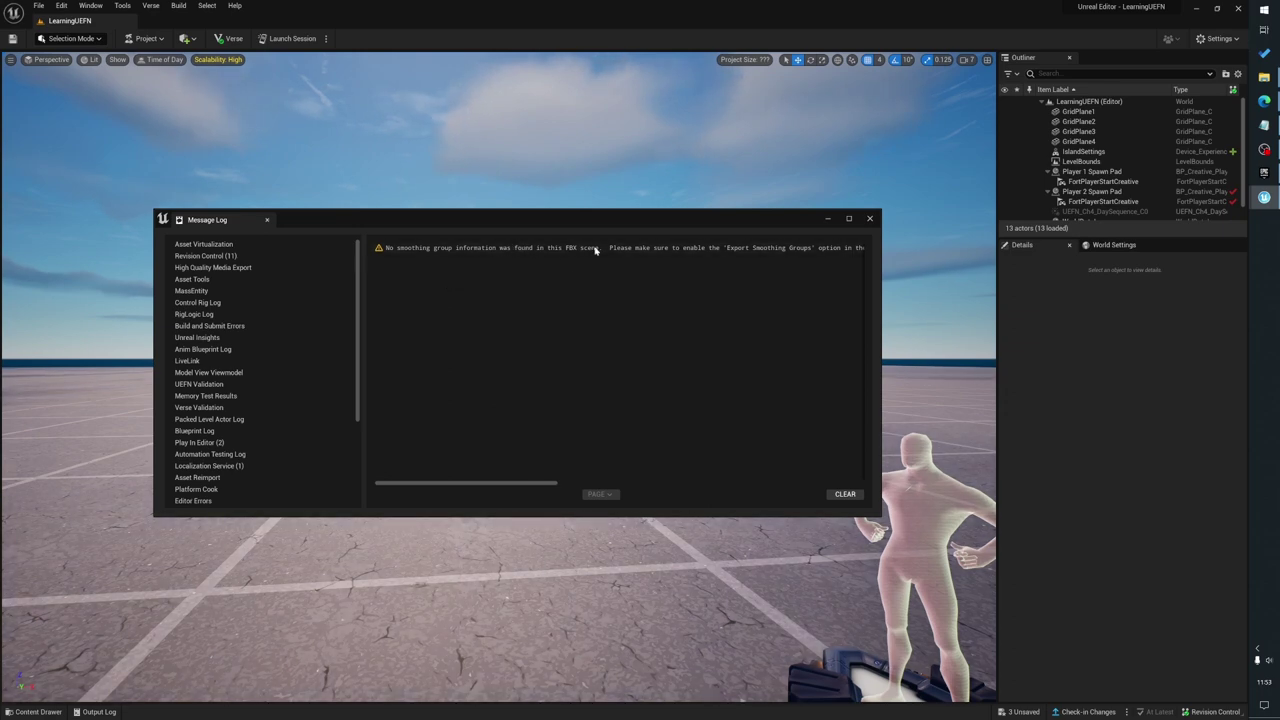
{"action": "left_click", "coordinate": [872, 218]}
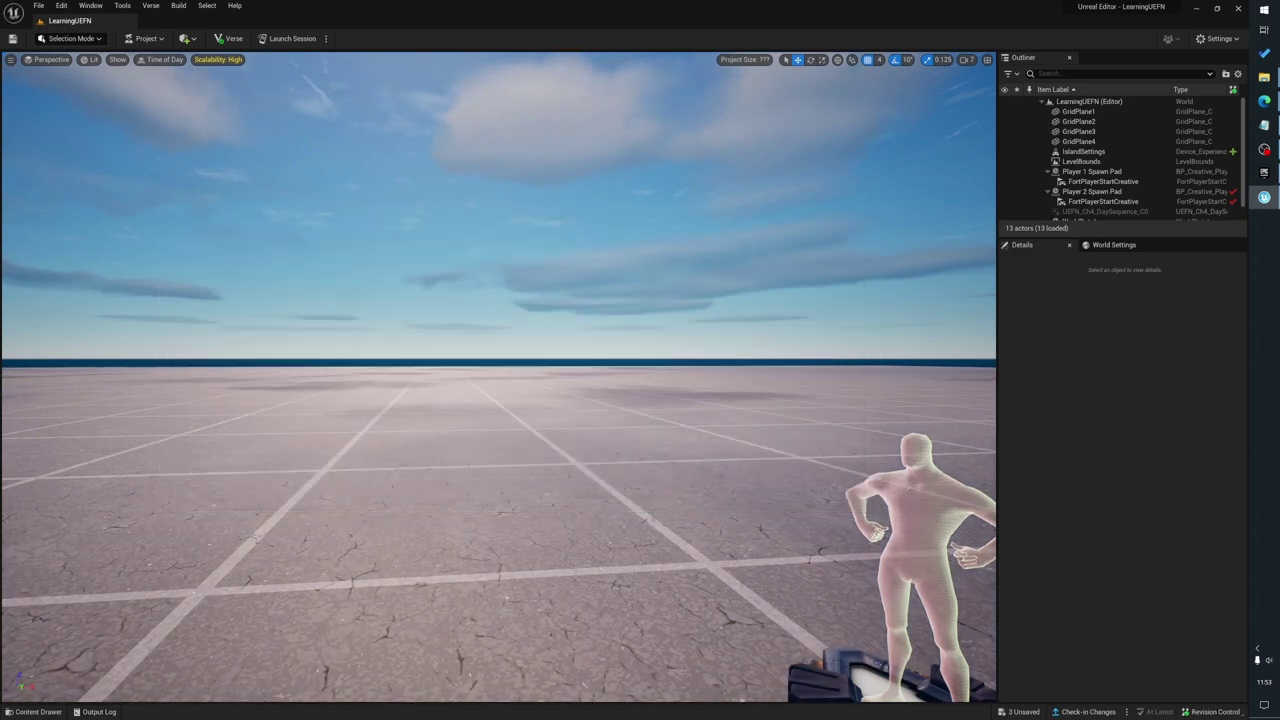
Save the imported SM_Cube and SM_RandomMesh assets in the Meshes folder
{"action": "right_click_drag", "start_coordinate": [860, 300], "coordinate": [842, 300]}
{"action": "key", "text": "w"}
{"action": "key", "text": "ctrl+space"}
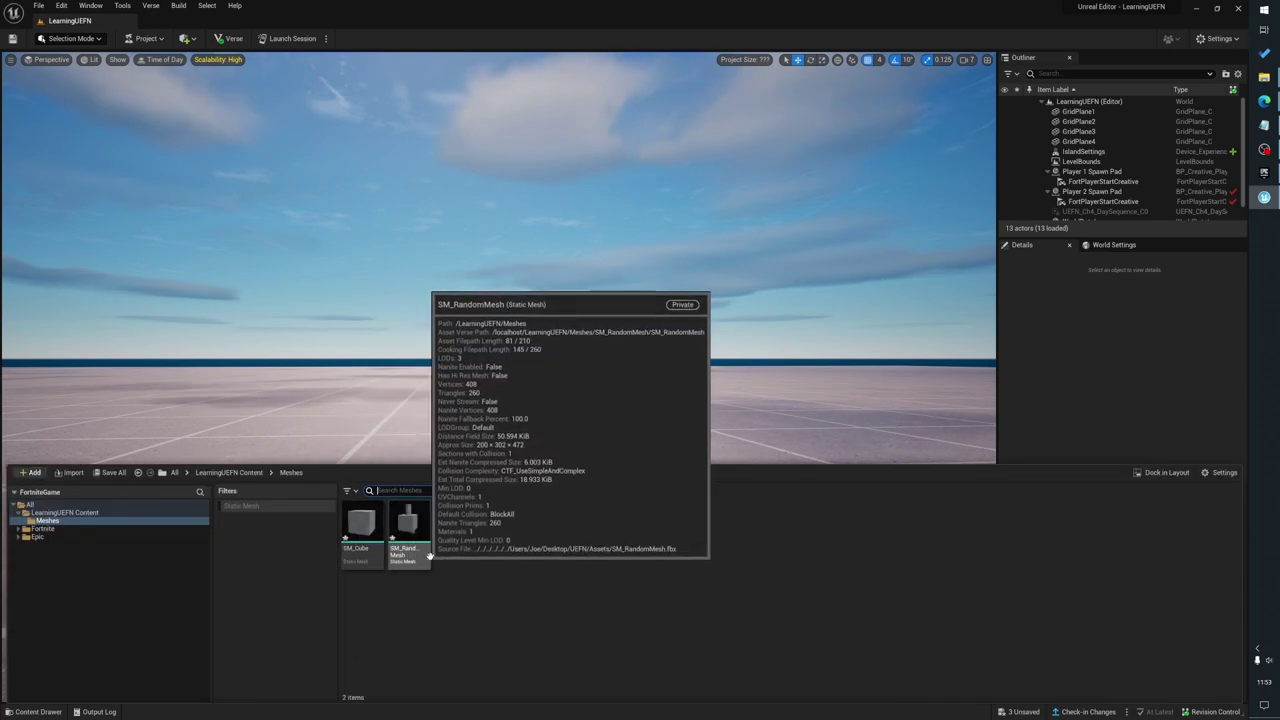
{"action": "left_click", "coordinate": [112, 472]}
{"action": "left_click", "coordinate": [704, 474]}
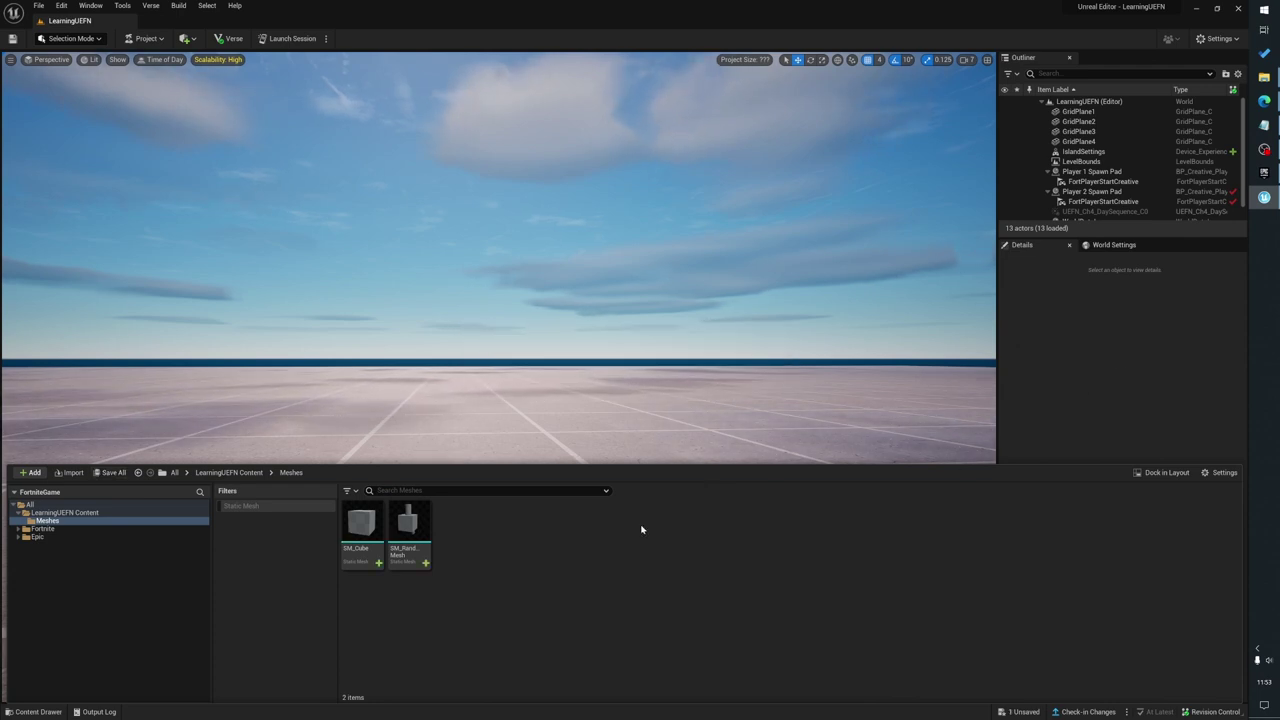
Inspect the SM_Cube mesh from several angles in the static mesh editor and close that editor
{"action": "left_click", "coordinate": [356, 538]}
{"action": "double_click", "coordinate": [355, 540]}
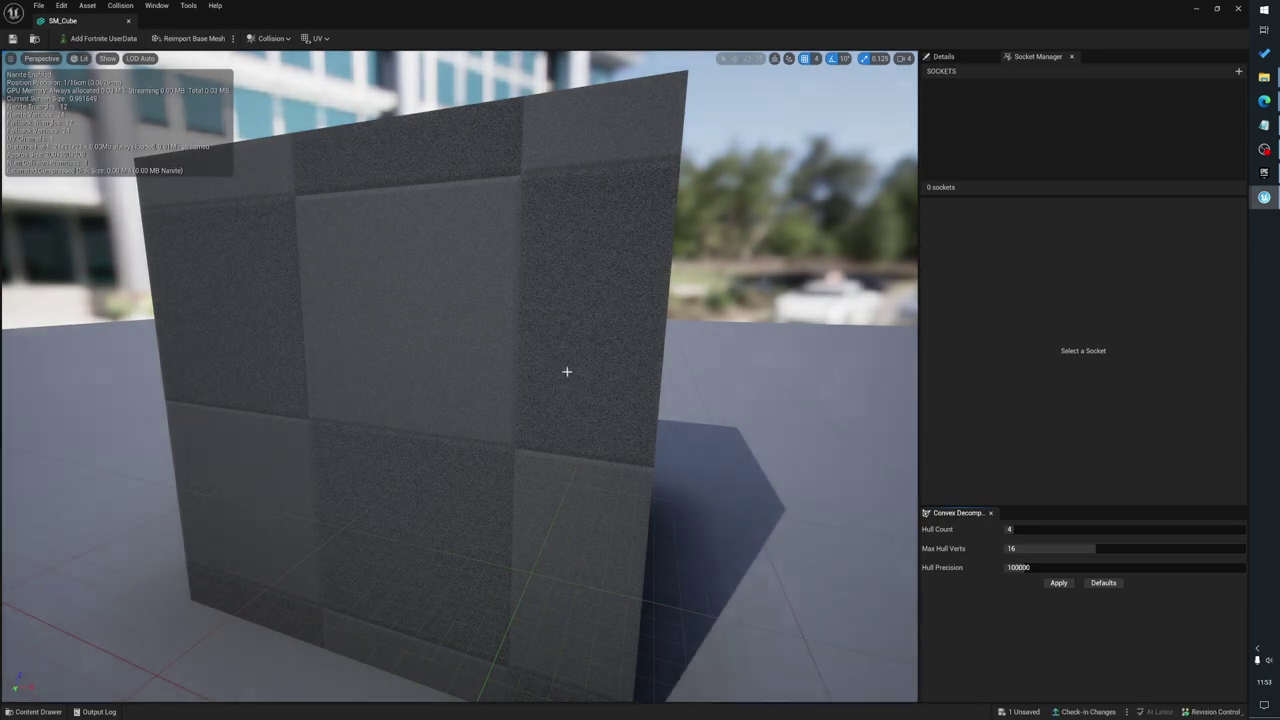
{"action": "right_click_drag", "start_coordinate": [566, 371], "coordinate": [634, 408]}
{"action": "left_click_drag", "start_coordinate": [634, 408], "coordinate": [367, 426]}
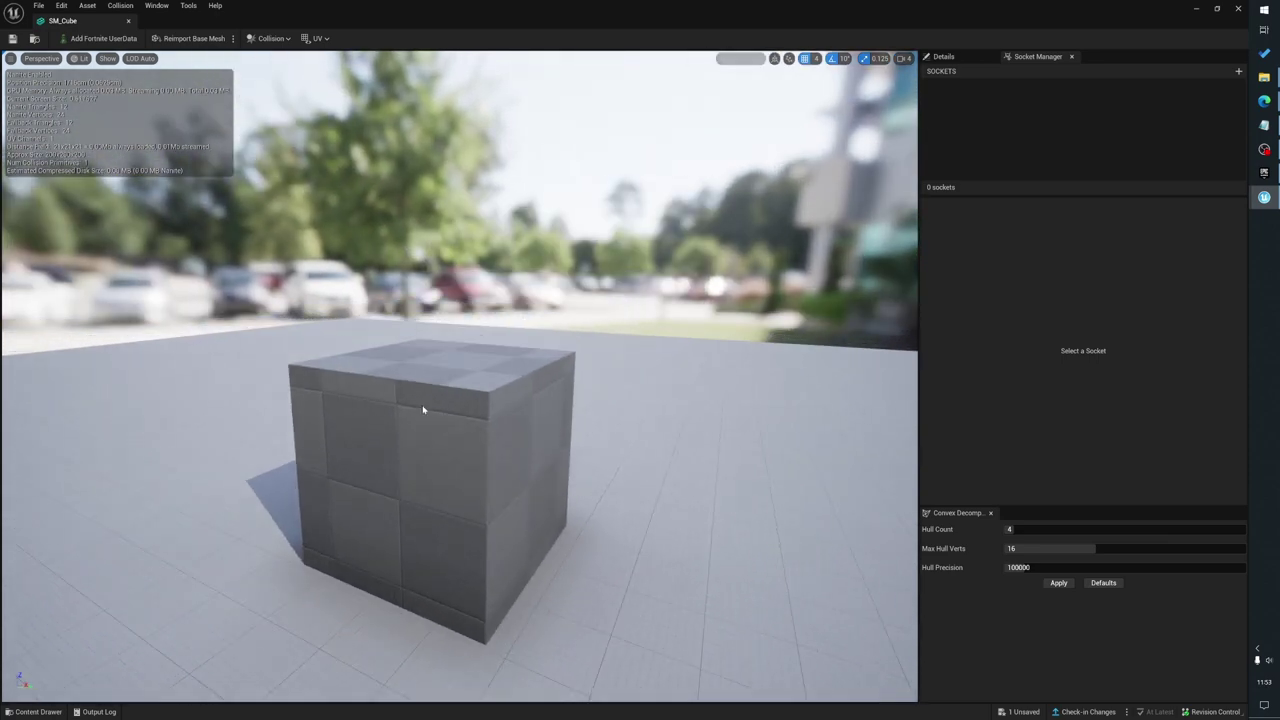
{"action": "left_click_drag", "start_coordinate": [446, 426], "coordinate": [289, 86]}
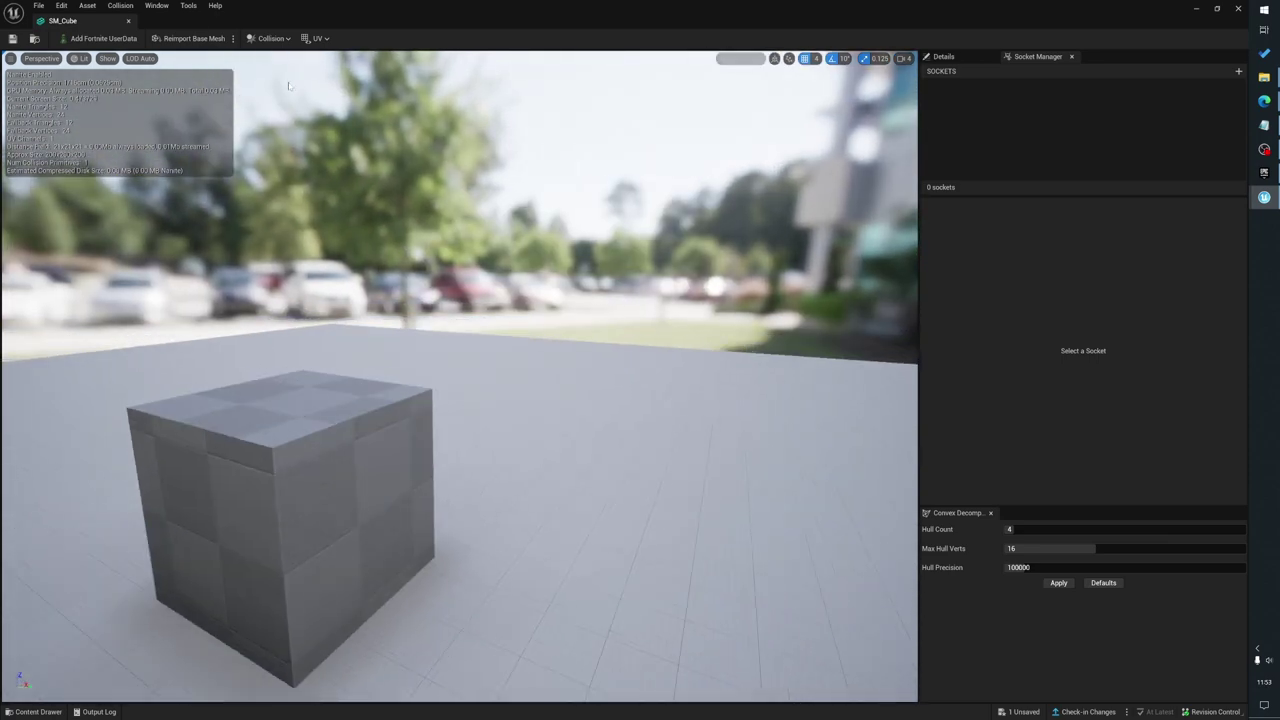
{"action": "left_click", "coordinate": [1237, 9]}
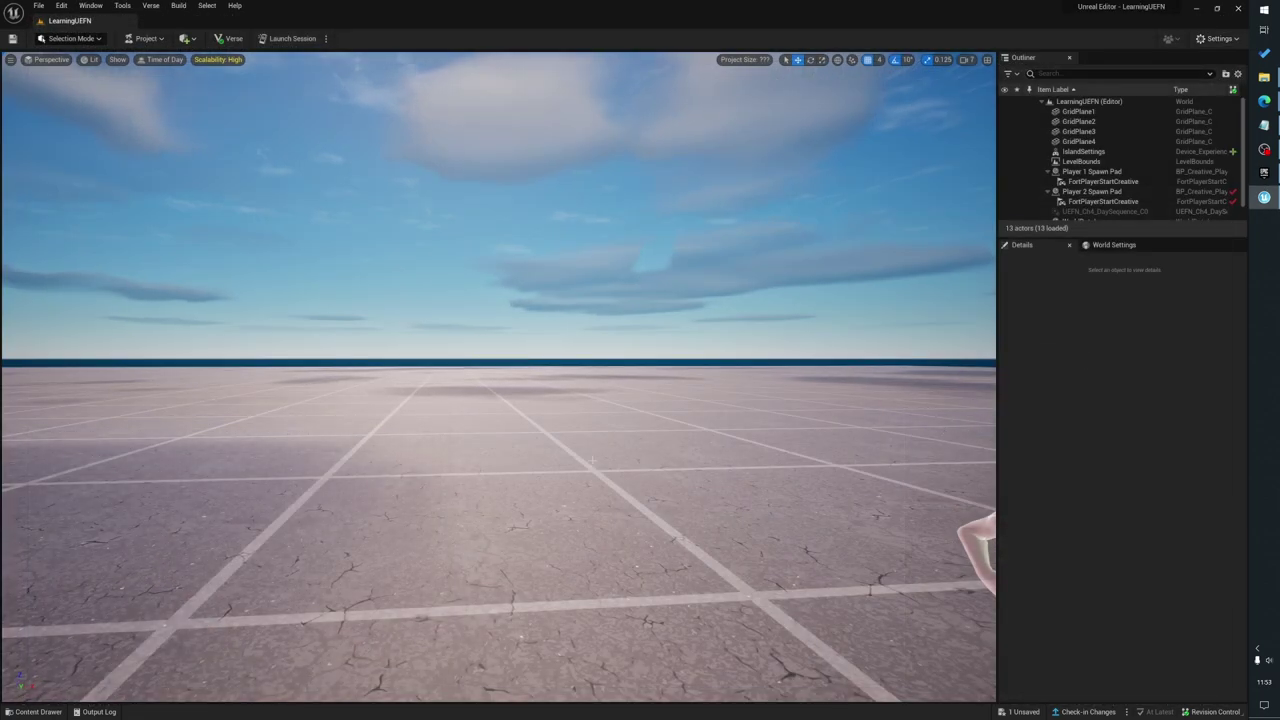
Create a folder named Material in the project's LearningUEFN Content folder
{"action": "key", "text": "ctrl+space"}
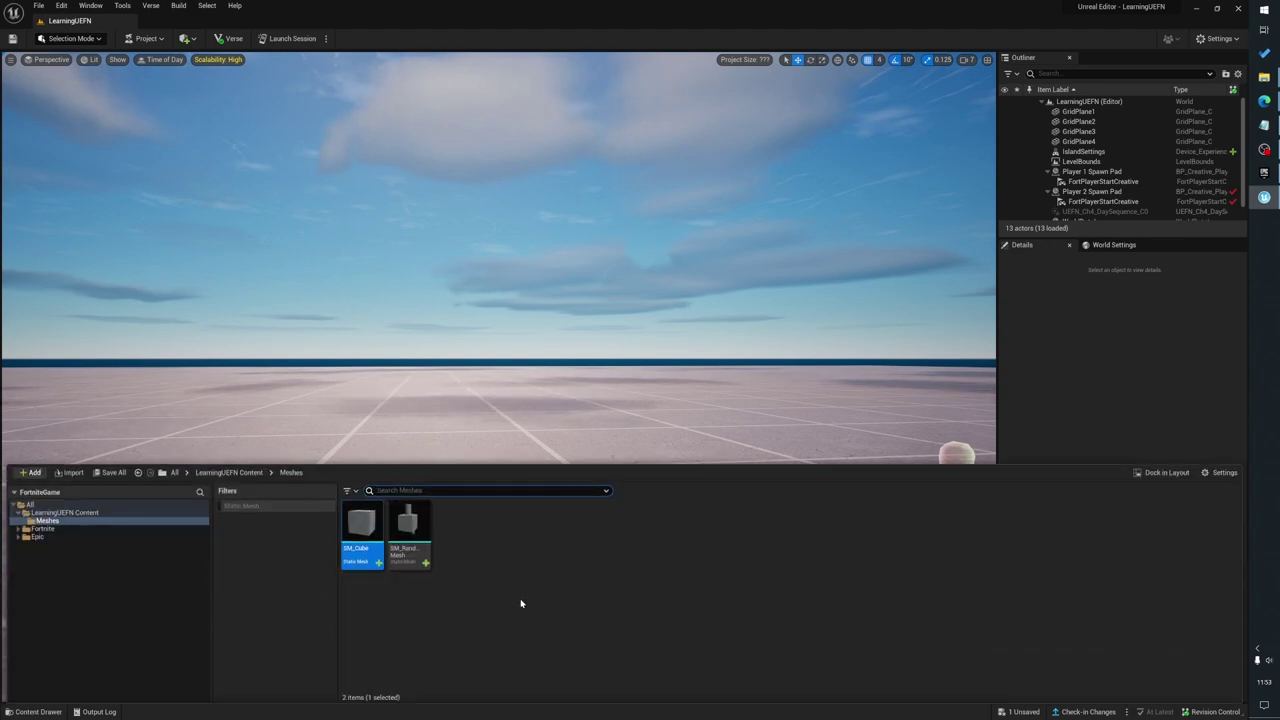
{"action": "left_click", "coordinate": [246, 474]}
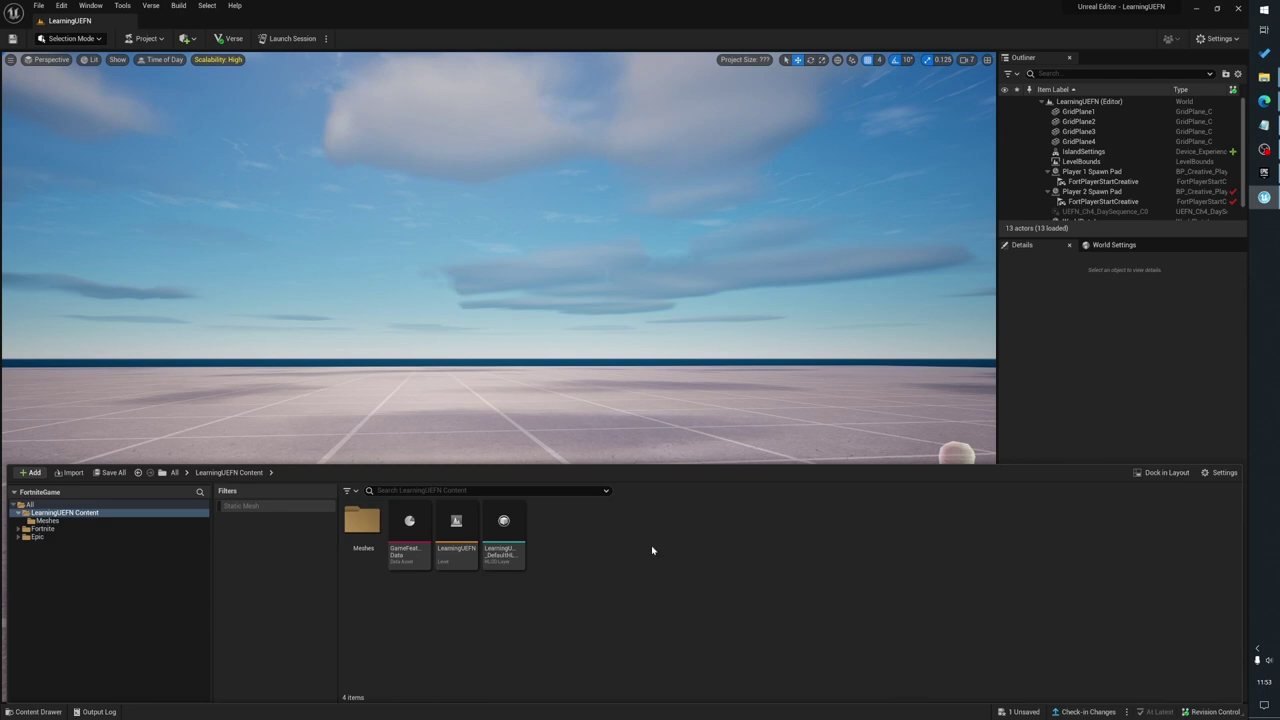
{"action": "right_click", "coordinate": [248, 474]}
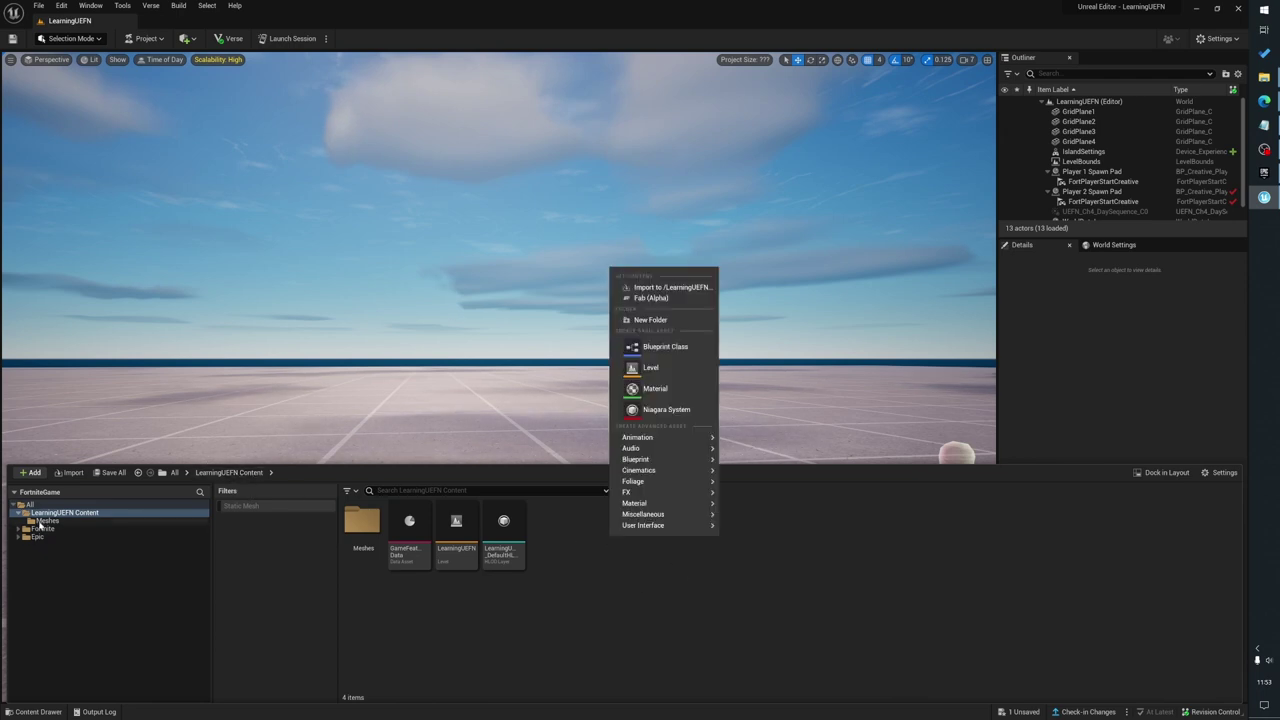
{"action": "left_click", "coordinate": [659, 321]}
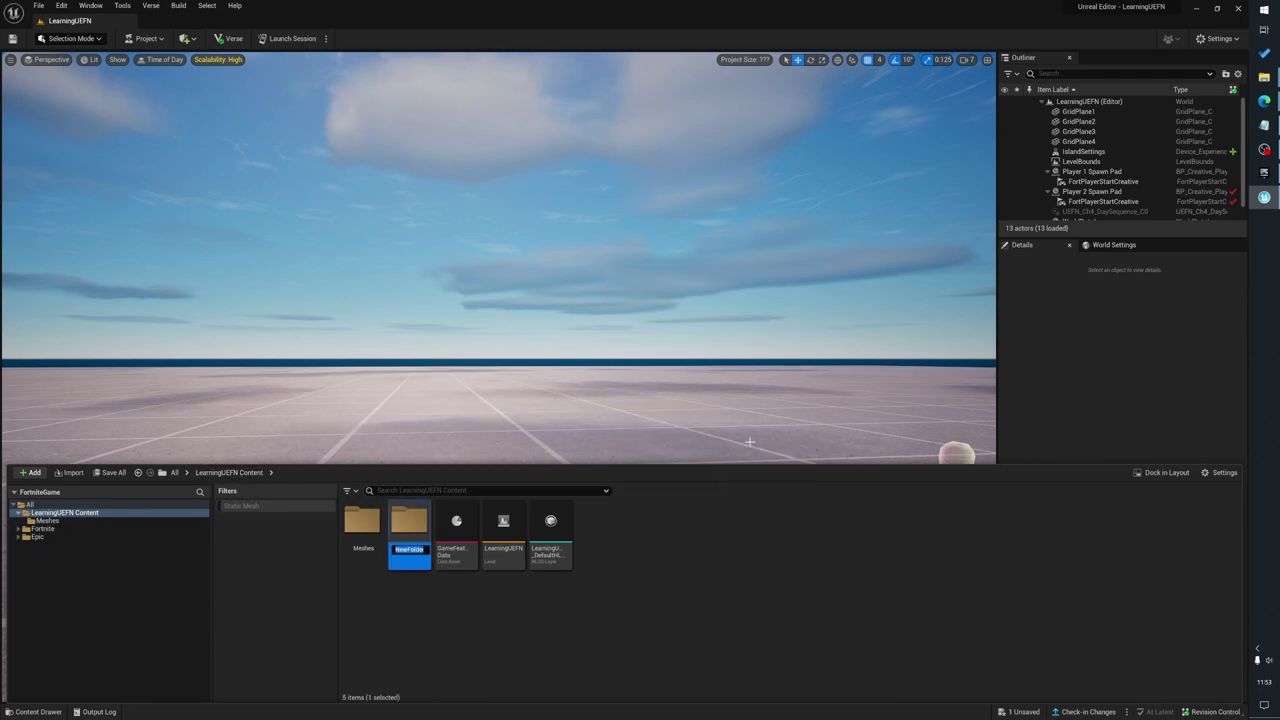
{"action": "type", "text": "Material"}
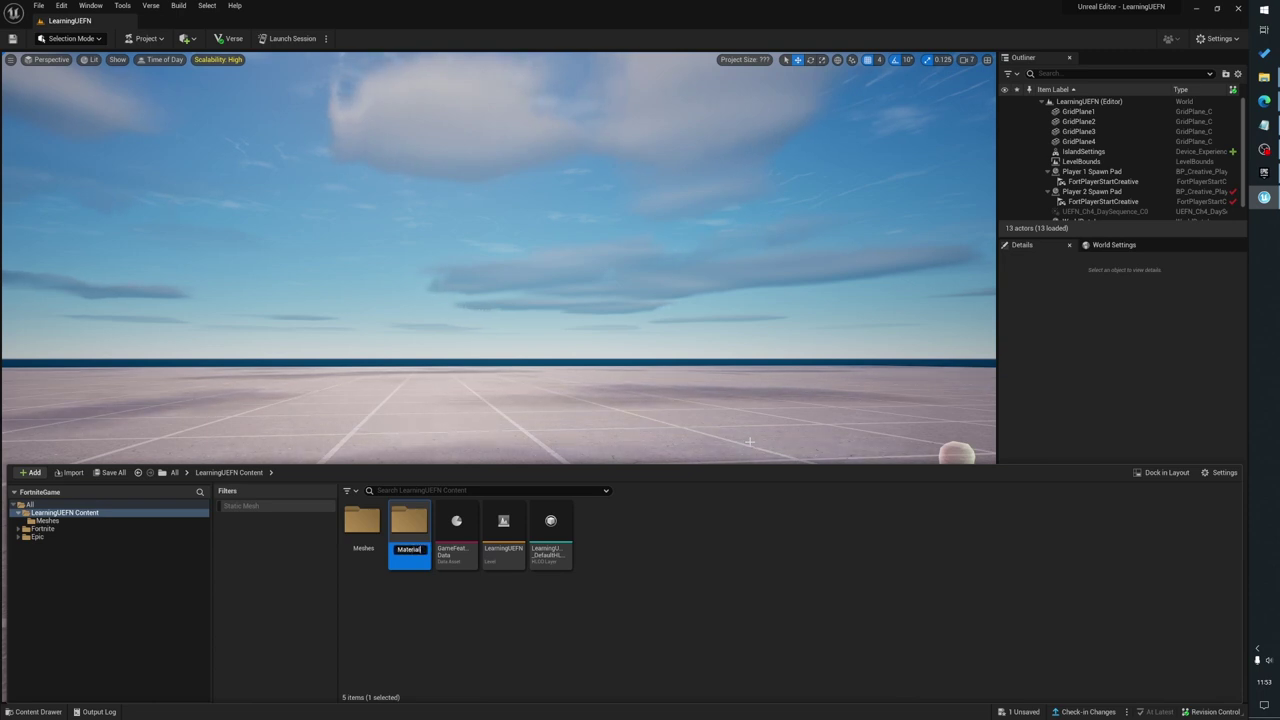
{"action": "key", "text": "Return"}
Create a new material named M_JDCubes_V1 inside the Material folder
{"action": "double_click", "coordinate": [359, 550]}
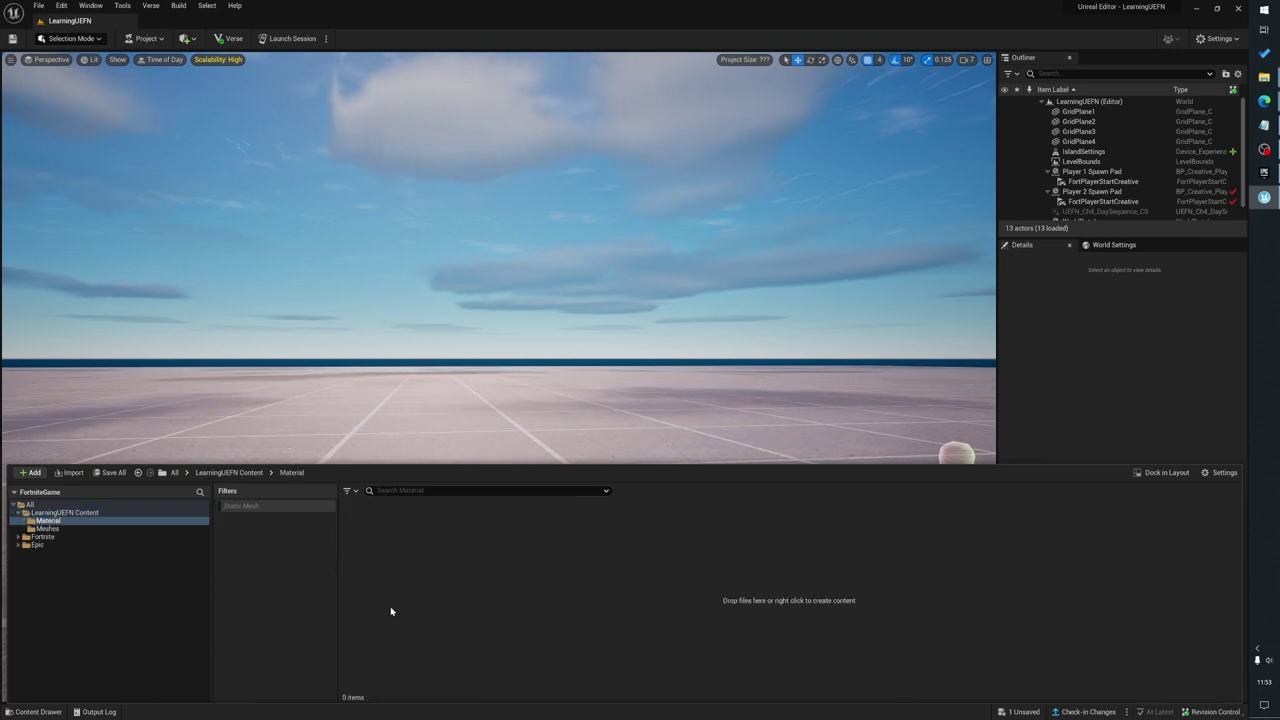
{"action": "right_click", "coordinate": [392, 543]}
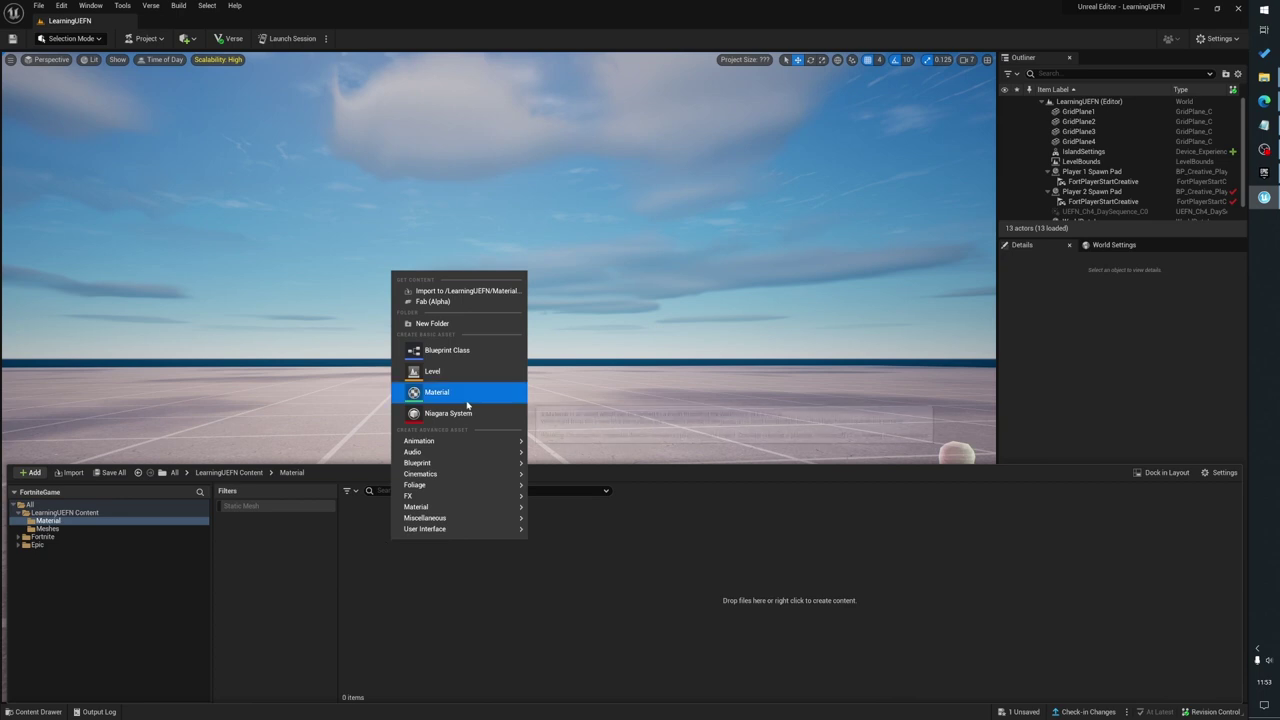
{"action": "left_click", "coordinate": [436, 392]}
{"action": "type", "text": "M_Te"}
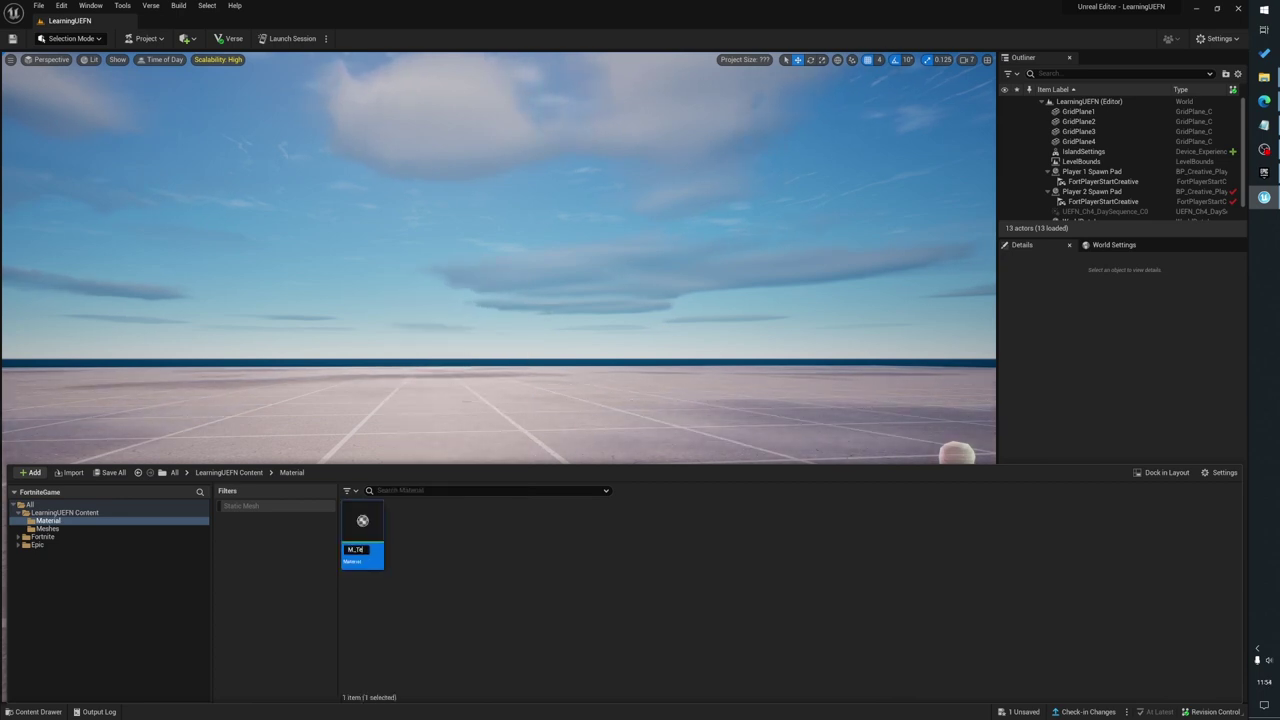
{"action": "type", "text": "st_V1"}
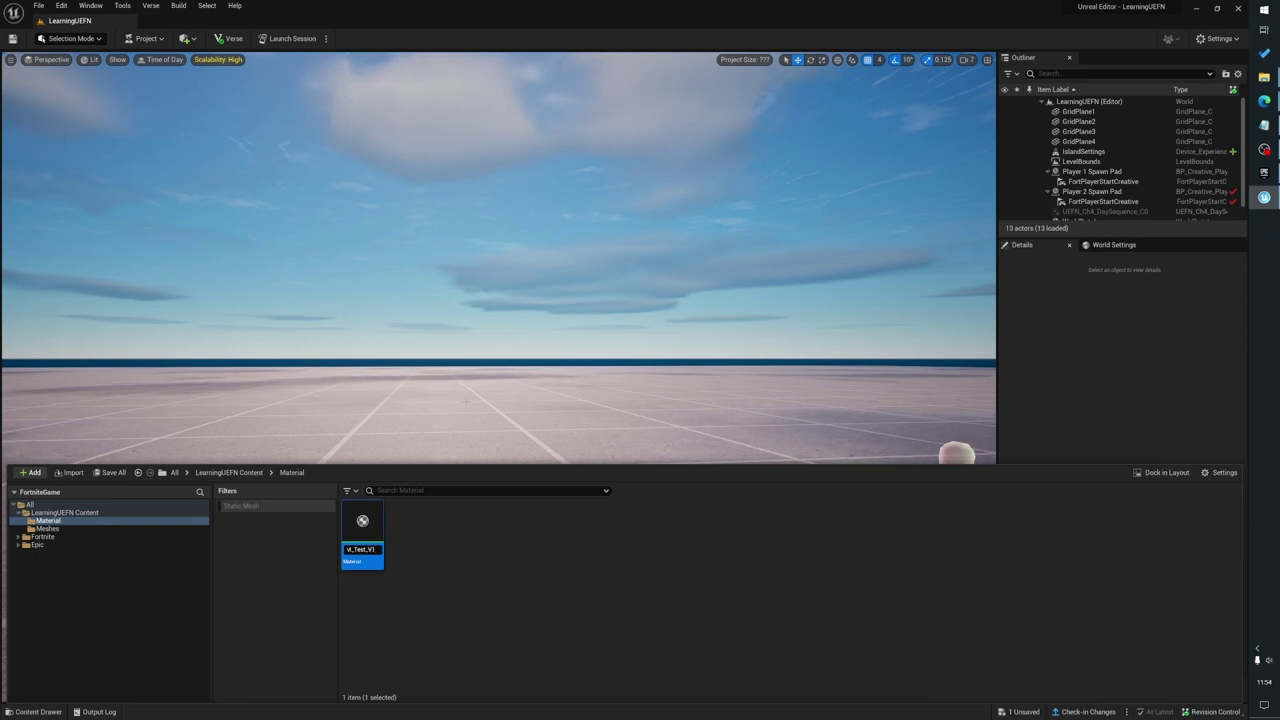
{"action": "type", "text": "es"}
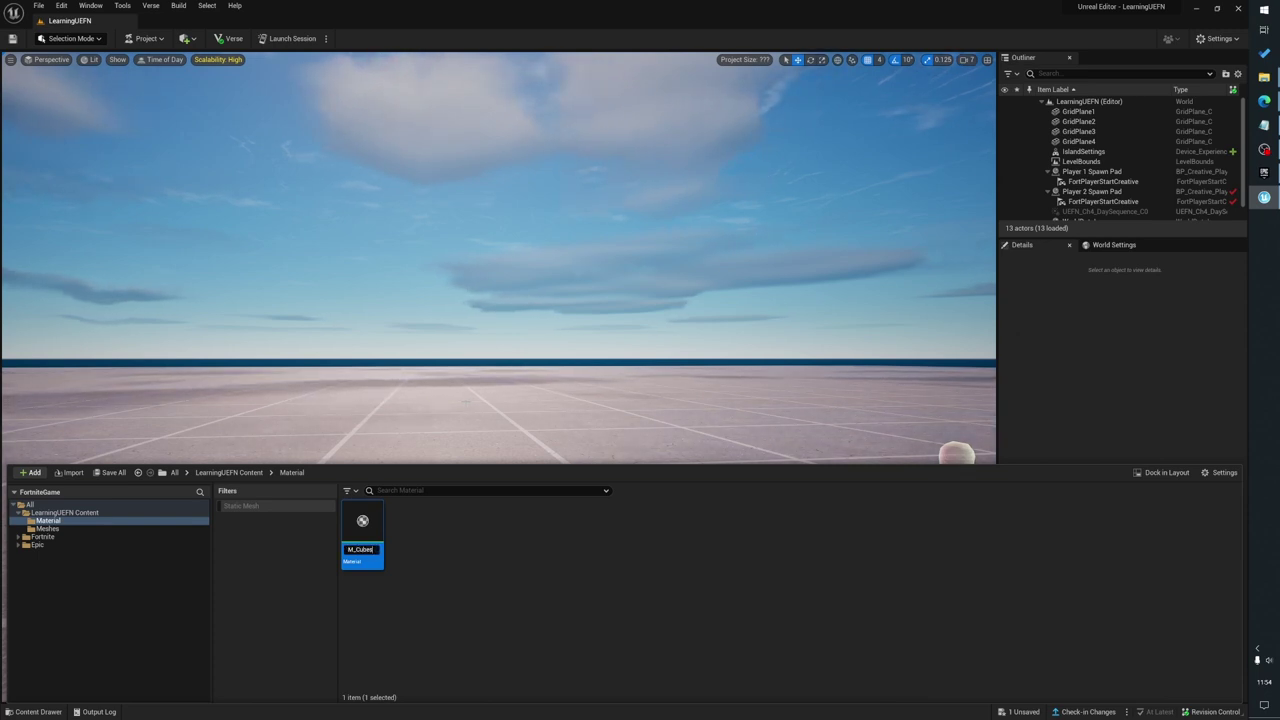
{"action": "type", "text": "JD"}
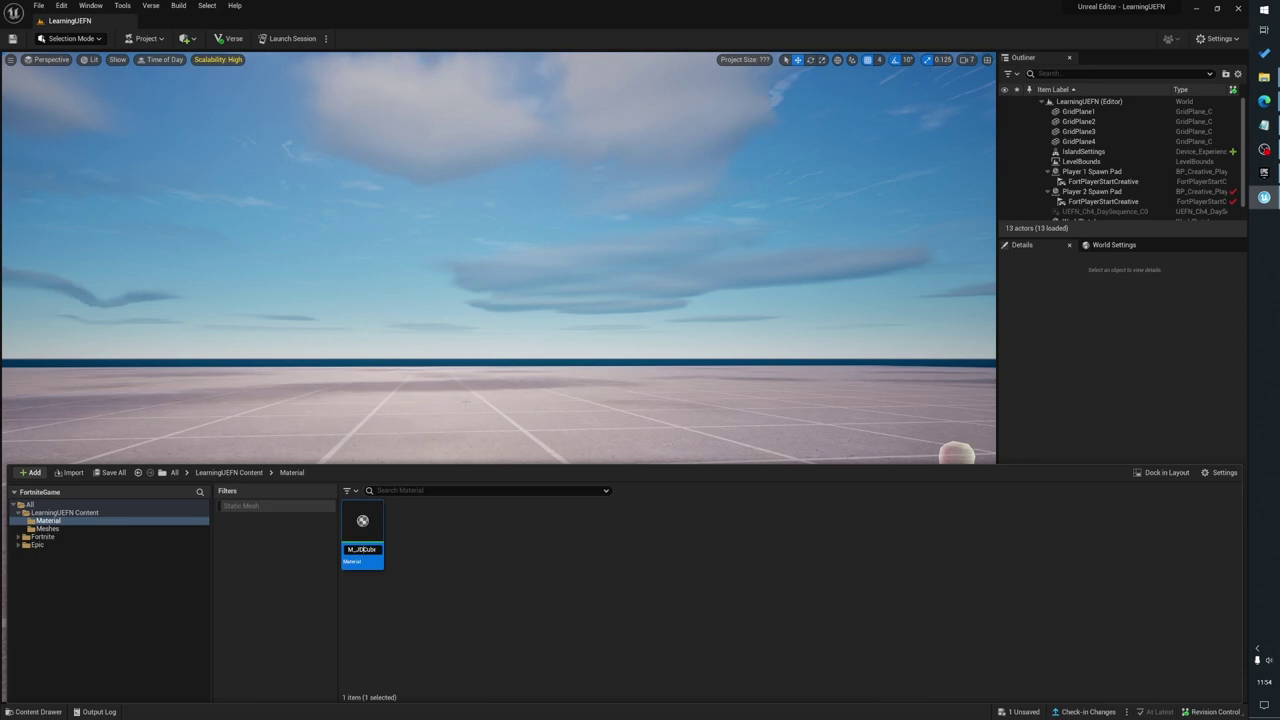
{"action": "key", "text": "Return"}
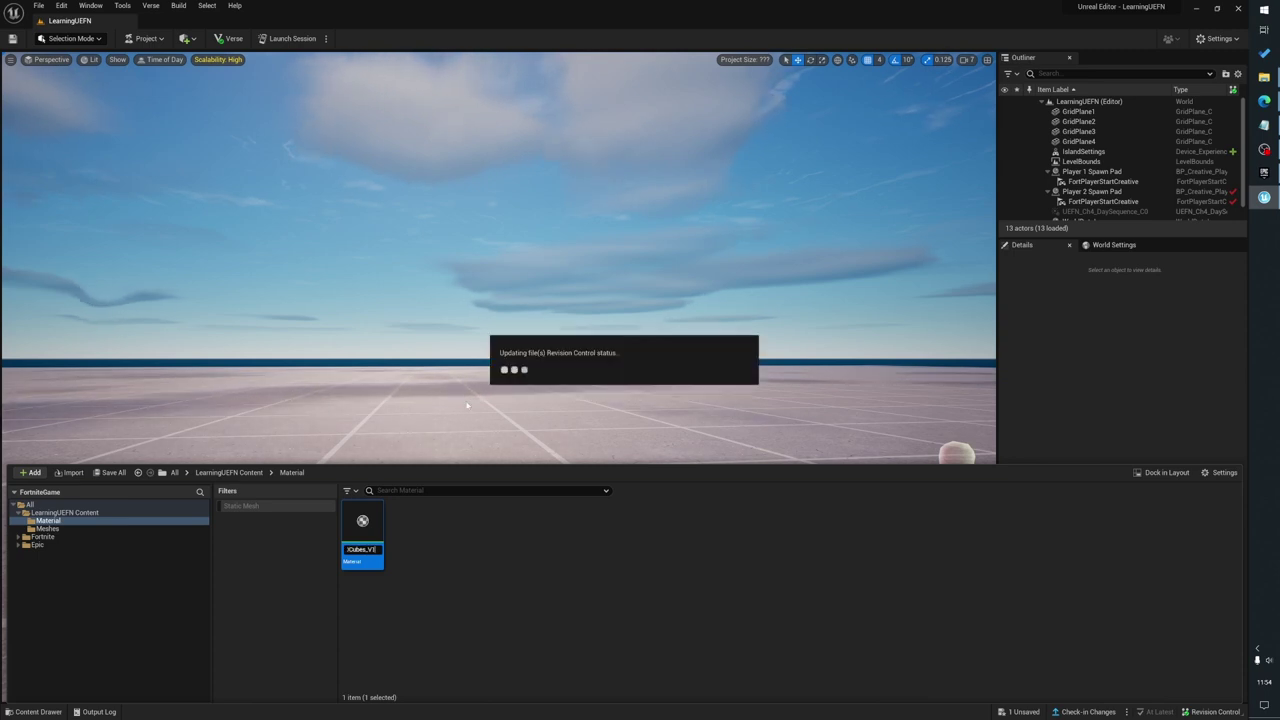
Add a four-component constant vector node to the M_JDCubes_V1 graph and connect its output to Base Color
{"action": "double_click", "coordinate": [362, 520]}
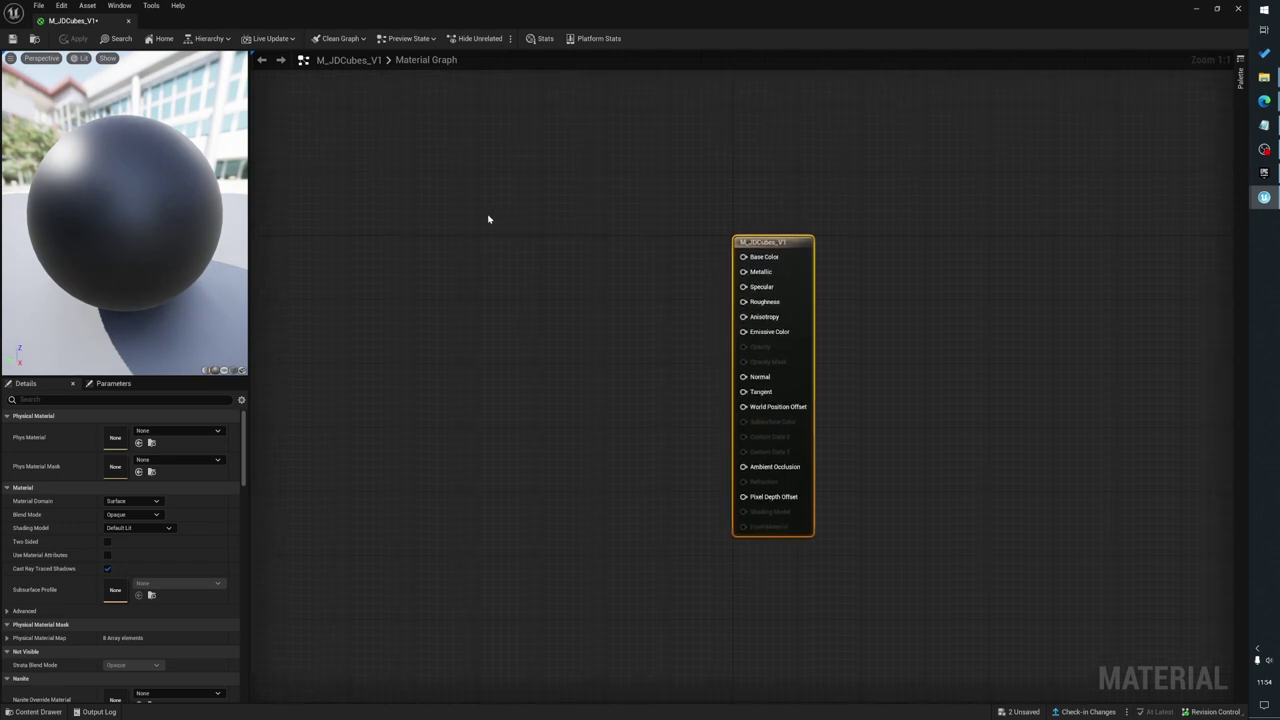
{"action": "left_click", "coordinate": [460, 217]}
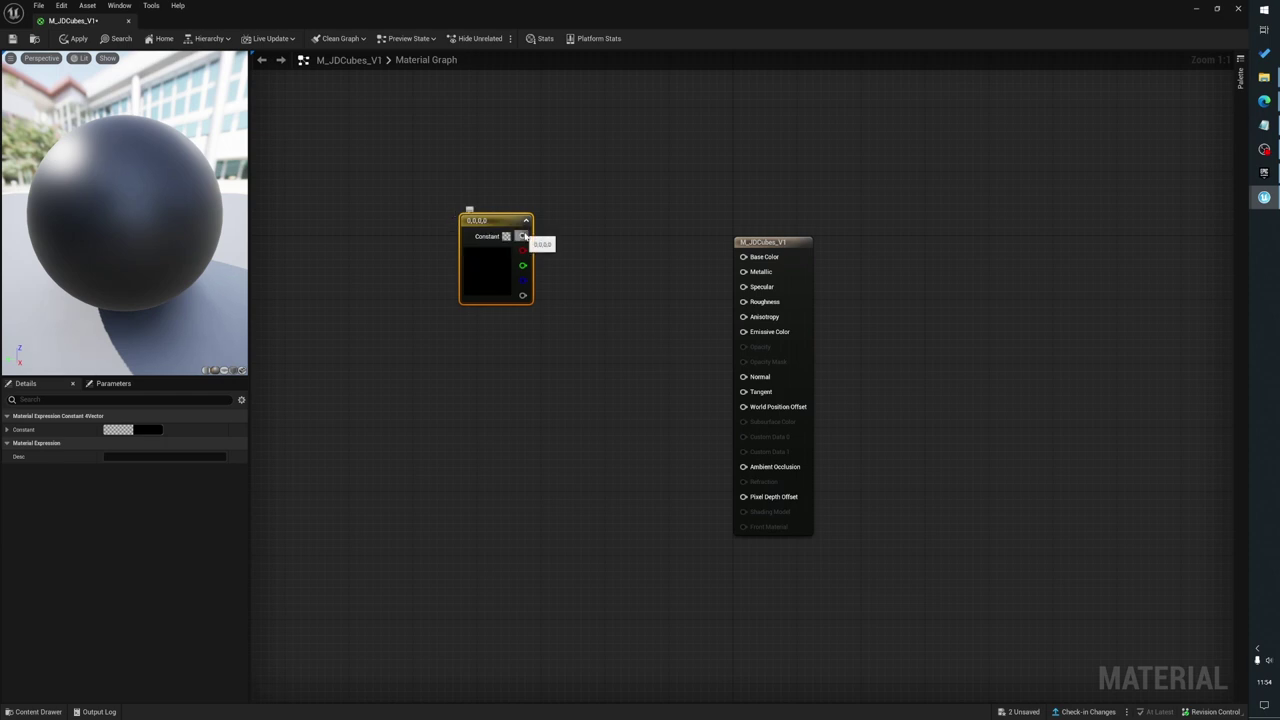
{"action": "left_click_drag", "start_coordinate": [522, 236], "coordinate": [743, 257]}
{"action": "left_click_drag", "start_coordinate": [502, 252], "coordinate": [527, 258]}
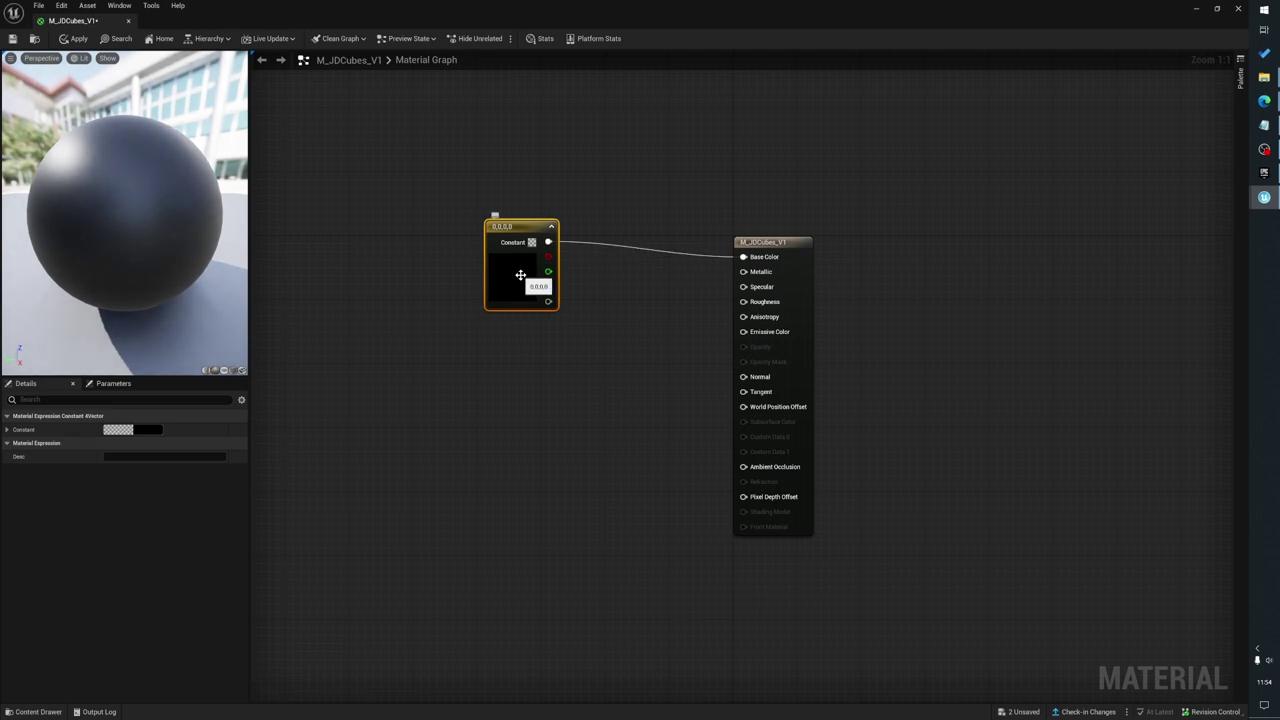
Set the constant vector's colour to violet with R about 0.167, G 0, B 1 and A 1, and save the material
{"action": "double_click", "coordinate": [520, 275]}
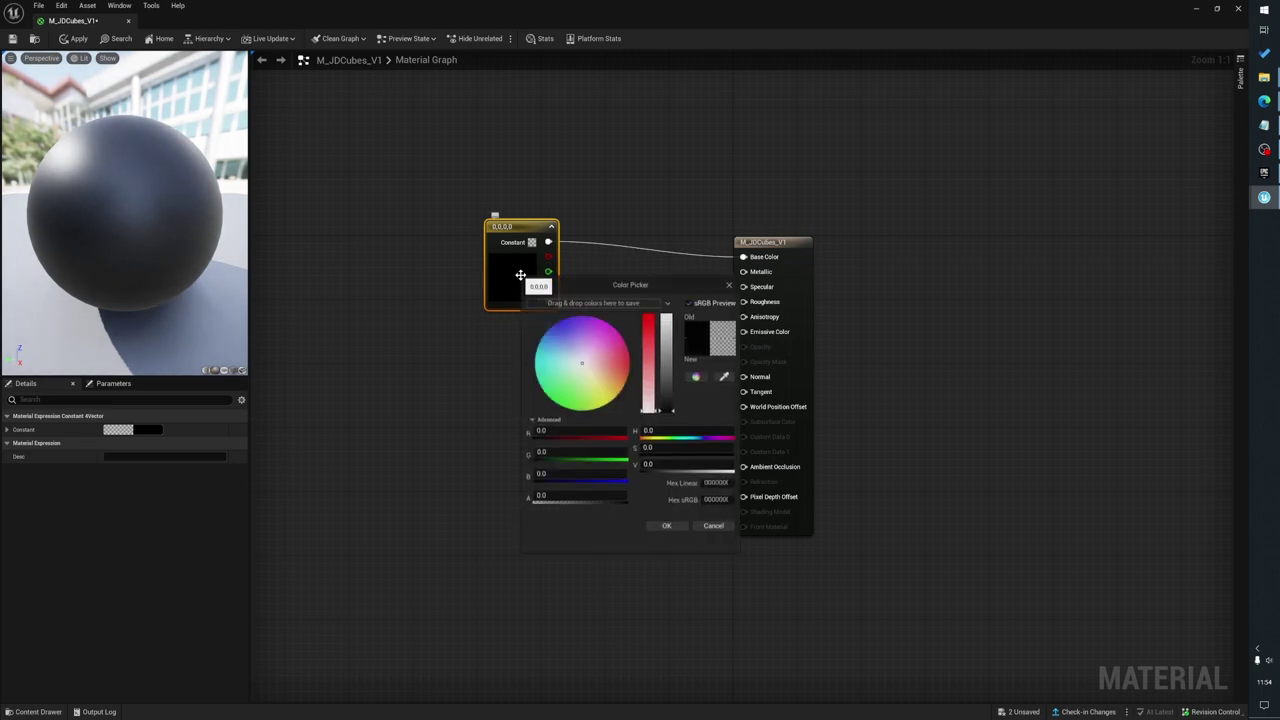
{"action": "left_click", "coordinate": [628, 366]}
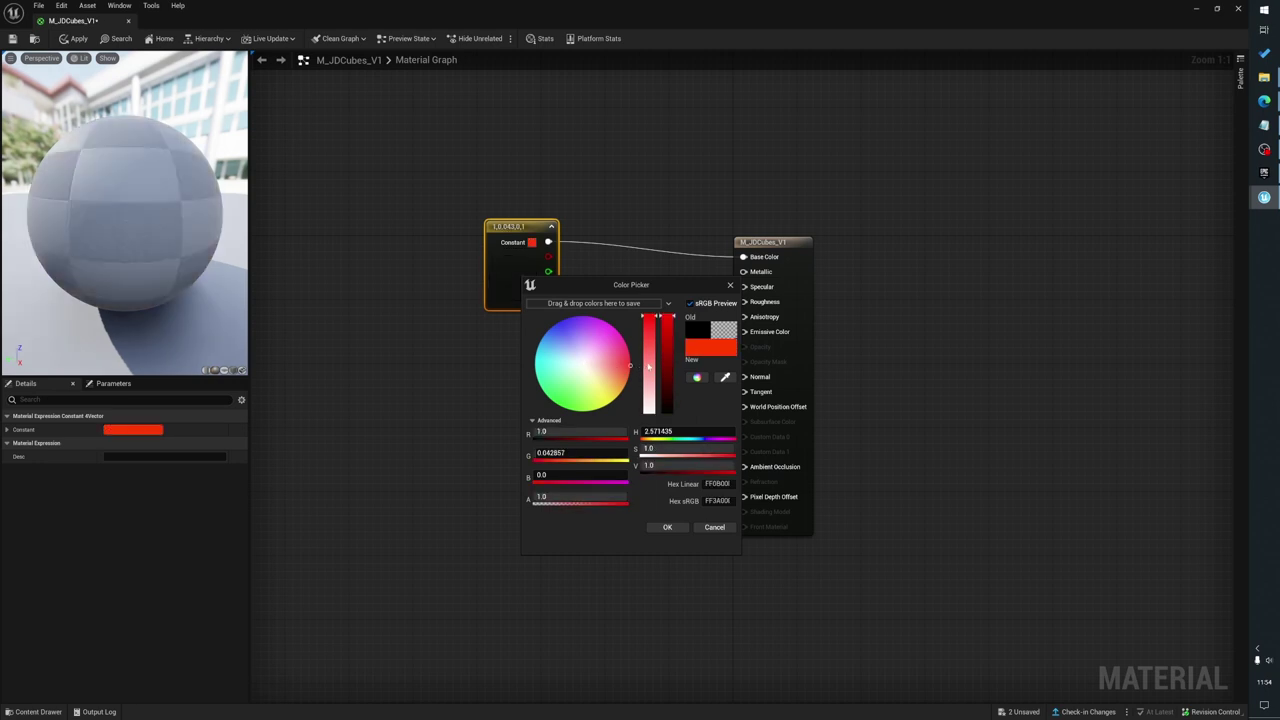
{"action": "left_click", "coordinate": [605, 337]}
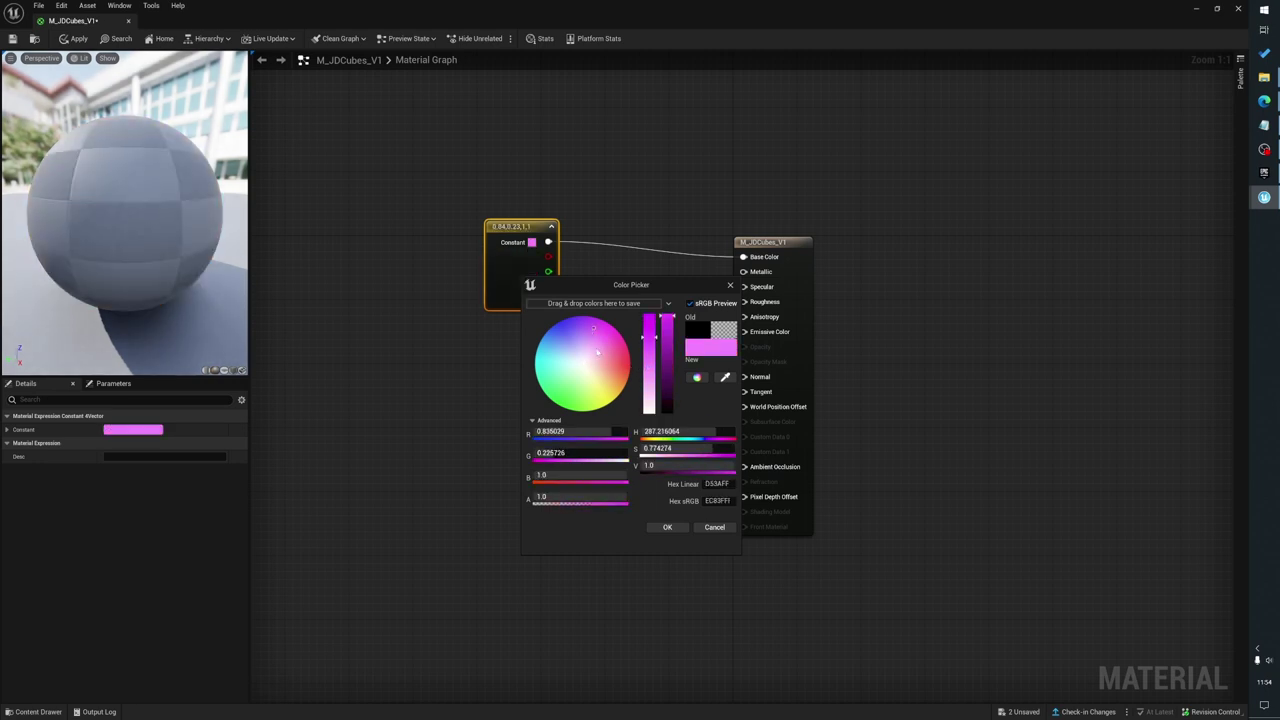
{"action": "left_click_drag", "start_coordinate": [593, 328], "coordinate": [580, 316]}
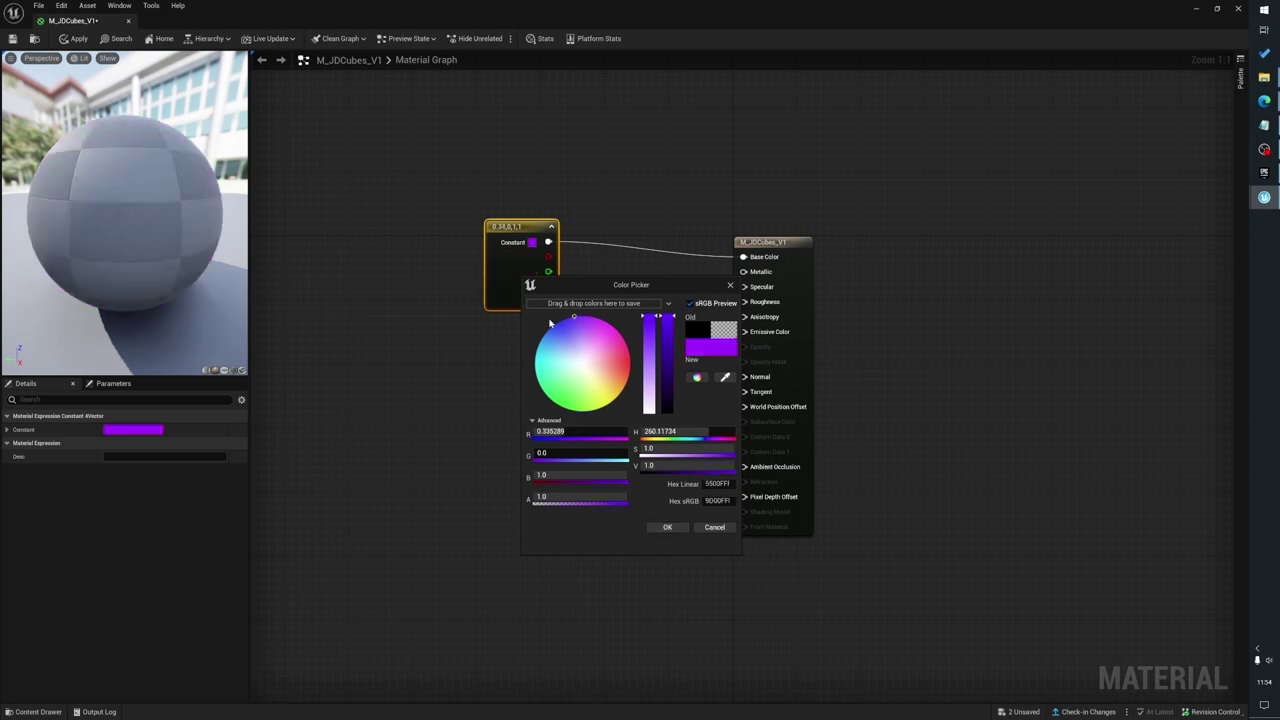
{"action": "left_click_drag", "start_coordinate": [573, 322], "coordinate": [566, 319]}
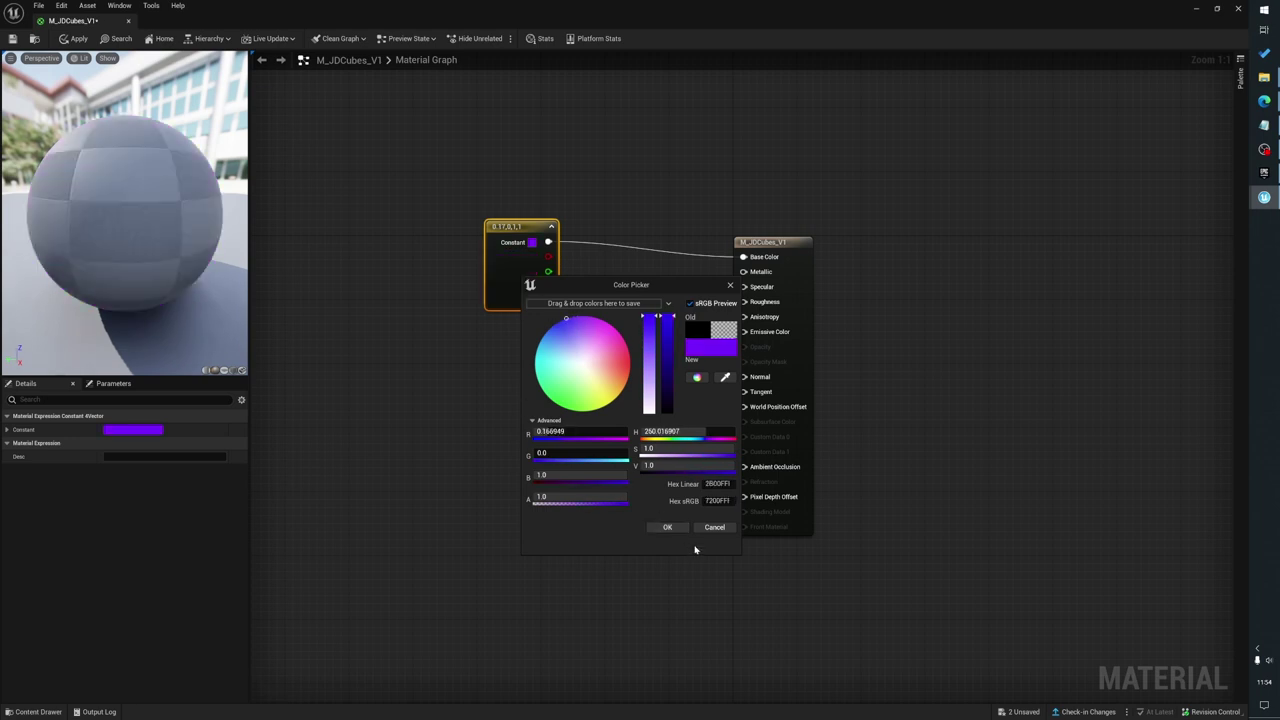
{"action": "left_click", "coordinate": [667, 528]}
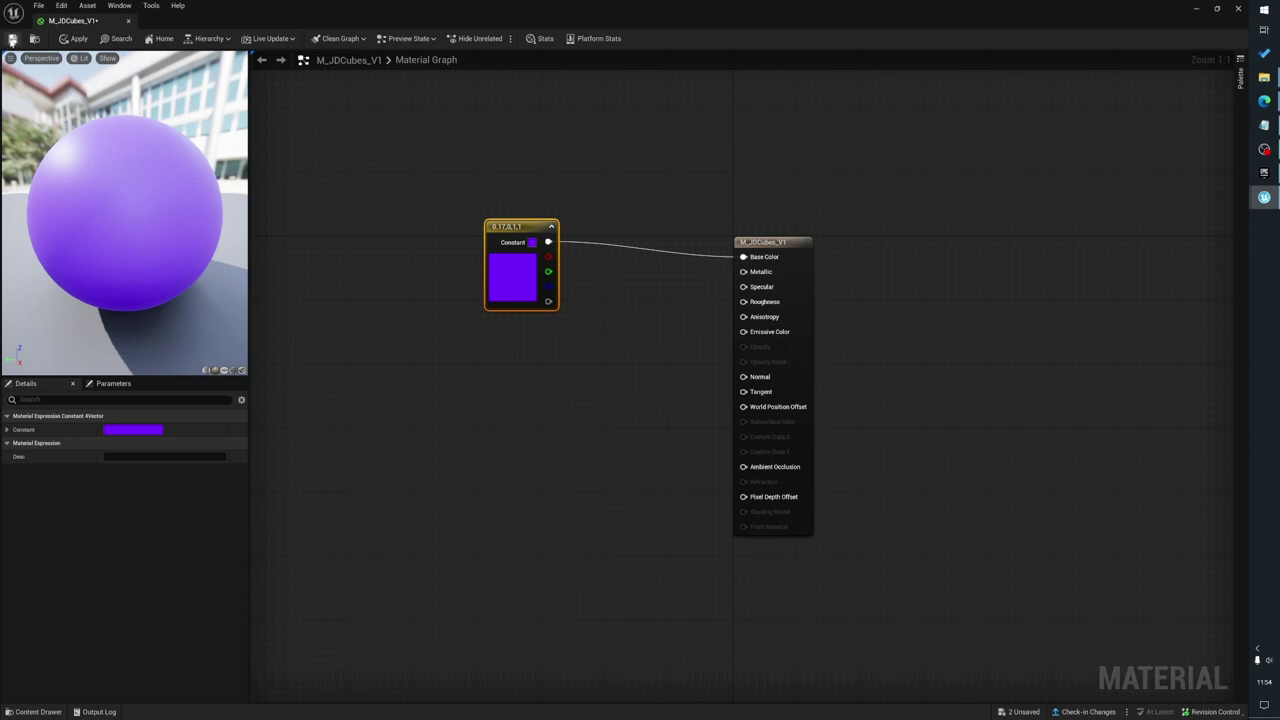
{"action": "left_click", "coordinate": [12, 38]}
{"action": "left_click", "coordinate": [1237, 10]}
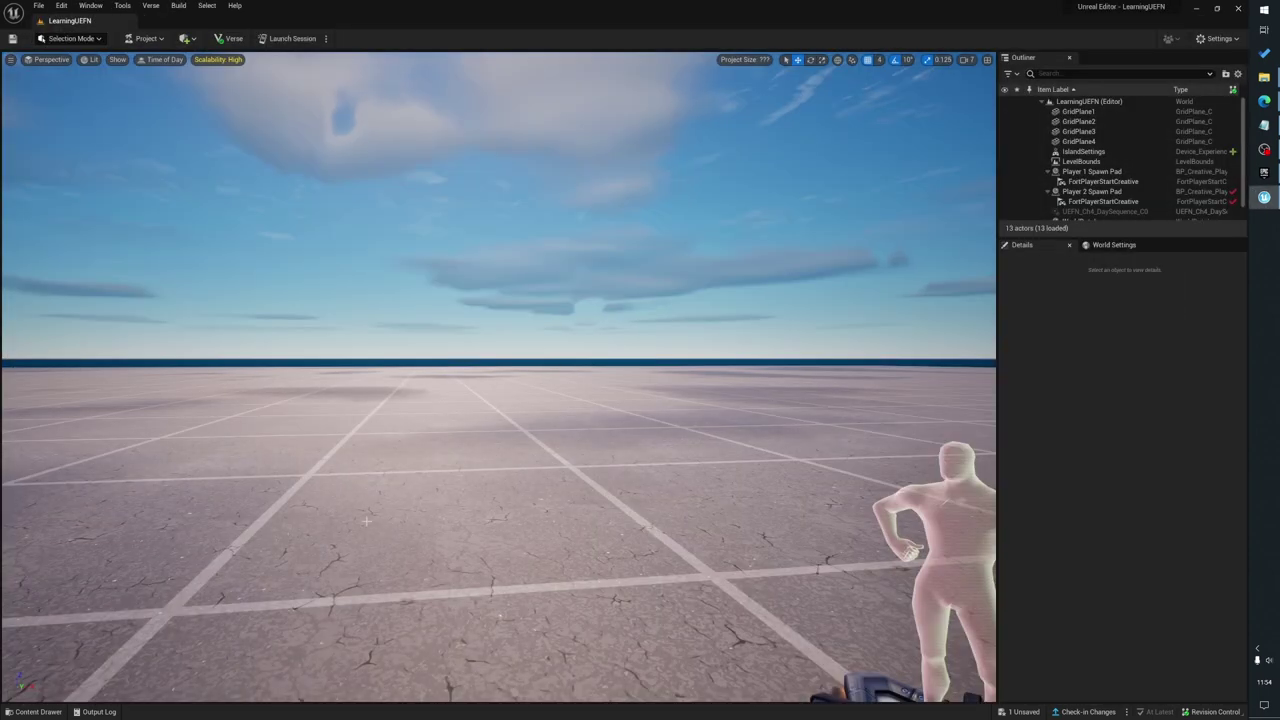
Assign M_JDCubes_V1 to the Element 0 material slot of the SM_Cube mesh in the Meshes folder and save the mesh
{"action": "mouse_move", "coordinate": [339, 571]}
{"action": "left_mouse_down"}
{"action": "mouse_move", "coordinate": [337, 541]}
{"action": "mouse_move", "coordinate": [339, 571]}
{"action": "left_mouse_up"}
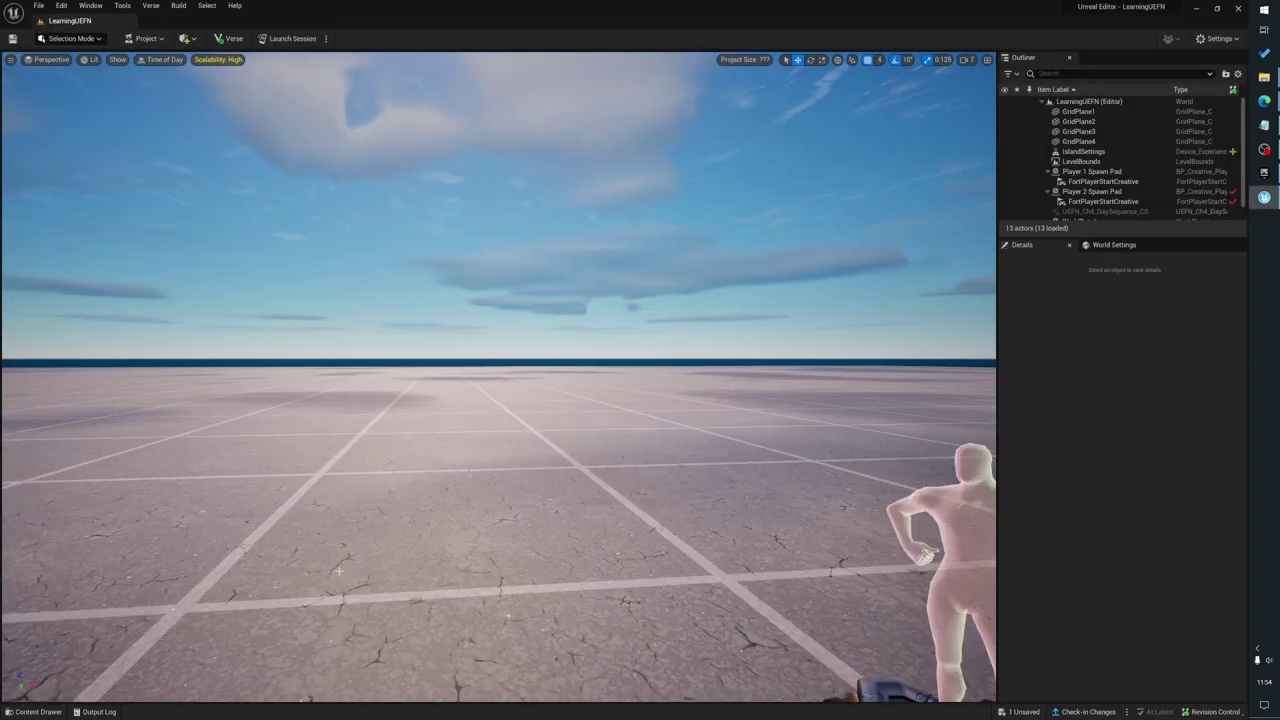
{"action": "key", "text": "ctrl+space"}
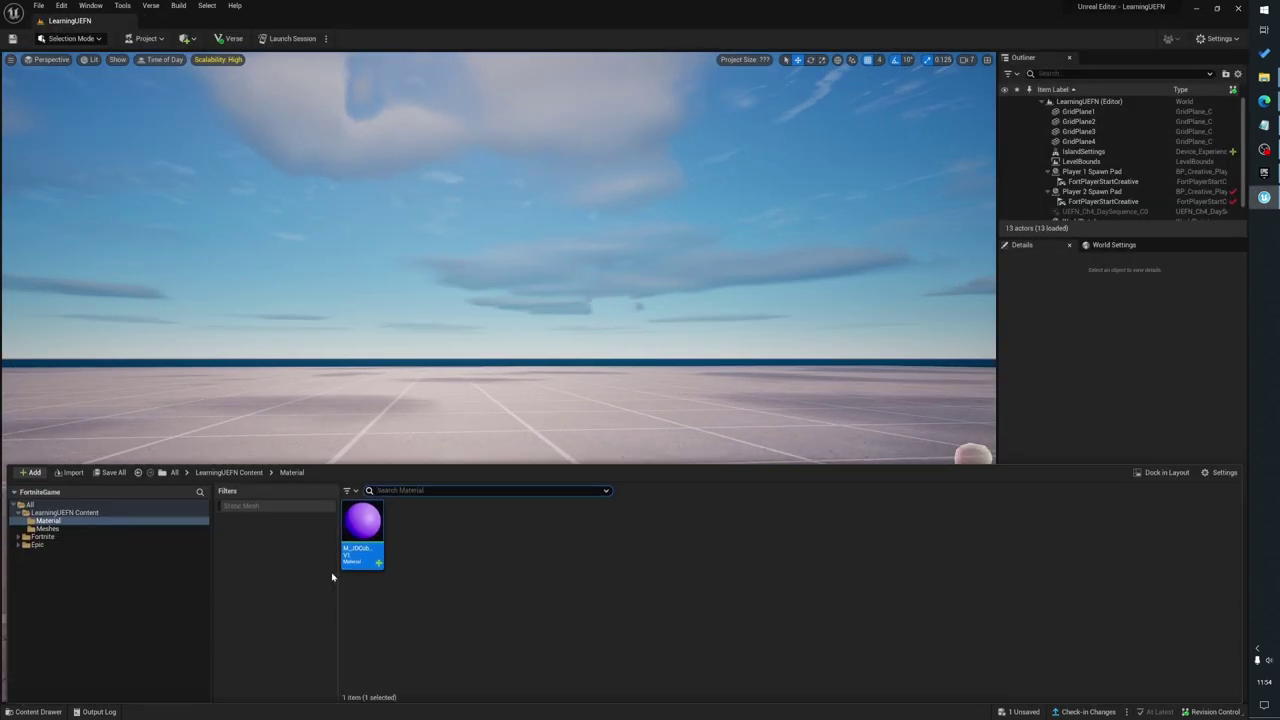
{"action": "left_click", "coordinate": [47, 528]}
{"action": "double_click", "coordinate": [362, 524]}
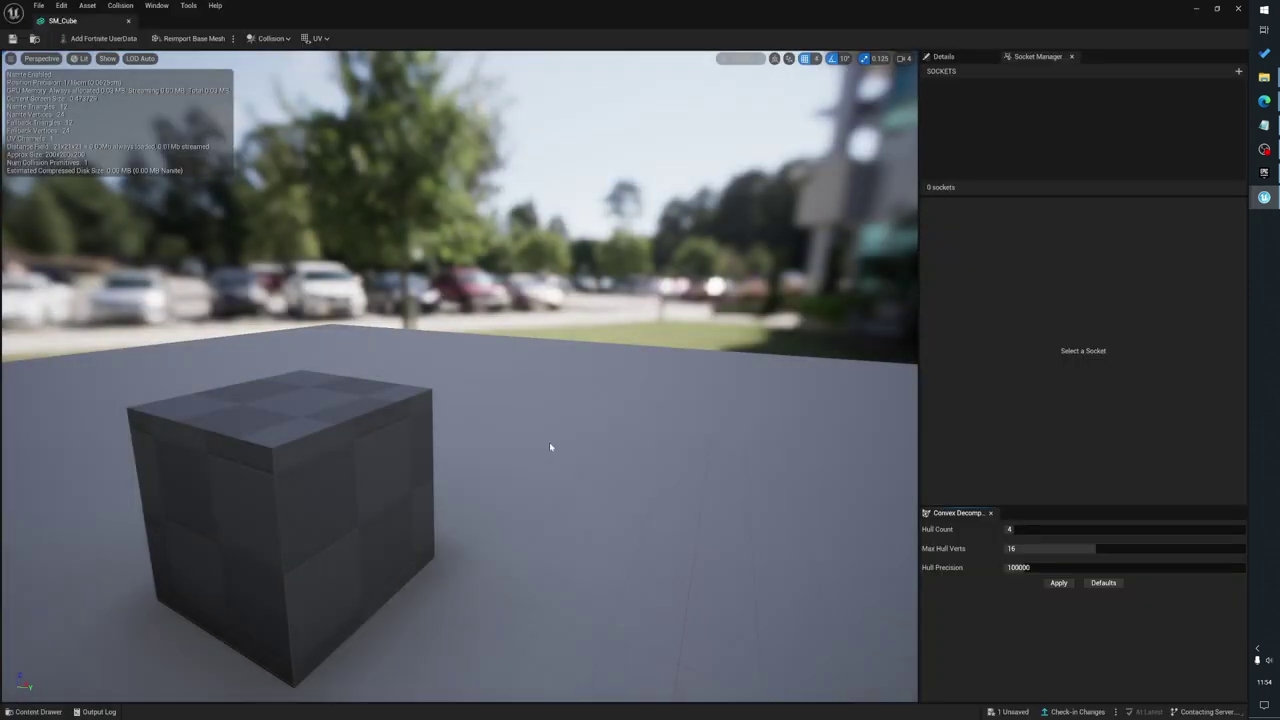
{"action": "left_click", "coordinate": [943, 56]}
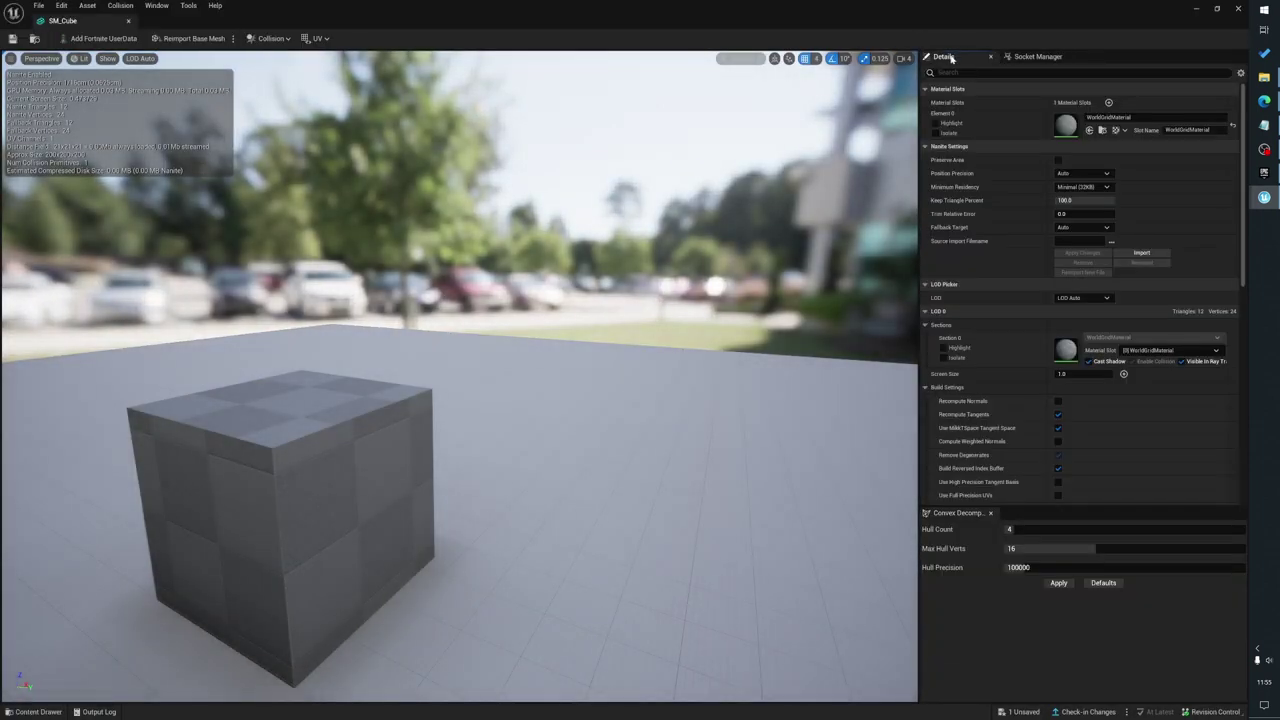
{"action": "left_click", "coordinate": [1131, 119]}
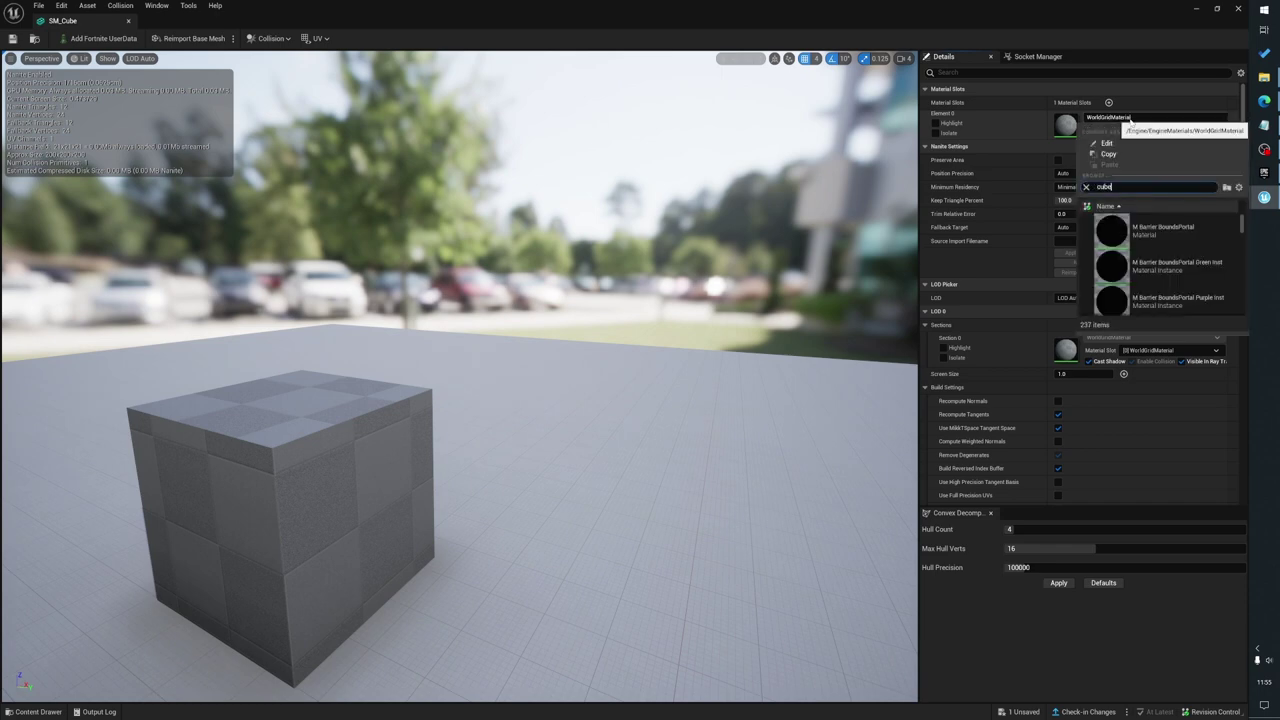
{"action": "type", "text": "jd"}
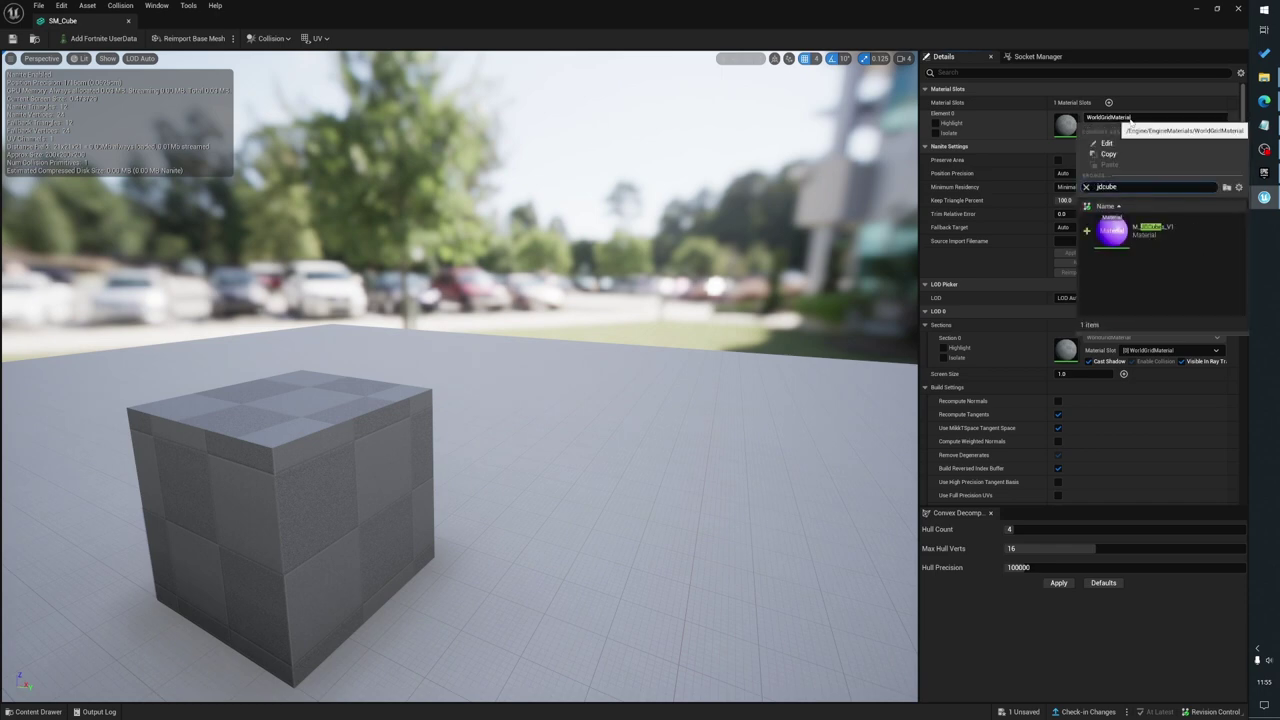
{"action": "left_click", "coordinate": [1151, 237]}
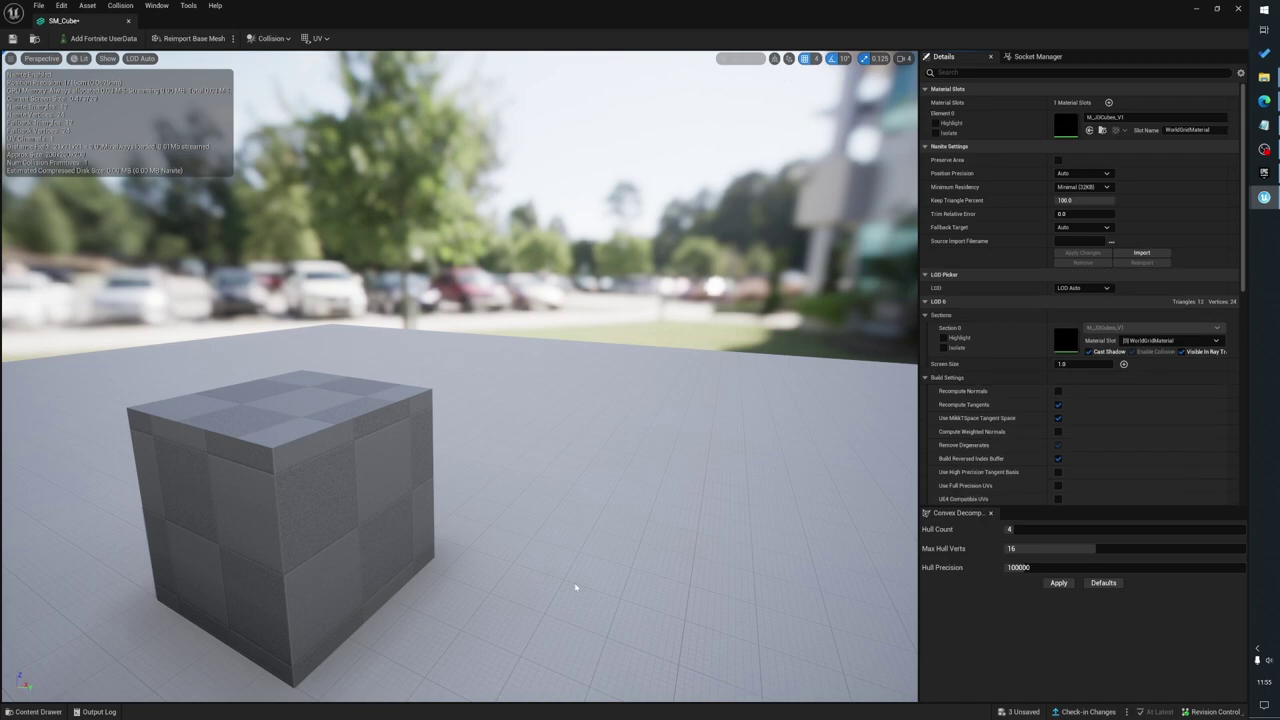
{"action": "left_click", "coordinate": [13, 38]}
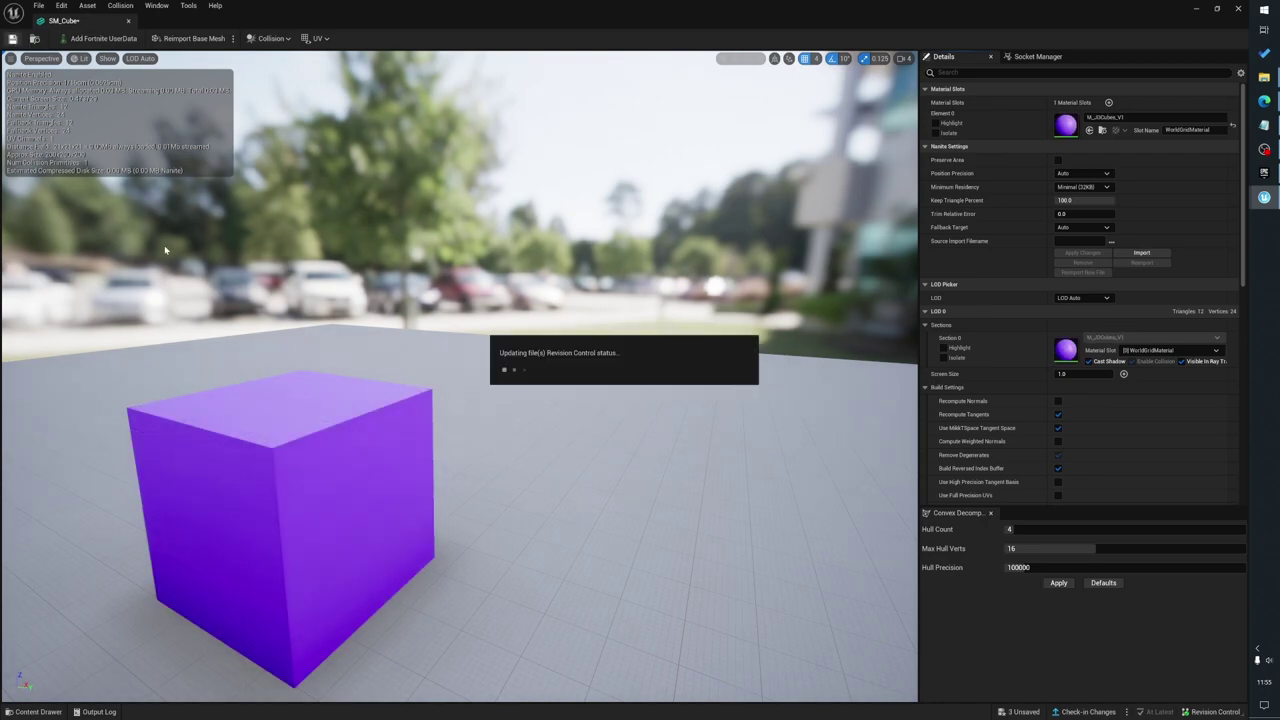
{"action": "left_click", "coordinate": [1237, 9]}
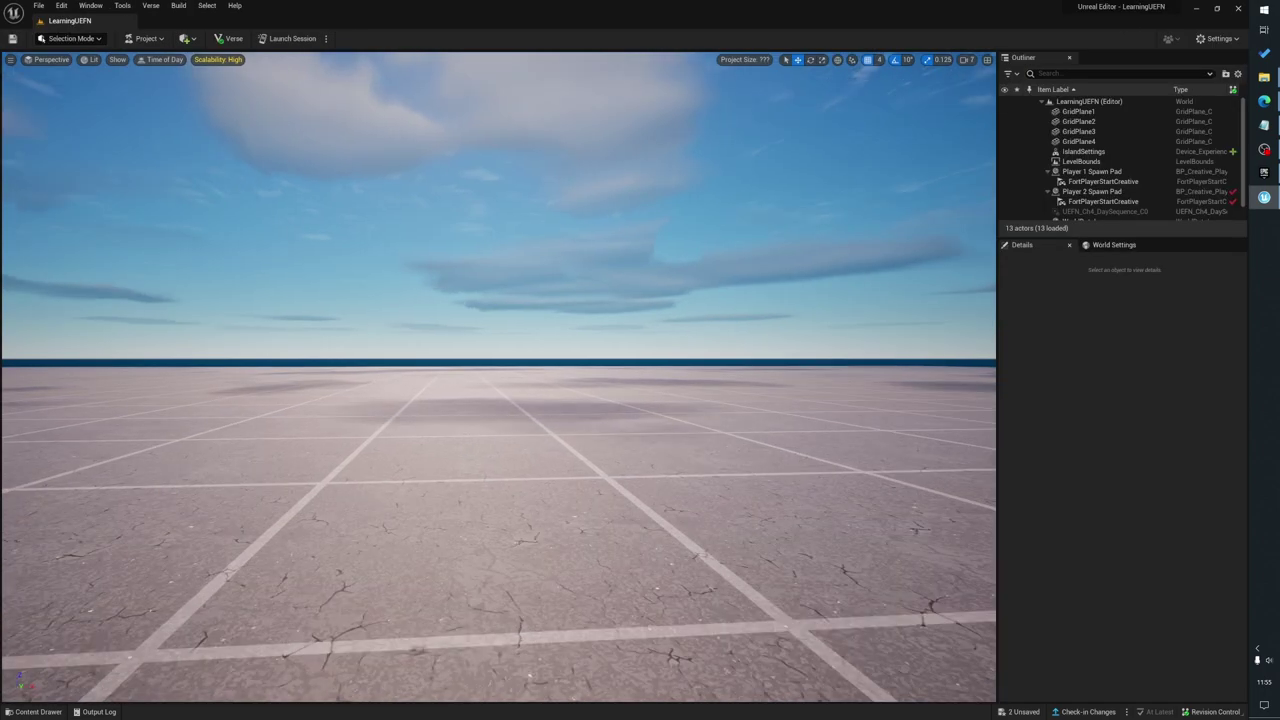
Assign M_JDCubes_V1 to the Element 0 material slot of the SM_RandomMesh mesh and save the mesh
{"action": "key", "text": "ctrl+space"}
{"action": "double_click", "coordinate": [425, 578]}
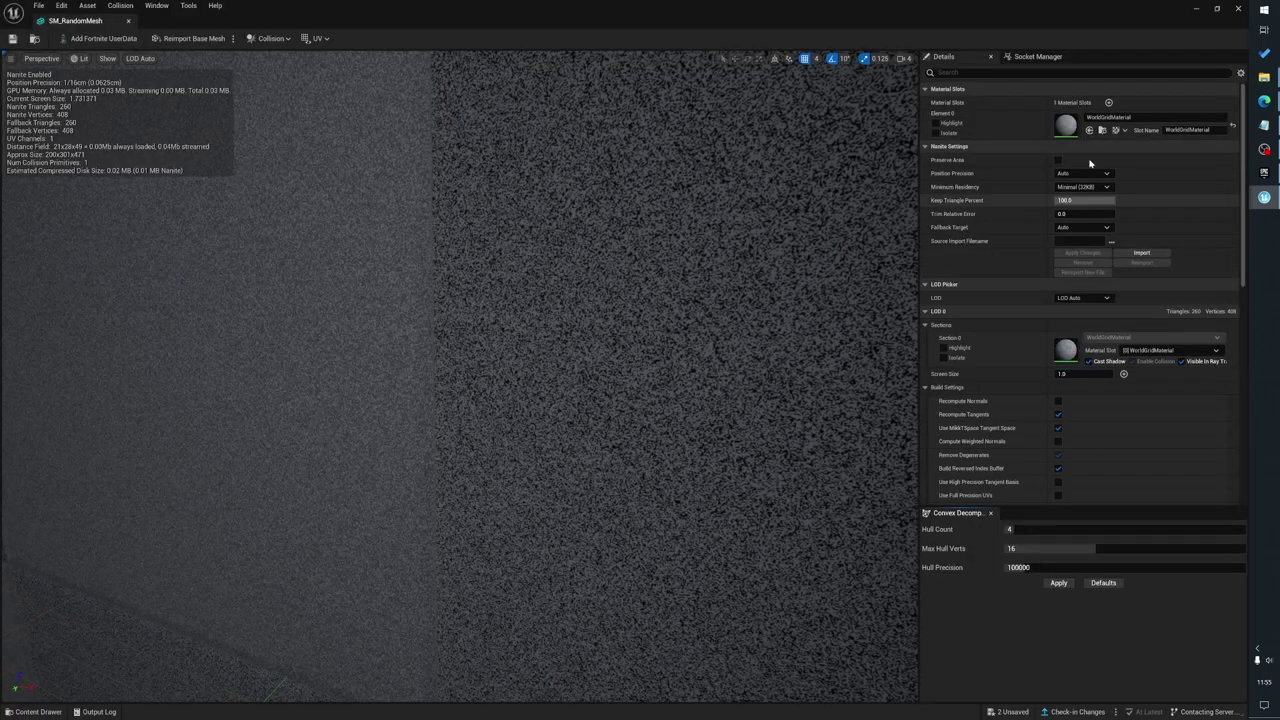
{"action": "left_click", "coordinate": [1125, 118]}
{"action": "type", "text": "jdf"}
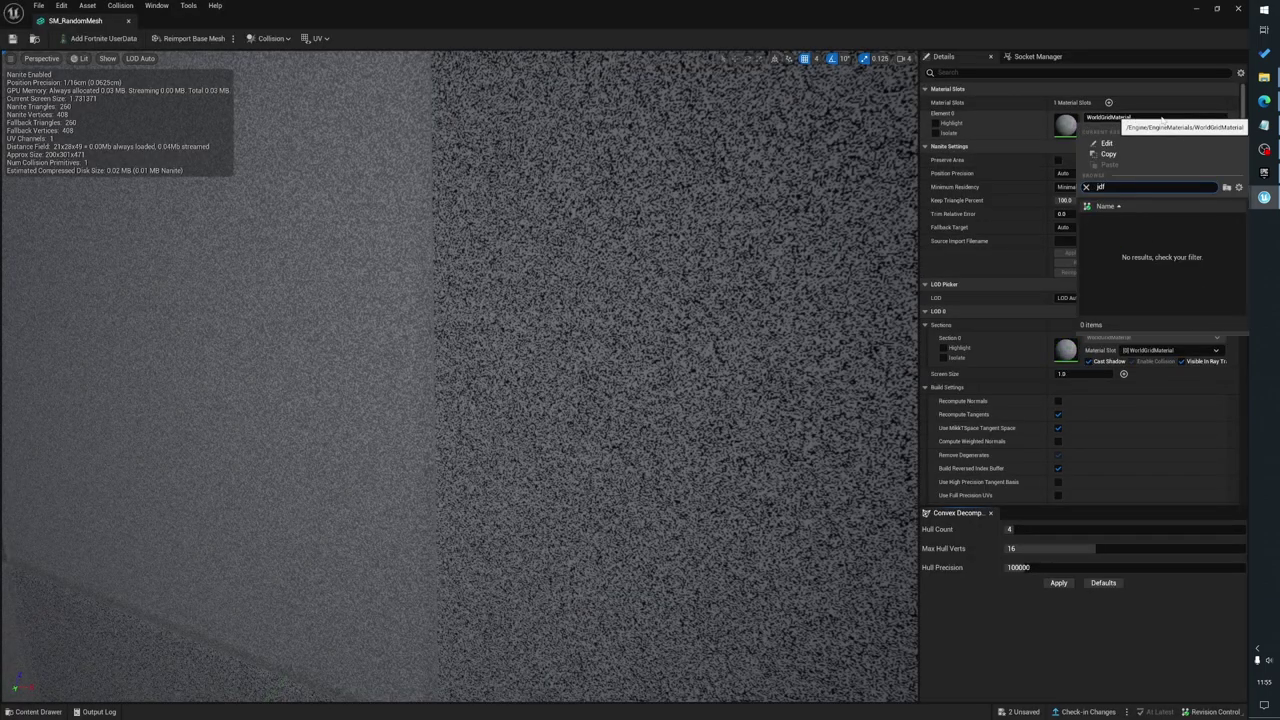
{"action": "key", "text": "BackSpace"}
{"action": "left_click", "coordinate": [1134, 242]}
{"action": "right_click_drag", "start_coordinate": [640, 300], "coordinate": [612, 320]}
{"action": "left_click", "coordinate": [13, 39]}
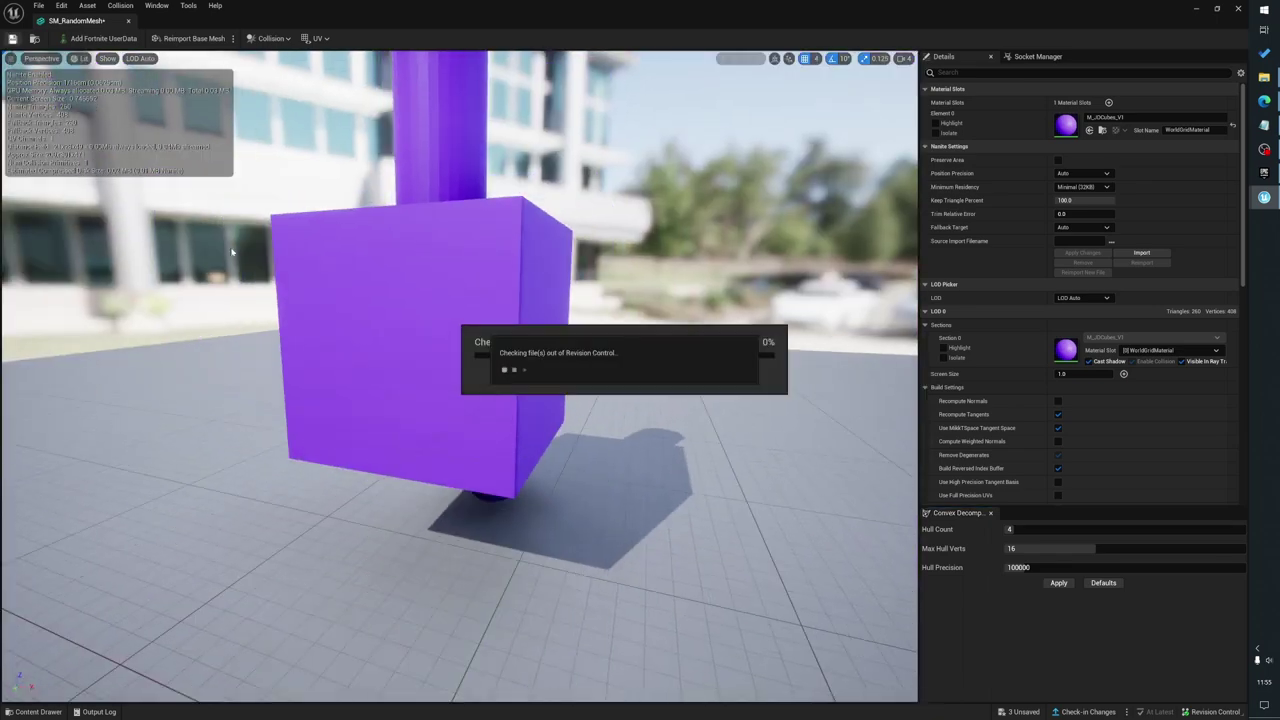
{"action": "left_click", "coordinate": [1237, 9]}
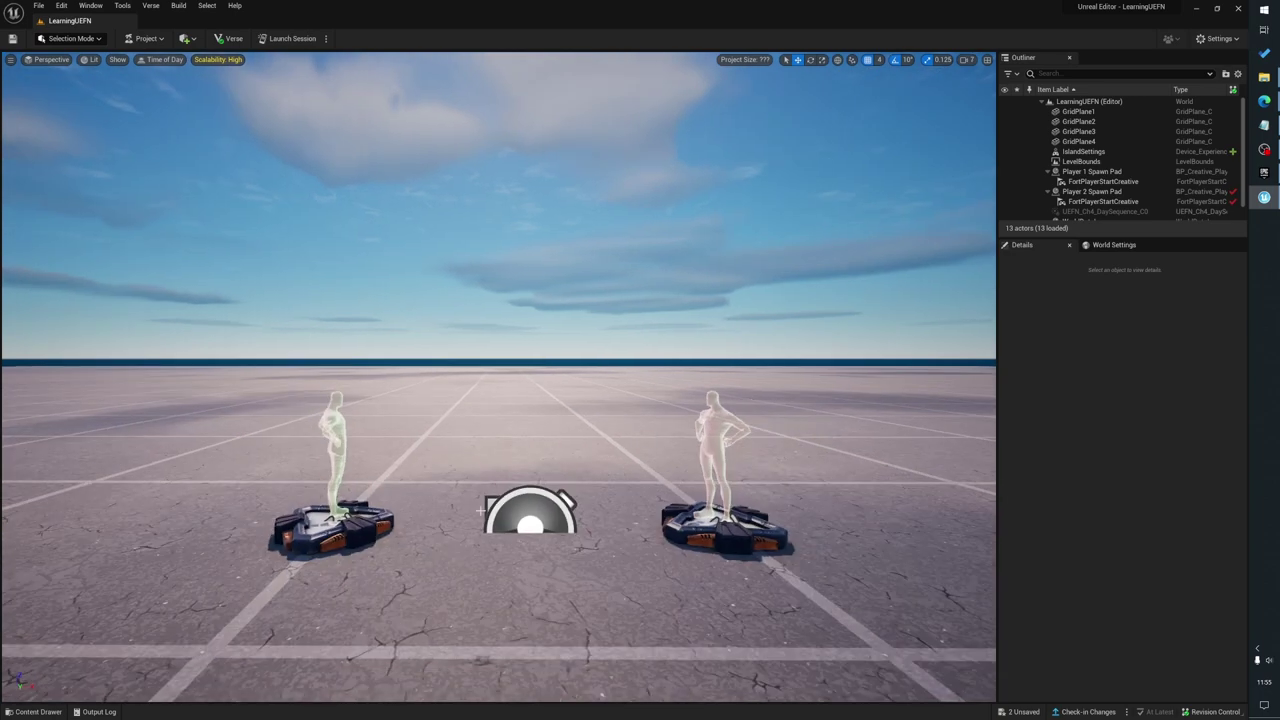
{"action": "key", "text": "ctrl+space"}
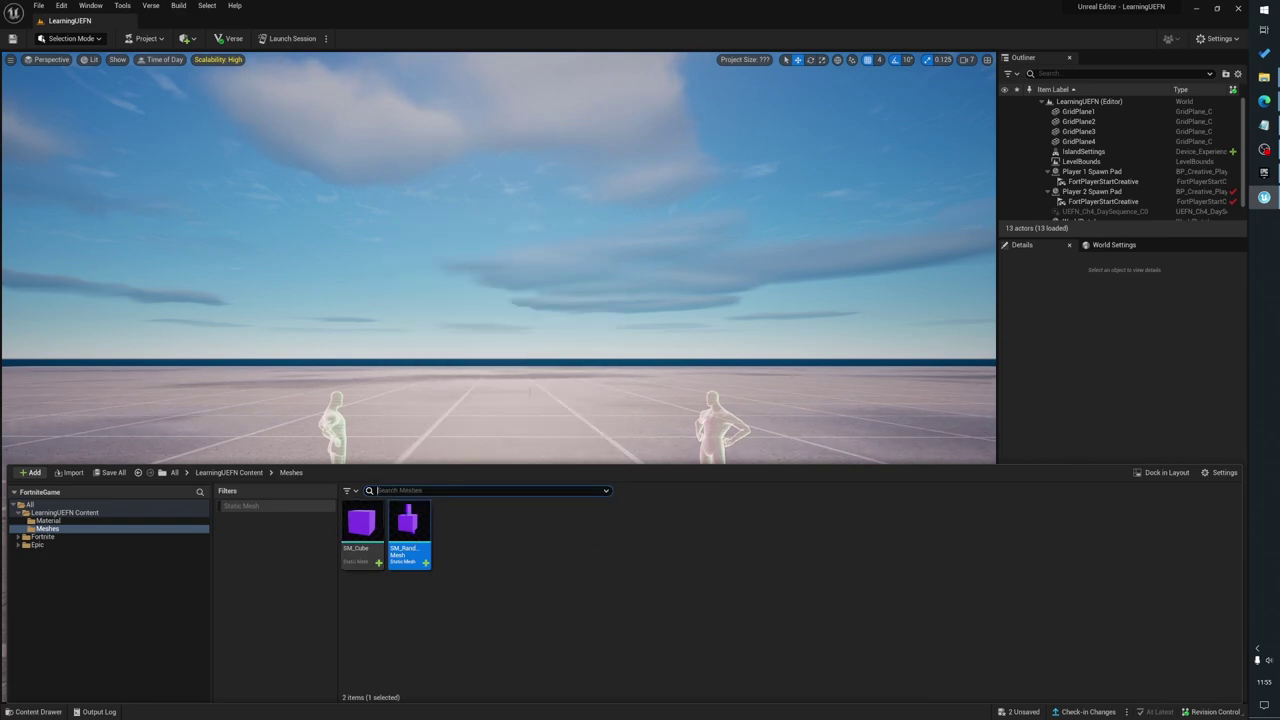
{"action": "key", "text": "ctrl+space"}
{"action": "left_click_drag", "start_coordinate": [500, 524], "coordinate": [490, 480]}
{"action": "left_click_drag", "start_coordinate": [455, 598], "coordinate": [455, 510]}
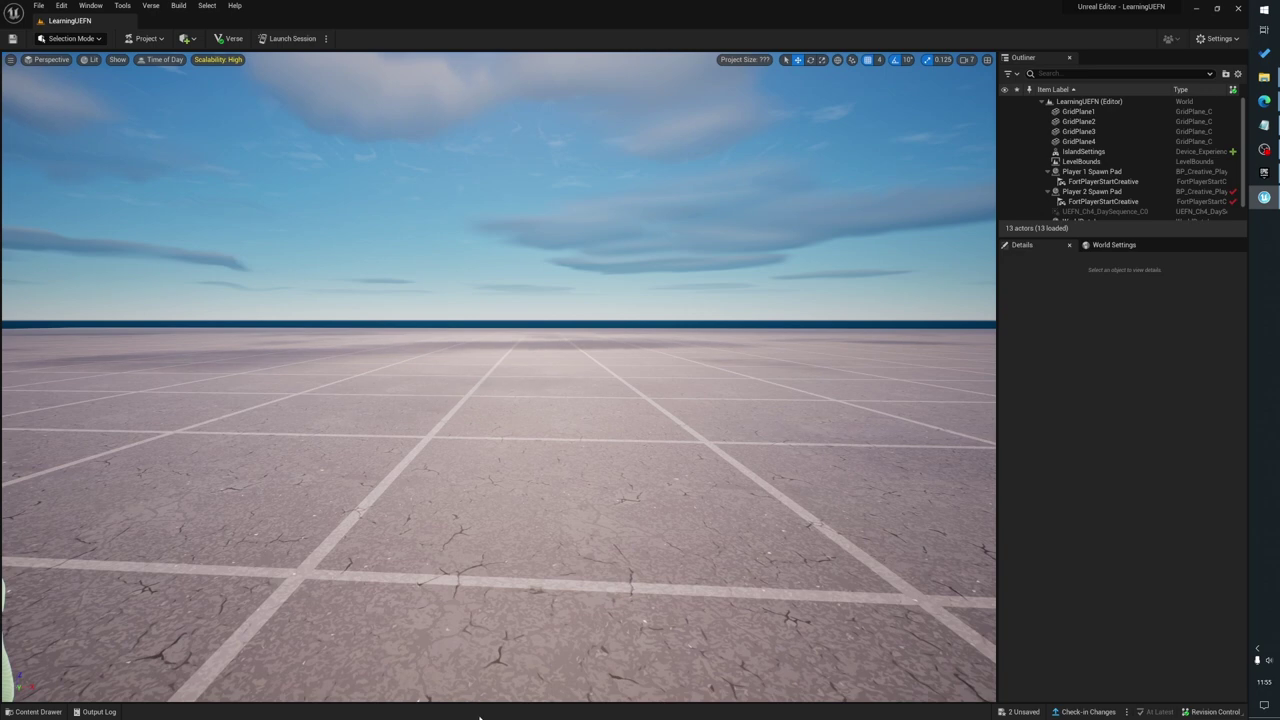
{"action": "scroll", "coordinate": [480, 678], "scroll_direction": "up", "scroll_amount": 1}
Open the SM_Cube mesh from the Meshes folder in the static mesh editor and bring the whole cube into view
{"action": "key", "text": "ctrl+space"}
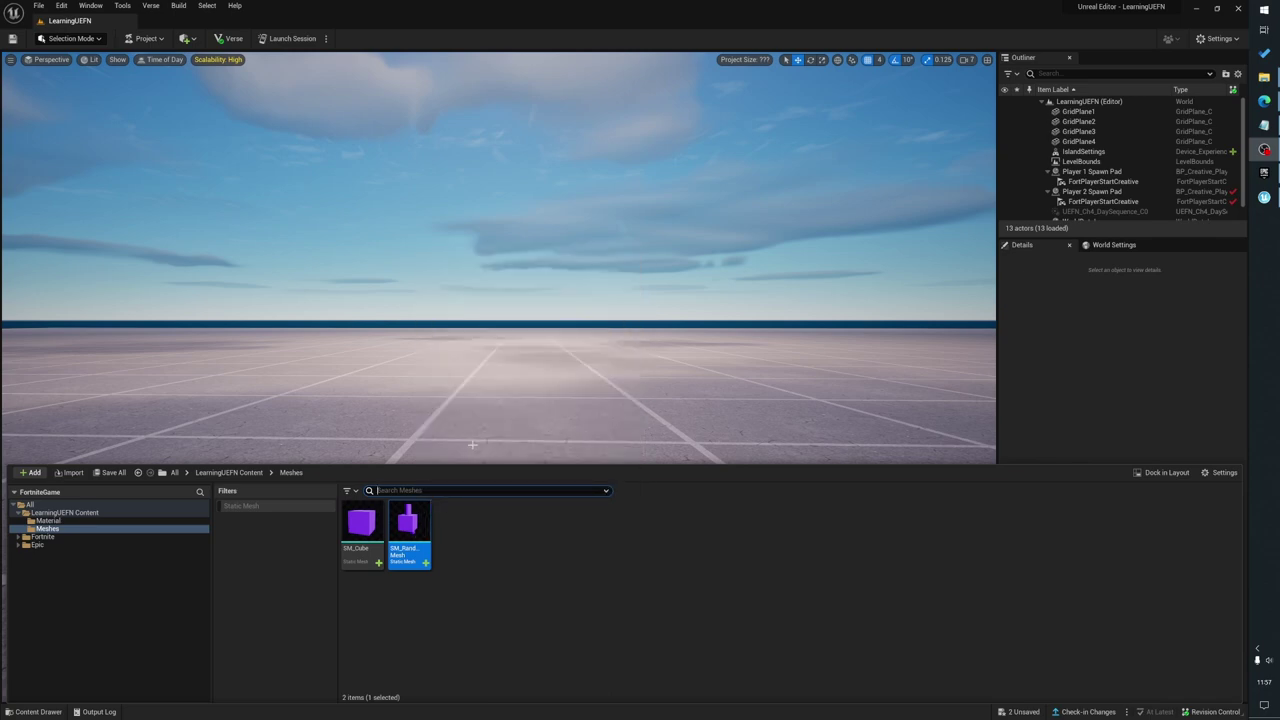
{"action": "left_click", "coordinate": [567, 608]}
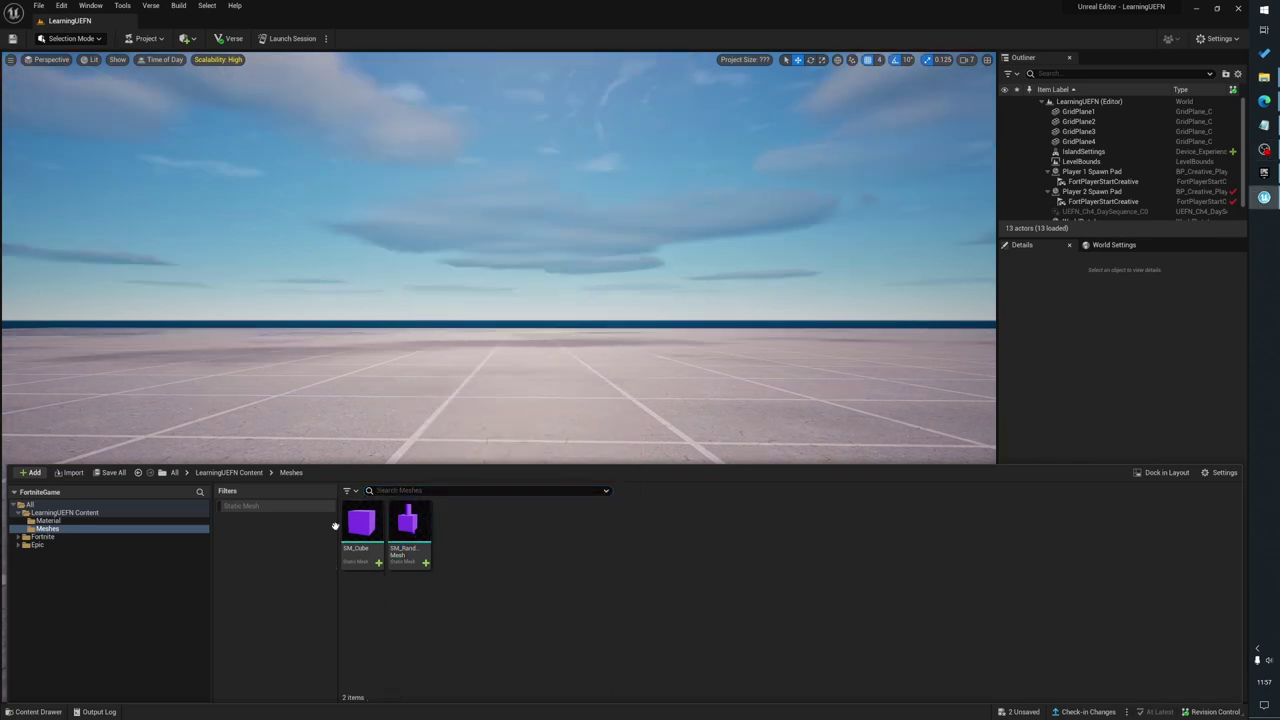
{"action": "mouse_move", "coordinate": [365, 533]}
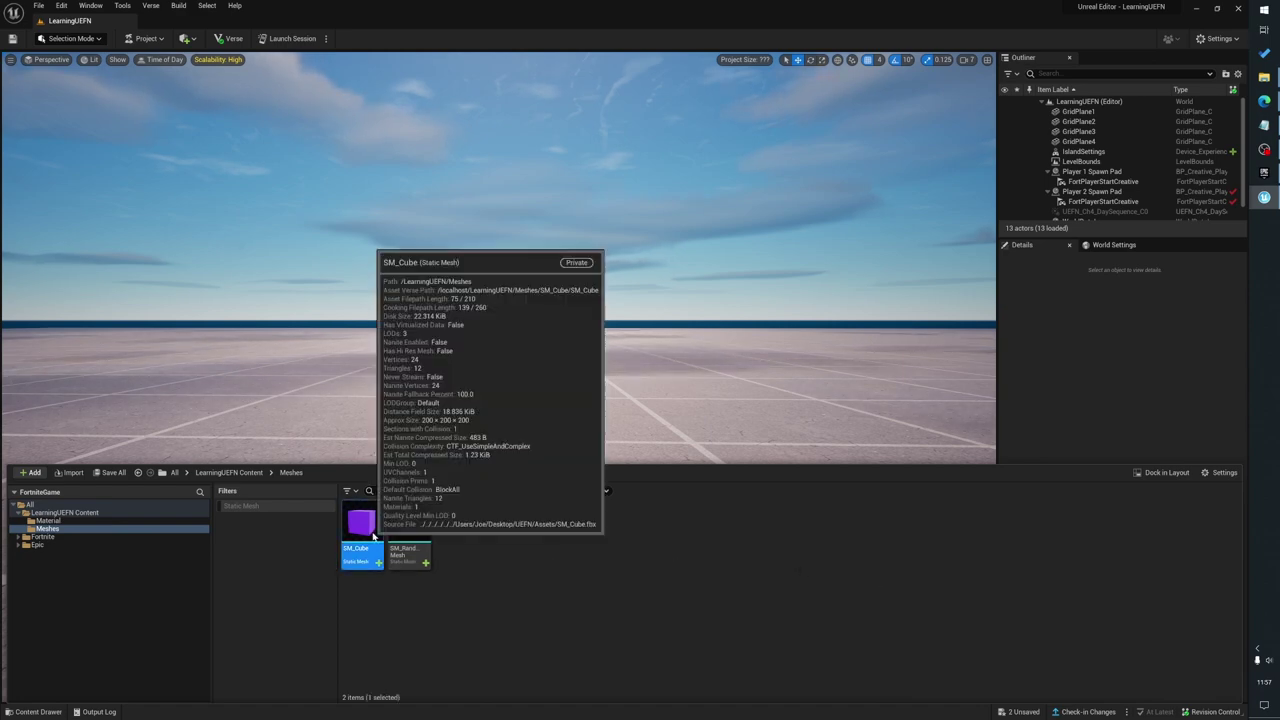
{"action": "double_click", "coordinate": [360, 528]}
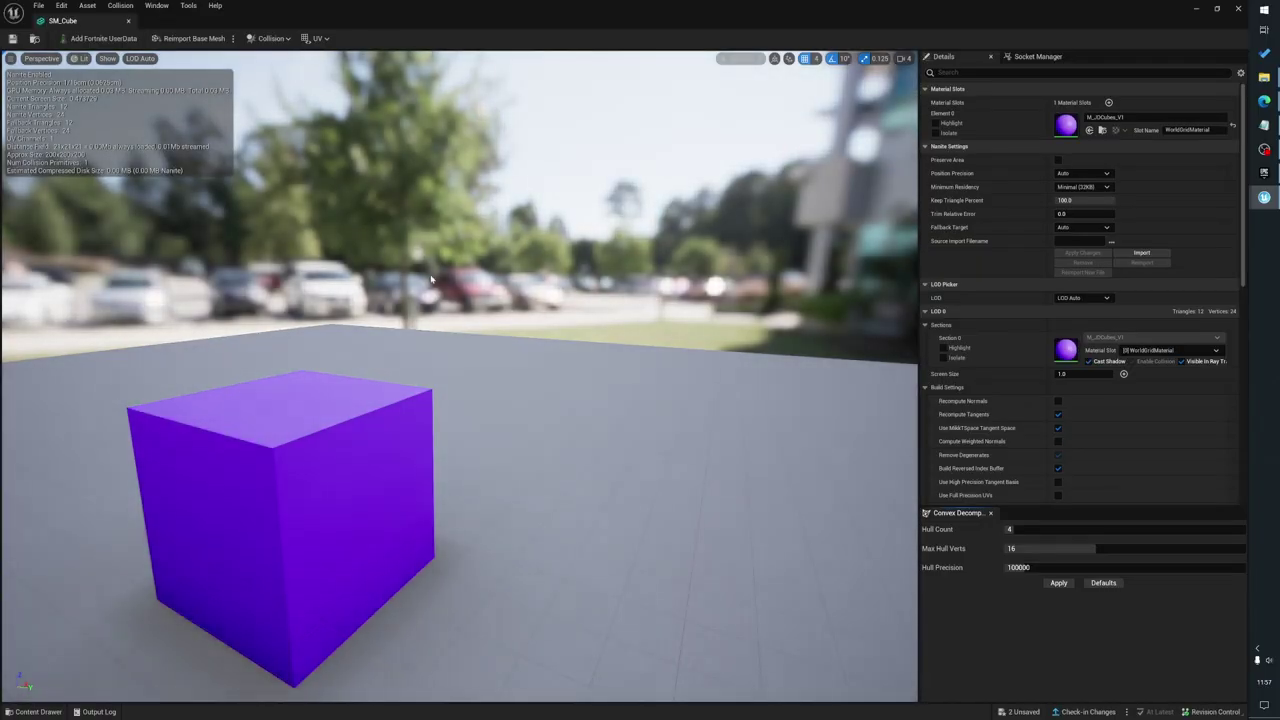
{"action": "middle_click_drag", "start_coordinate": [262, 212], "coordinate": [212, 249]}
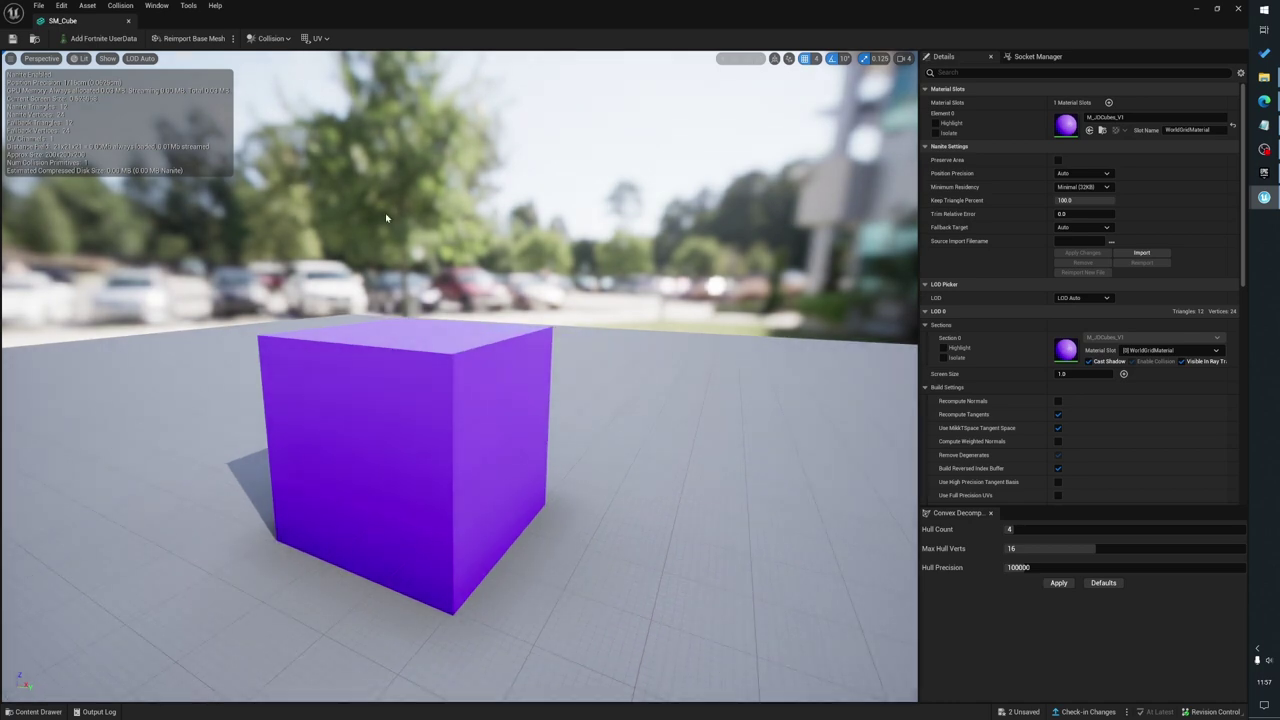
{"action": "scroll", "coordinate": [381, 387], "scroll_direction": "up", "scroll_amount": 10}
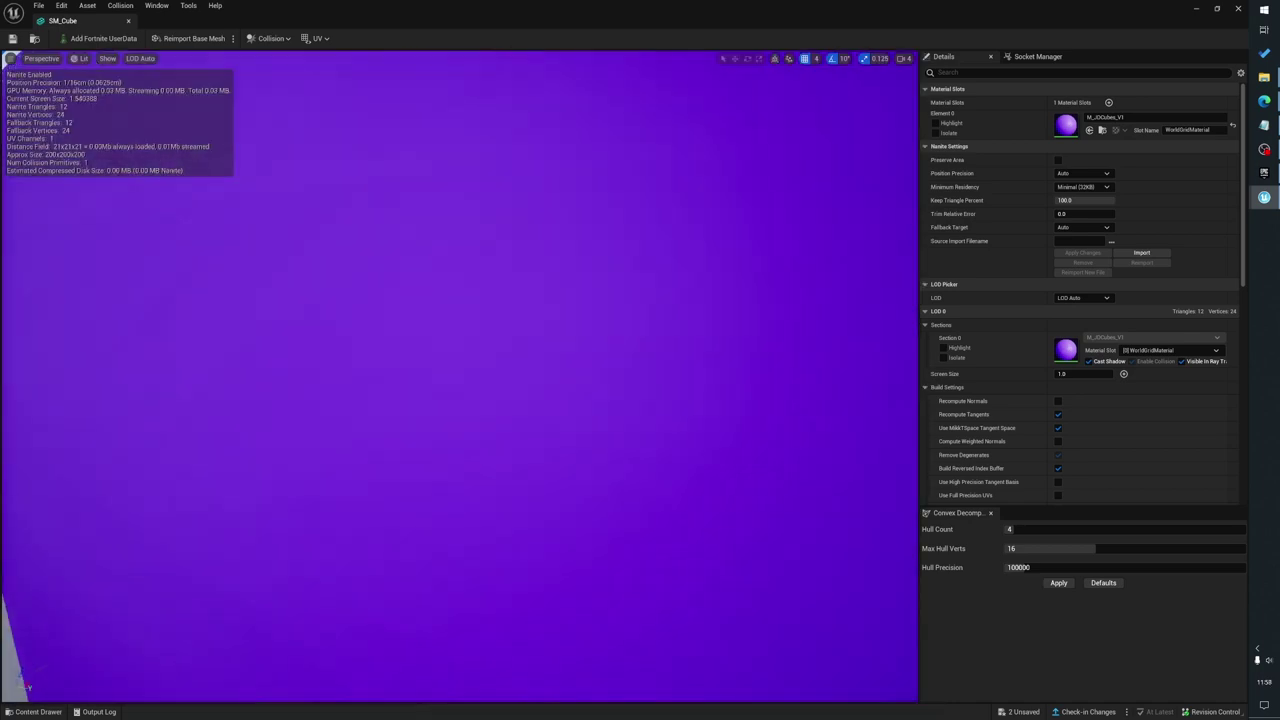
{"action": "scroll", "coordinate": [426, 370], "scroll_direction": "down", "scroll_amount": 8}
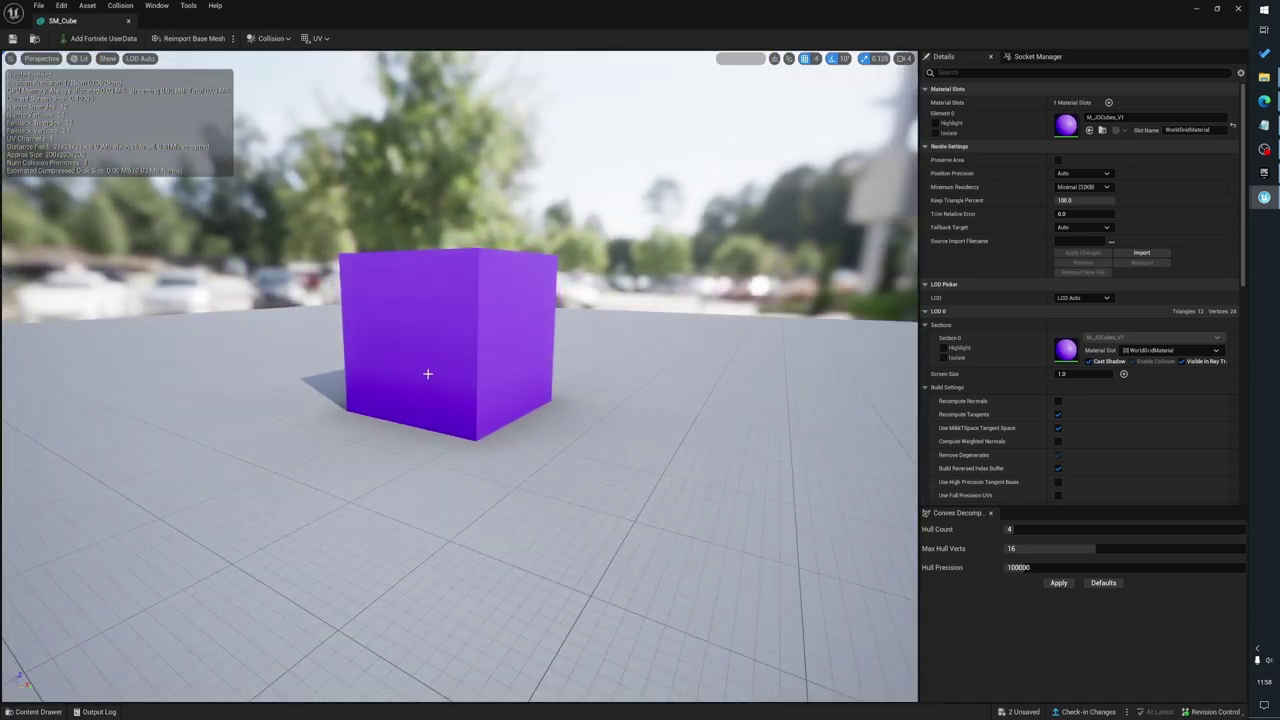
{"action": "middle_click_drag", "start_coordinate": [457, 388], "coordinate": [446, 293]}
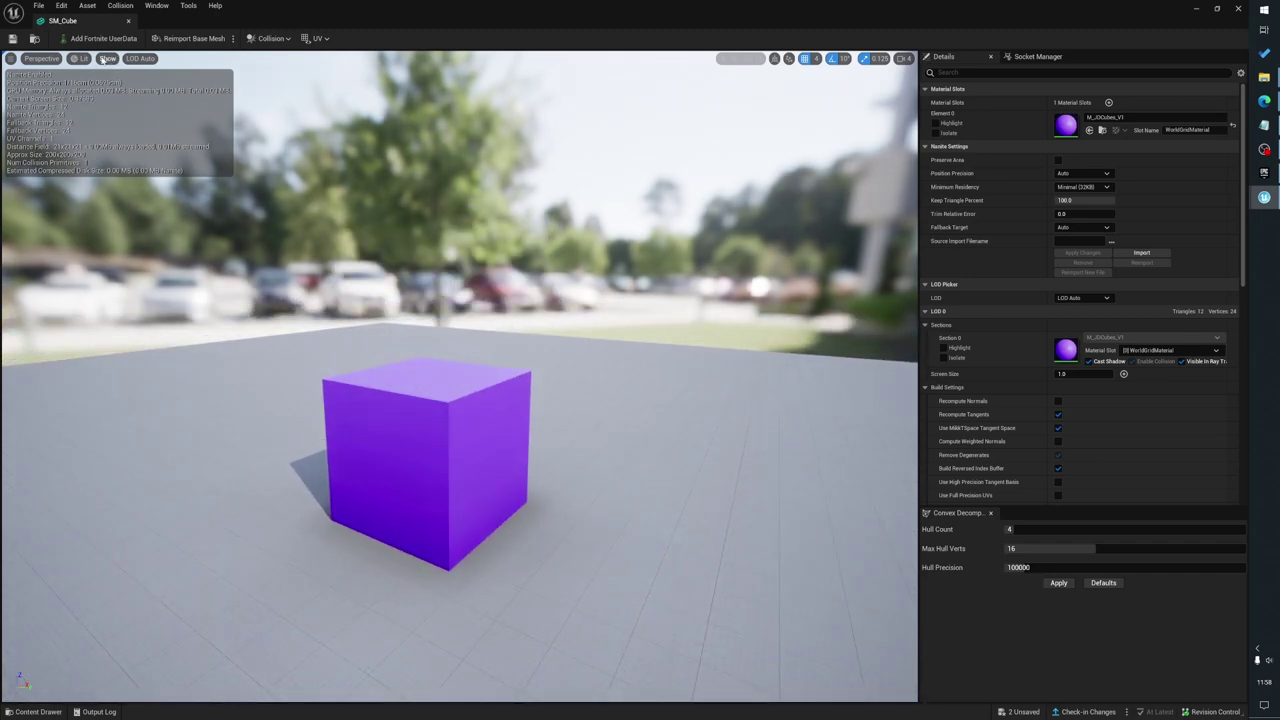
Display the Simple Collision of SM_Cube and examine how it fits the cube from several angles
{"action": "left_click", "coordinate": [108, 58]}
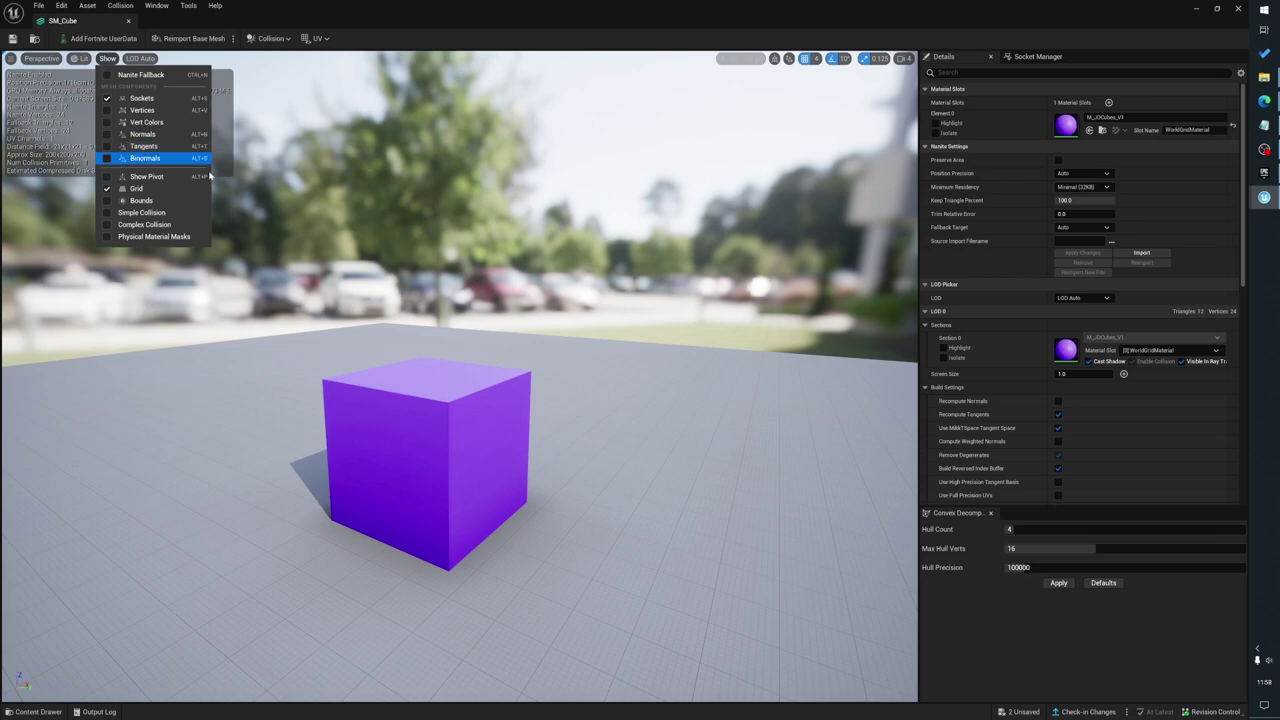
{"action": "left_click", "coordinate": [145, 213]}
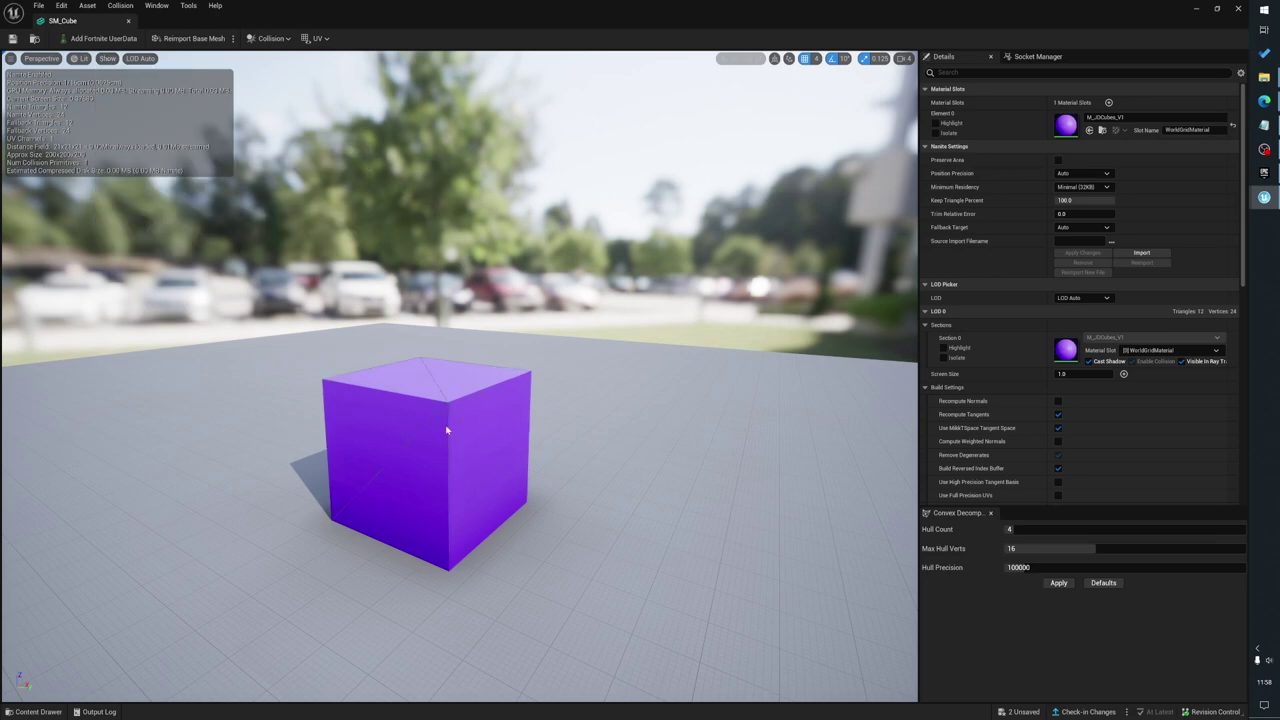
{"action": "left_click_drag", "start_coordinate": [478, 432], "coordinate": [435, 355]}
{"action": "middle_click_drag", "start_coordinate": [435, 355], "coordinate": [435, 400]}
{"action": "left_click_drag", "start_coordinate": [478, 375], "coordinate": [478, 428]}
{"action": "left_click_drag", "start_coordinate": [629, 473], "coordinate": [637, 469]}
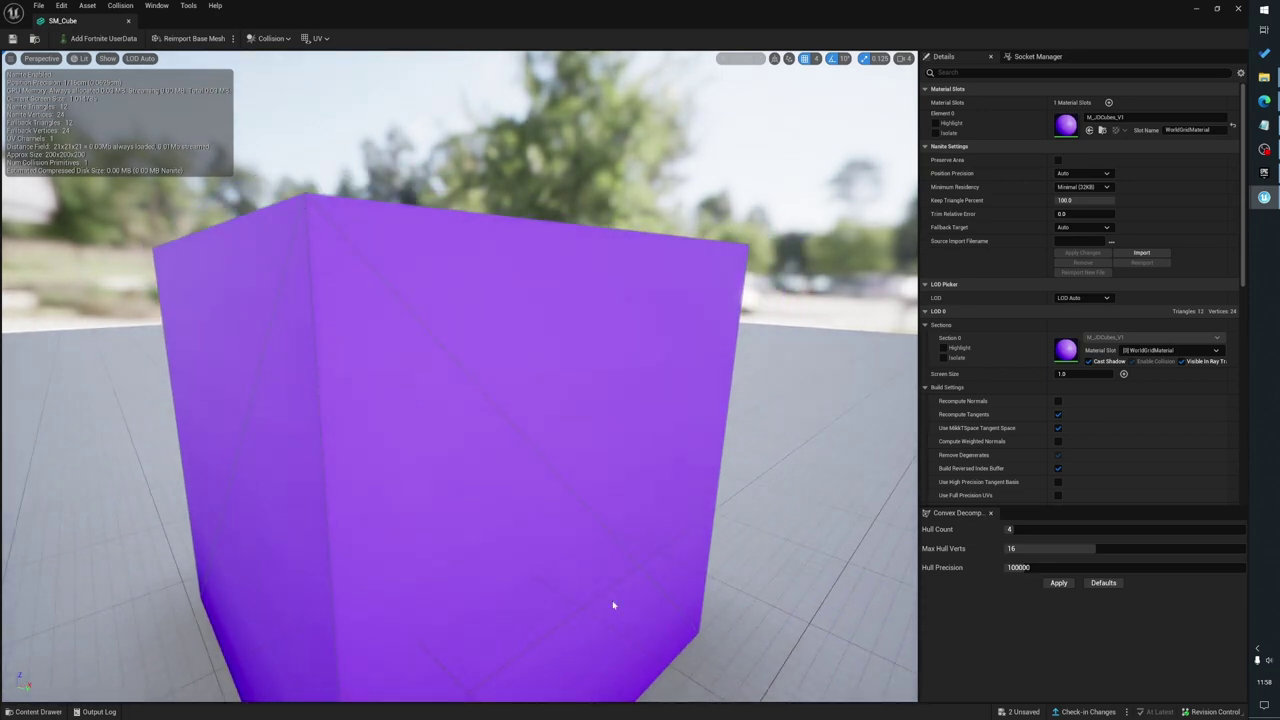
{"action": "left_click_drag", "start_coordinate": [418, 415], "coordinate": [465, 360]}
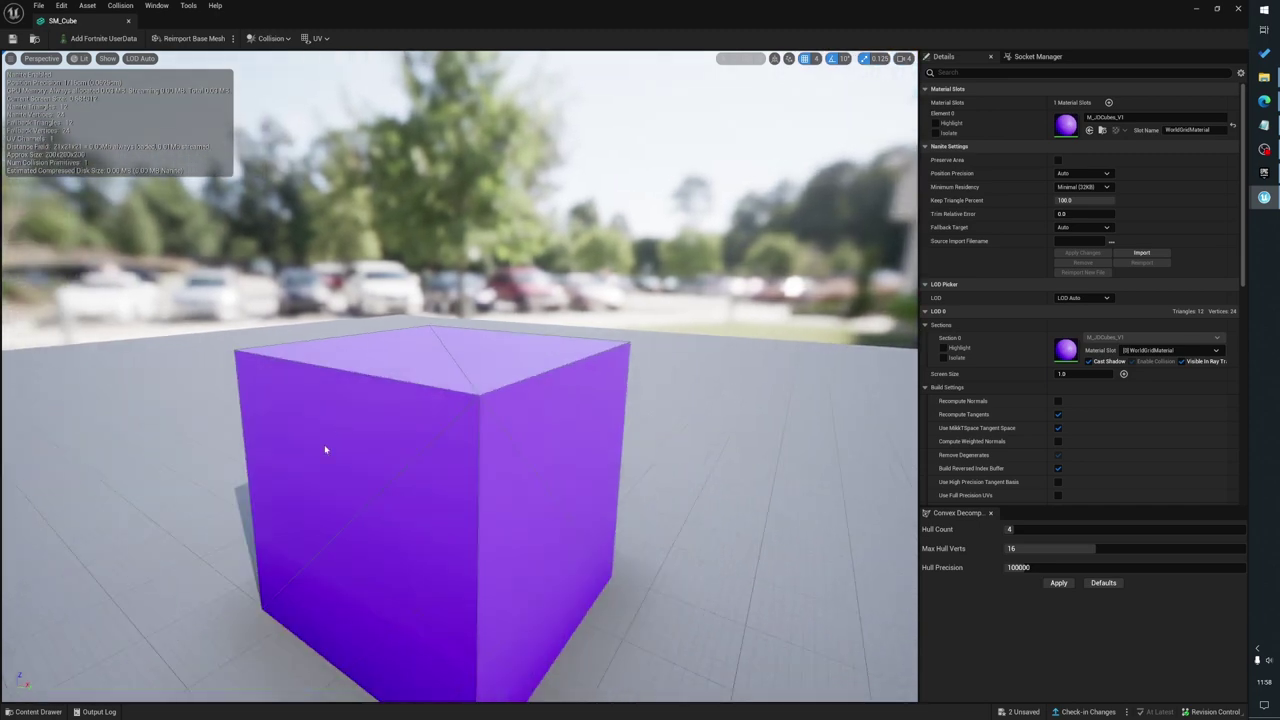
{"action": "middle_click_drag", "start_coordinate": [446, 380], "coordinate": [456, 308]}
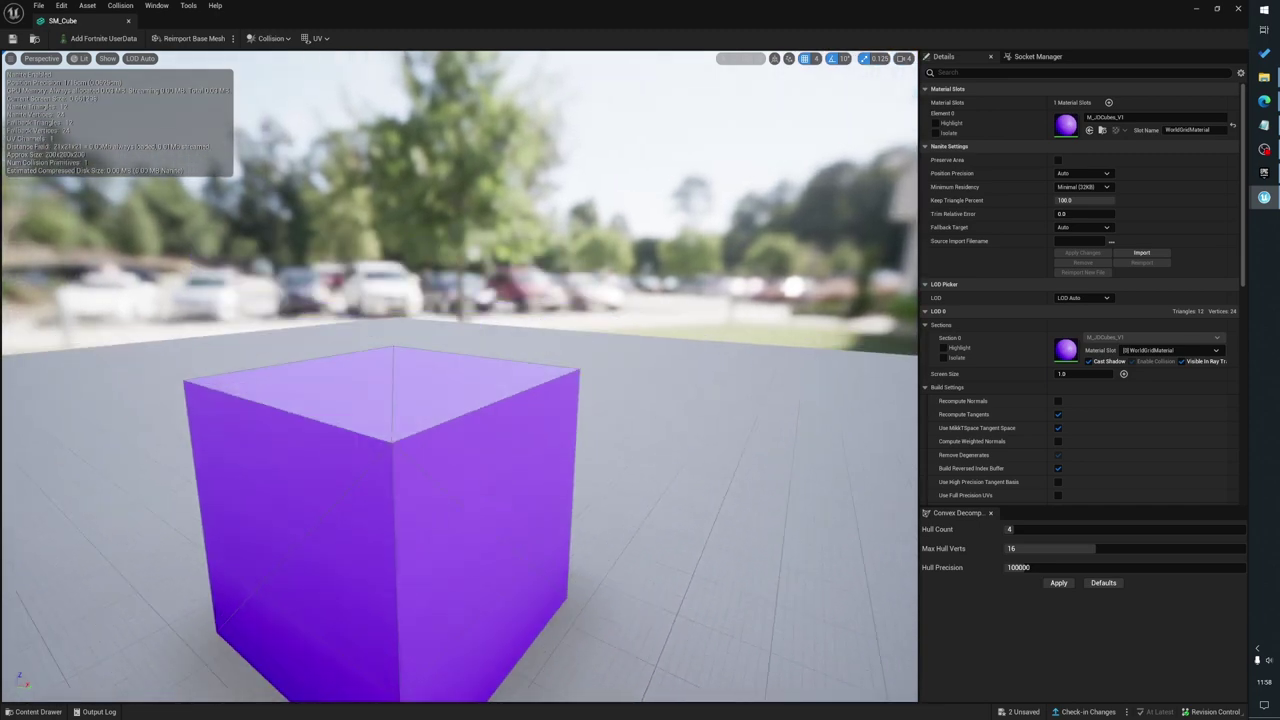
Close the SM_Cube mesh, open SM_RandomMesh in the static mesh editor and display its Simple Collision
{"action": "left_click", "coordinate": [1239, 9]}
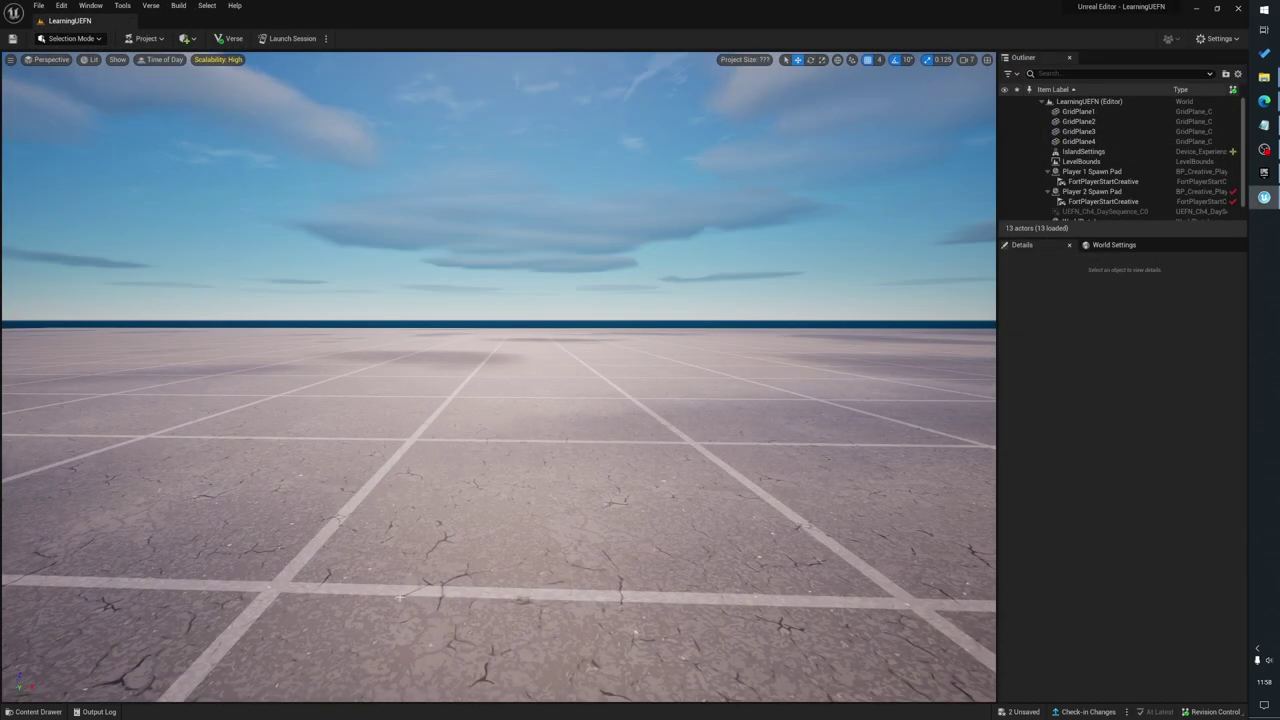
{"action": "key", "text": "ctrl+space"}
{"action": "double_click", "coordinate": [415, 555]}
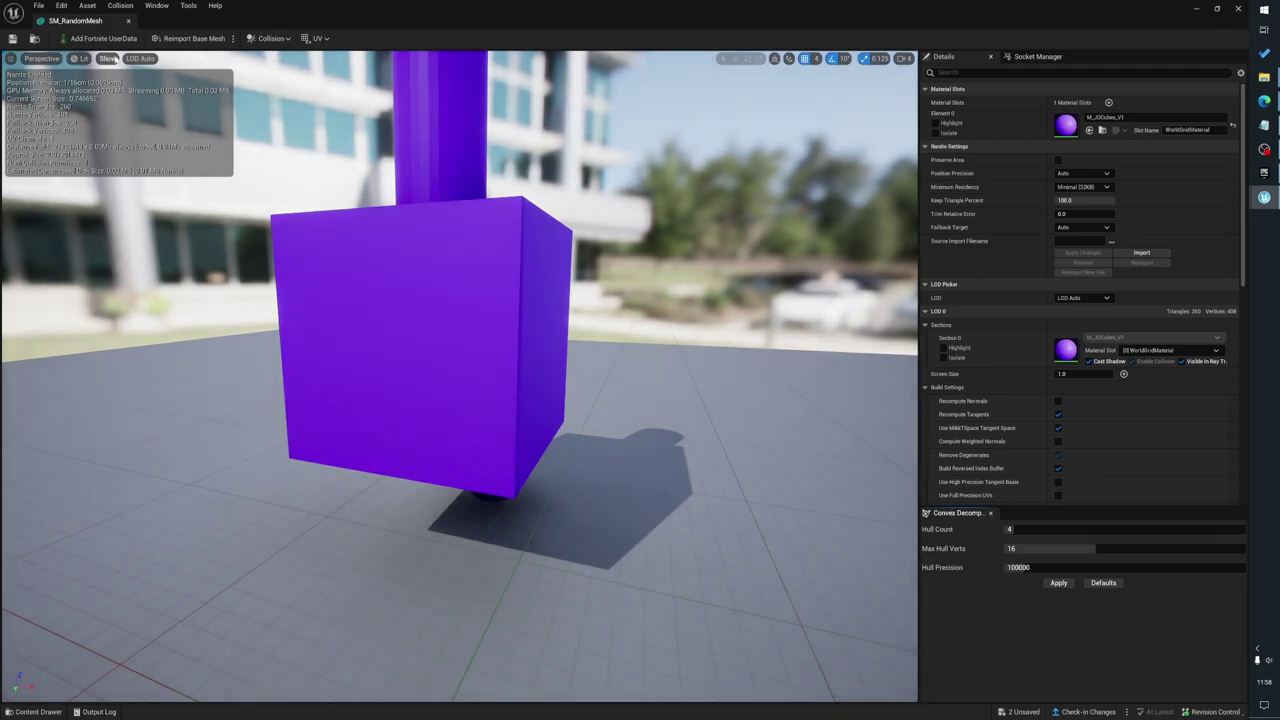
{"action": "left_click", "coordinate": [110, 58]}
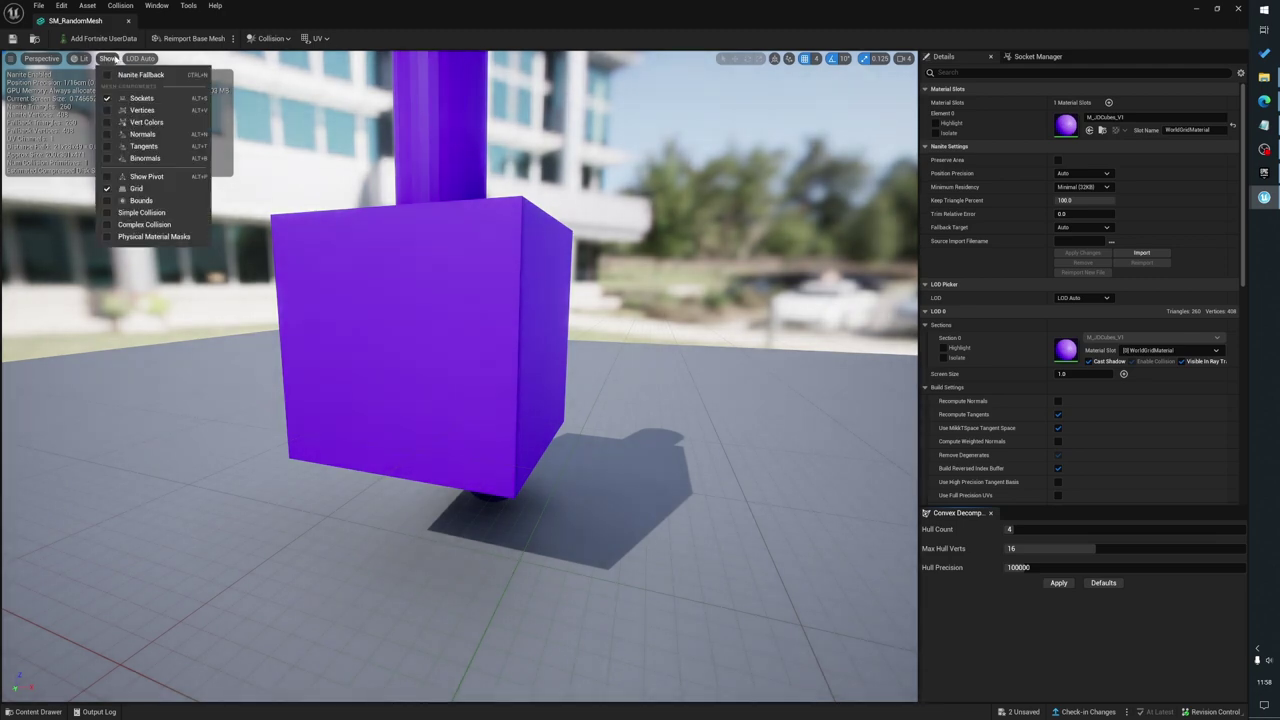
{"action": "left_click", "coordinate": [141, 212]}
Examine from several angles how the simple collision of SM_RandomMesh fits around the cube and its two cylinders
{"action": "left_click_drag", "start_coordinate": [457, 369], "coordinate": [430, 372]}
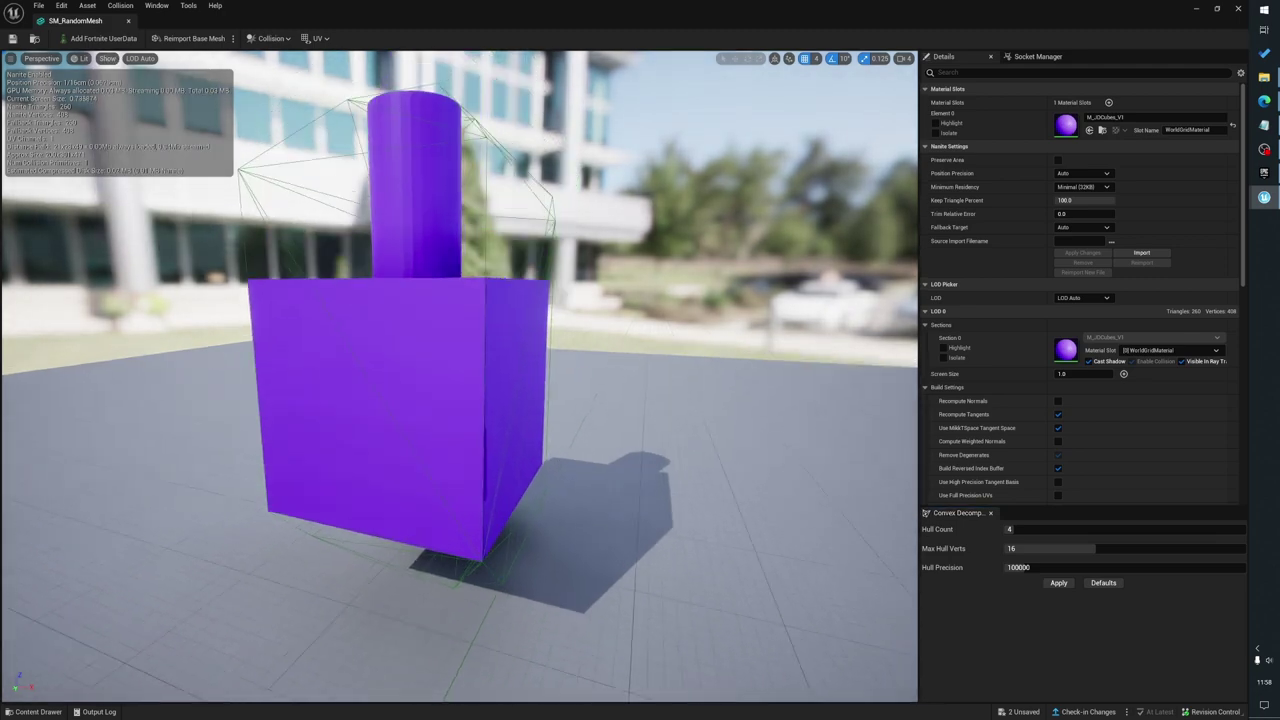
{"action": "right_click_drag", "start_coordinate": [400, 280], "coordinate": [440, 280]}
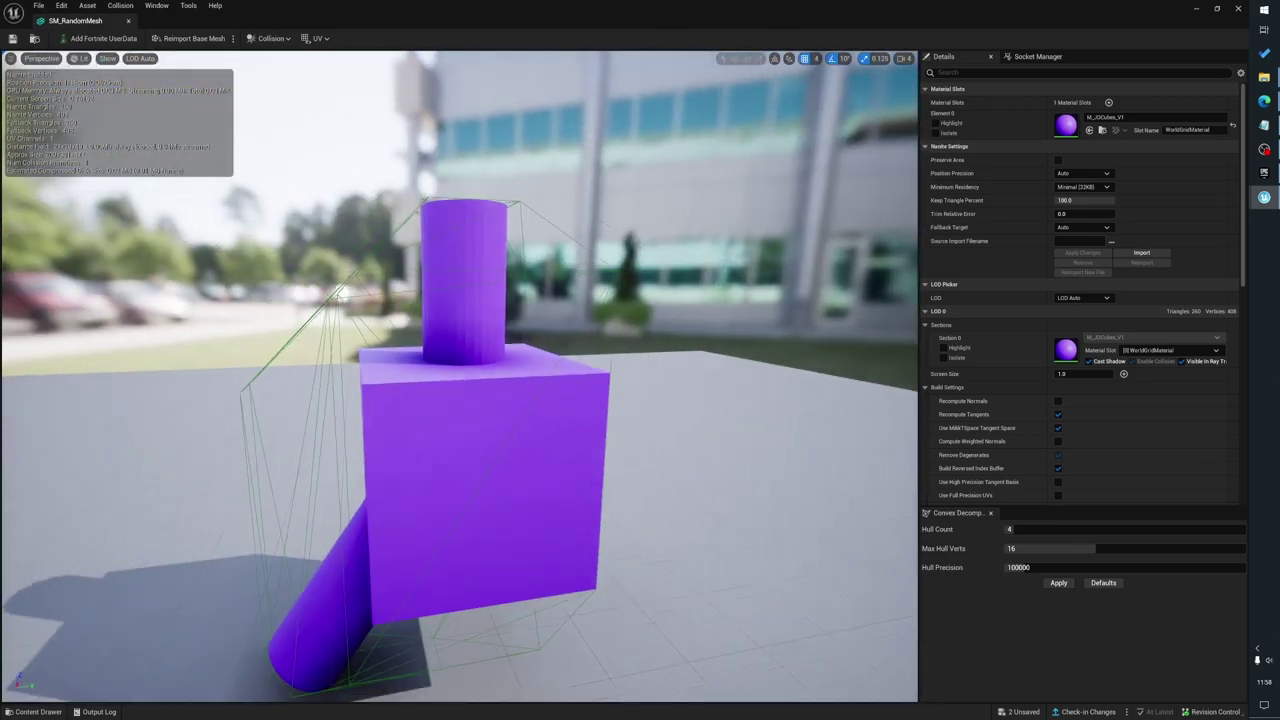
{"action": "left_click_drag", "start_coordinate": [253, 337], "coordinate": [215, 345]}
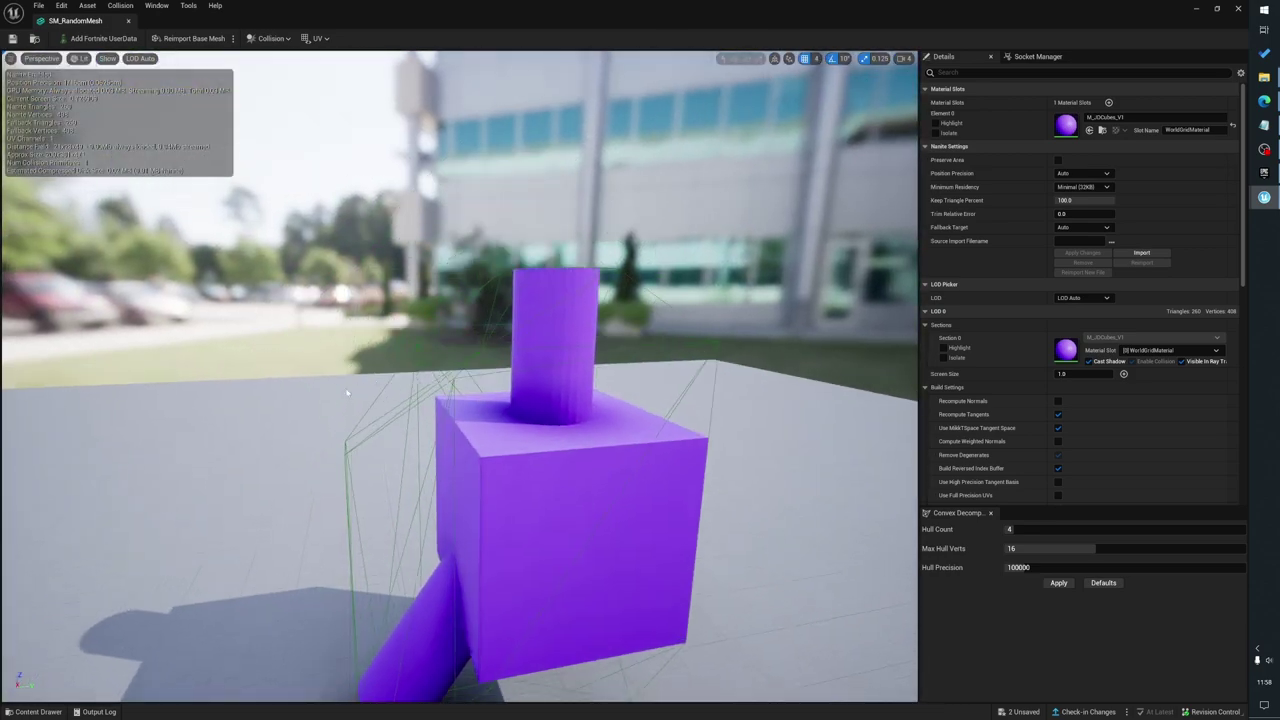
{"action": "left_click_drag", "start_coordinate": [346, 392], "coordinate": [380, 304]}
{"action": "left_click", "coordinate": [363, 514]}
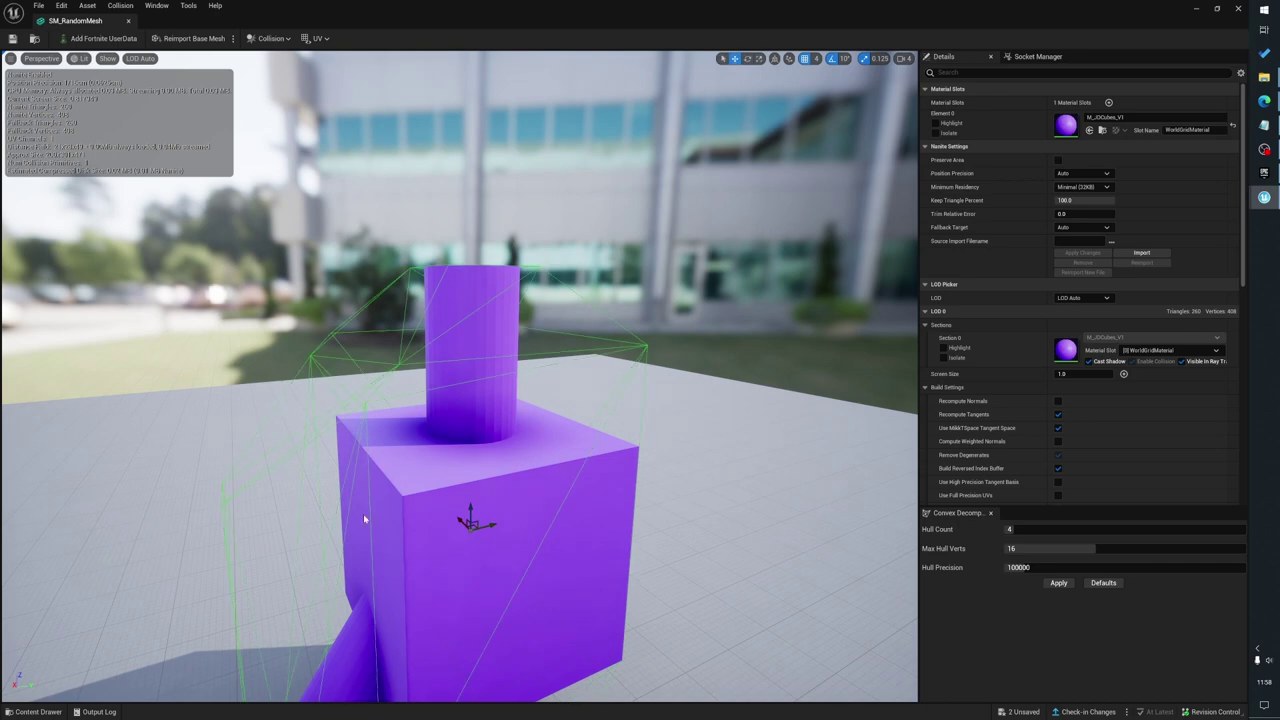
{"action": "left_click", "coordinate": [551, 420]}
{"action": "mouse_move", "coordinate": [499, 402]}
{"action": "right_mouse_down"}
{"action": "mouse_move", "coordinate": [523, 398]}
{"action": "mouse_move", "coordinate": [510, 390]}
{"action": "right_mouse_up"}
{"action": "scroll", "coordinate": [500, 402], "scroll_direction": "down", "scroll_amount": 5}
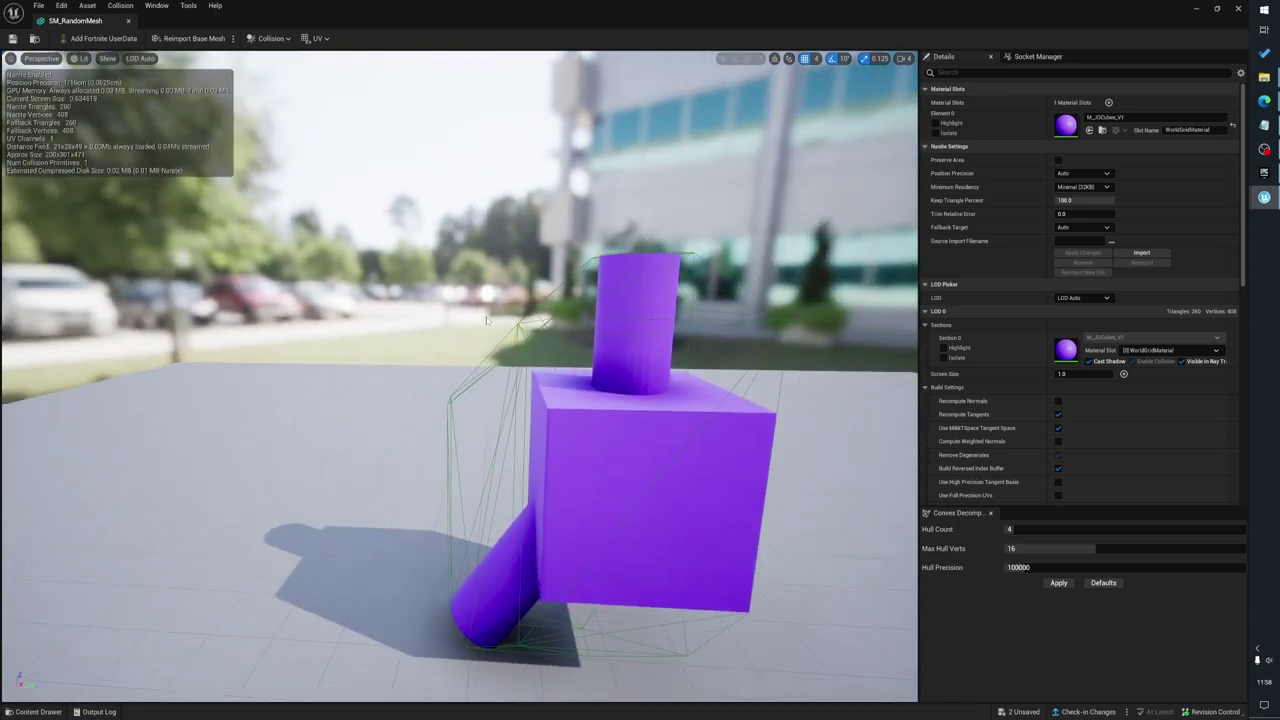
{"action": "left_click_drag", "start_coordinate": [487, 320], "coordinate": [525, 413]}
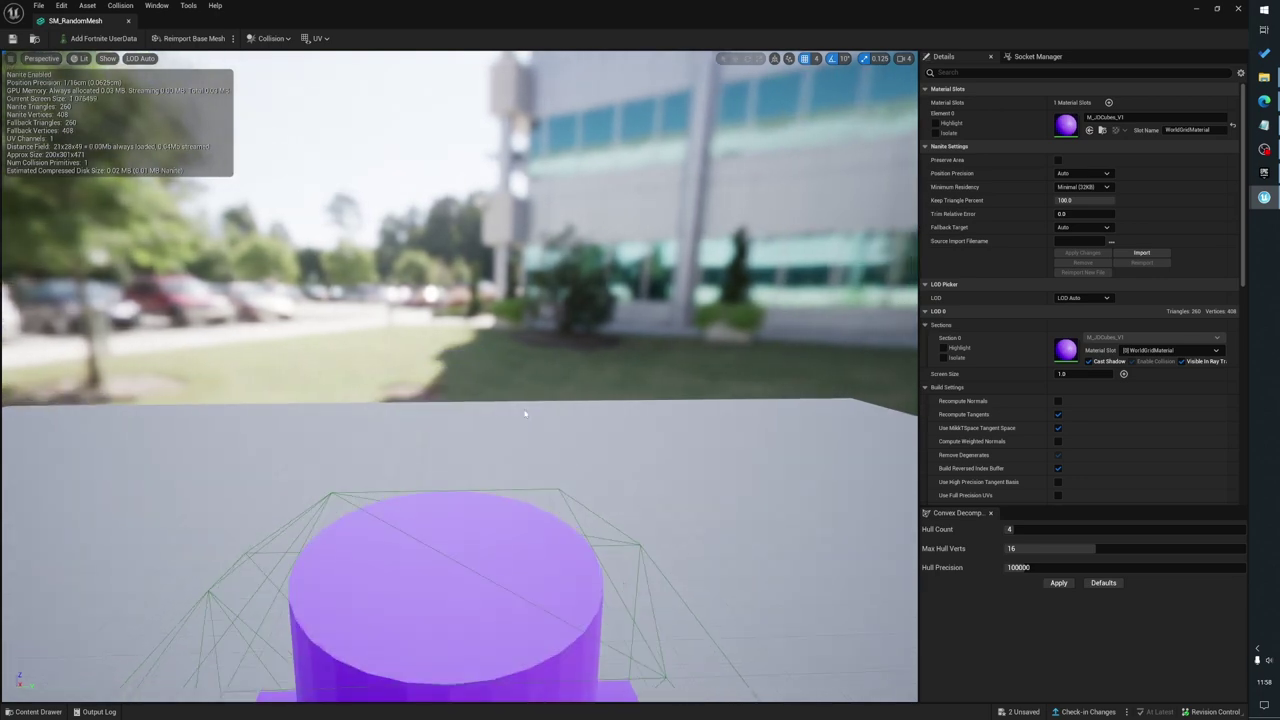
{"action": "middle_click_drag", "start_coordinate": [525, 413], "coordinate": [457, 391]}
{"action": "left_click_drag", "start_coordinate": [457, 391], "coordinate": [436, 268]}
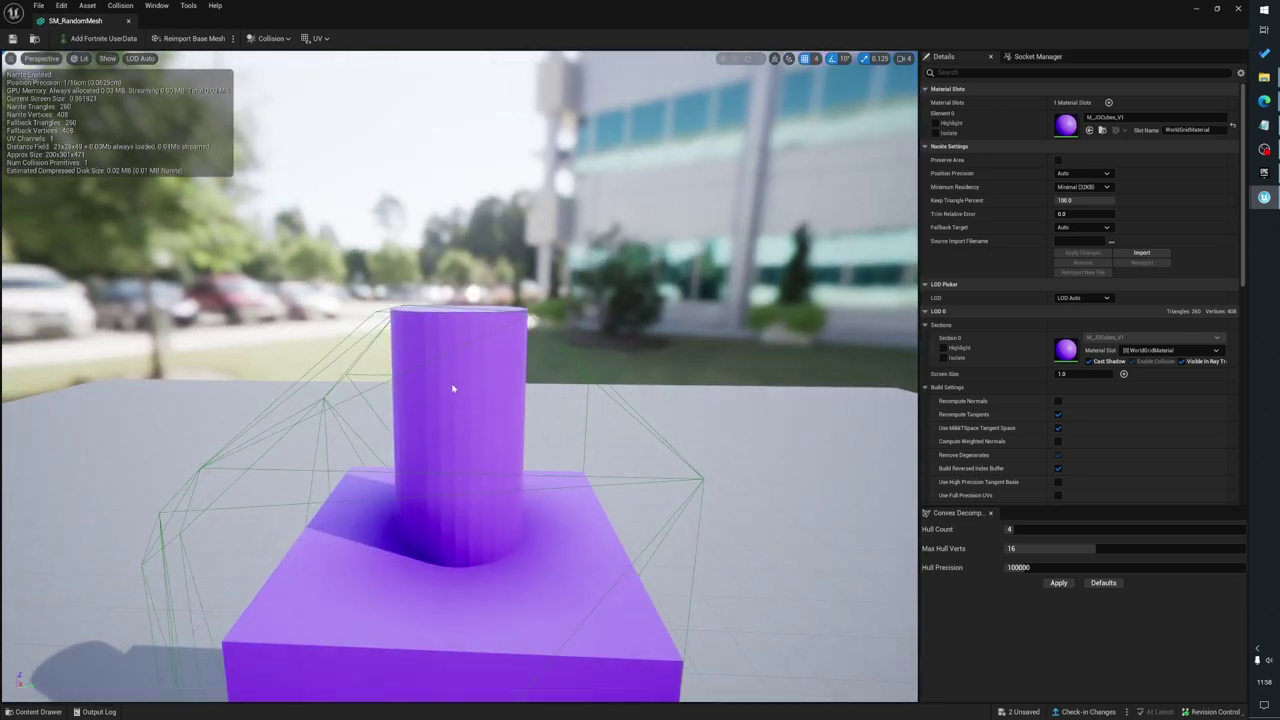
Remove the existing simplified collision from SM_RandomMesh and bring the whole mesh into view
{"action": "left_click", "coordinate": [120, 8]}
{"action": "left_click", "coordinate": [159, 132]}
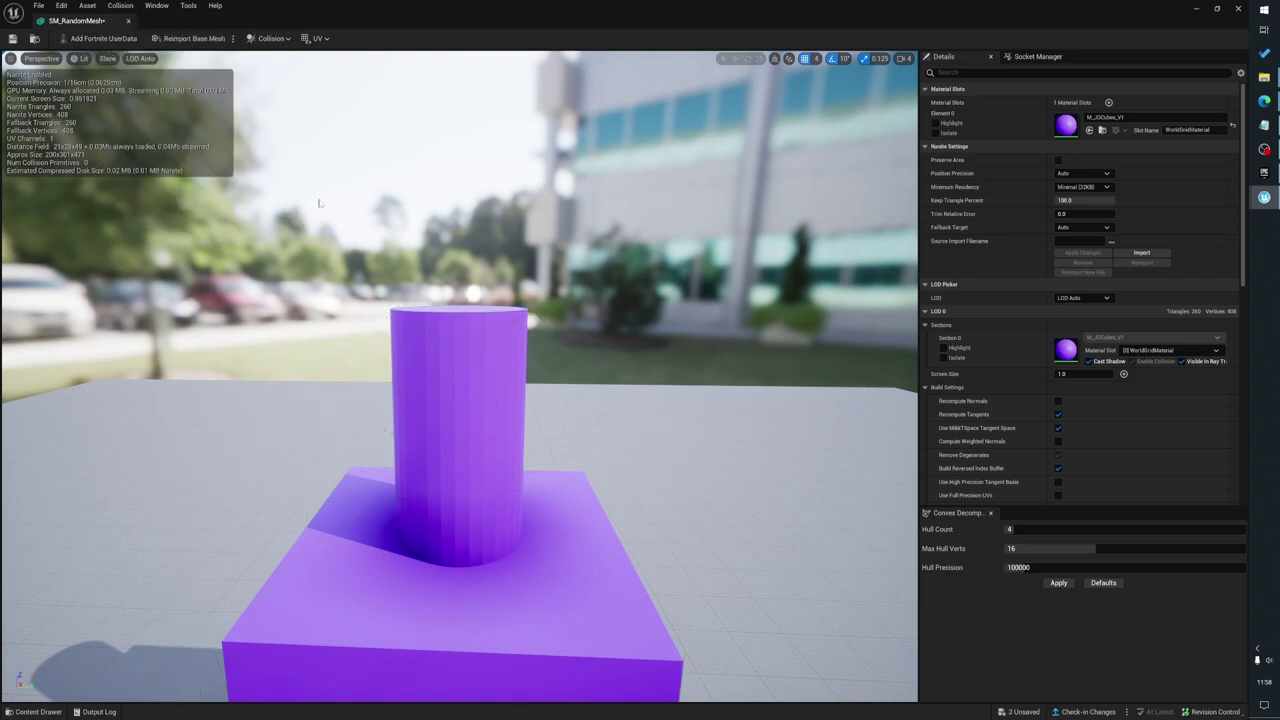
{"action": "middle_click_drag", "start_coordinate": [385, 335], "coordinate": [325, 425]}
{"action": "key", "text": "s"}
{"action": "right_click_drag", "start_coordinate": [365, 330], "coordinate": [440, 330]}
{"action": "key", "text": "a"}
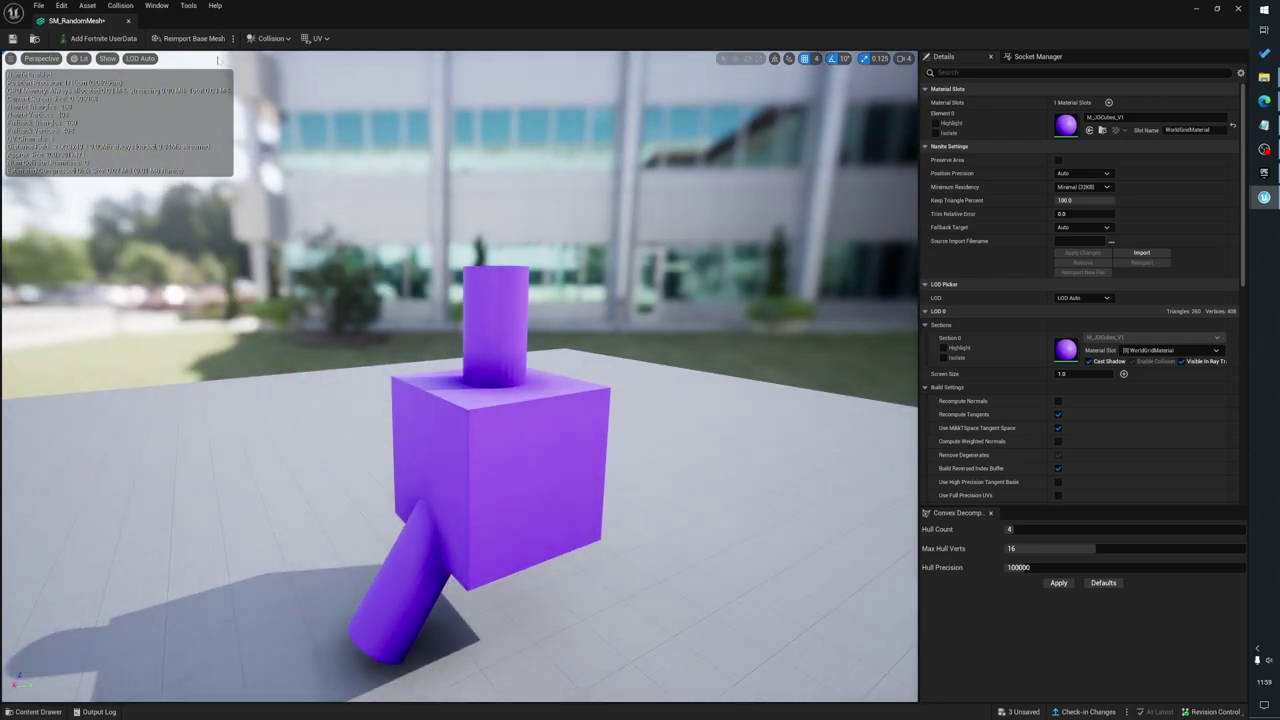
Add a Box Simplified Collision to SM_RandomMesh and look at how it encloses the mesh
{"action": "left_click", "coordinate": [112, 6]}
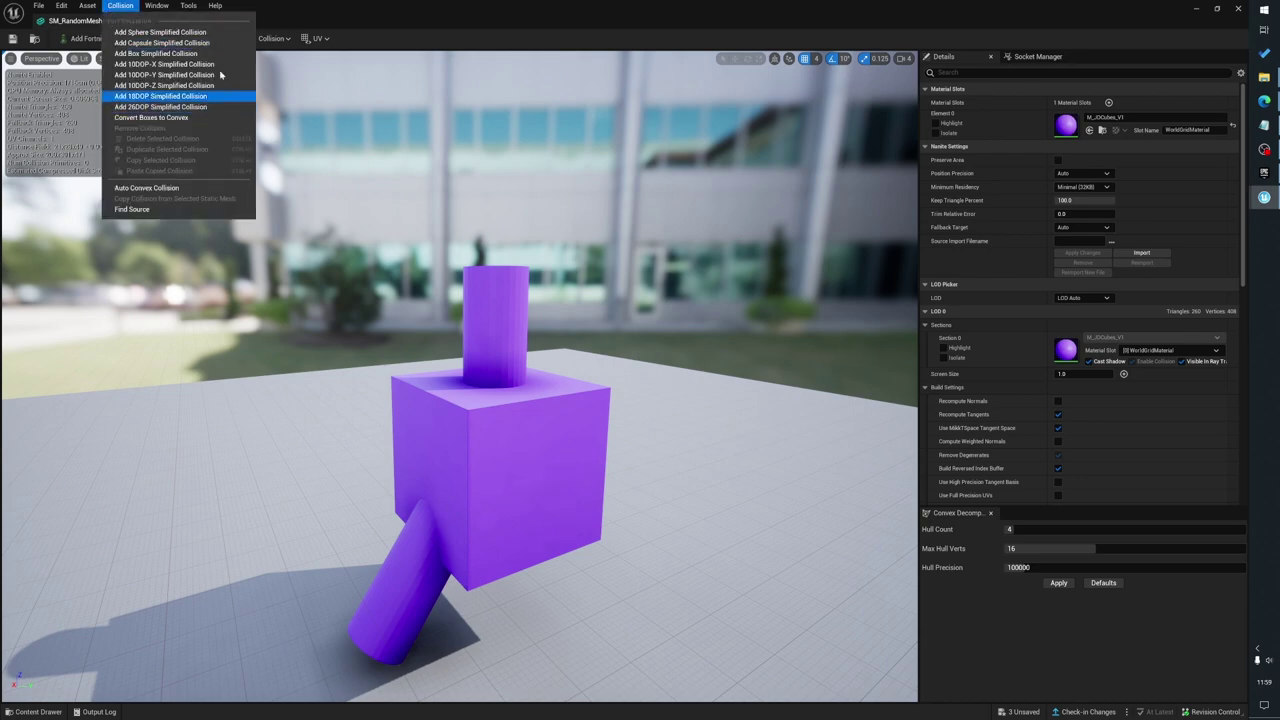
{"action": "left_click", "coordinate": [156, 53]}
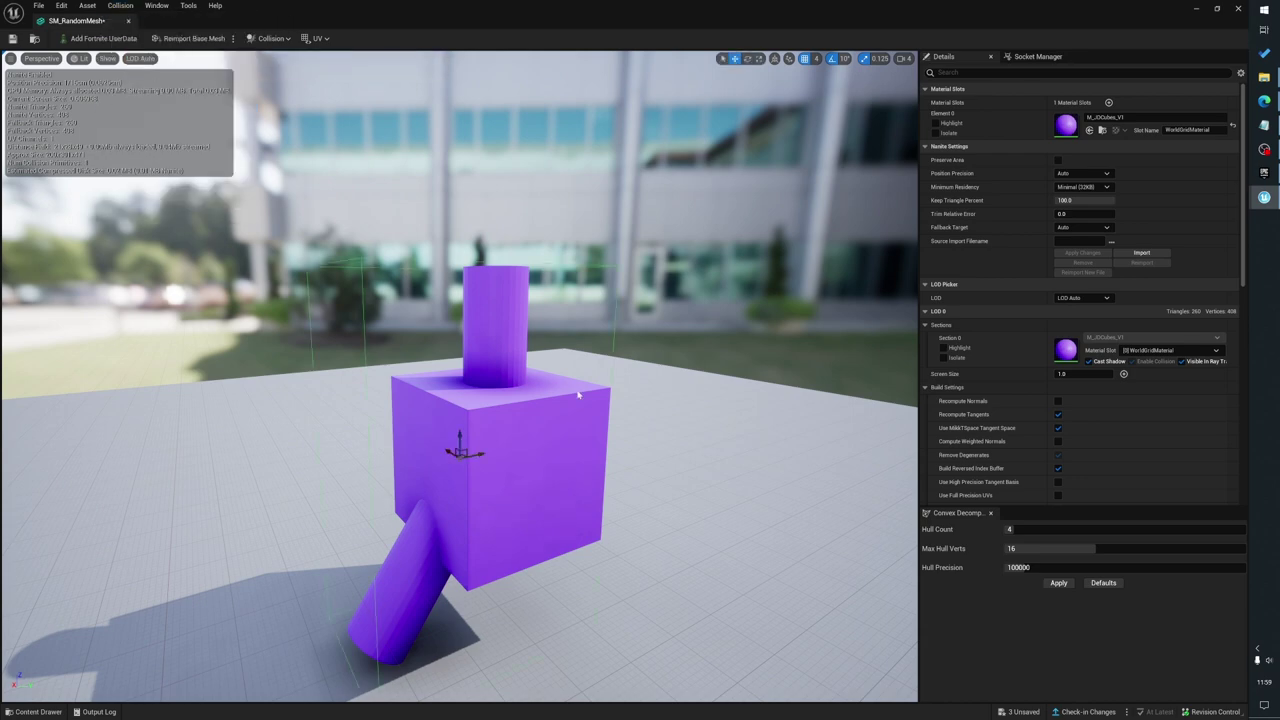
{"action": "right_click_drag", "start_coordinate": [543, 384], "coordinate": [616, 386]}
{"action": "key", "text": "d"}
{"action": "key", "text": "w"}
{"action": "key", "text": "w"}
{"action": "key", "text": "s"}
{"action": "key", "text": "w"}
{"action": "key", "text": "s"}
{"action": "key", "text": "a"}
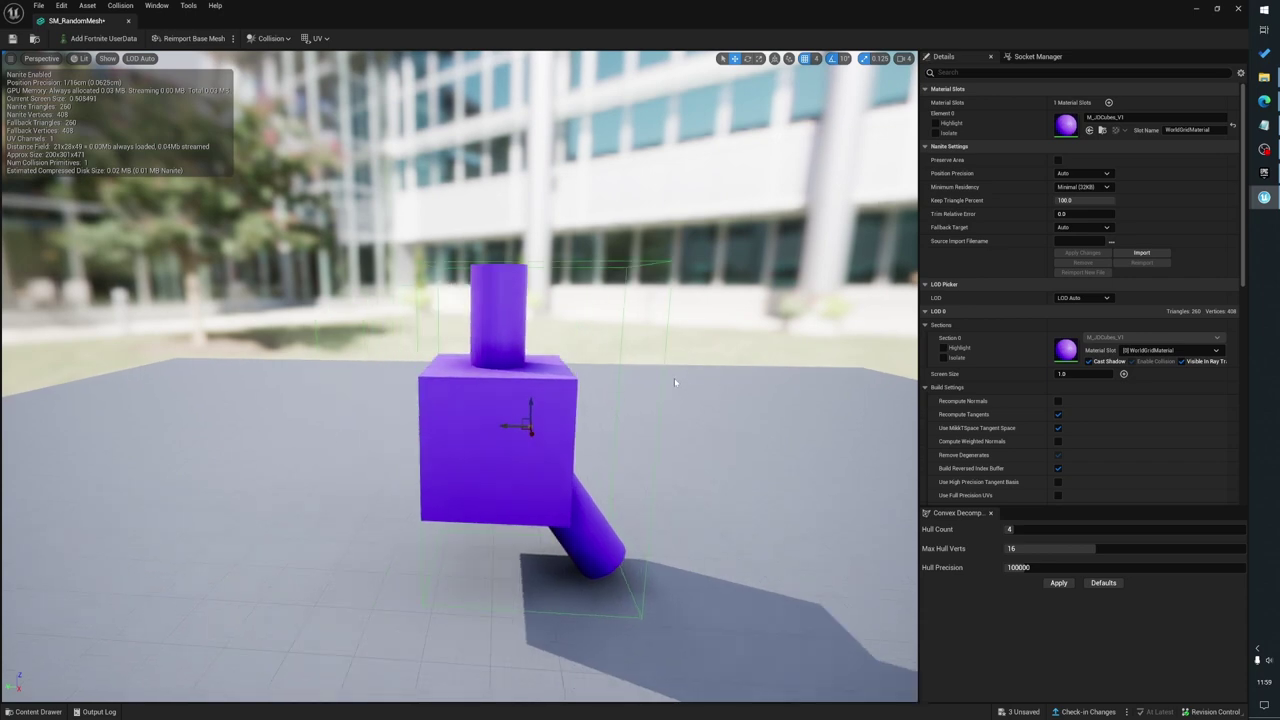
Try to scale the box collision around SM_RandomMesh and undo the last scaling
{"action": "right_click_drag", "start_coordinate": [613, 389], "coordinate": [603, 427]}
{"action": "key", "text": "e"}
{"action": "key", "text": "r"}
{"action": "key", "text": "w"}
{"action": "key", "text": "w"}
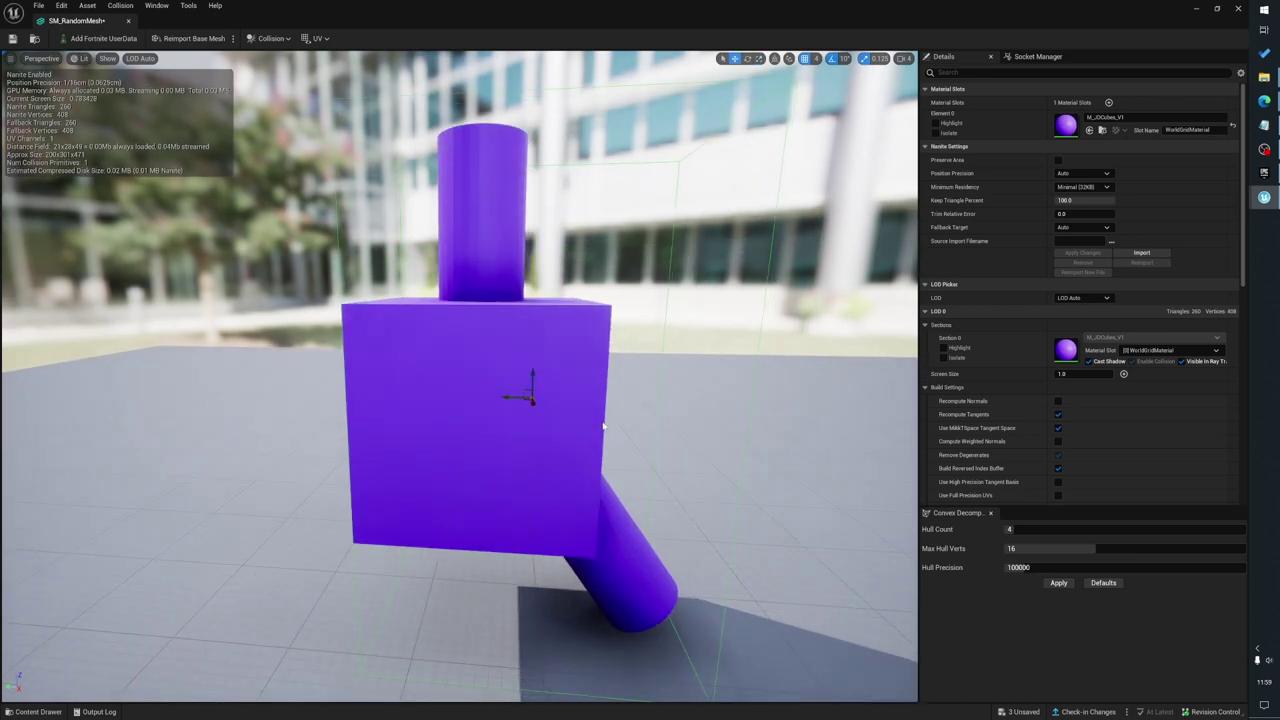
{"action": "key", "text": "r"}
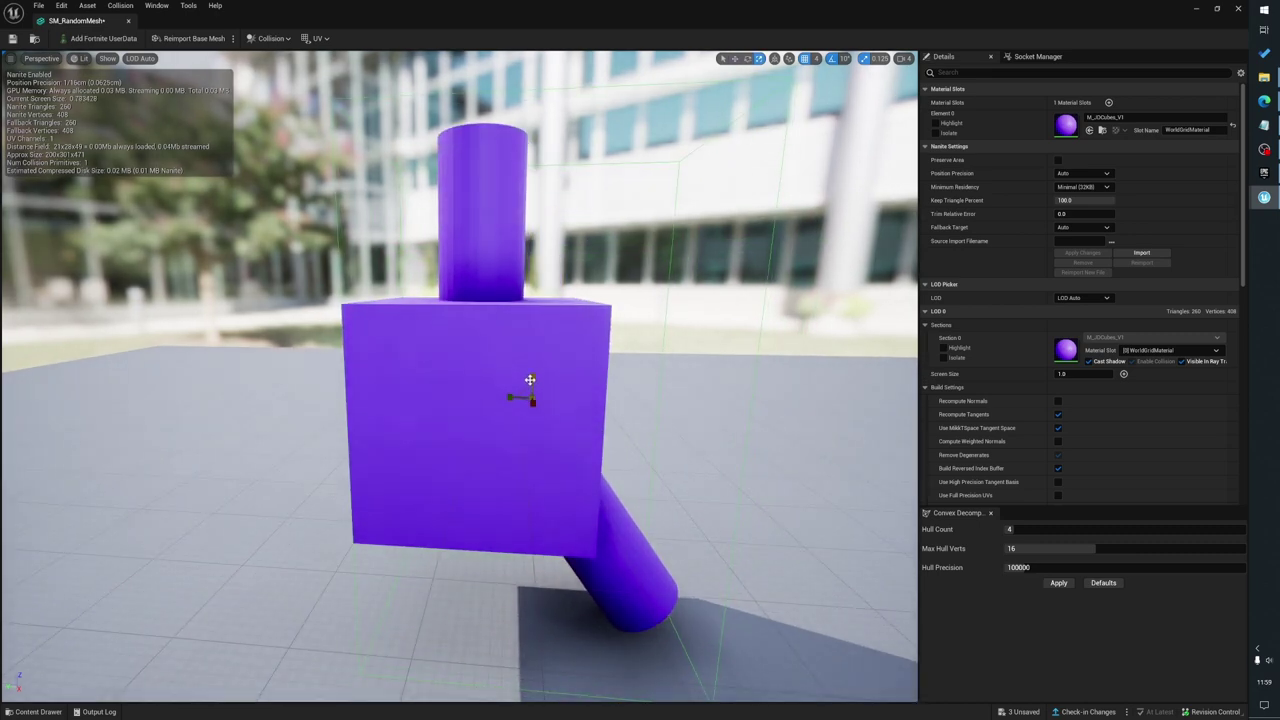
{"action": "right_click_drag", "start_coordinate": [530, 380], "coordinate": [508, 365]}
{"action": "left_click_drag", "start_coordinate": [508, 366], "coordinate": [517, 384]}
{"action": "right_click_drag", "start_coordinate": [500, 412], "coordinate": [403, 424]}
{"action": "mouse_move", "coordinate": [419, 433]}
{"action": "left_mouse_down"}
{"action": "mouse_move", "coordinate": [440, 420]}
{"action": "mouse_move", "coordinate": [415, 432]}
{"action": "left_mouse_up"}
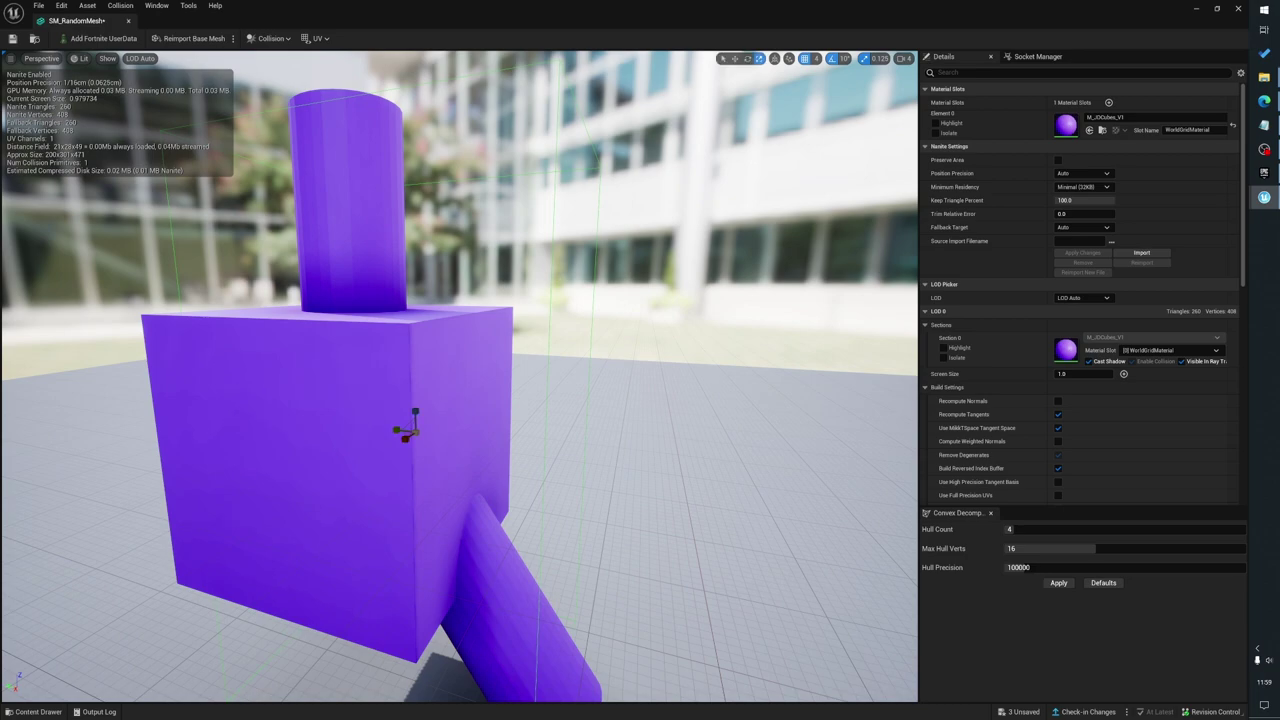
{"action": "right_click_drag", "start_coordinate": [415, 432], "coordinate": [500, 430]}
{"action": "left_click_drag", "start_coordinate": [520, 432], "coordinate": [404, 428]}
{"action": "key", "text": "ctrl+z"}
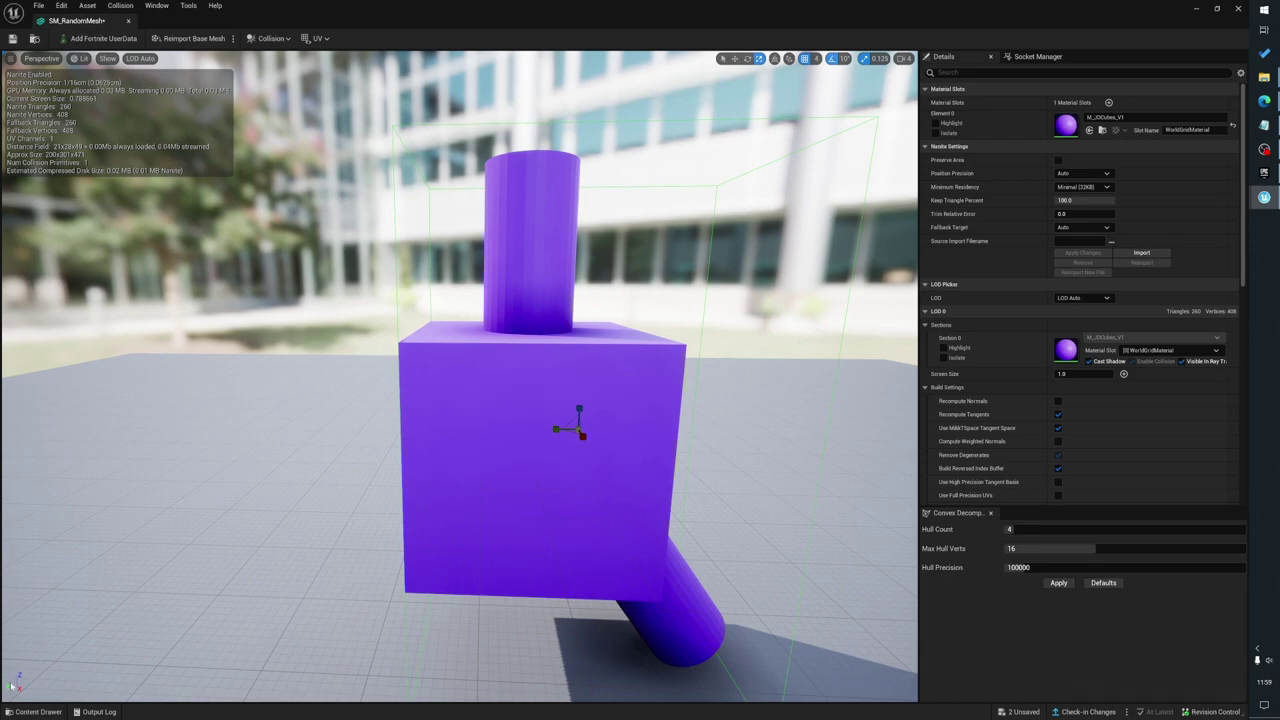
Scale the box collision narrower and shorter so it approximates the size of the mesh's cube part
{"action": "mouse_move", "coordinate": [2, 679]}
{"action": "left_mouse_down"}
{"action": "mouse_move", "coordinate": [160, 610]}
{"action": "mouse_move", "coordinate": [230, 660]}
{"action": "mouse_move", "coordinate": [225, 679]}
{"action": "mouse_move", "coordinate": [2, 679]}
{"action": "left_mouse_up"}
{"action": "right_click_drag", "start_coordinate": [447, 418], "coordinate": [395, 414]}
{"action": "left_click_drag", "start_coordinate": [431, 428], "coordinate": [460, 424]}
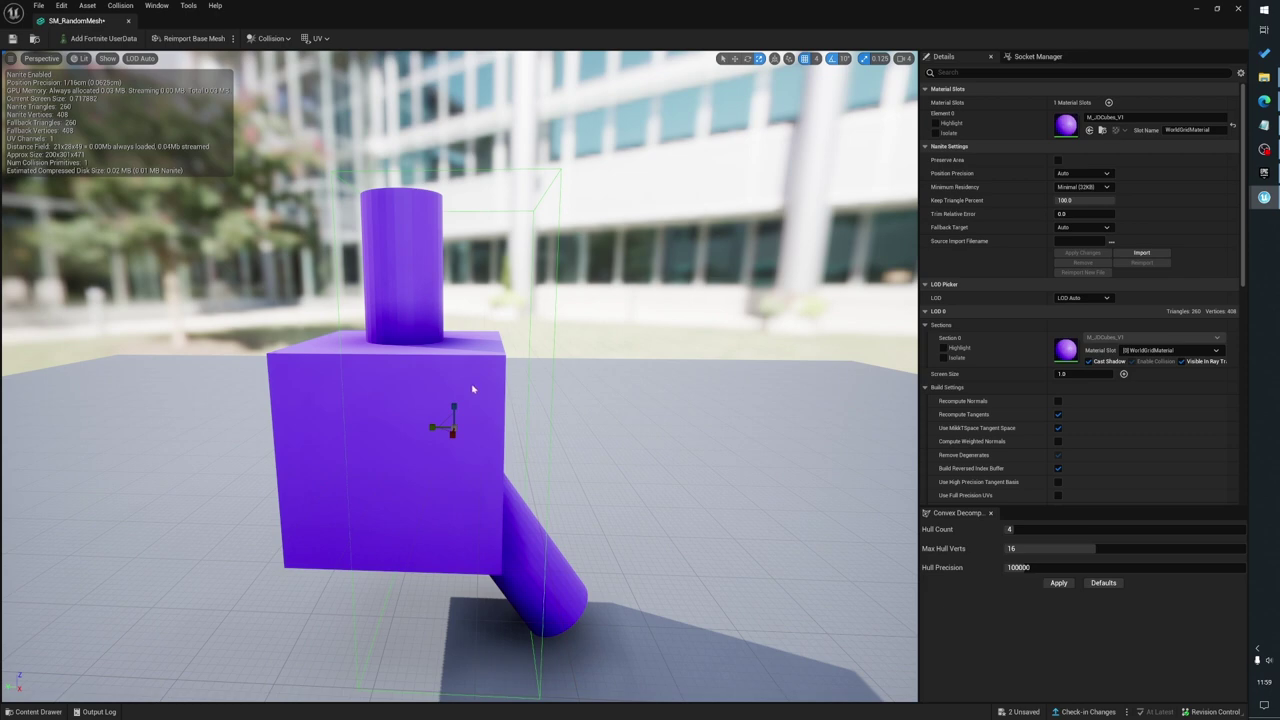
{"action": "left_click_drag", "start_coordinate": [454, 407], "coordinate": [454, 452]}
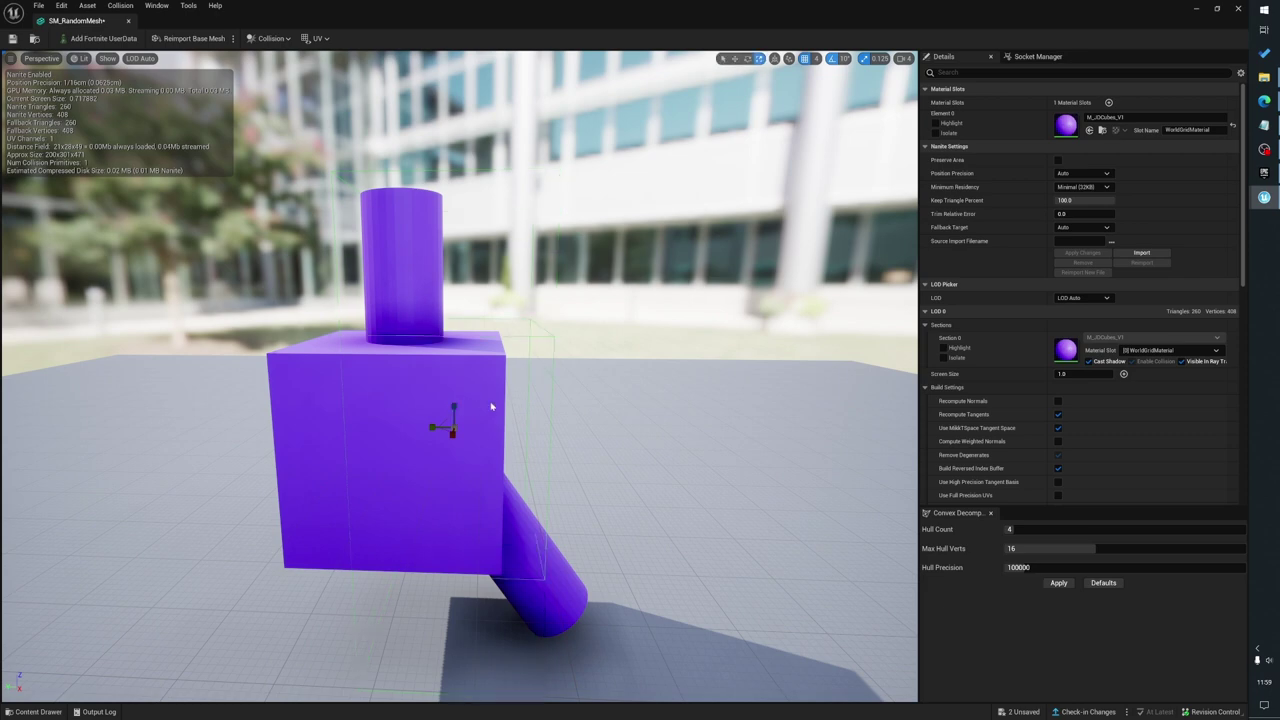
{"action": "middle_click_drag", "start_coordinate": [498, 424], "coordinate": [538, 403]}
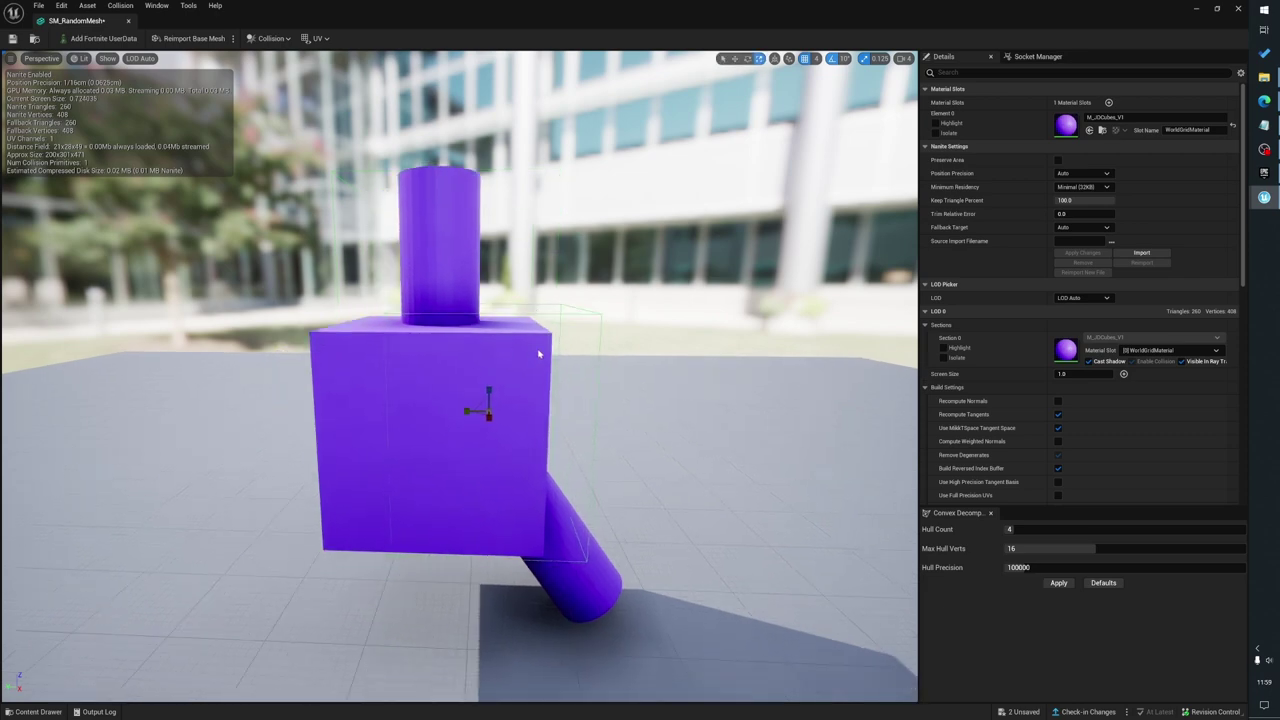
Move the box collision sideways so it is centred on the cube part of SM_RandomMesh
{"action": "key", "text": "w"}
{"action": "left_click_drag", "start_coordinate": [461, 411], "coordinate": [424, 409]}
{"action": "middle_click_drag", "start_coordinate": [424, 409], "coordinate": [466, 415]}
{"action": "left_click_drag", "start_coordinate": [515, 405], "coordinate": [494, 405]}
{"action": "right_click_drag", "start_coordinate": [494, 405], "coordinate": [390, 406]}
{"action": "left_click_drag", "start_coordinate": [537, 411], "coordinate": [541, 411]}
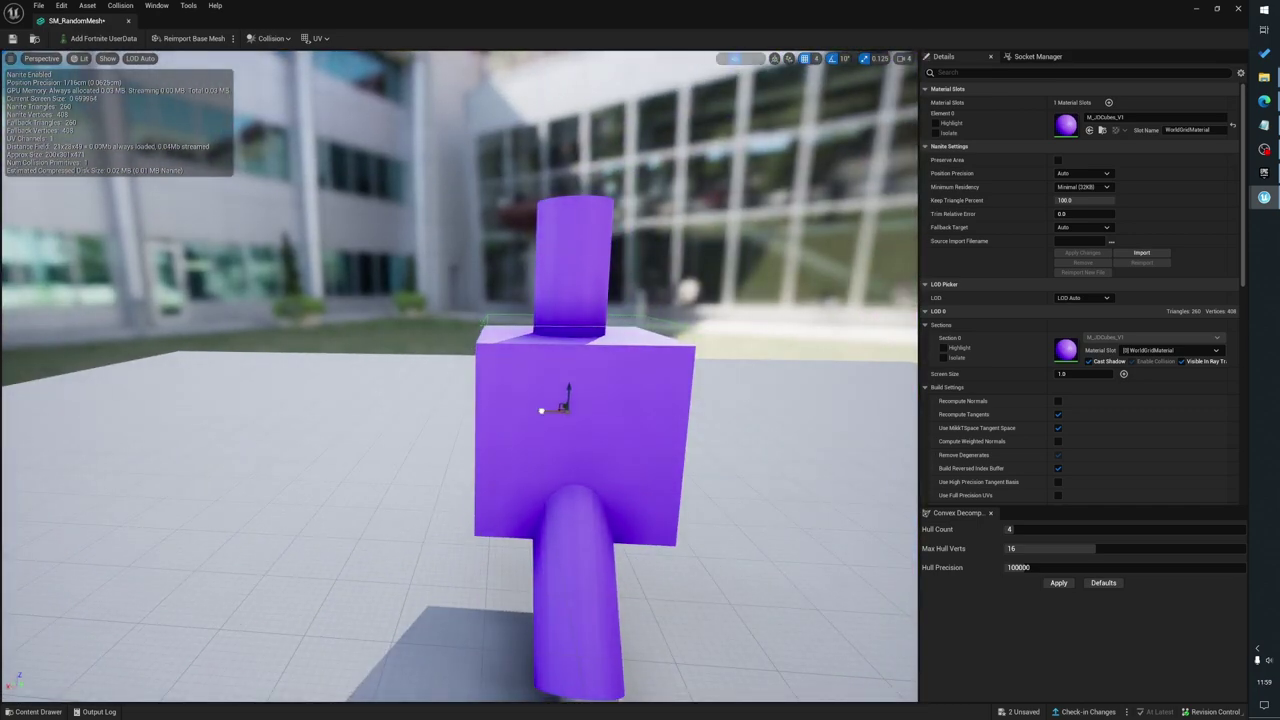
{"action": "right_click_drag", "start_coordinate": [541, 411], "coordinate": [650, 412]}
{"action": "right_click_drag", "start_coordinate": [541, 436], "coordinate": [523, 438]}
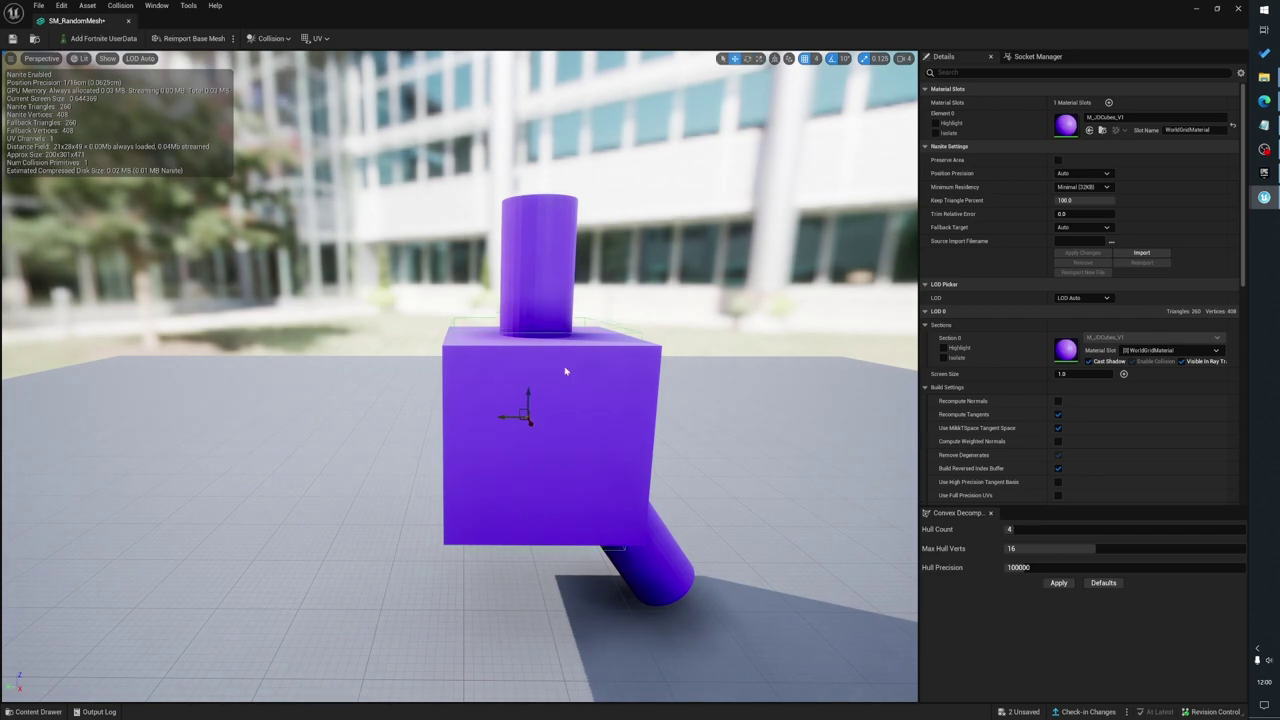
Add a Capsule Simplified Collision to SM_RandomMesh and scale it down to about the size of the upright cylinder
{"action": "left_click", "coordinate": [120, 5]}
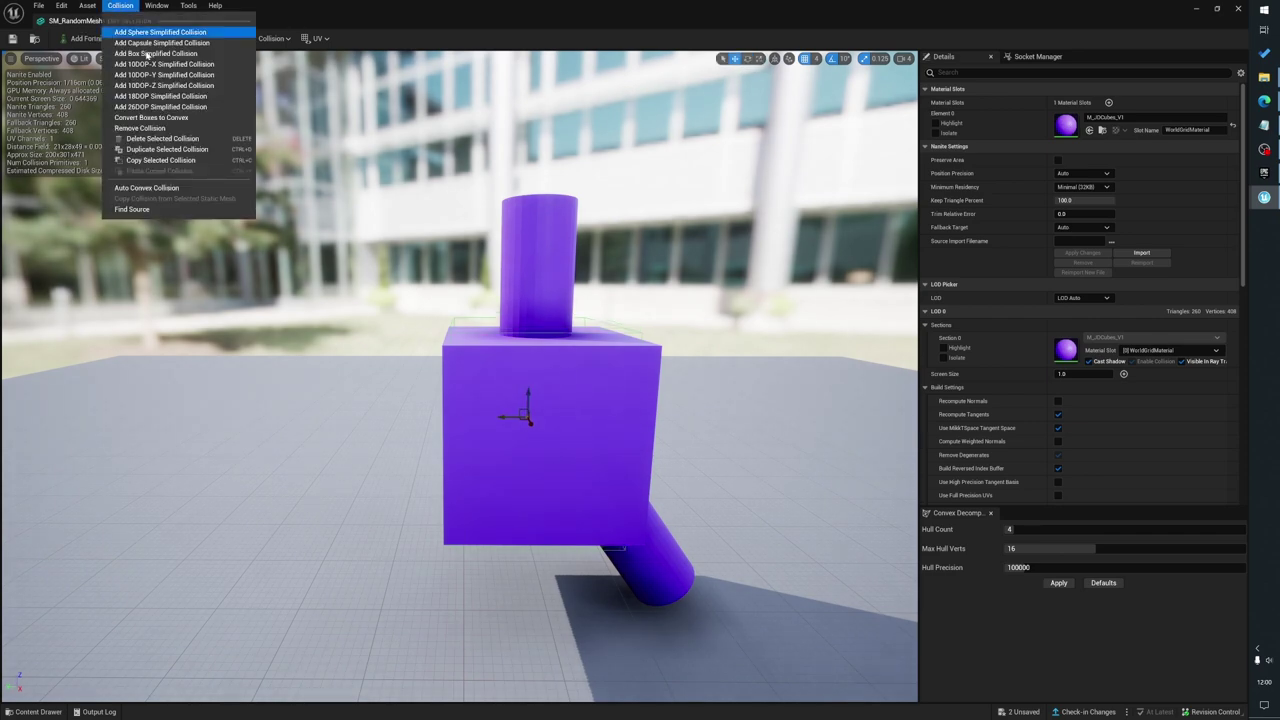
{"action": "left_click", "coordinate": [161, 43]}
{"action": "mouse_move", "coordinate": [545, 441]}
{"action": "right_mouse_down"}
{"action": "mouse_move", "coordinate": [520, 438]}
{"action": "mouse_move", "coordinate": [545, 437]}
{"action": "right_mouse_up"}
{"action": "key", "text": "e"}
{"action": "key", "text": "r"}
{"action": "left_click_drag", "start_coordinate": [359, 414], "coordinate": [333, 419]}
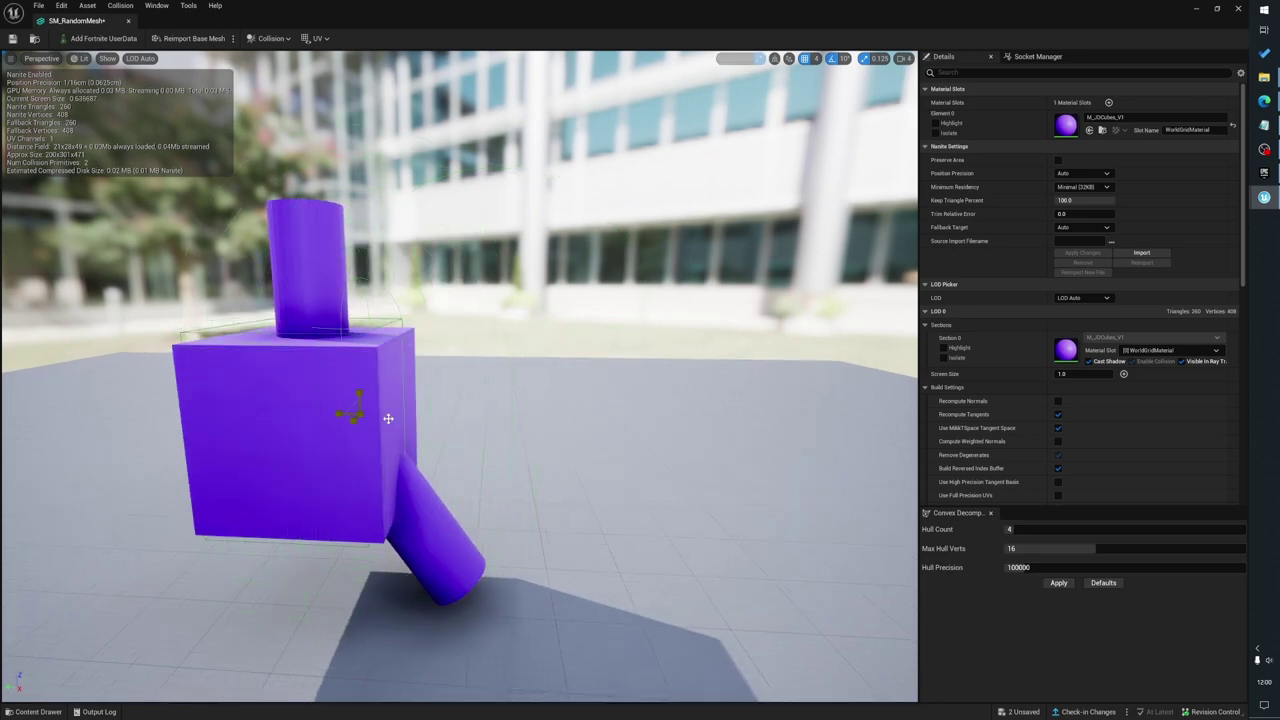
{"action": "right_click_drag", "start_coordinate": [388, 419], "coordinate": [388, 421]}
Move the capsule collision up so it surrounds the upright cylinder on top of the cube
{"action": "key", "text": "w"}
{"action": "left_click_drag", "start_coordinate": [436, 431], "coordinate": [419, 318]}
{"action": "key", "text": "f"}
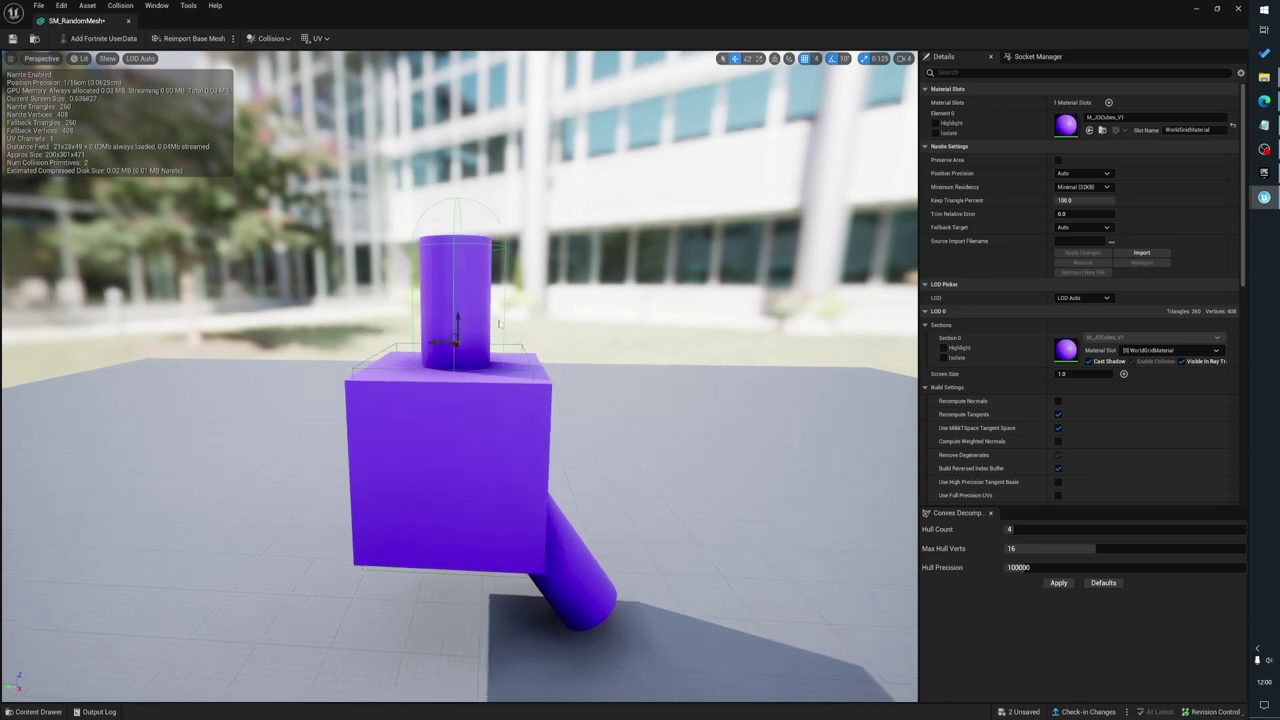
{"action": "key", "text": "w"}
{"action": "right_click_drag", "start_coordinate": [540, 290], "coordinate": [482, 290]}
{"action": "key", "text": "d"}
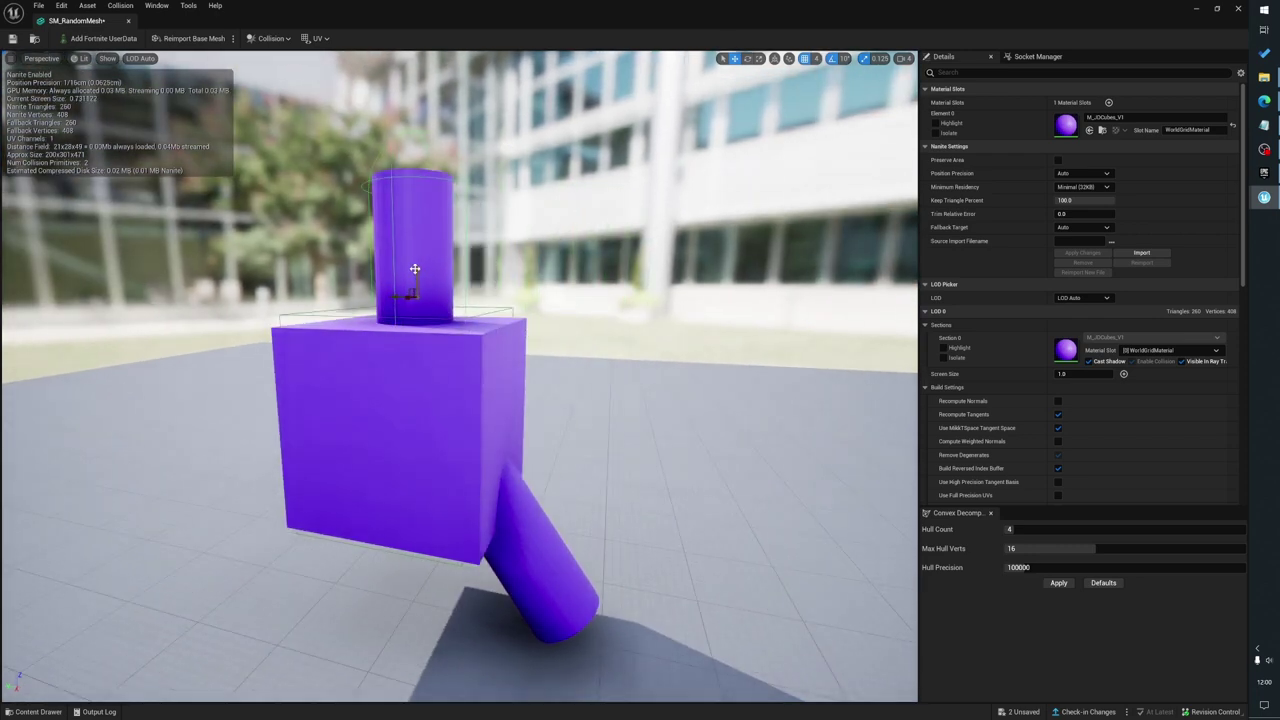
Duplicate the capsule collision and place the copy at the slanted cylinder below the cube
{"action": "left_click_drag", "start_coordinate": [415, 269], "coordinate": [416, 545]}
{"action": "key", "text": "f"}
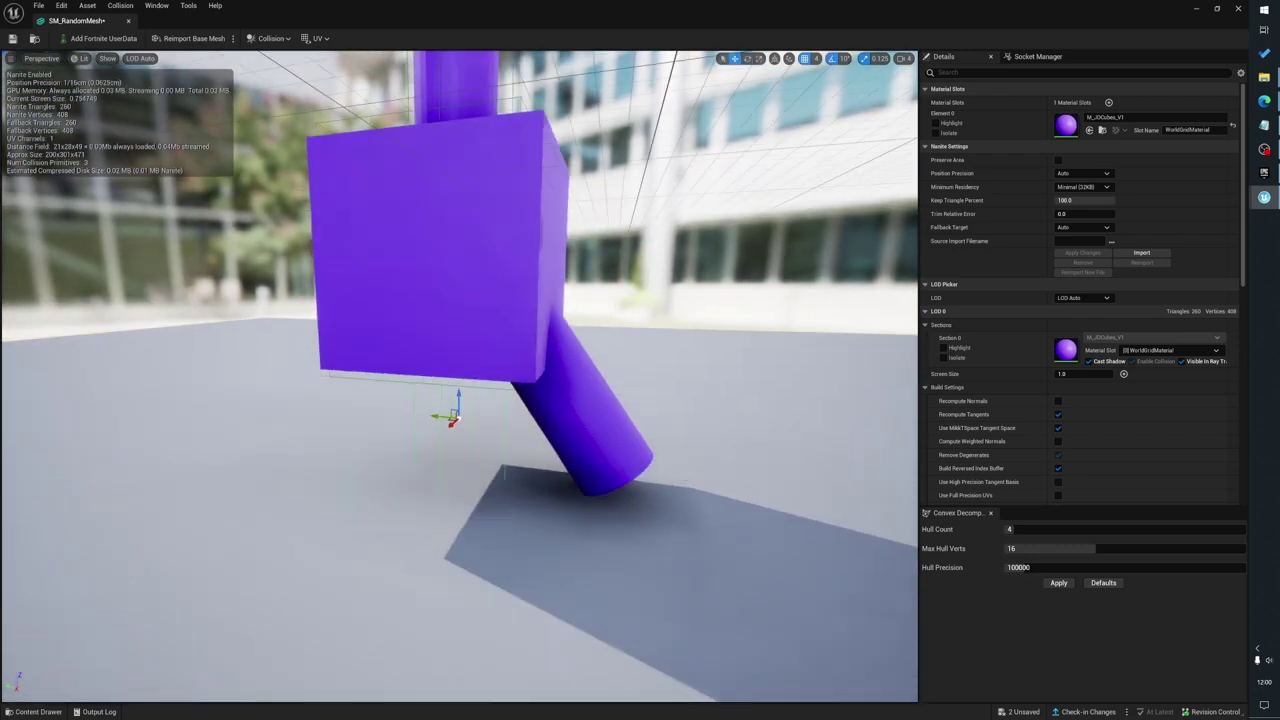
{"action": "right_click_drag", "start_coordinate": [325, 409], "coordinate": [370, 405]}
{"action": "left_click_drag", "start_coordinate": [310, 393], "coordinate": [457, 360]}
Rotate the duplicated capsule collision 30 degrees and shift it into line with the slanted cylinder
{"action": "key", "text": "e"}
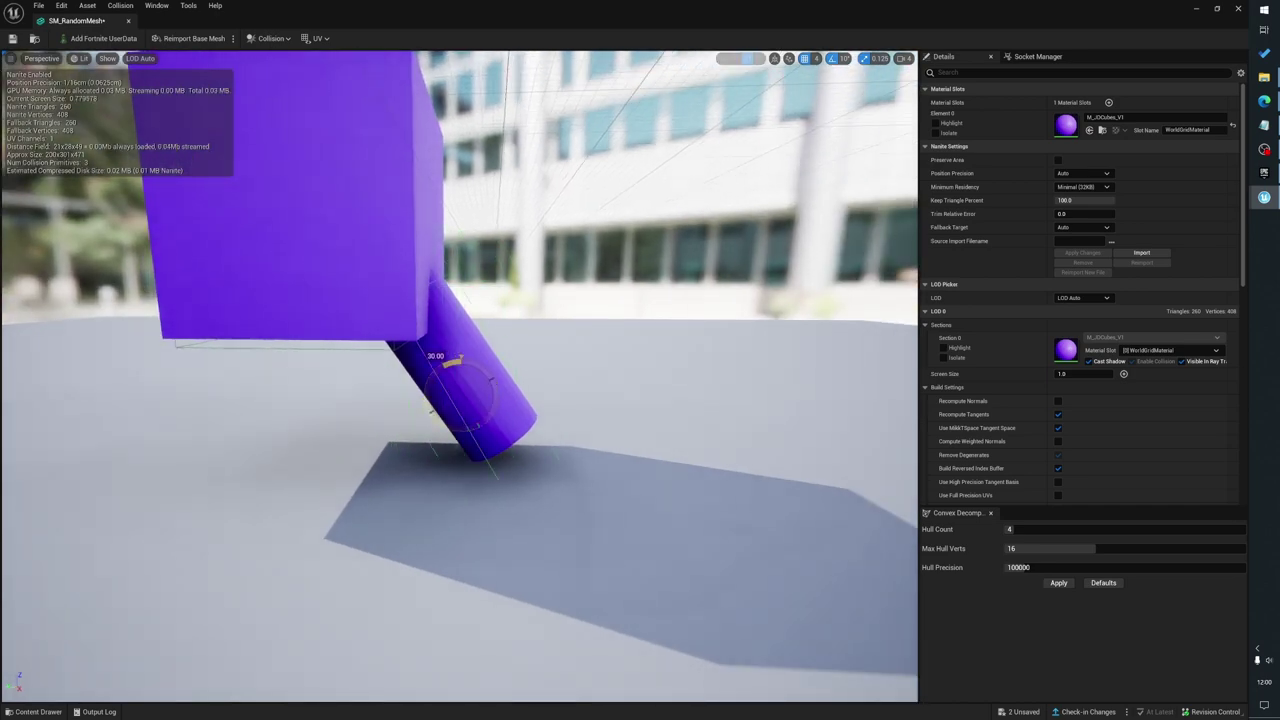
{"action": "key", "text": "w"}
{"action": "left_click_drag", "start_coordinate": [440, 413], "coordinate": [458, 398]}
{"action": "key", "text": "e"}
{"action": "key", "text": "w"}
Examine from several sides how the box and both capsule collisions fit SM_RandomMesh
{"action": "key", "text": "d"}
{"action": "right_click_drag", "start_coordinate": [442, 336], "coordinate": [380, 345]}
{"action": "key", "text": "s"}
{"action": "key", "text": "d"}
{"action": "key", "text": "w"}
{"action": "right_click_drag", "start_coordinate": [588, 362], "coordinate": [600, 362]}
{"action": "key", "text": "s"}
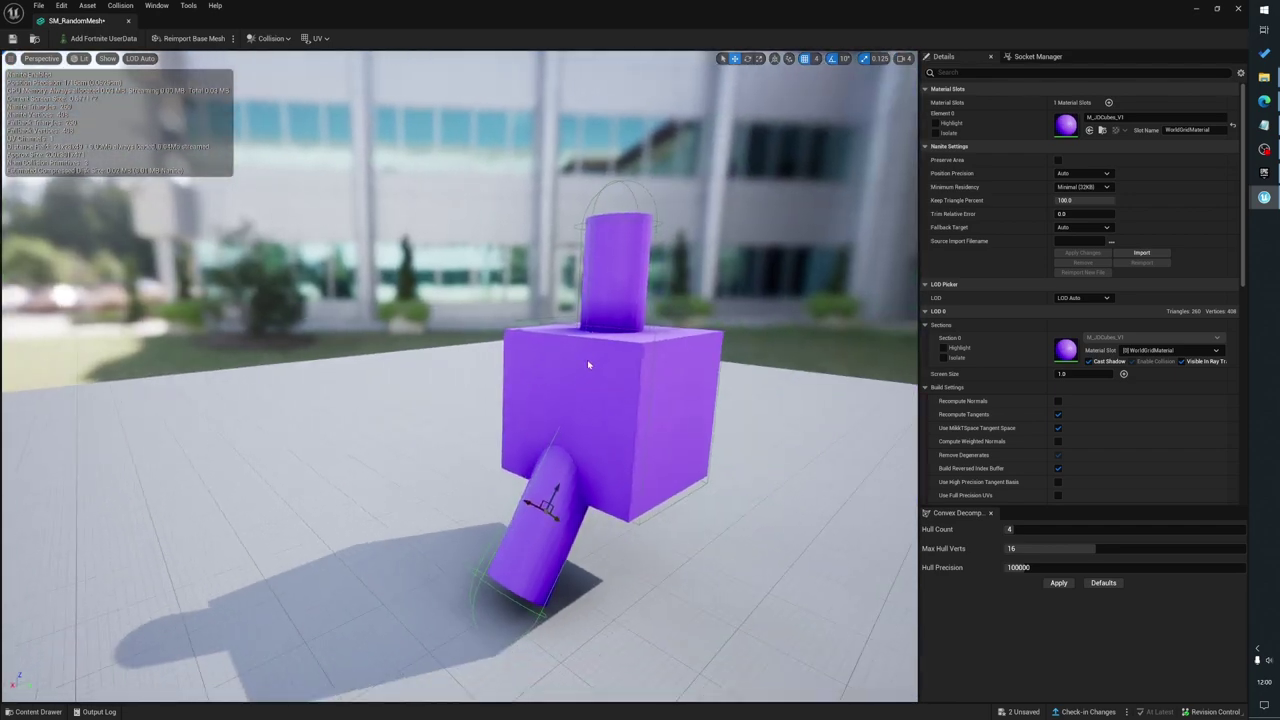
{"action": "left_click_drag", "start_coordinate": [588, 365], "coordinate": [586, 388], "text": "alt"}
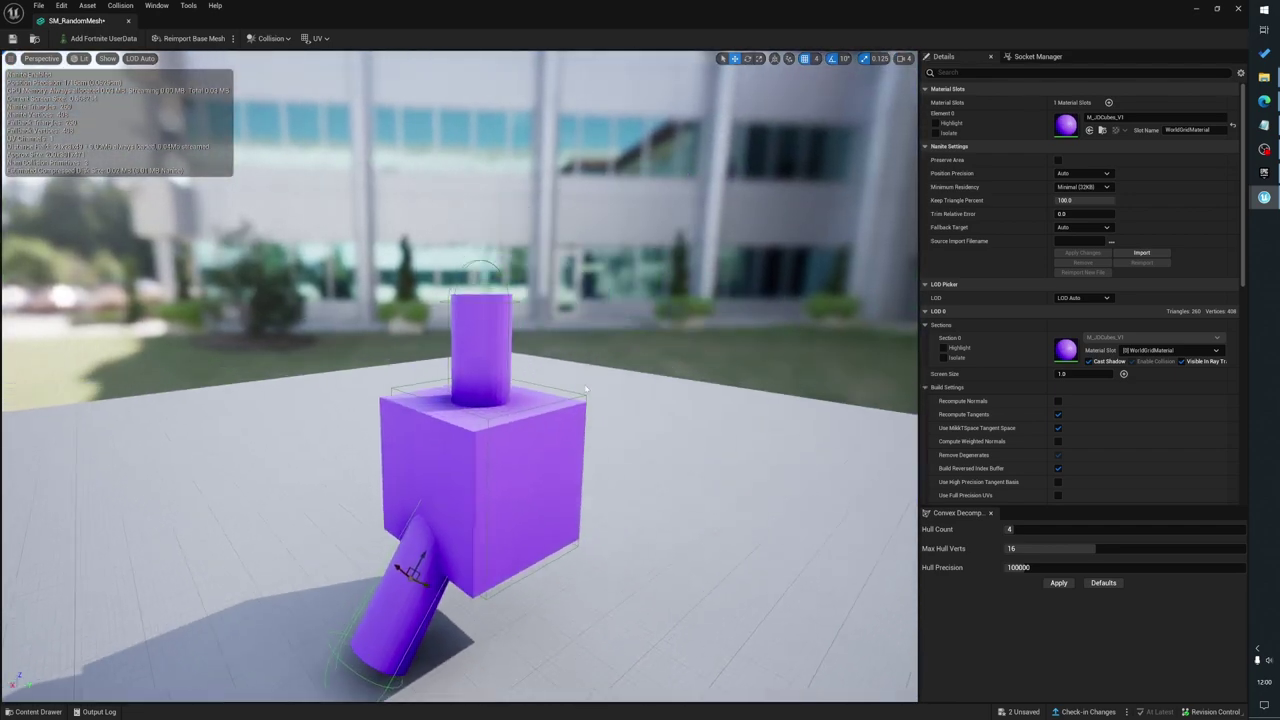
Deselect the capsule and remove all simplified collisions from SM_RandomMesh
{"action": "left_click", "coordinate": [441, 393]}
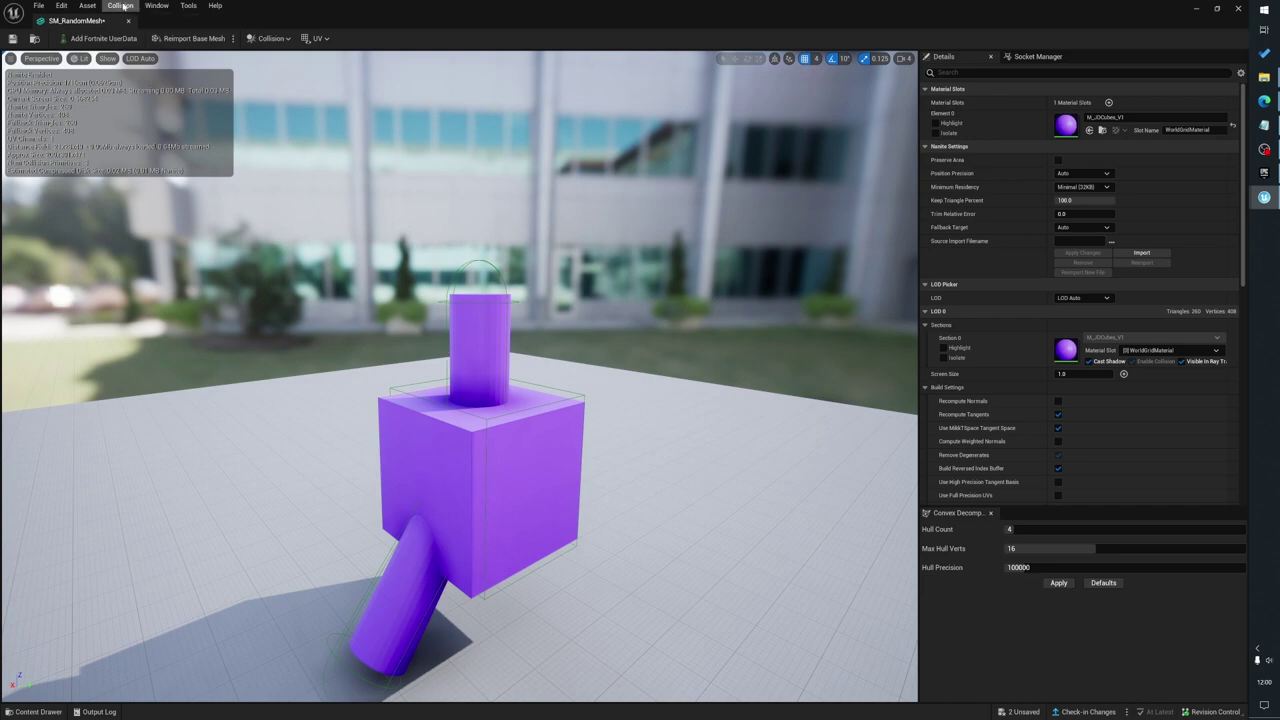
{"action": "left_click", "coordinate": [120, 6]}
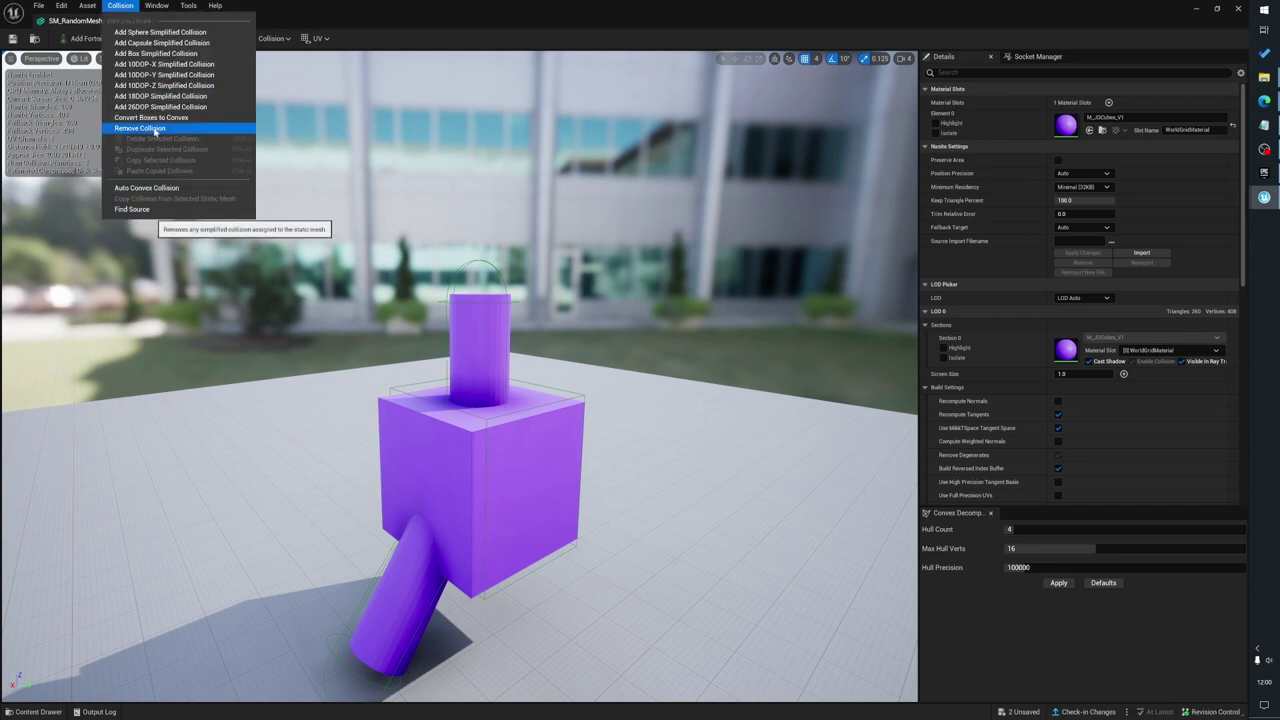
{"action": "left_click", "coordinate": [142, 128]}
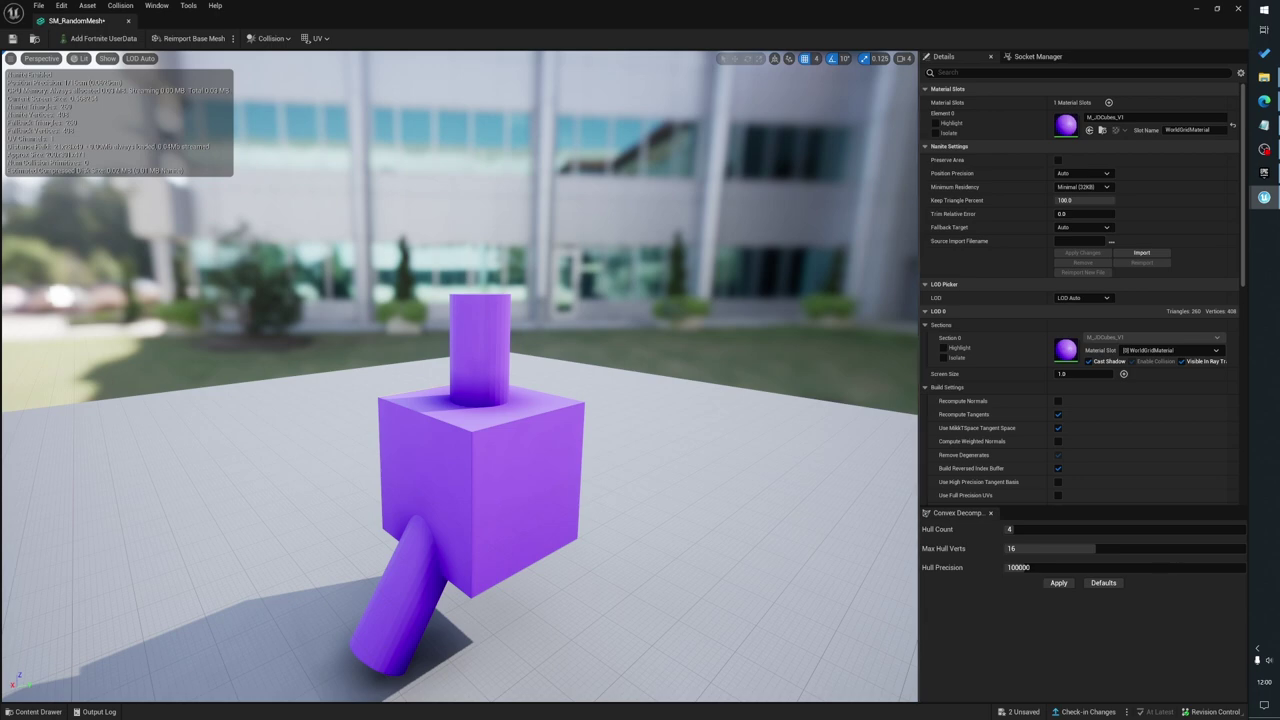
Generate auto convex collision for SM_RandomMesh with hull count 4, max hull verts 16 and hull precision 100000
{"action": "right_click_drag", "start_coordinate": [850, 578], "coordinate": [905, 578]}
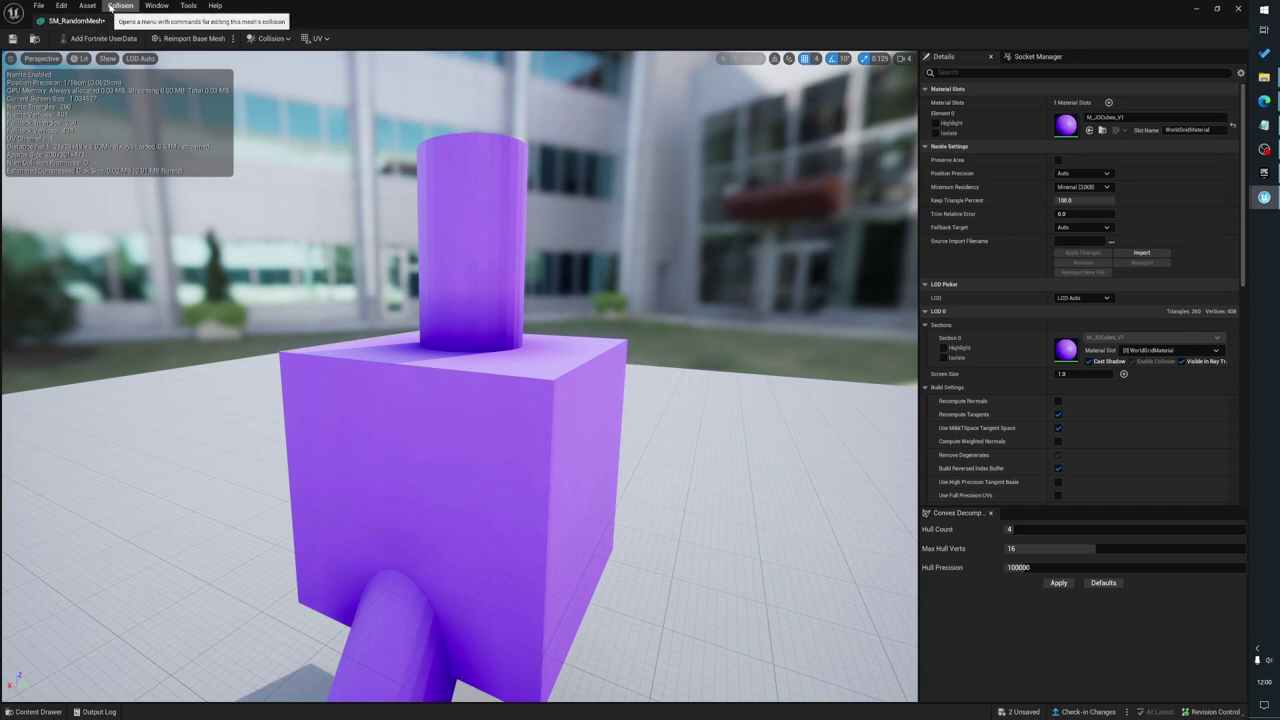
{"action": "left_click", "coordinate": [112, 6]}
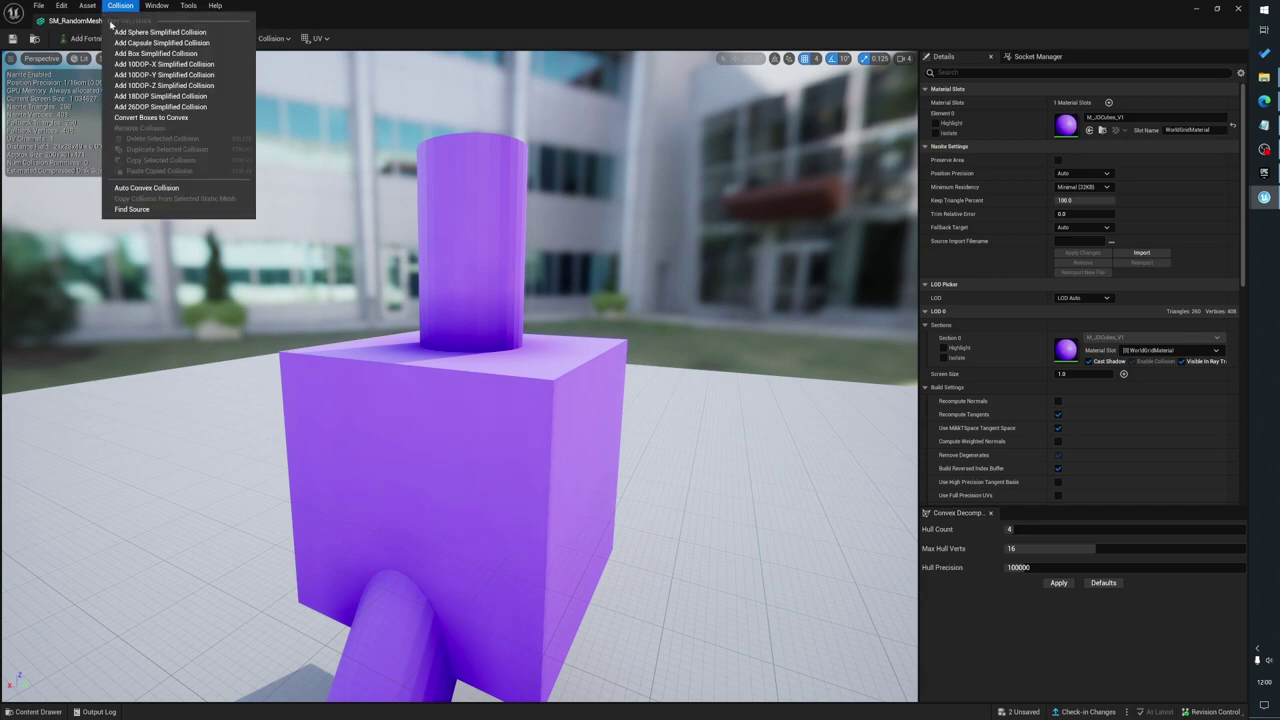
{"action": "left_click", "coordinate": [148, 189]}
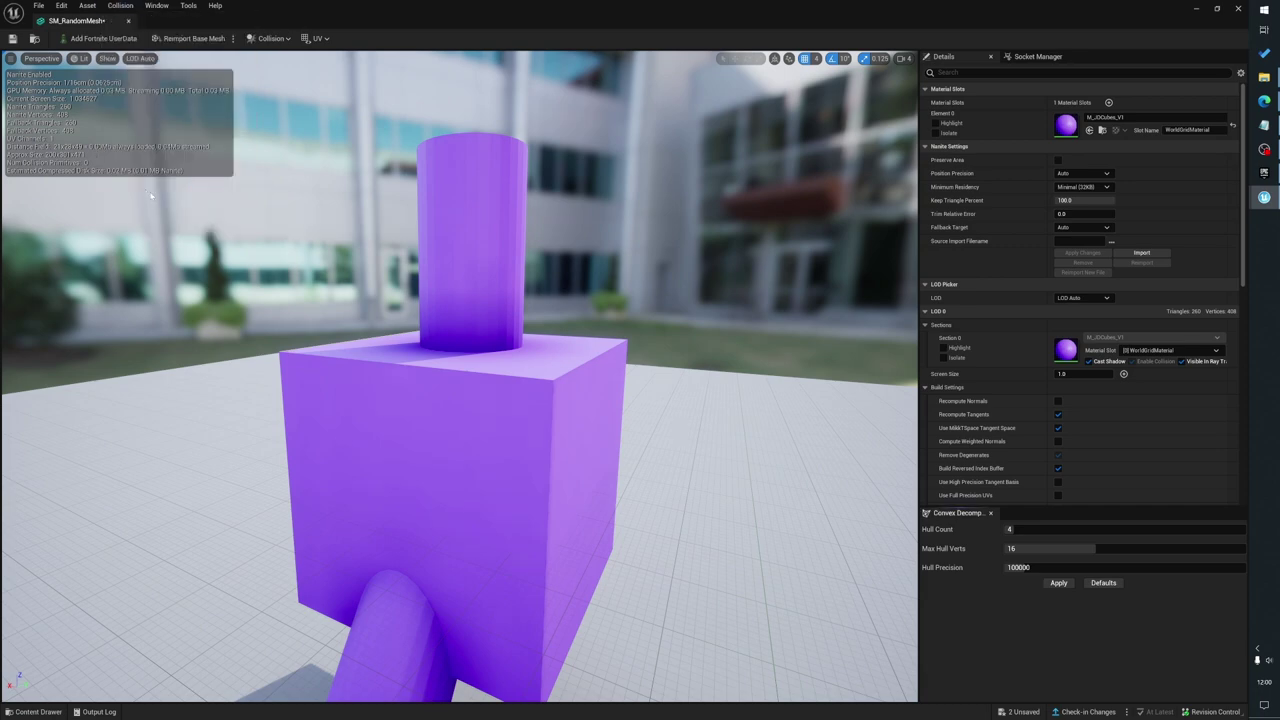
{"action": "left_click", "coordinate": [1058, 582]}
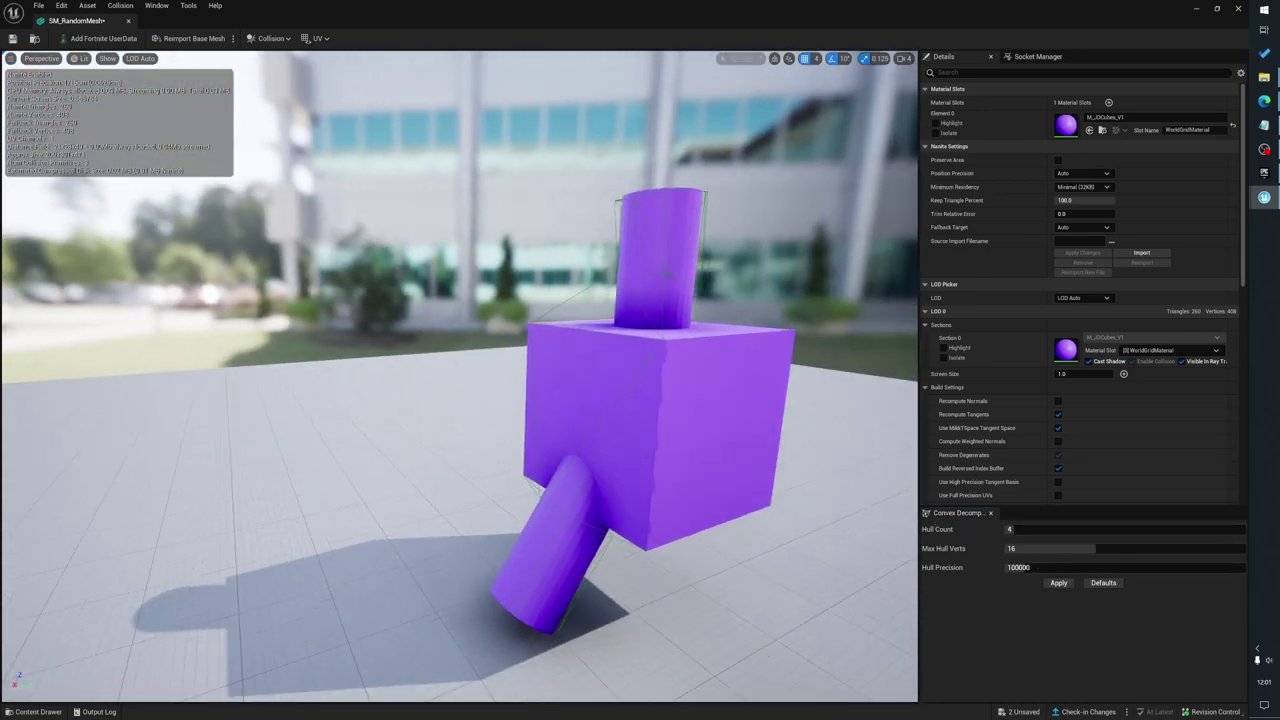
{"action": "right_click_drag", "start_coordinate": [460, 376], "coordinate": [410, 384]}
{"action": "right_click_drag", "start_coordinate": [592, 360], "coordinate": [584, 360]}
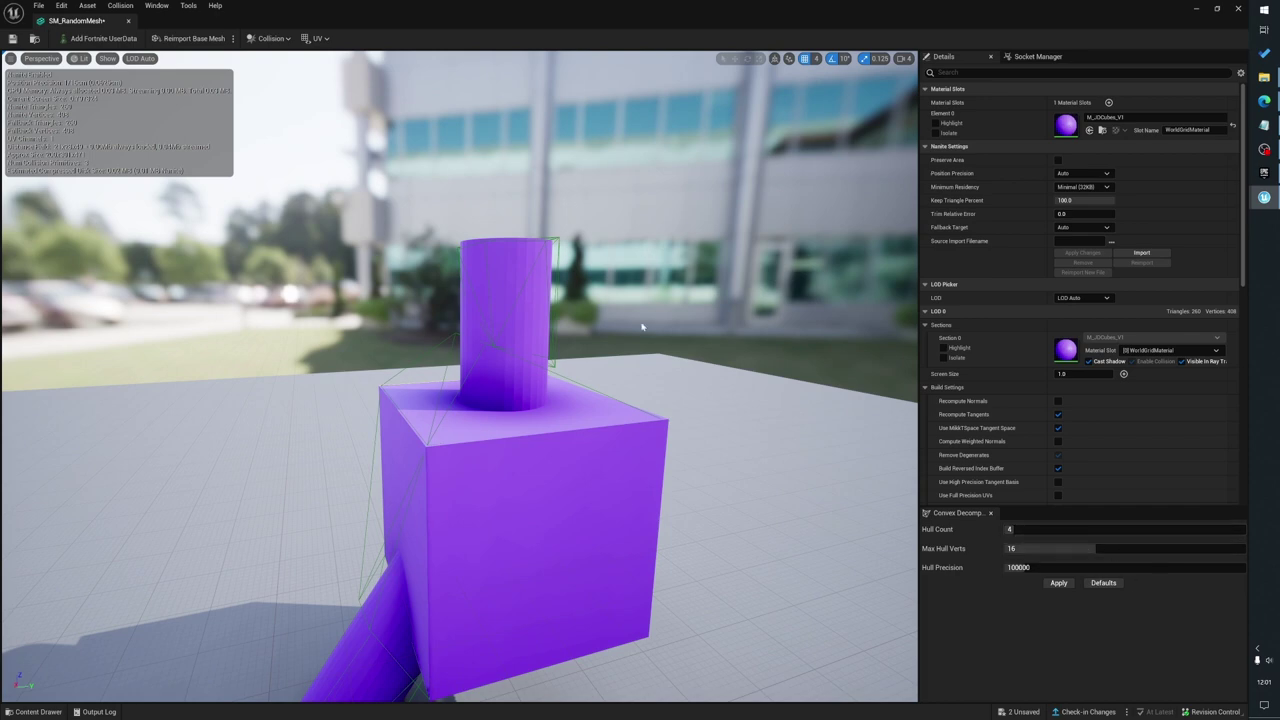
Undo the convex collision and the earlier collision removal on SM_RandomMesh, and save the mesh
{"action": "right_click_drag", "start_coordinate": [643, 326], "coordinate": [690, 328]}
{"action": "right_click_drag", "start_coordinate": [623, 426], "coordinate": [646, 425]}
{"action": "key", "text": "ctrl+z"}
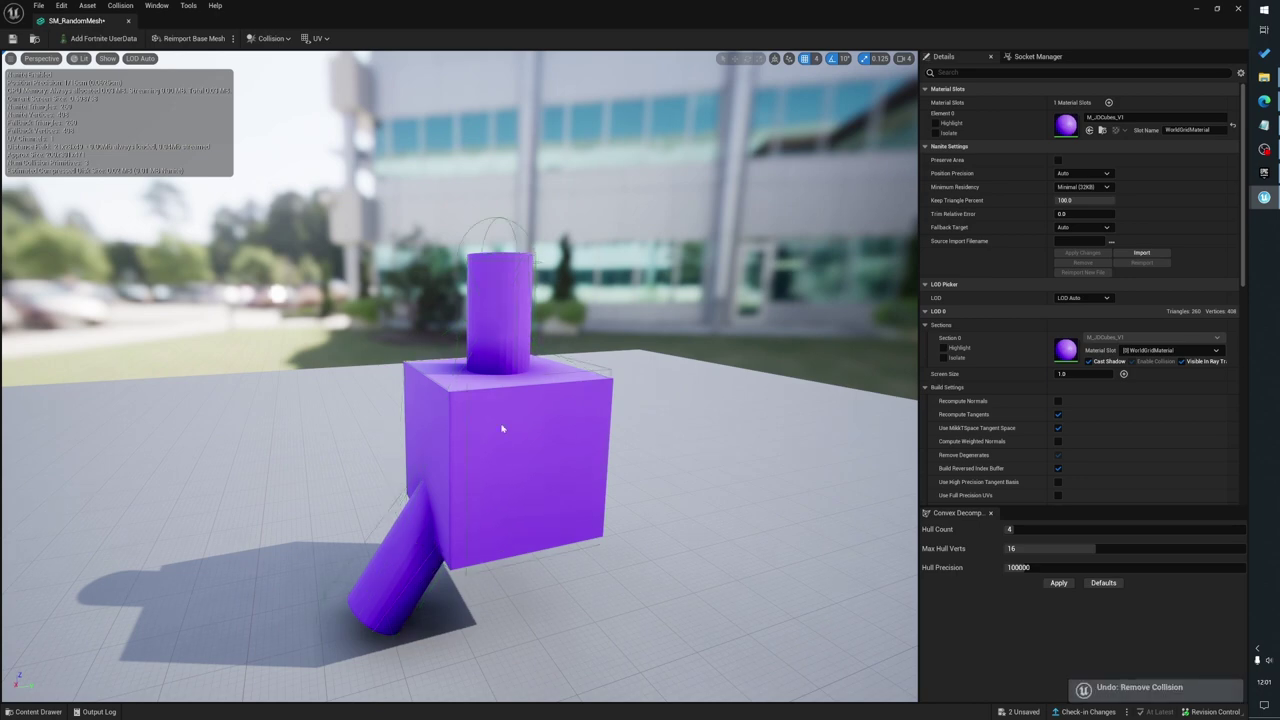
{"action": "key", "text": "ctrl+s"}
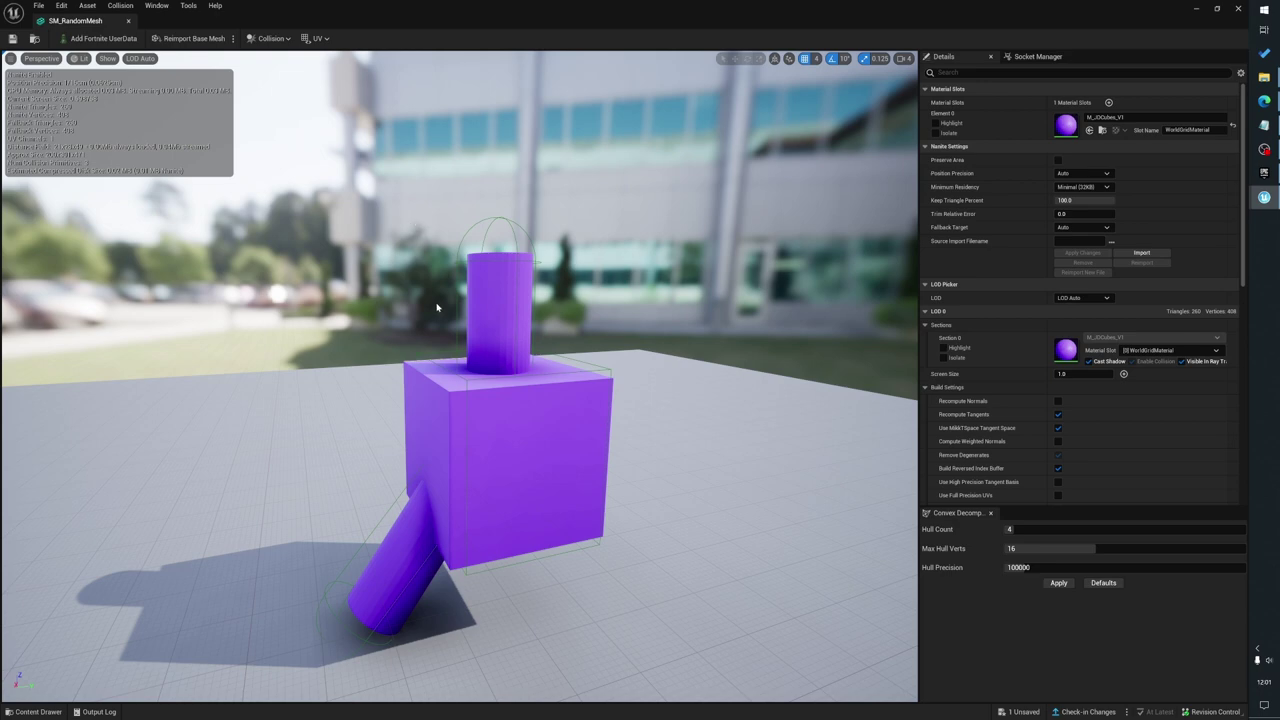
Select the capsule collision at the slanted cylinder and rotate it with 10° snapping
{"action": "left_click_drag", "start_coordinate": [481, 187], "coordinate": [404, 320]}
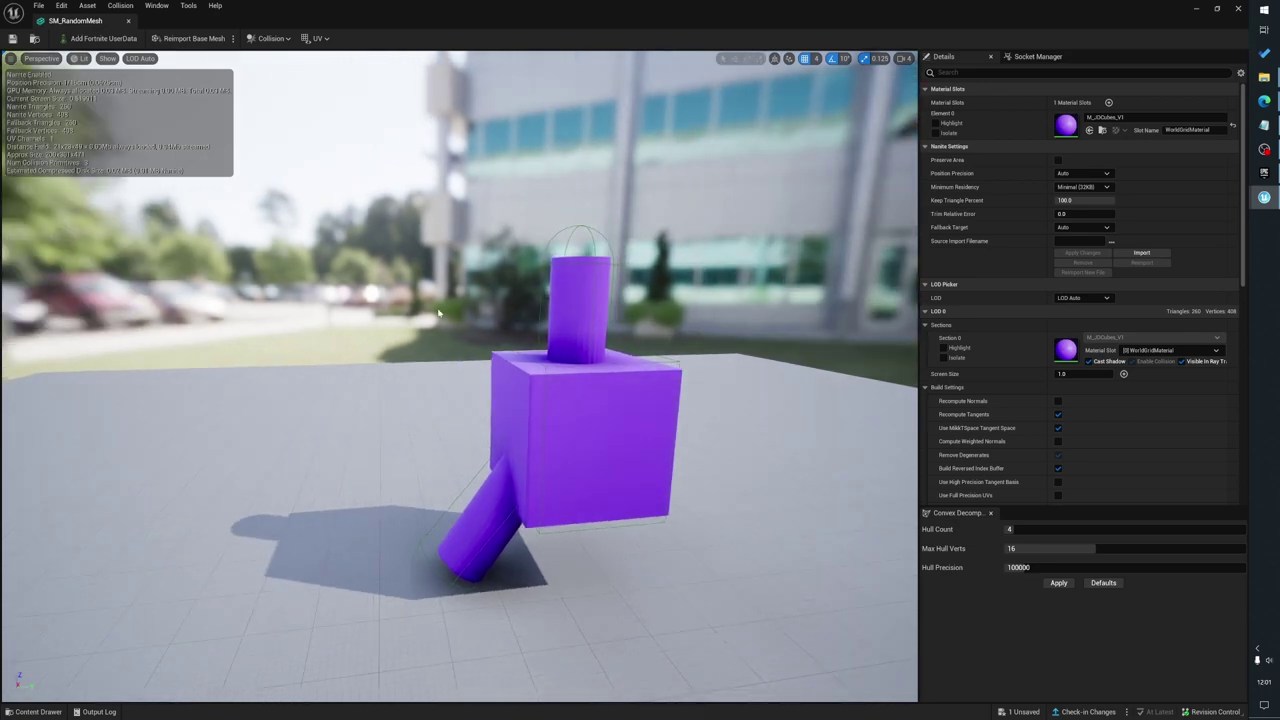
{"action": "middle_click_drag", "start_coordinate": [449, 356], "coordinate": [590, 372]}
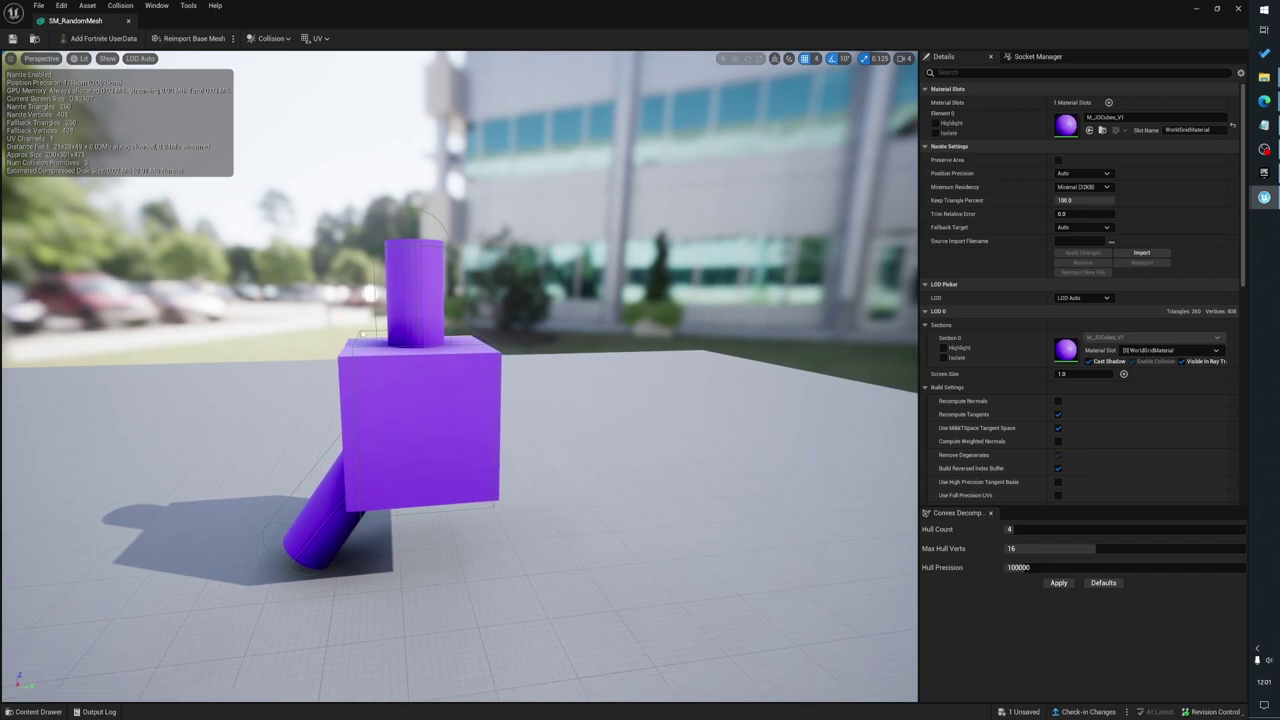
{"action": "left_click_drag", "start_coordinate": [470, 420], "coordinate": [396, 386]}
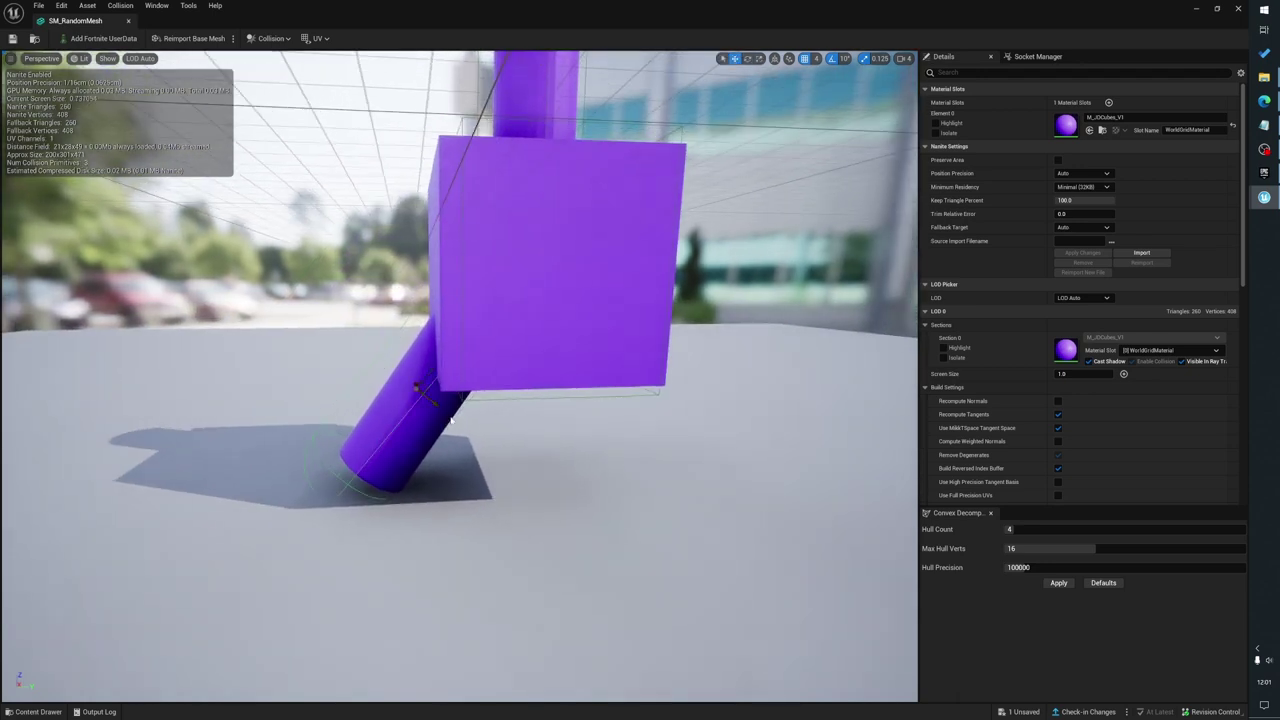
{"action": "key", "text": "e"}
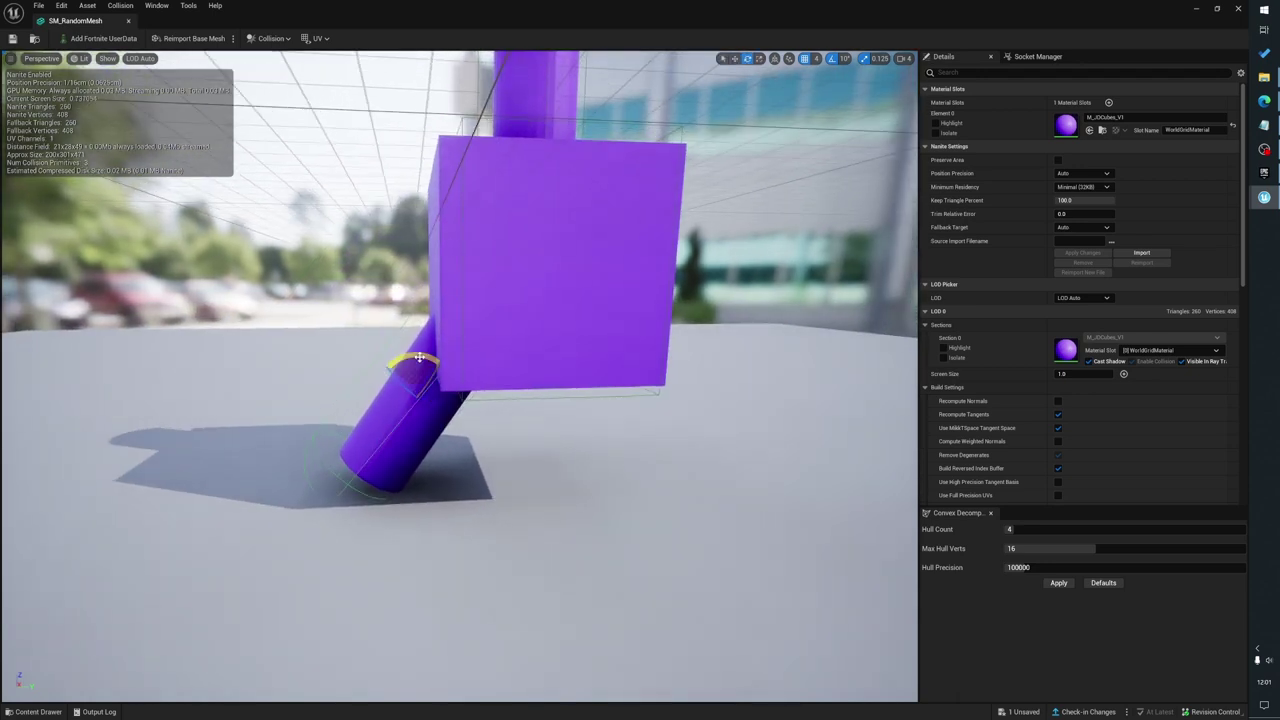
{"action": "left_click_drag", "start_coordinate": [411, 364], "coordinate": [454, 405]}
{"action": "key", "text": "w"}
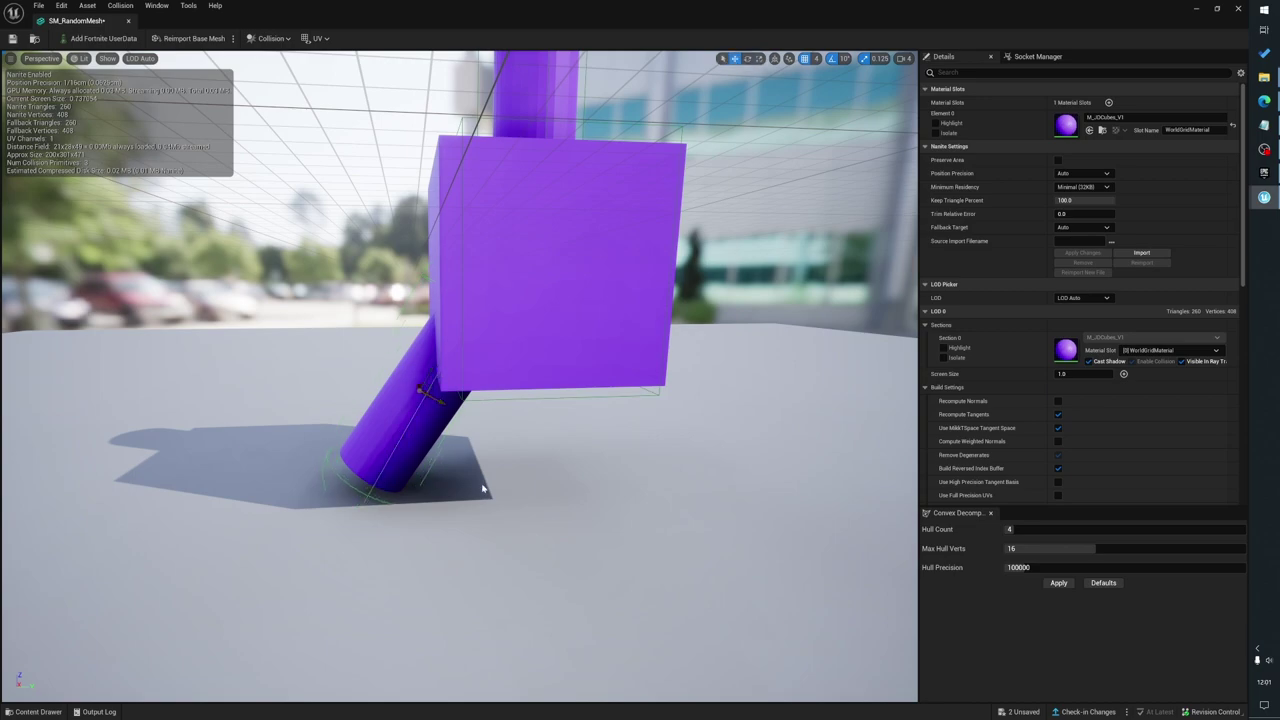
Rotate the slanted cylinder's capsule collision again with 10° snapping, working from the opposite side of the mesh
{"action": "right_click_drag", "start_coordinate": [482, 489], "coordinate": [820, 492]}
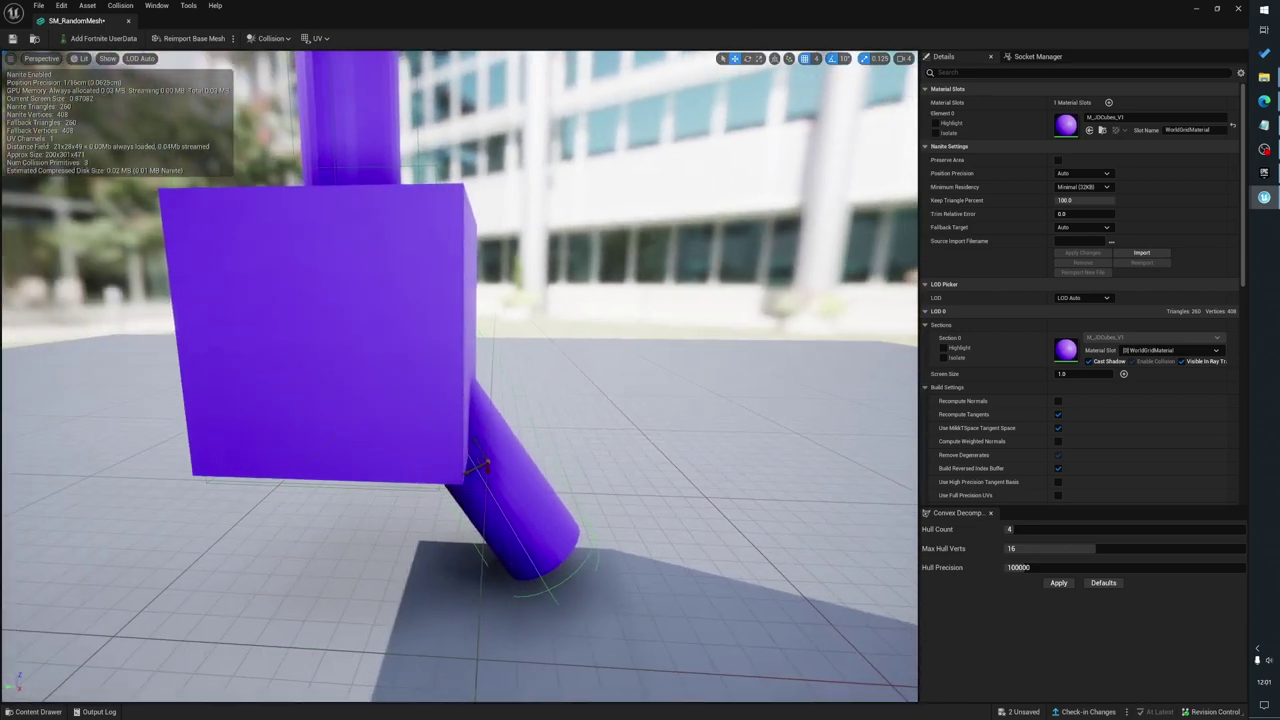
{"action": "mouse_move", "coordinate": [362, 423]}
{"action": "right_mouse_down"}
{"action": "mouse_move", "coordinate": [355, 414]}
{"action": "mouse_move", "coordinate": [362, 423]}
{"action": "right_mouse_up"}
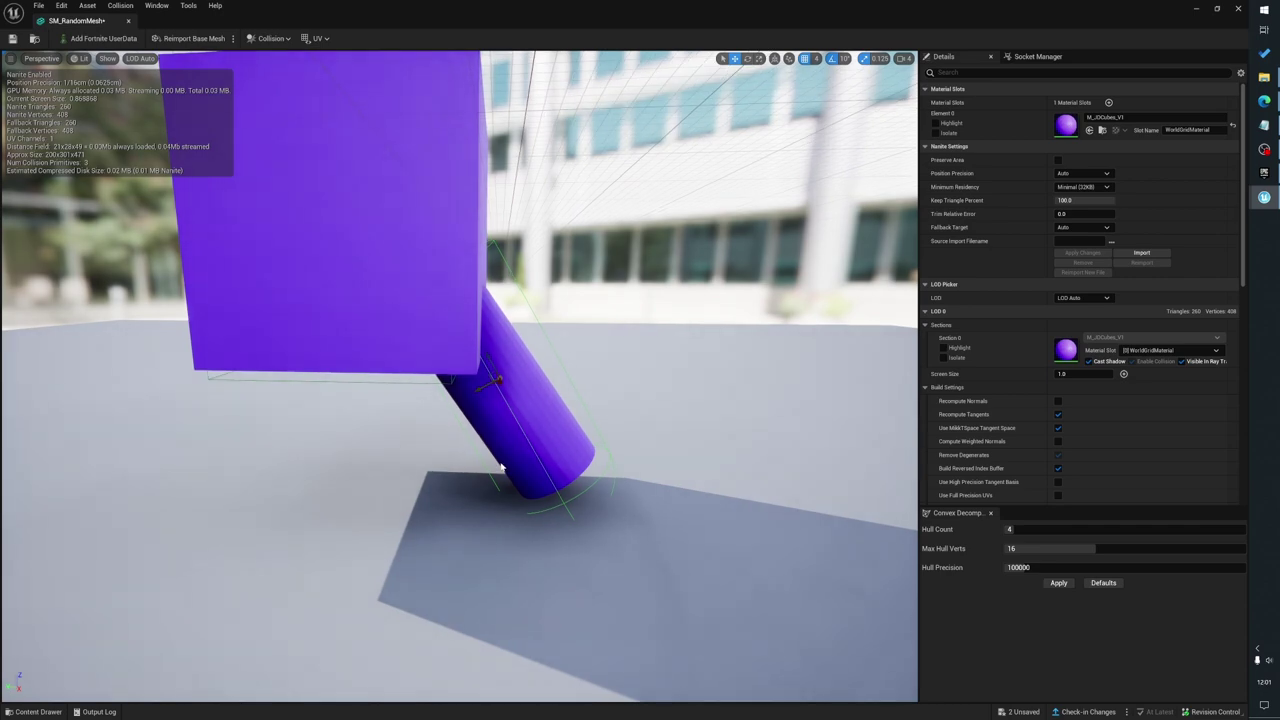
{"action": "mouse_move", "coordinate": [566, 337]}
{"action": "right_mouse_down"}
{"action": "mouse_move", "coordinate": [580, 342]}
{"action": "mouse_move", "coordinate": [566, 332]}
{"action": "right_mouse_up"}
{"action": "key", "text": "e"}
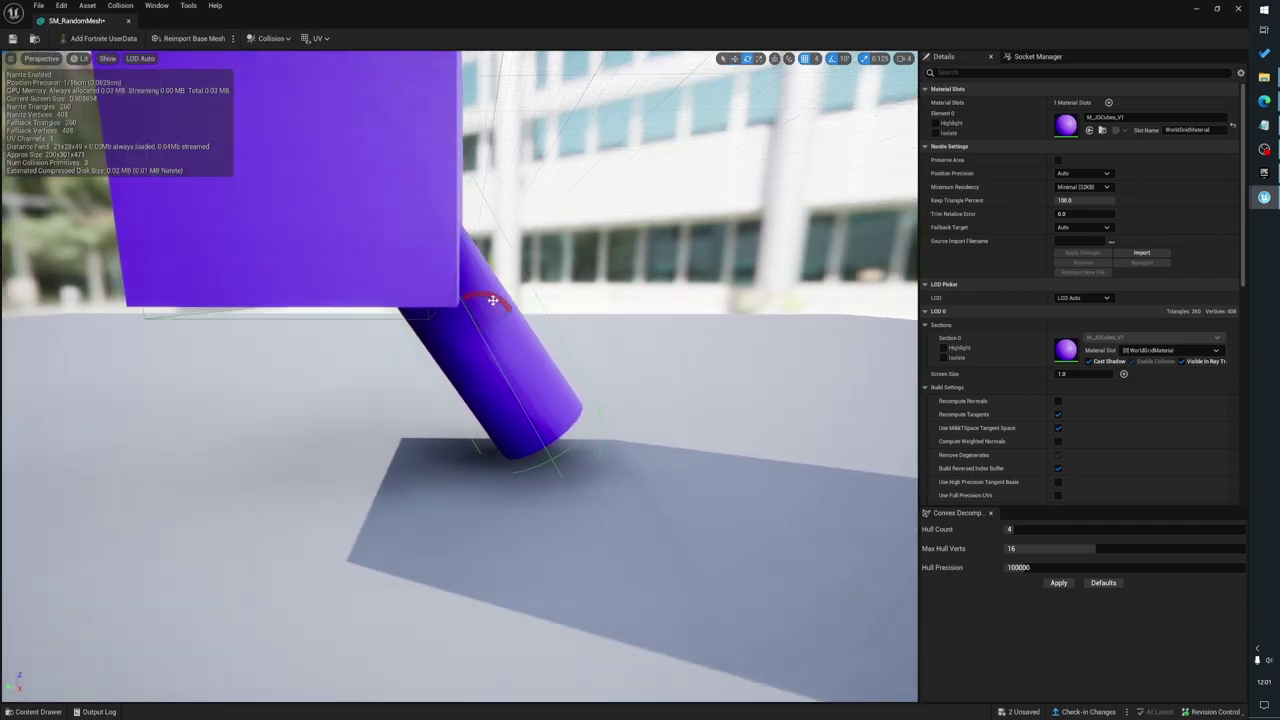
{"action": "left_click_drag", "start_coordinate": [500, 300], "coordinate": [566, 328]}
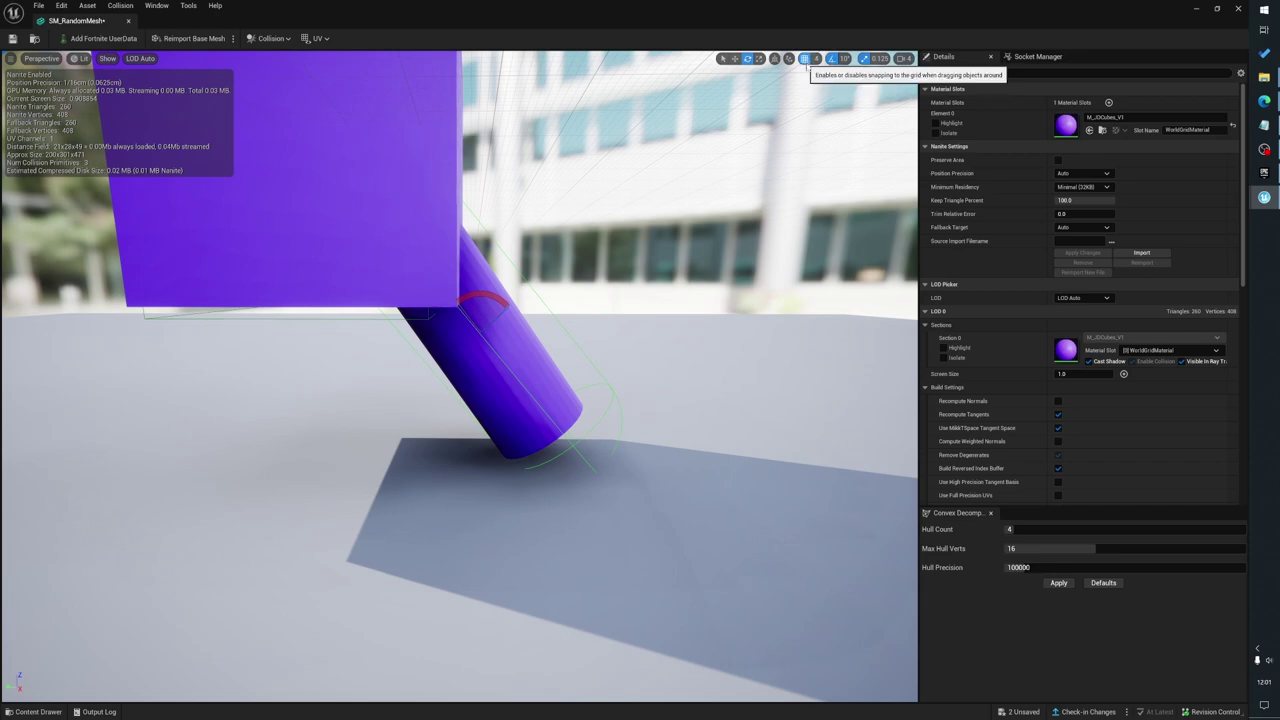
Try moving the capsule collision with and without grid snapping, undoing each move
{"action": "left_click_drag", "start_coordinate": [670, 190], "coordinate": [686, 198]}
{"action": "key", "text": "space"}
{"action": "key", "text": "space"}
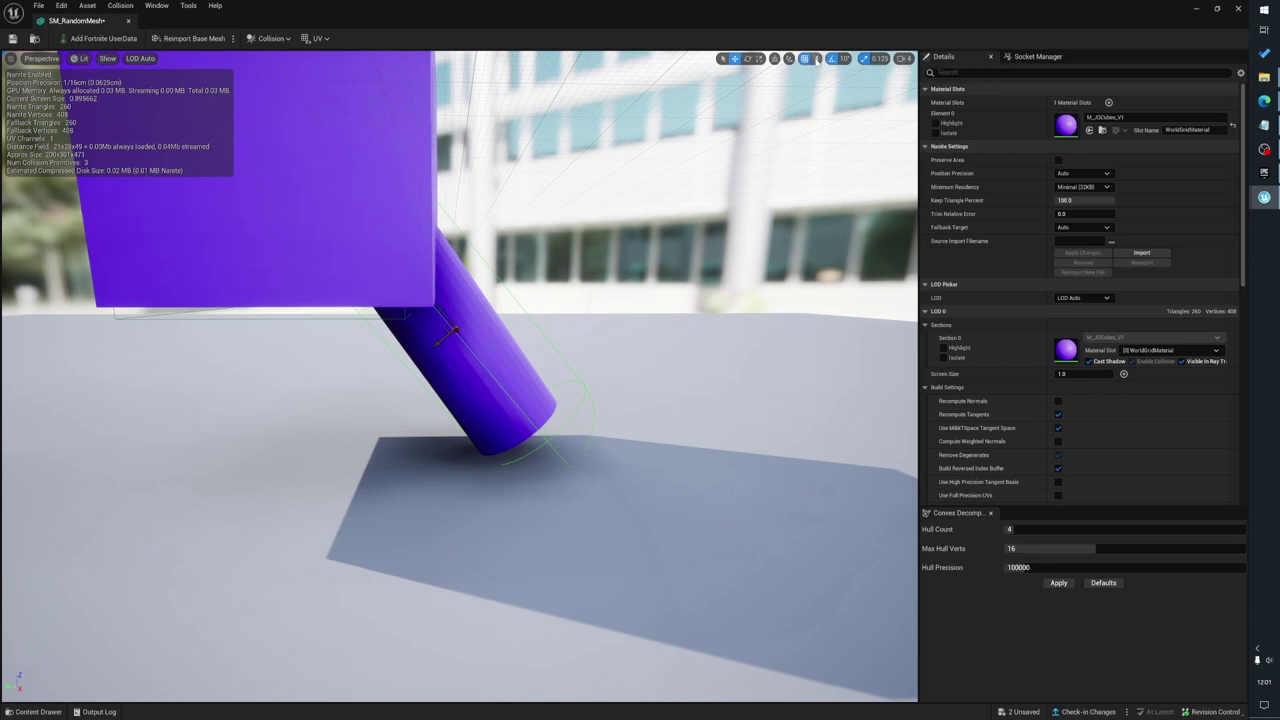
{"action": "left_click_drag", "start_coordinate": [443, 337], "coordinate": [486, 289]}
{"action": "key", "text": "ctrl+z"}
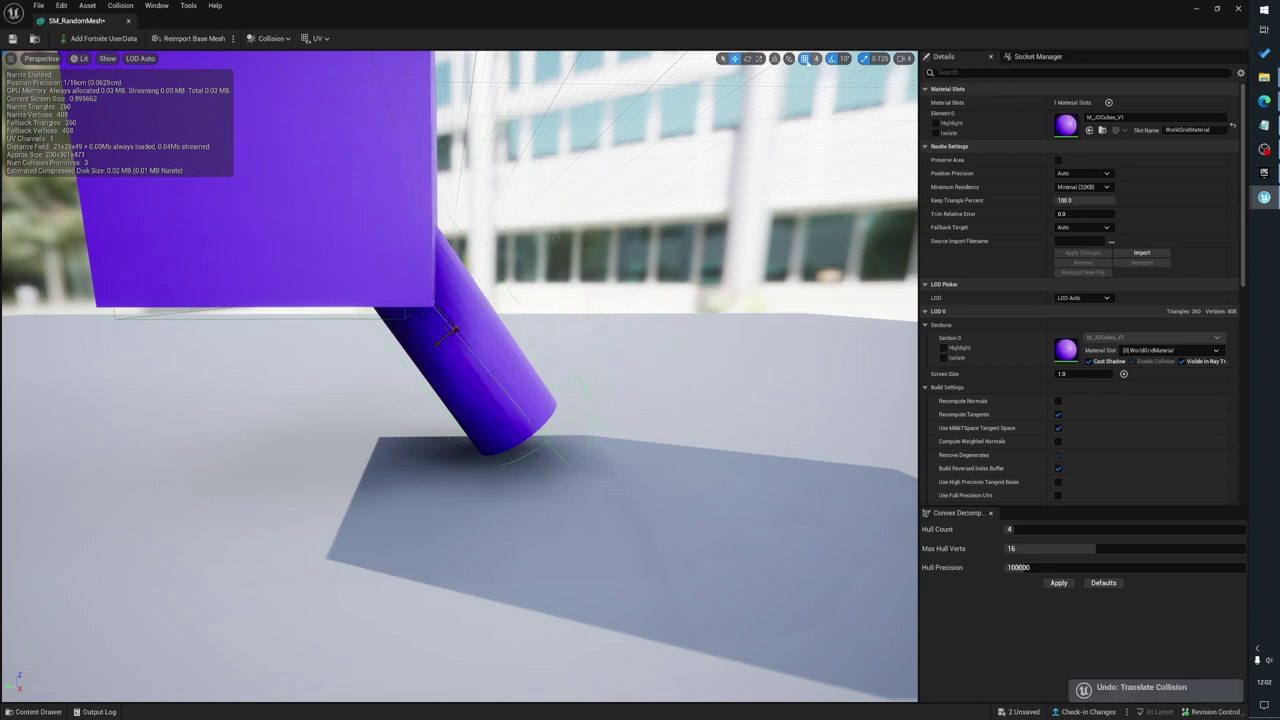
{"action": "left_click", "coordinate": [807, 61]}
{"action": "right_click_drag", "start_coordinate": [440, 343], "coordinate": [440, 343]}
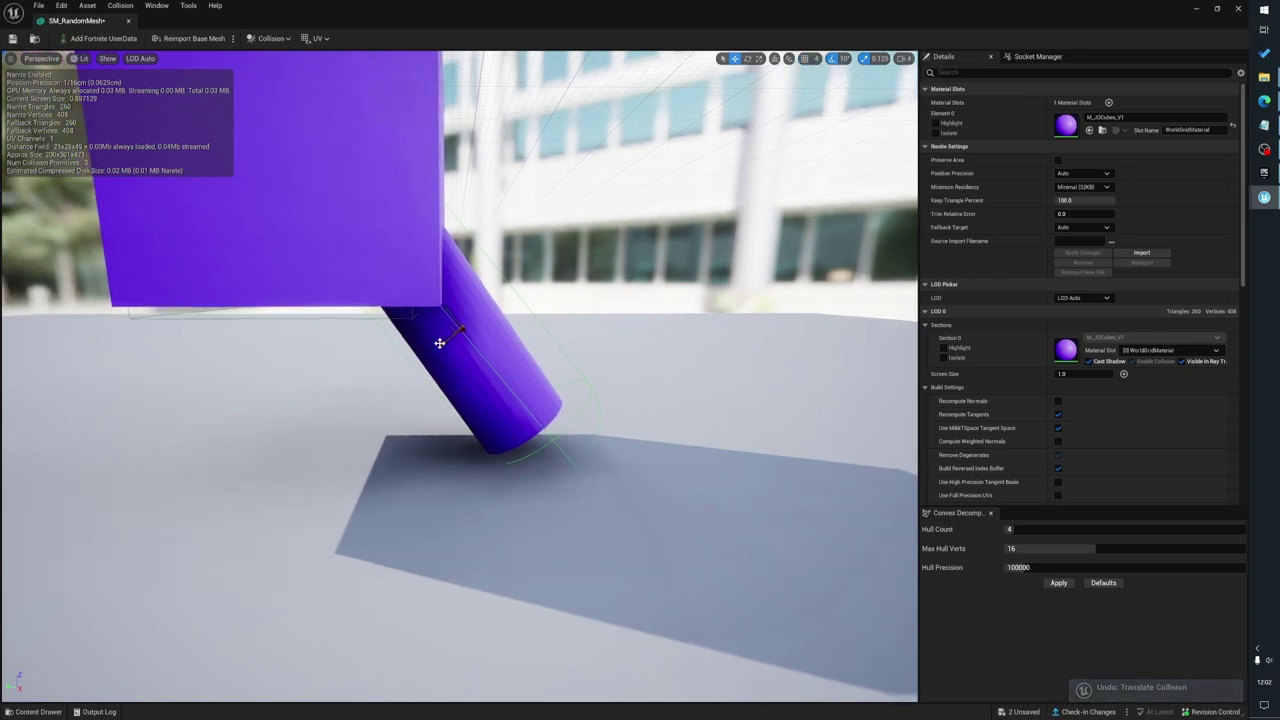
{"action": "left_click_drag", "start_coordinate": [439, 343], "coordinate": [438, 347]}
{"action": "key", "text": "ctrl+z"}
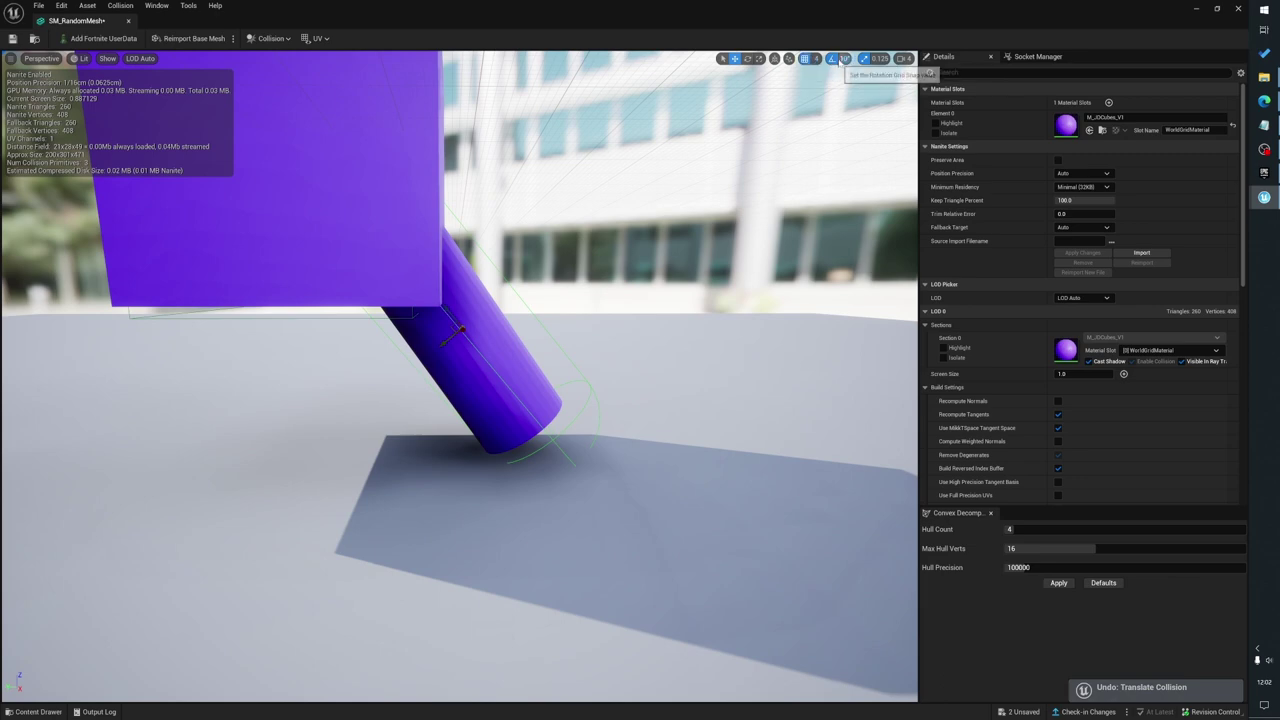
Turn off rotation snapping and rotate the slanted capsule collision freely toward the cylinder's slope
{"action": "left_click", "coordinate": [833, 60]}
{"action": "key", "text": "e"}
{"action": "right_click_drag", "start_coordinate": [452, 308], "coordinate": [446, 308]}
{"action": "left_click_drag", "start_coordinate": [489, 302], "coordinate": [443, 289]}
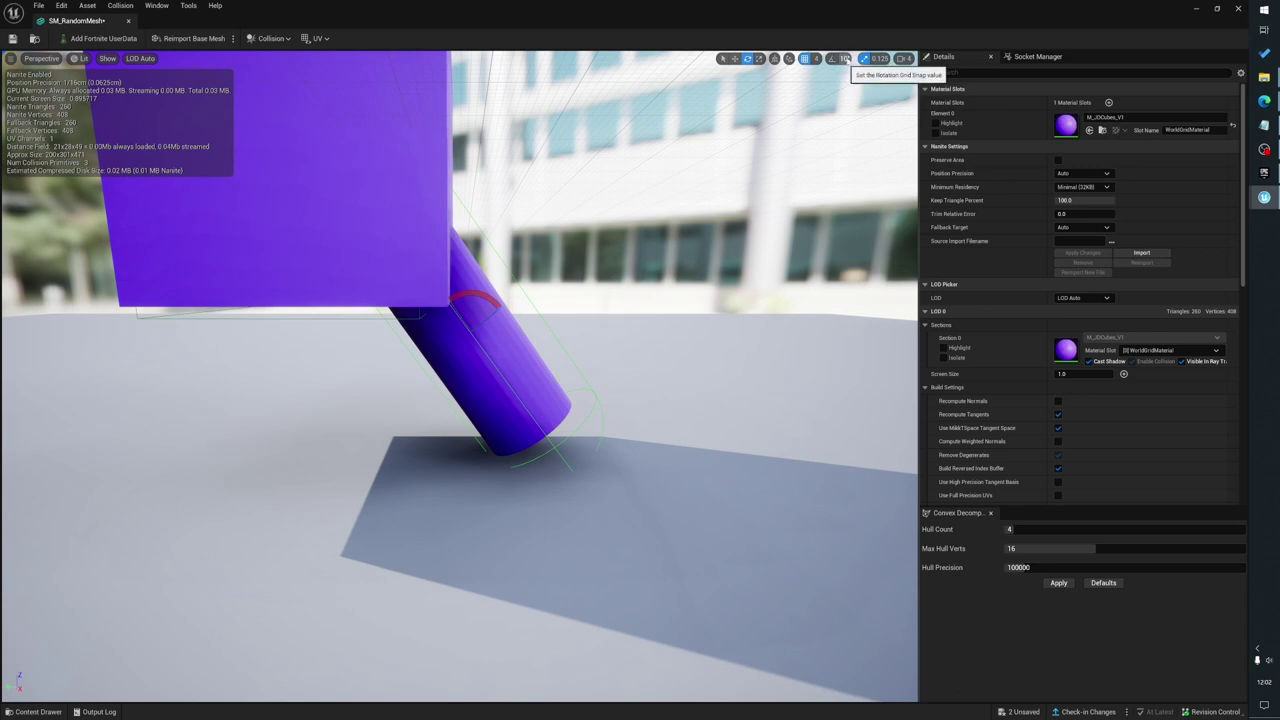
Review the available rotation and grid snap increments, and save SM_RandomMesh
{"action": "left_click", "coordinate": [845, 58]}
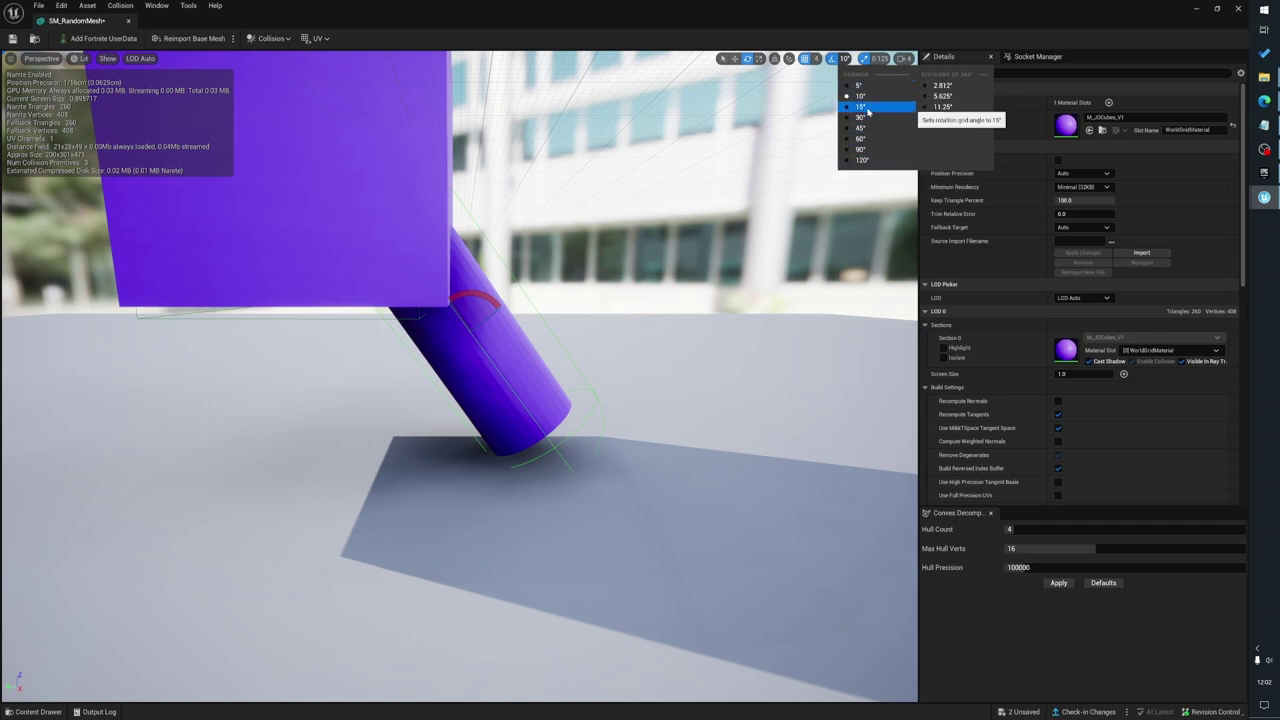
{"action": "left_click", "coordinate": [816, 58]}
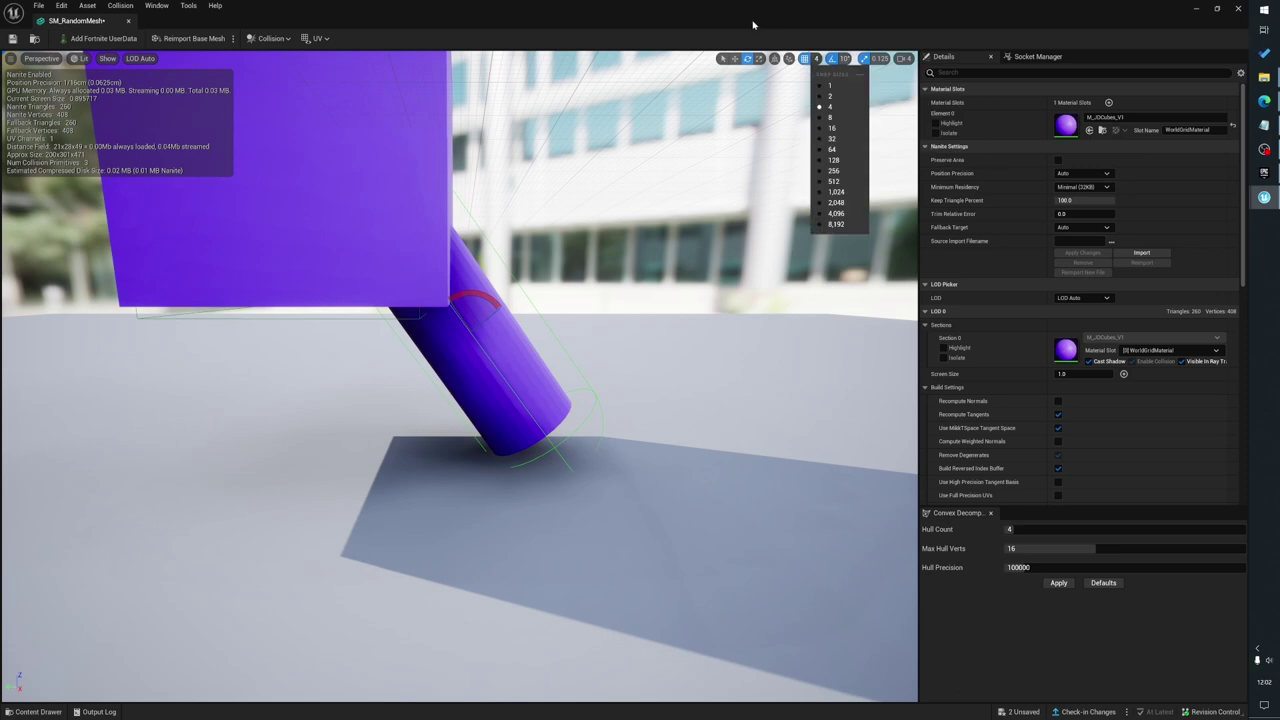
{"action": "middle_click_drag", "start_coordinate": [607, 317], "coordinate": [605, 315]}
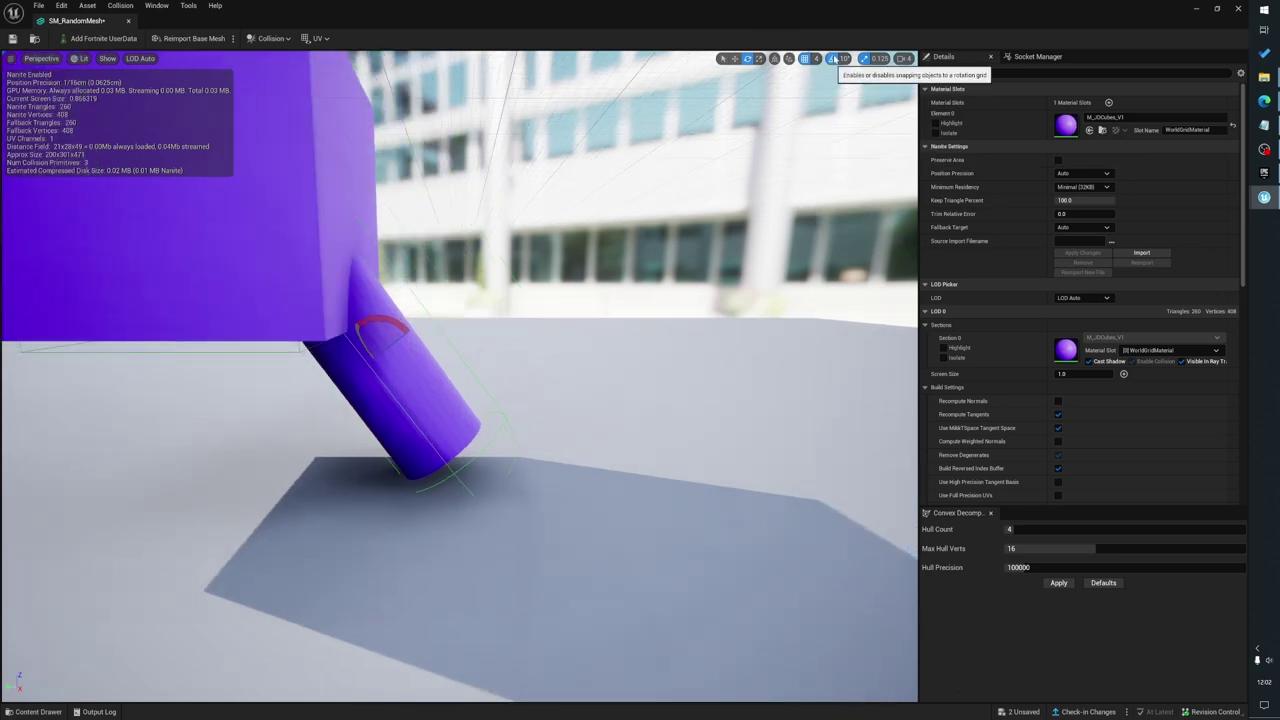
{"action": "middle_click_drag", "start_coordinate": [660, 182], "coordinate": [659, 180]}
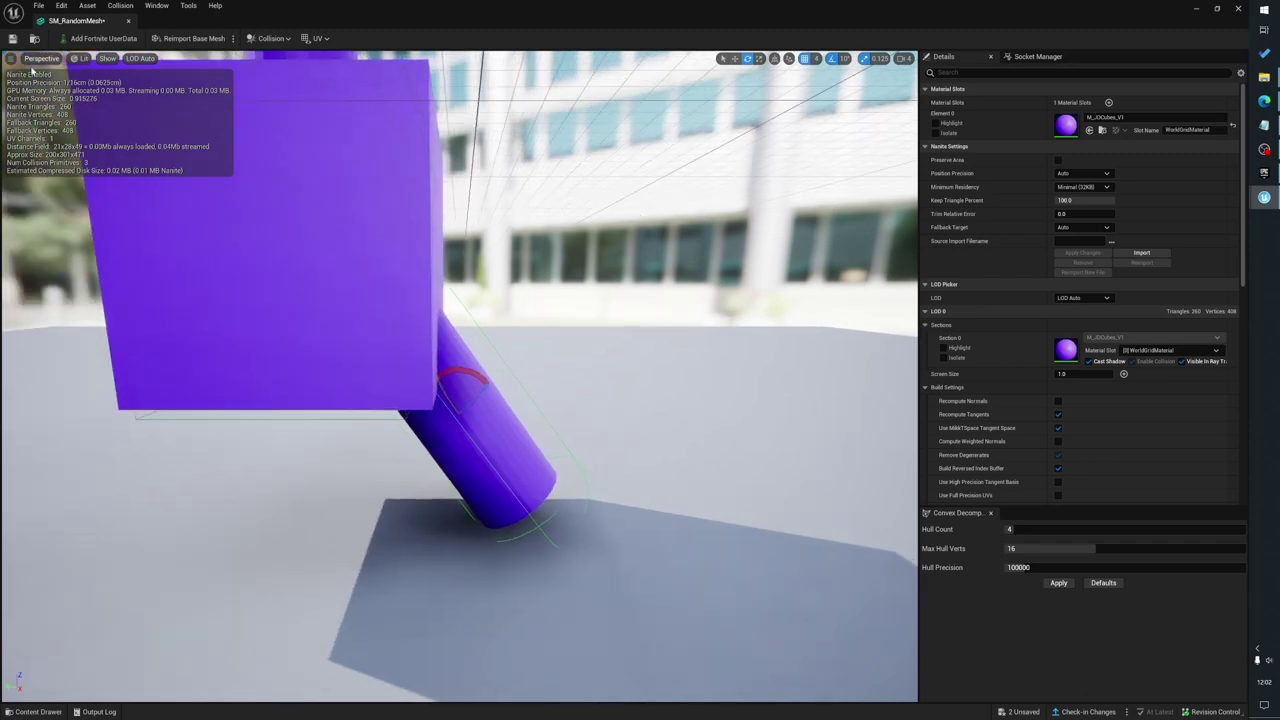
{"action": "left_click", "coordinate": [13, 40]}
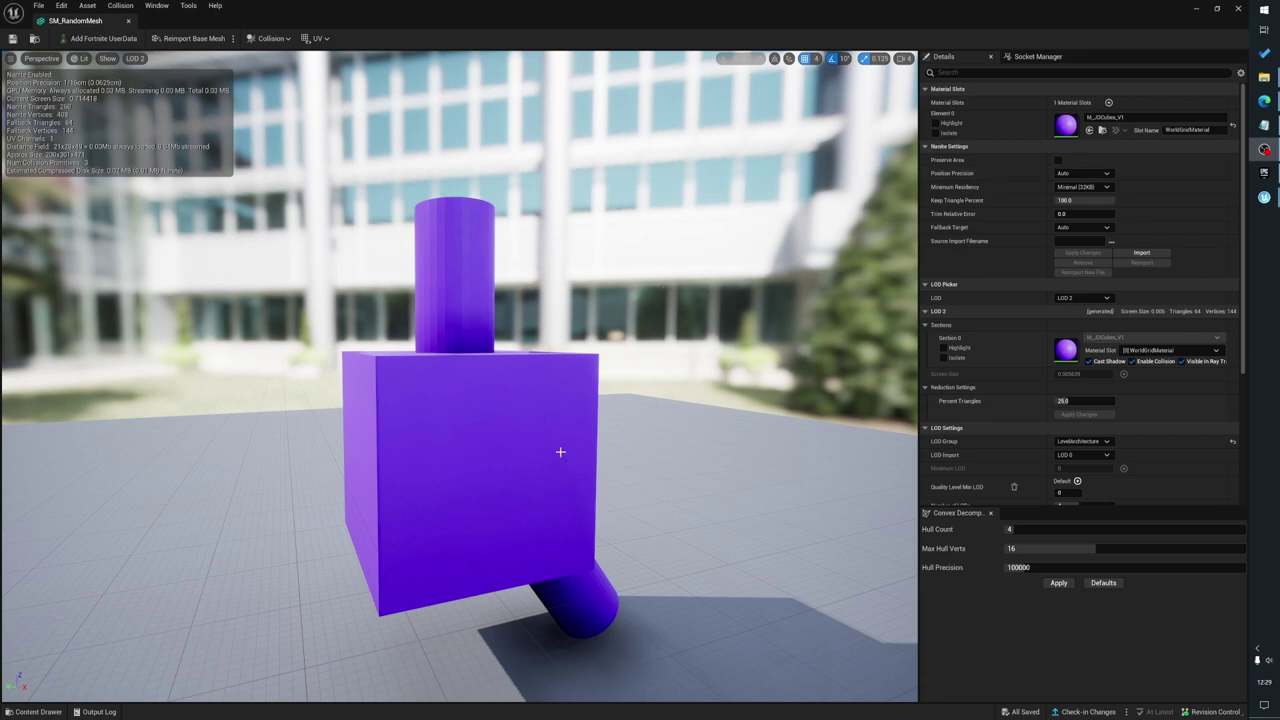
Examine how SM_RandomMesh looks at LOD 2 from far away and from close up
{"action": "middle_click_drag", "start_coordinate": [530, 394], "coordinate": [505, 350]}
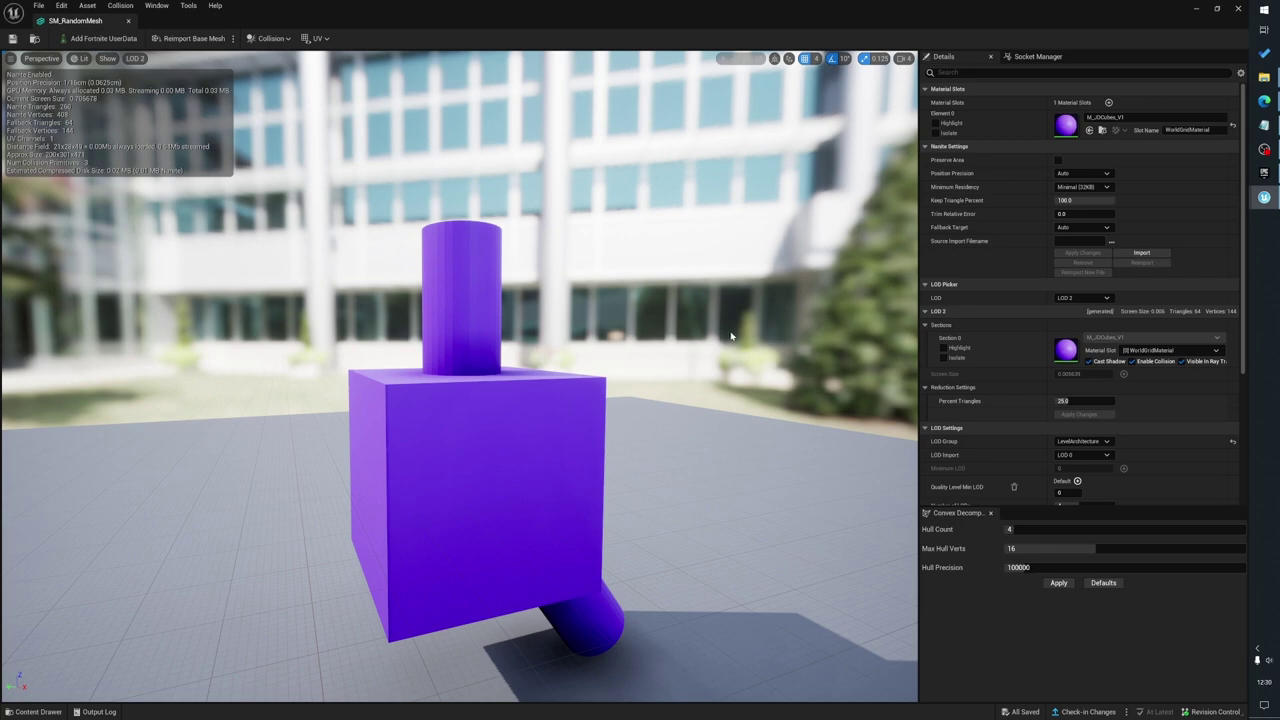
{"action": "right_click_drag", "start_coordinate": [607, 357], "coordinate": [614, 347]}
{"action": "key", "text": "s"}
{"action": "scroll", "coordinate": [491, 335], "scroll_direction": "down", "scroll_amount": 10}
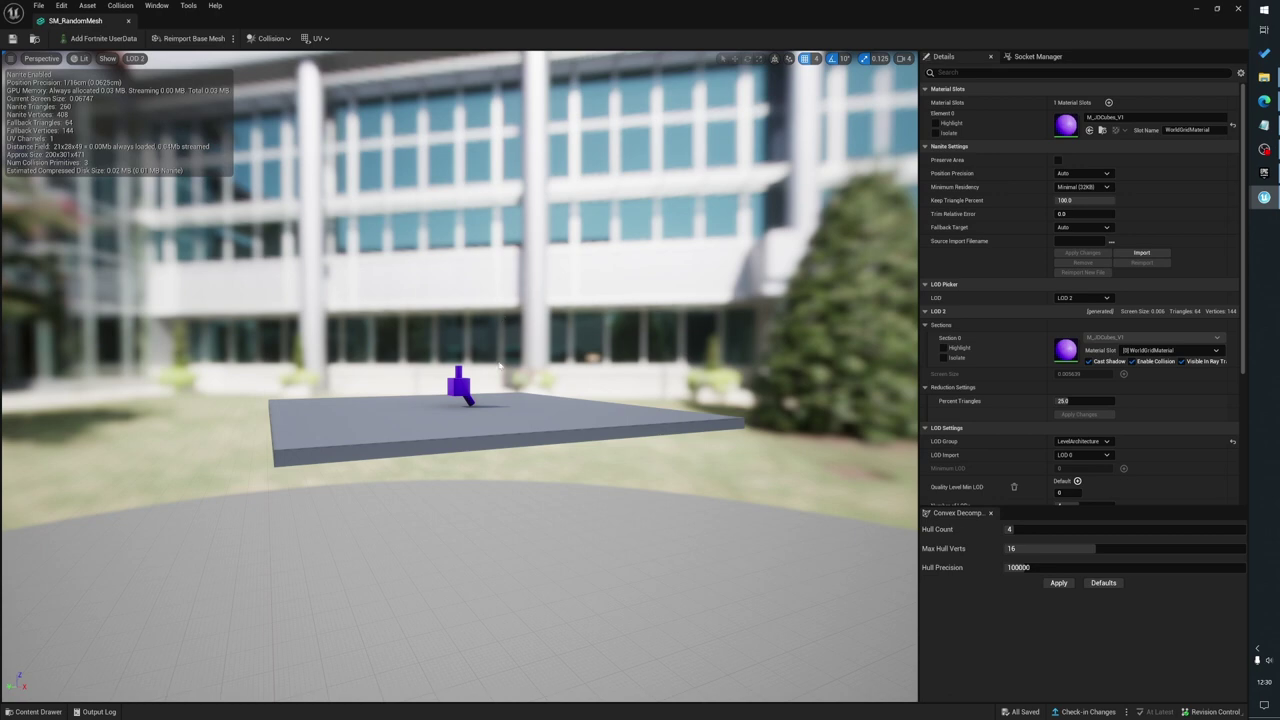
{"action": "middle_click_drag", "start_coordinate": [521, 382], "coordinate": [520, 394]}
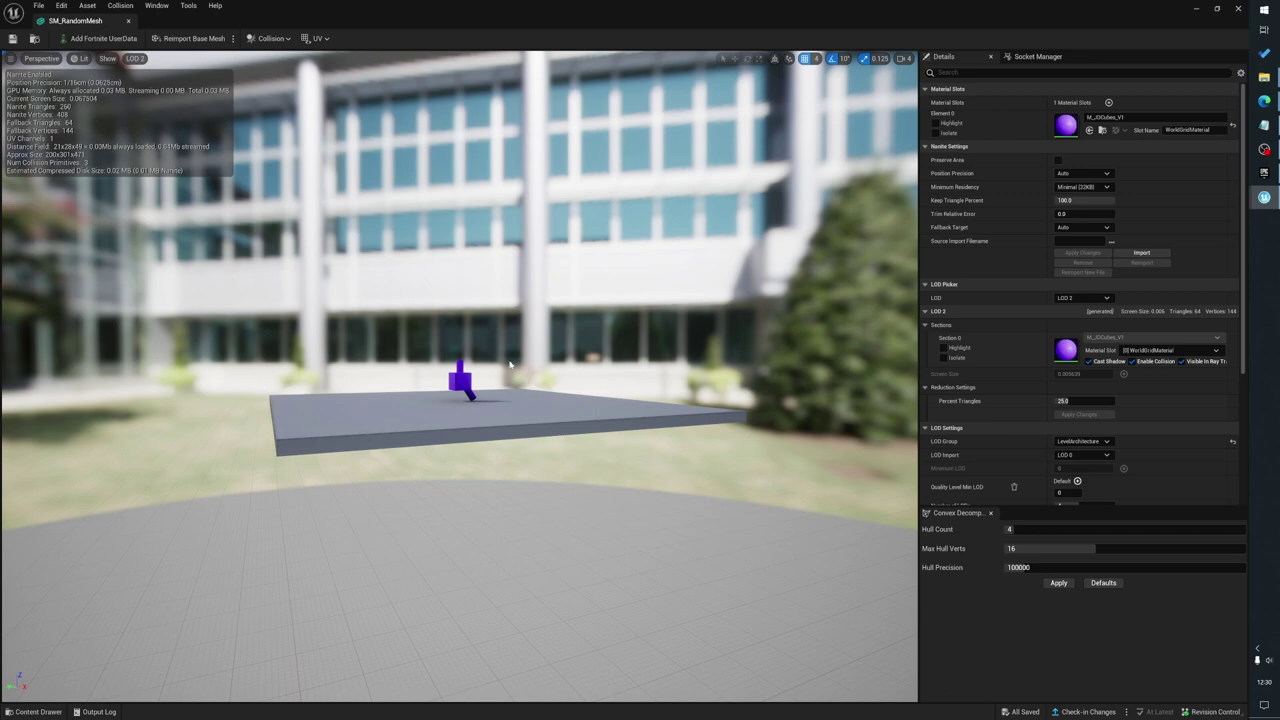
{"action": "right_click_drag", "start_coordinate": [526, 466], "coordinate": [520, 482]}
{"action": "key", "text": "w"}
{"action": "key", "text": "w"}
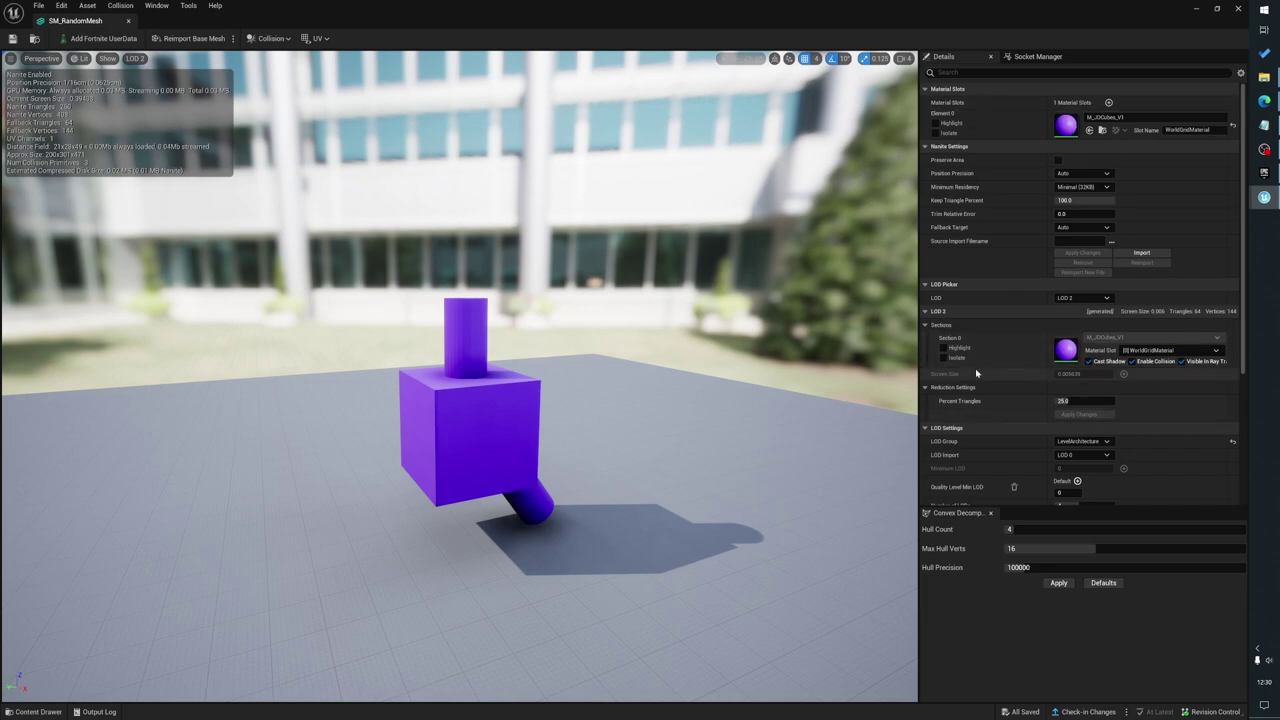
Set the displayed level of detail of SM_RandomMesh to LOD 0
{"action": "left_click", "coordinate": [1083, 297]}
{"action": "left_click", "coordinate": [1070, 318]}
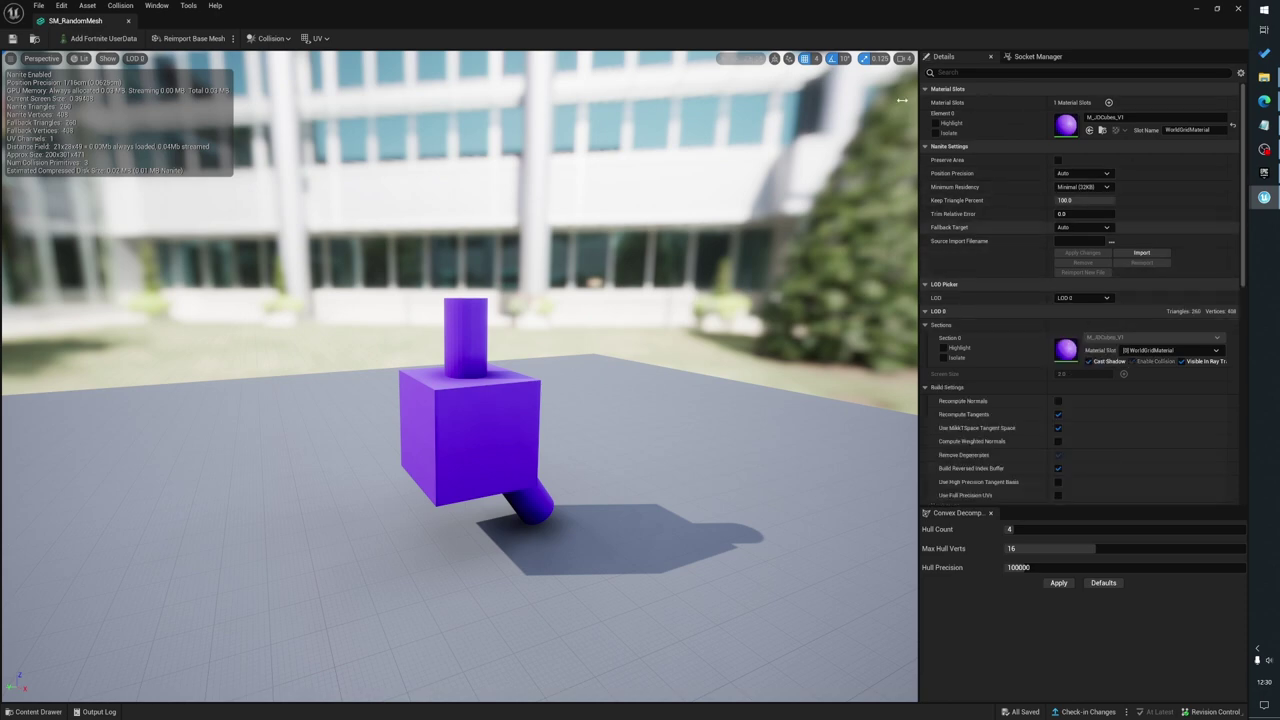
{"action": "left_click", "coordinate": [1083, 298]}
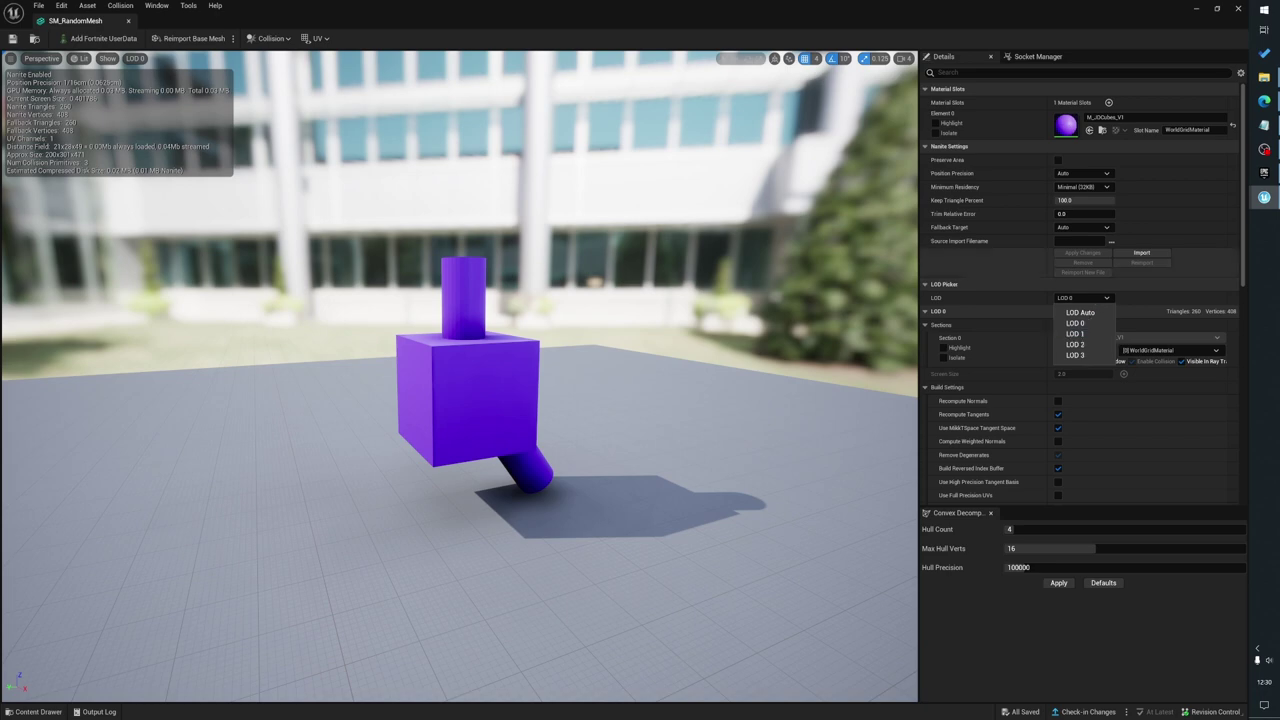
{"action": "left_click", "coordinate": [991, 27]}
{"action": "left_click", "coordinate": [1080, 299]}
{"action": "left_click", "coordinate": [1093, 324]}
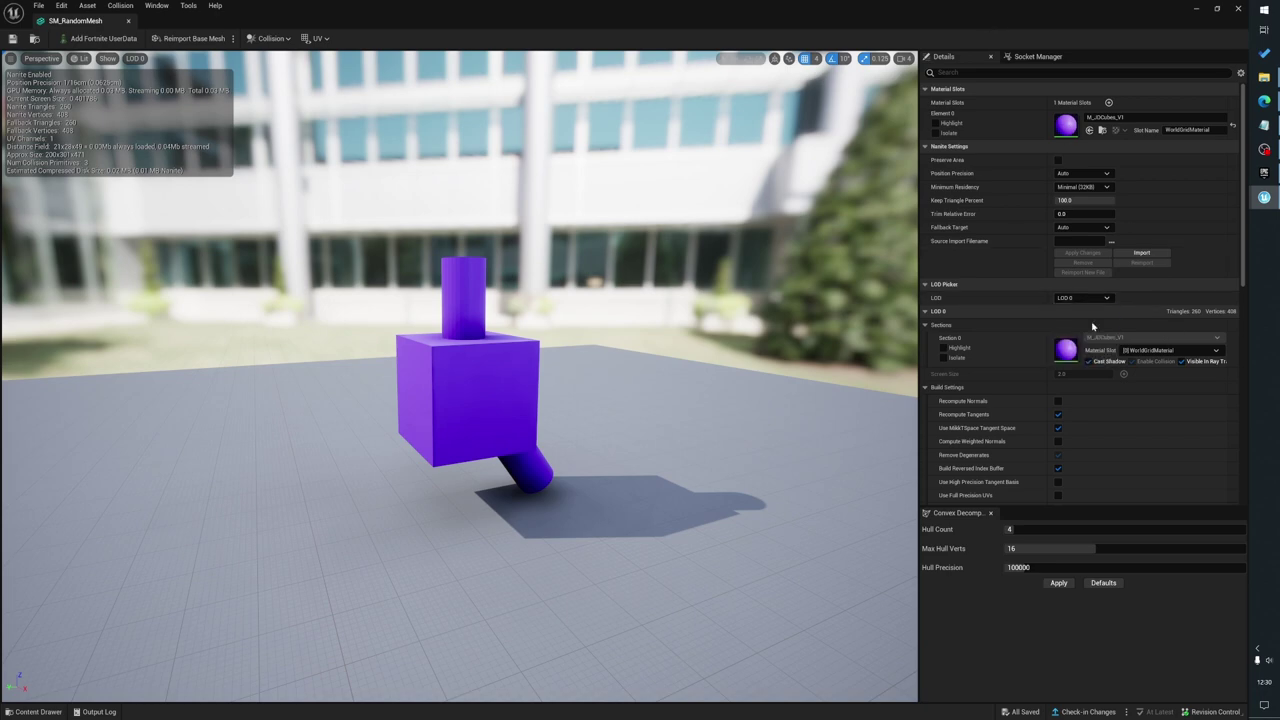
Lower the triangle percentage in the reduction settings of SM_RandomMesh's LOD 0 and apply the change
{"action": "scroll", "coordinate": [575, 540], "scroll_direction": "up", "scroll_amount": 6}
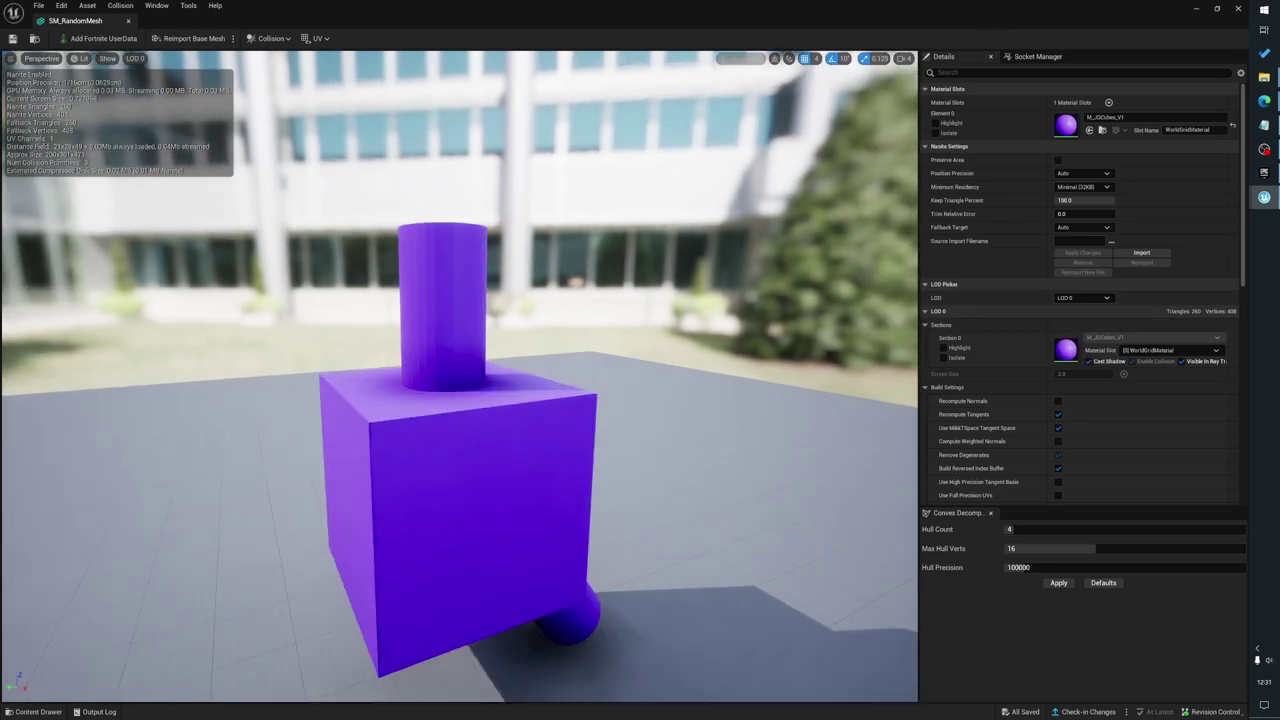
{"action": "scroll", "coordinate": [1075, 380], "scroll_direction": "down", "scroll_amount": 2}
{"action": "scroll", "coordinate": [1075, 380], "scroll_direction": "down", "scroll_amount": 2}
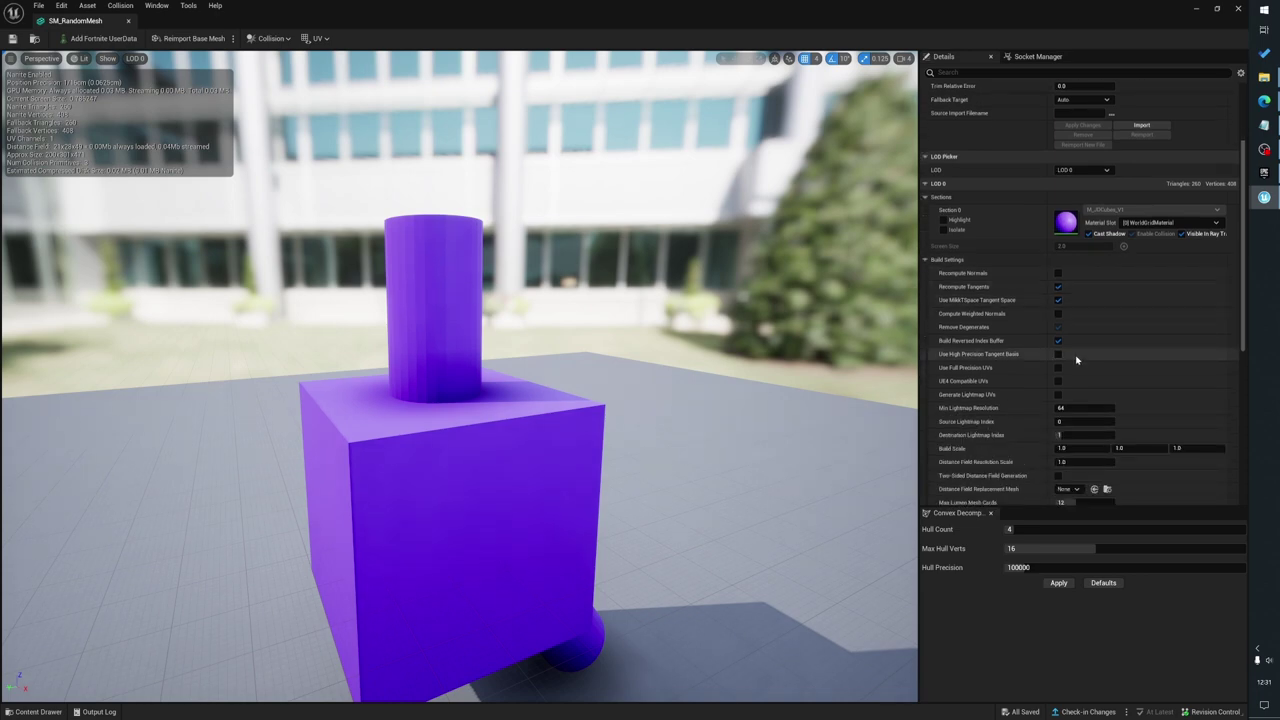
{"action": "scroll", "coordinate": [1027, 364], "scroll_direction": "down", "scroll_amount": 1}
{"action": "scroll", "coordinate": [1027, 364], "scroll_direction": "down", "scroll_amount": 2}
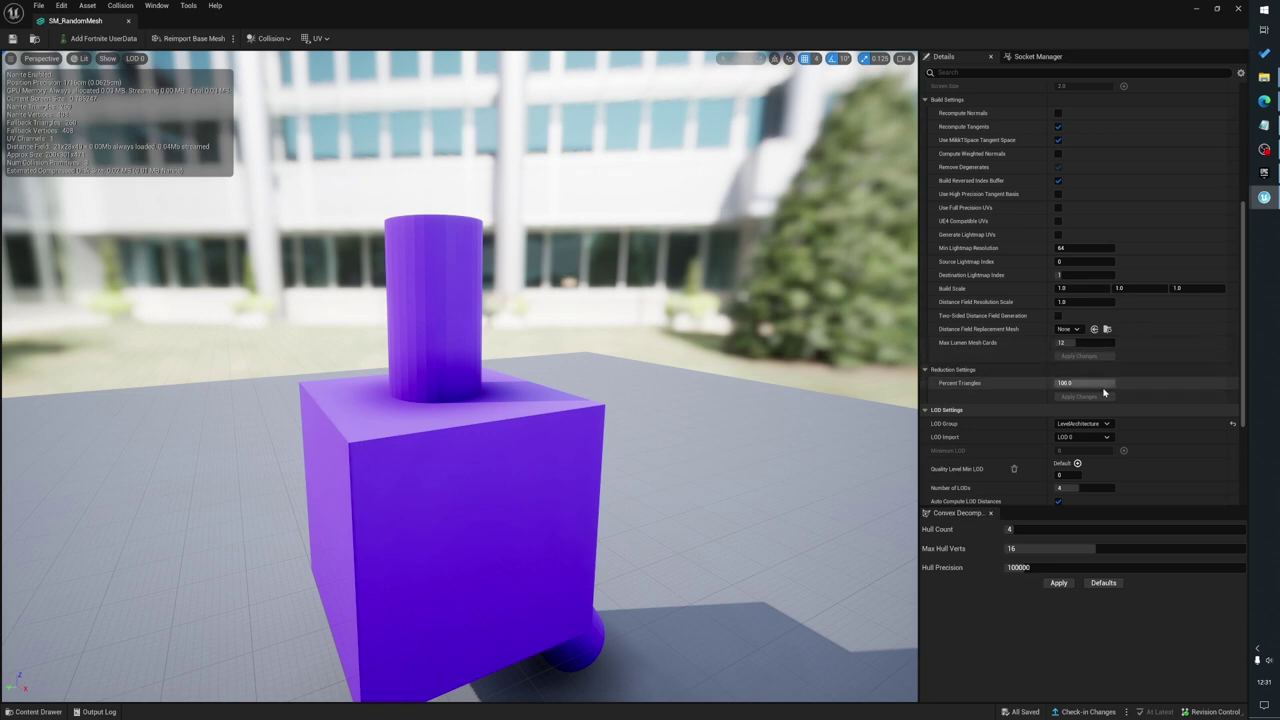
{"action": "left_click_drag", "start_coordinate": [1101, 384], "coordinate": [1065, 384]}
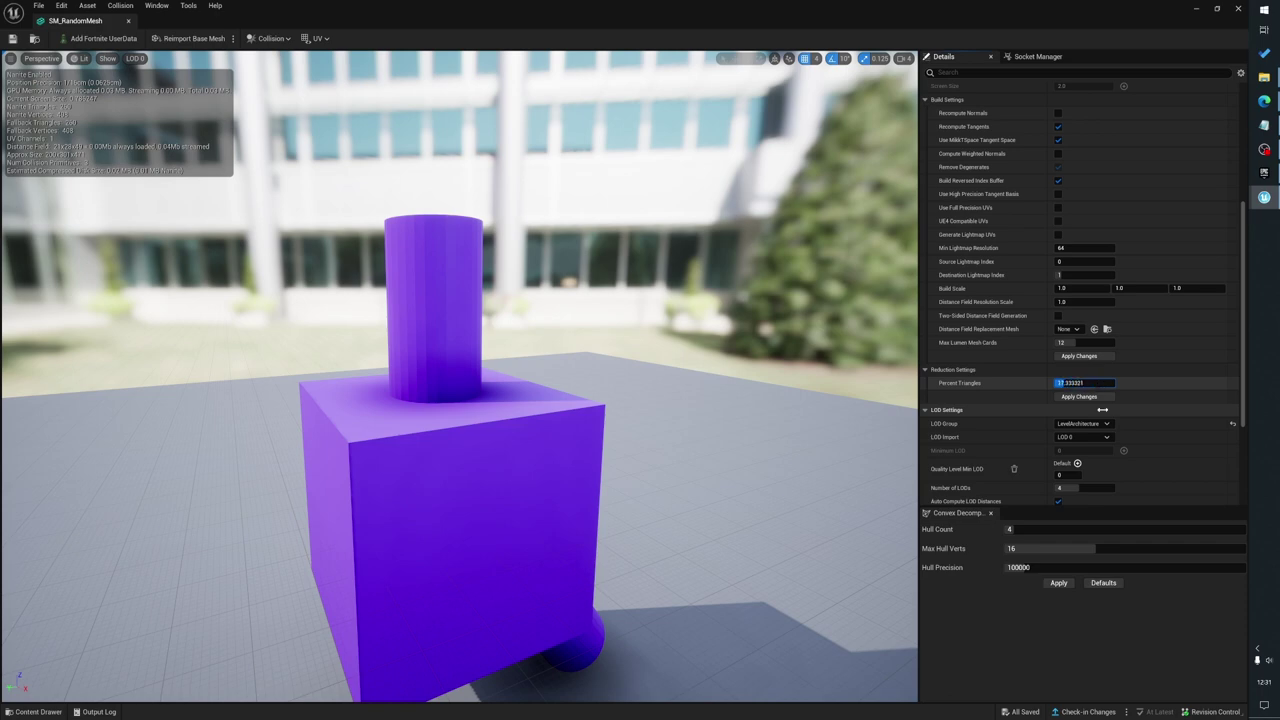
{"action": "left_click", "coordinate": [1102, 399]}
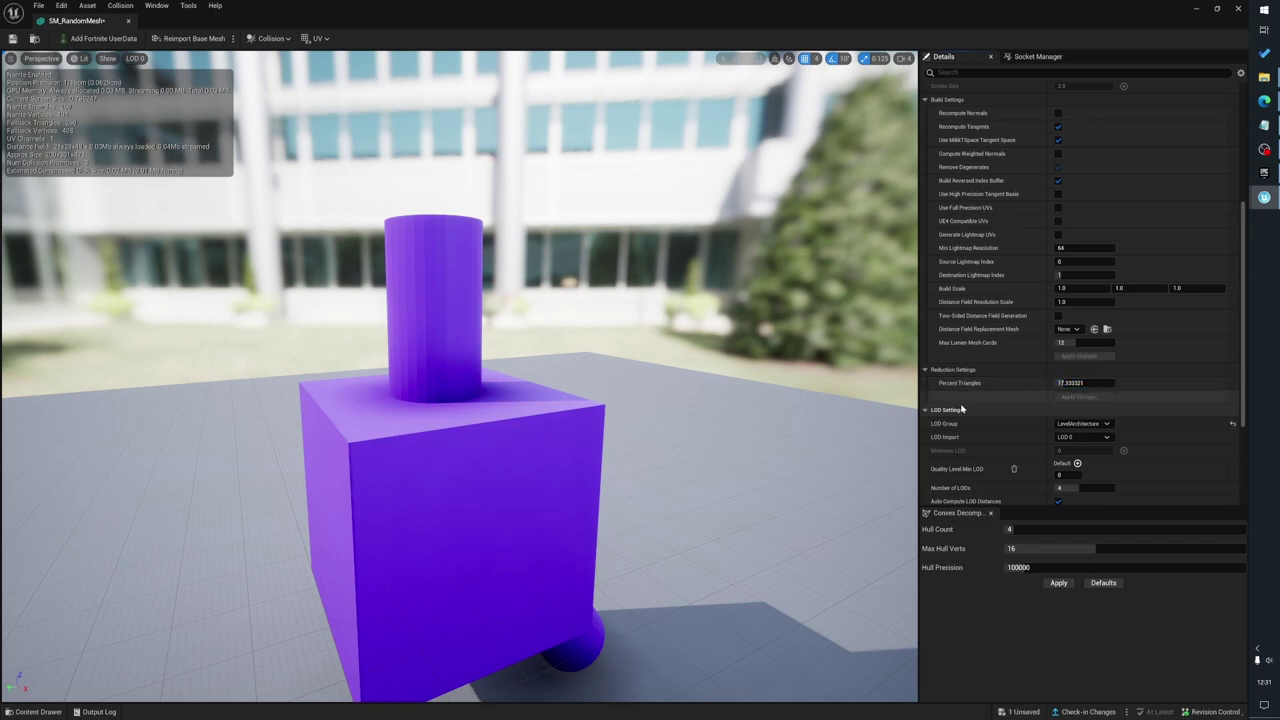
Set LOD 0's triangle percentage to 100 and apply the reduction change
{"action": "left_click", "coordinate": [1098, 382]}
{"action": "type", "text": "100"}
{"action": "key", "text": "Return"}
{"action": "left_click", "coordinate": [1084, 397]}
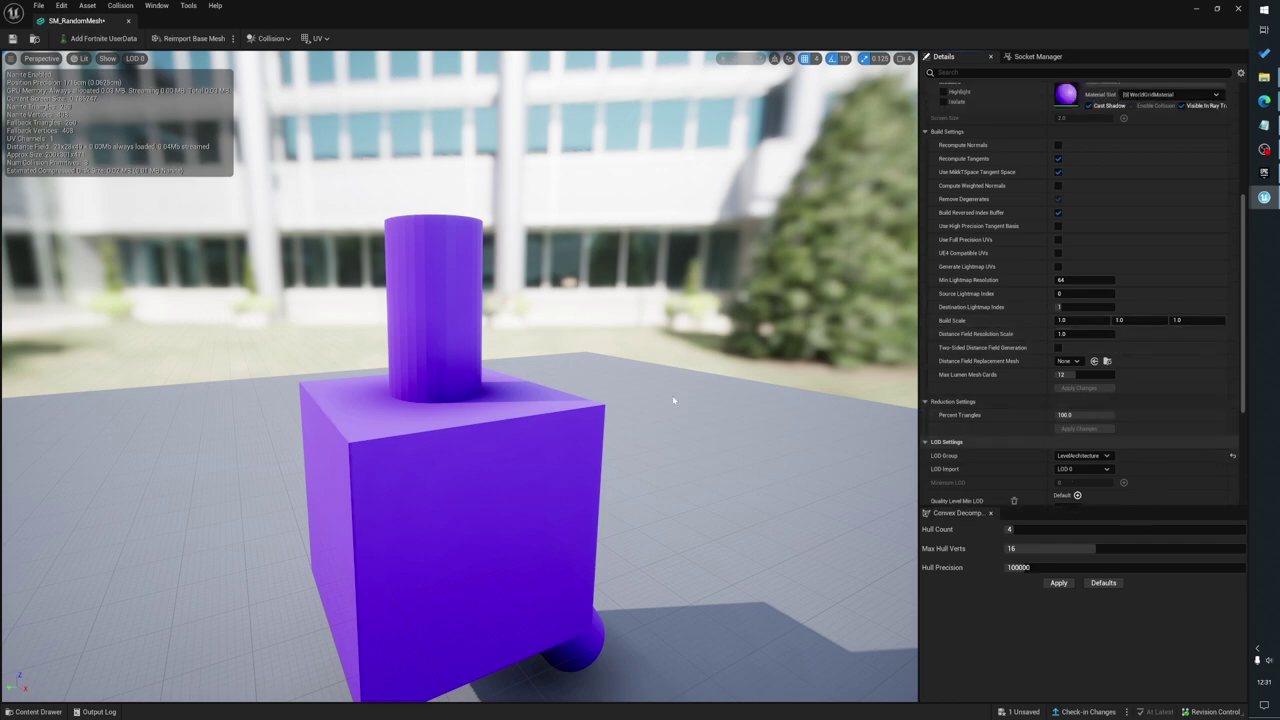
{"action": "left_click", "coordinate": [1085, 414]}
Display SM_RandomMesh at LOD 1 and examine it from close up and from far away
{"action": "scroll", "coordinate": [1090, 300], "scroll_direction": "up", "scroll_amount": 4}
{"action": "left_click", "coordinate": [1083, 203]}
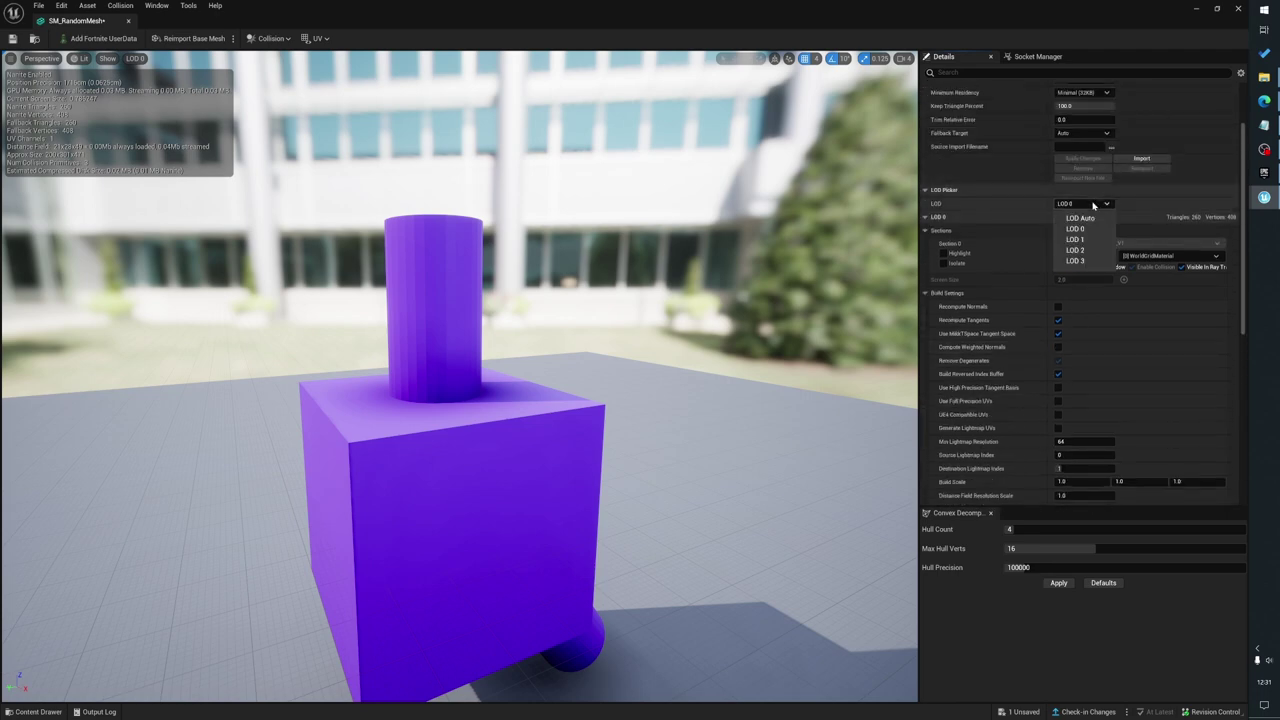
{"action": "left_click", "coordinate": [1080, 240]}
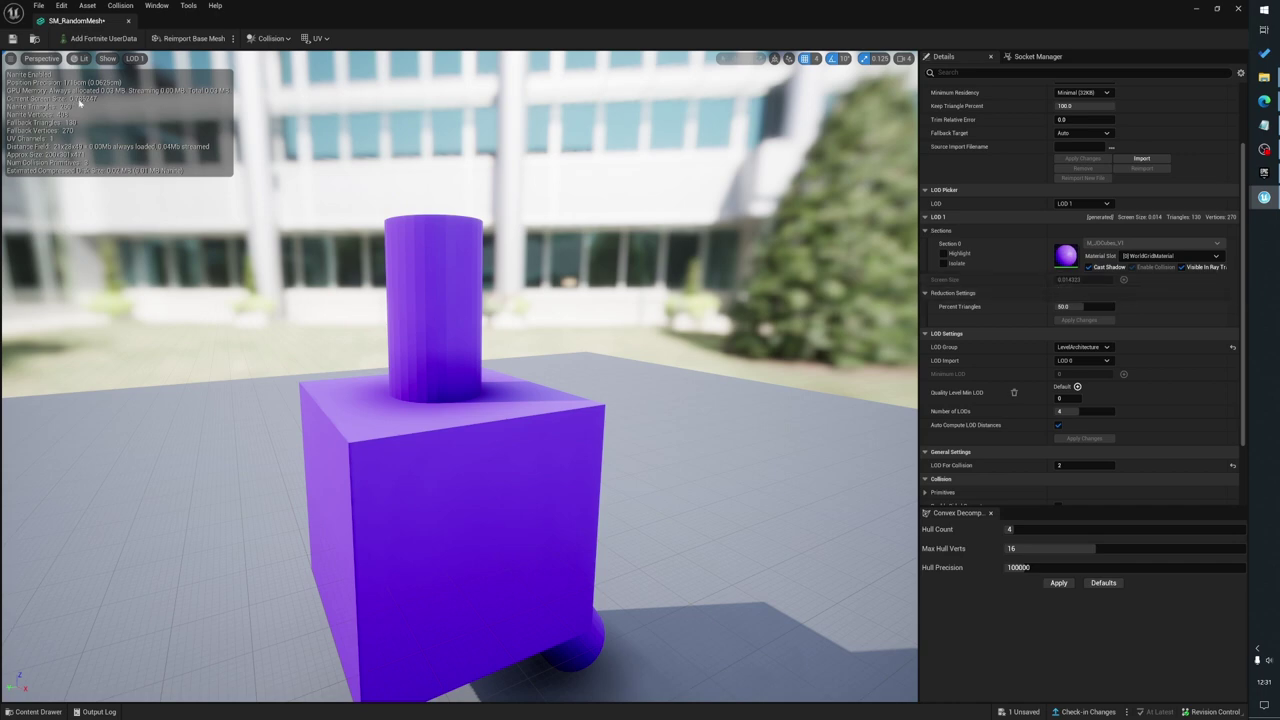
{"action": "mouse_move", "coordinate": [470, 340]}
{"action": "left_mouse_down"}
{"action": "mouse_move", "coordinate": [470, 362]}
{"action": "mouse_move", "coordinate": [470, 326]}
{"action": "left_mouse_up"}
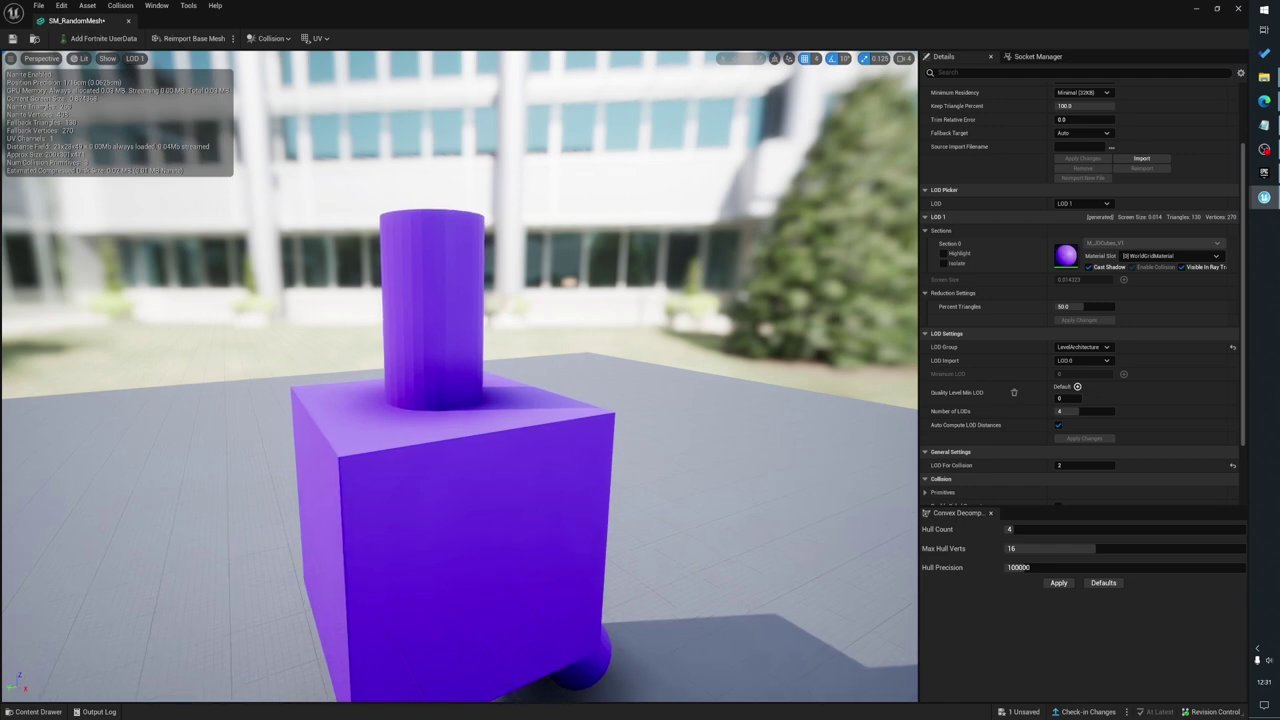
{"action": "scroll", "coordinate": [460, 380], "scroll_direction": "down", "scroll_amount": 5}
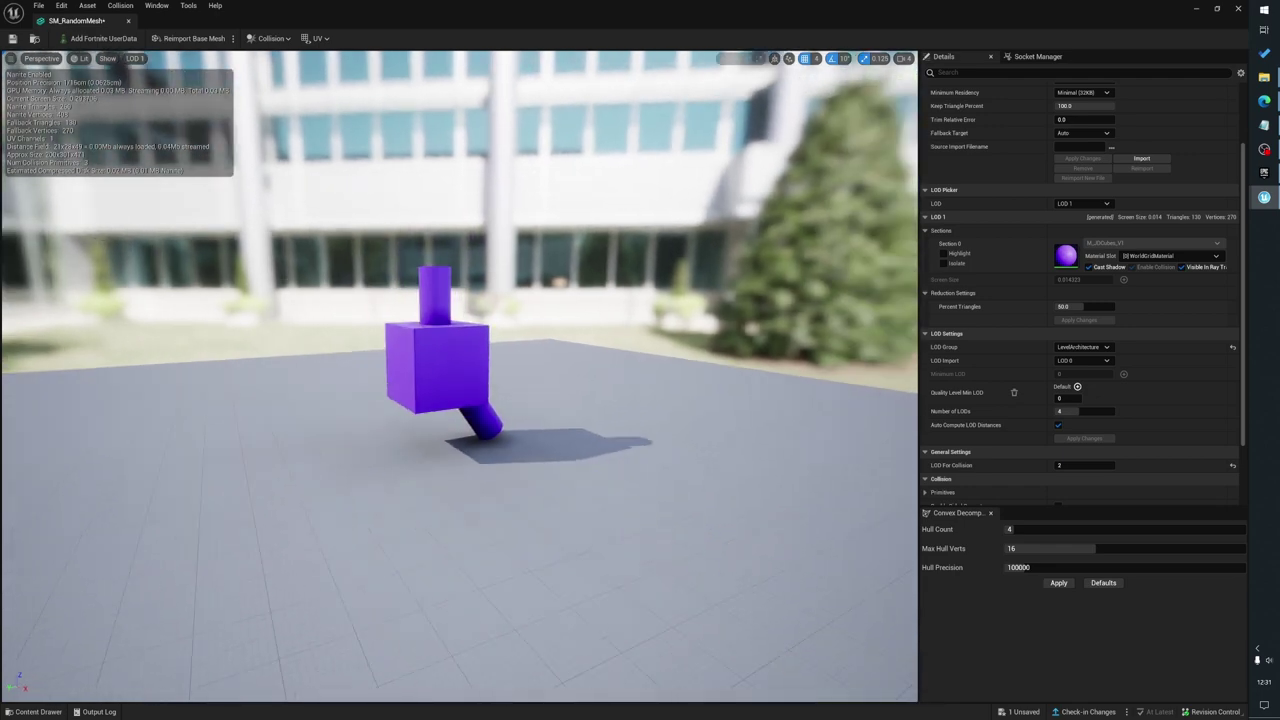
{"action": "left_click_drag", "start_coordinate": [460, 380], "coordinate": [467, 426]}
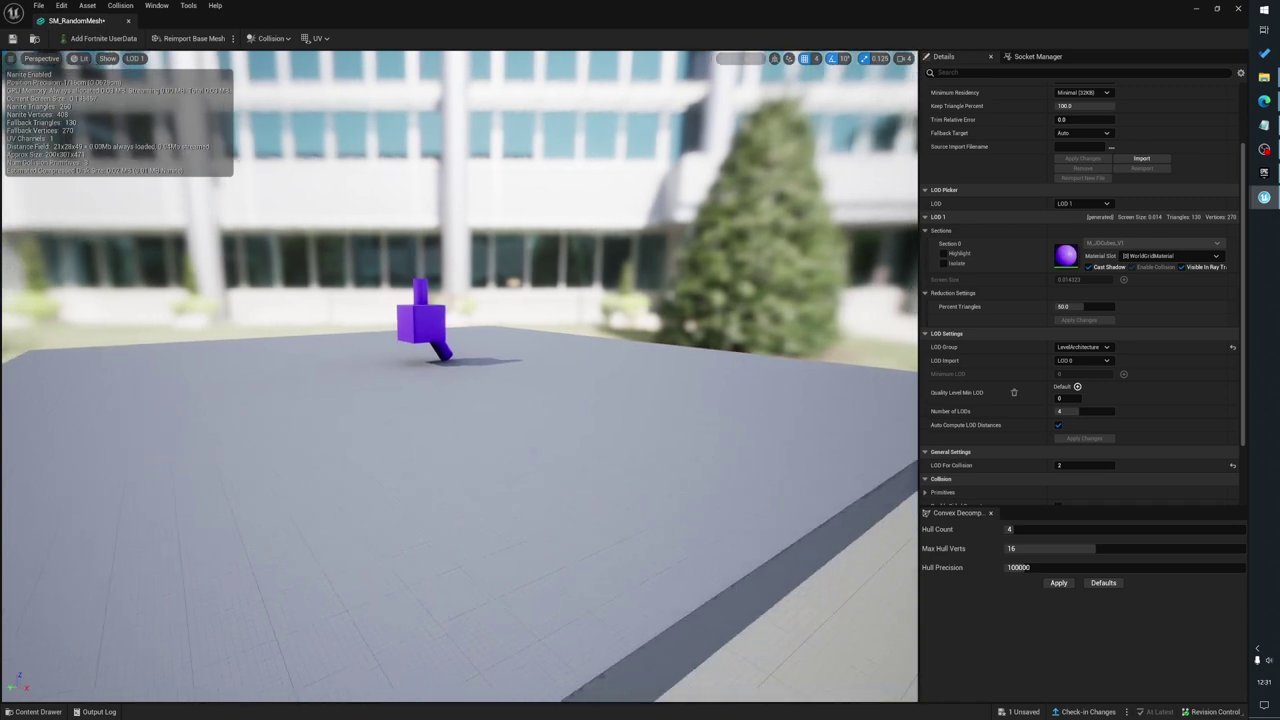
Display SM_RandomMesh at LOD 2 and examine the reduced mesh from a distance
{"action": "left_click", "coordinate": [1094, 204]}
{"action": "left_click", "coordinate": [1088, 249]}
{"action": "left_click_drag", "start_coordinate": [696, 331], "coordinate": [664, 330], "text": "alt"}
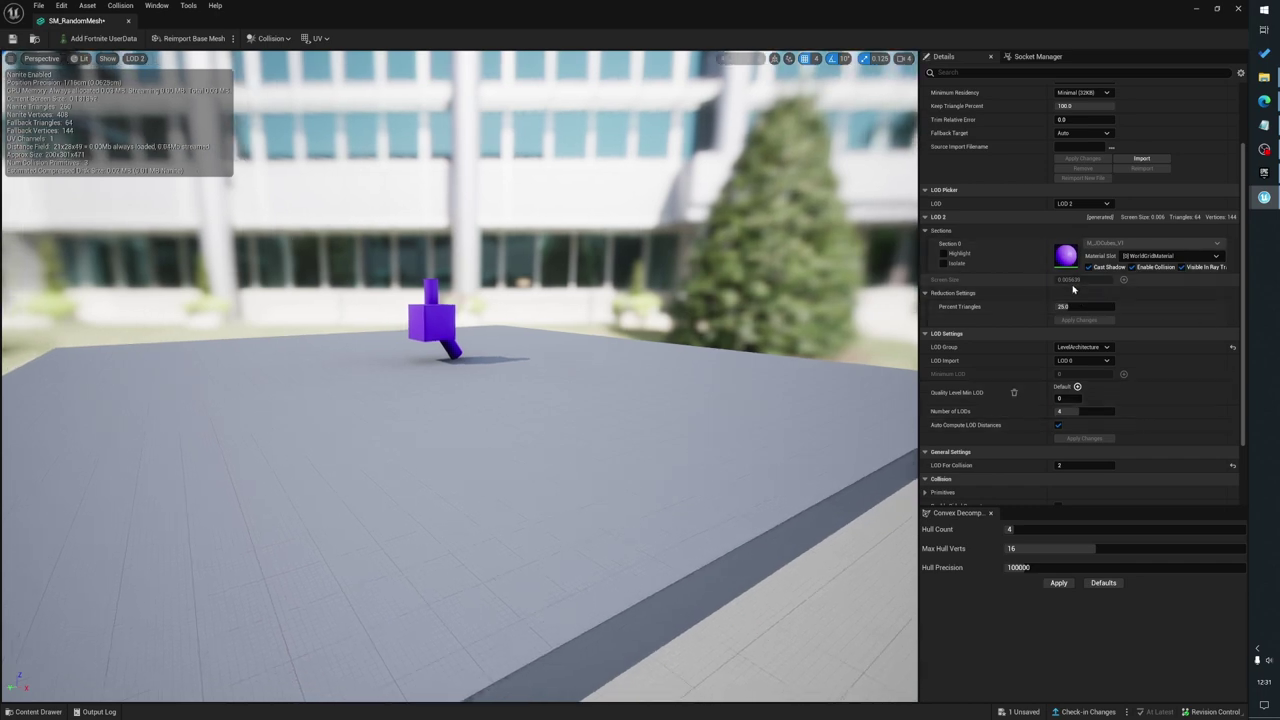
{"action": "left_click_drag", "start_coordinate": [566, 338], "coordinate": [556, 371]}
{"action": "mouse_move", "coordinate": [554, 405]}
{"action": "right_mouse_down"}
{"action": "mouse_move", "coordinate": [565, 405]}
{"action": "mouse_move", "coordinate": [540, 405]}
{"action": "mouse_move", "coordinate": [554, 405]}
{"action": "right_mouse_up"}
{"action": "left_click_drag", "start_coordinate": [467, 305], "coordinate": [521, 308]}
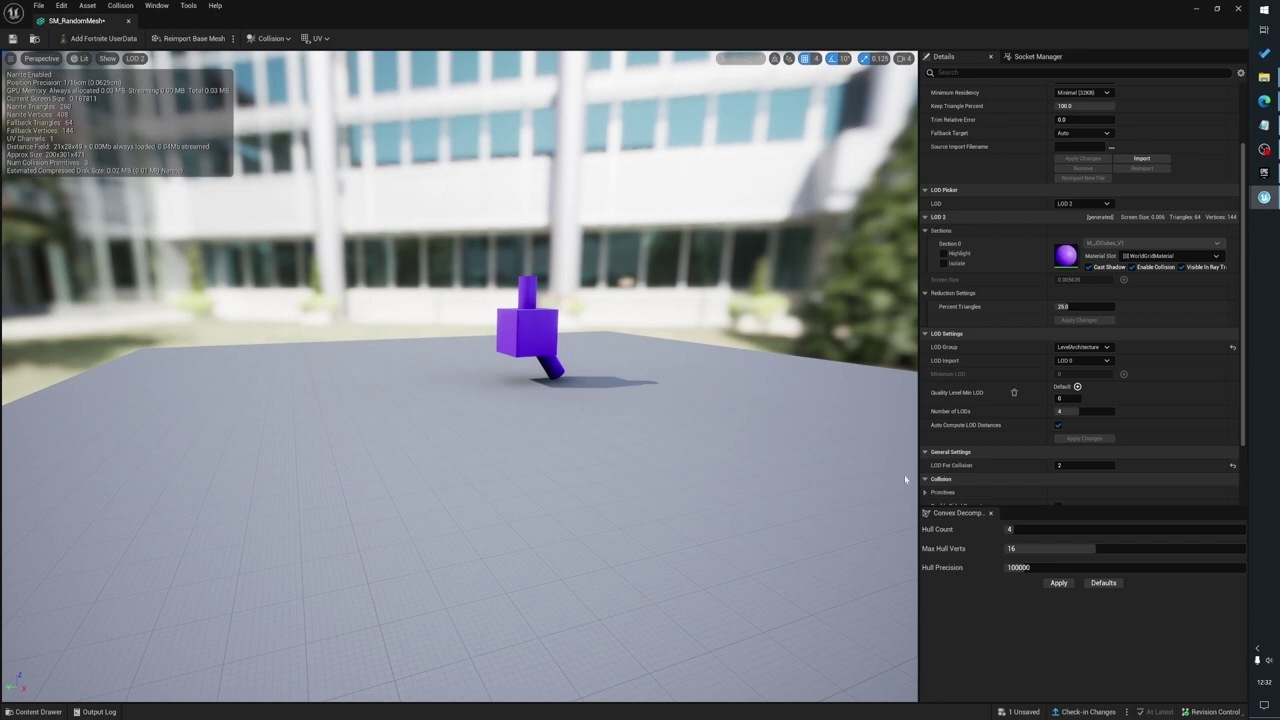
{"action": "key", "text": "alt+Tab"}
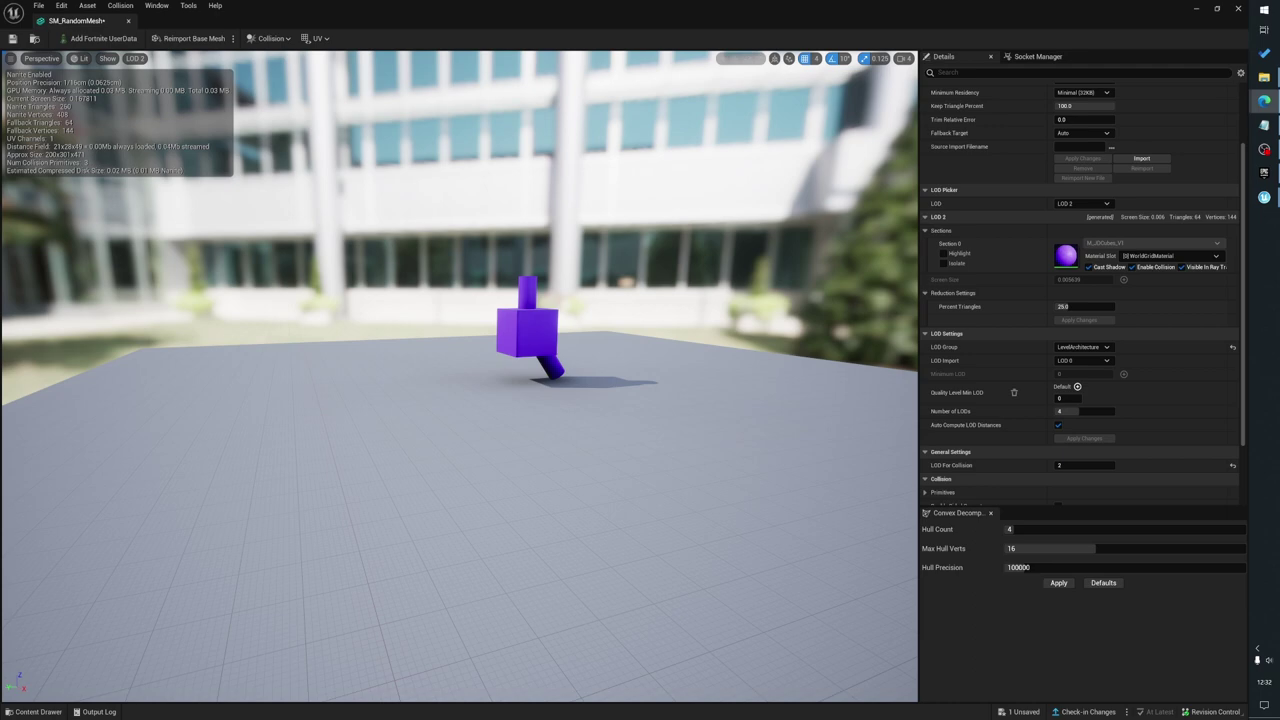
{"action": "right_click_drag", "start_coordinate": [462, 438], "coordinate": [510, 437]}
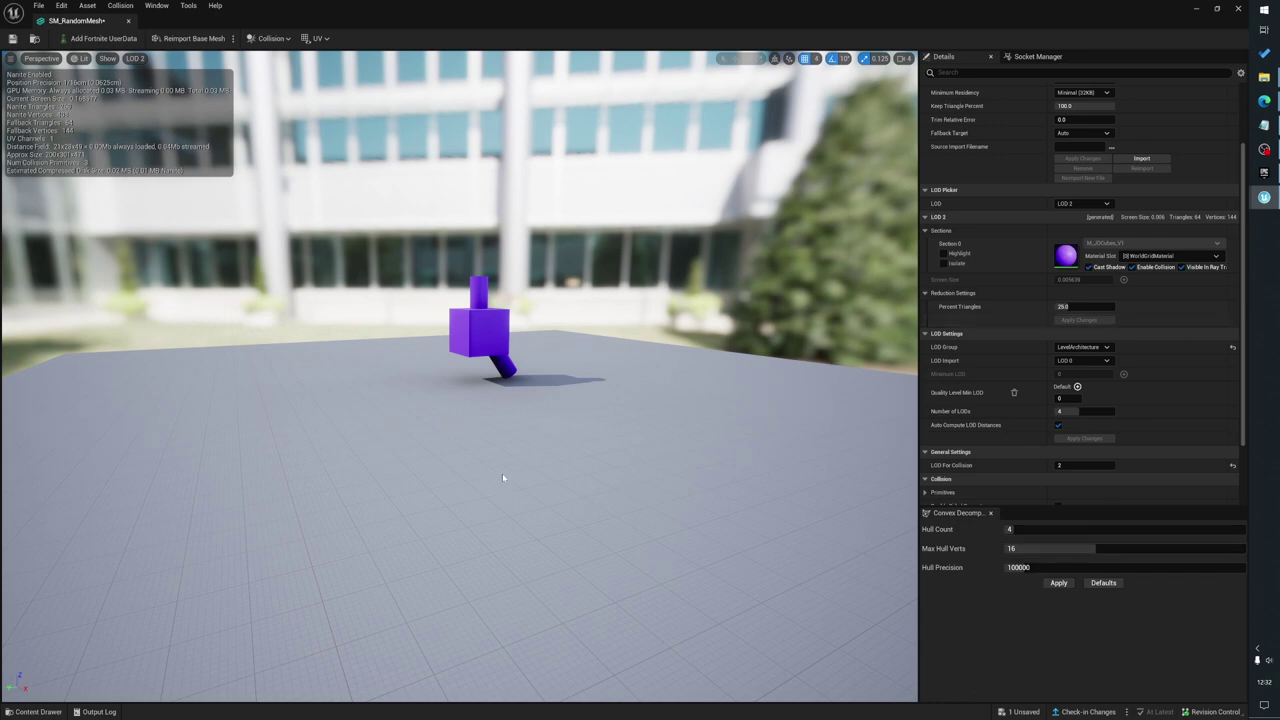
{"action": "left_click_drag", "start_coordinate": [503, 478], "coordinate": [496, 442]}
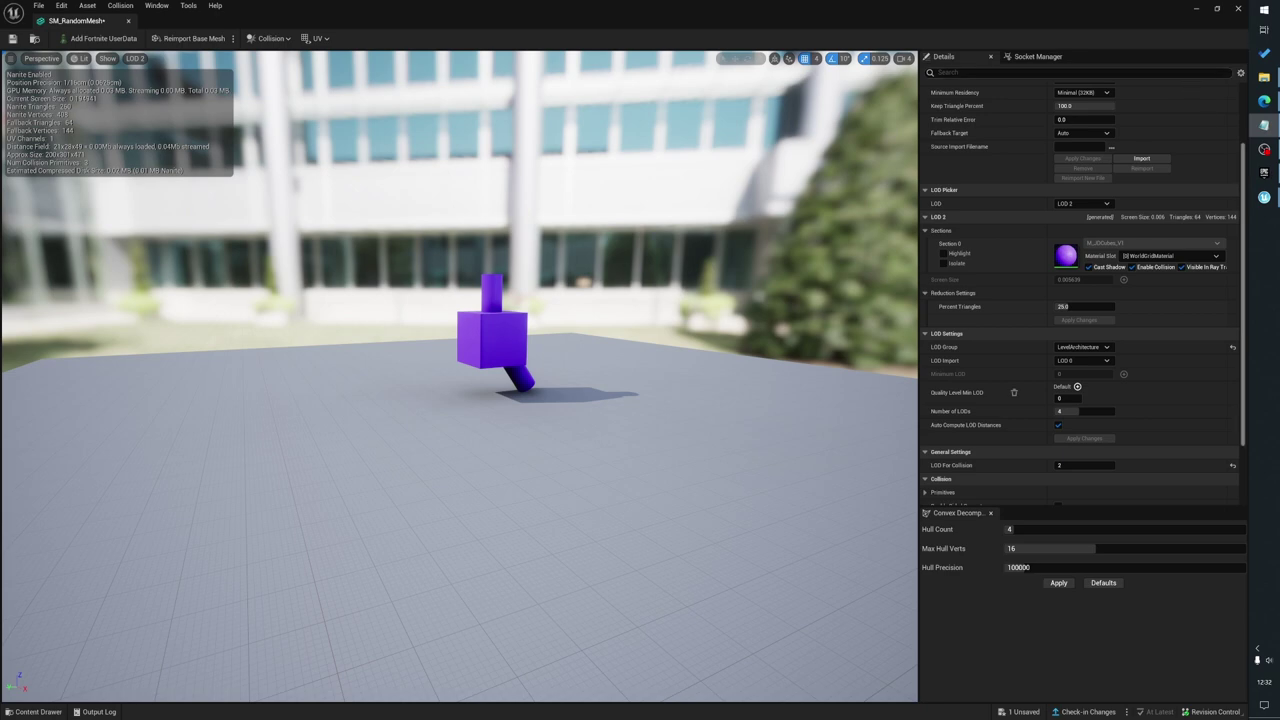
{"action": "mouse_move", "coordinate": [1262, 131]}
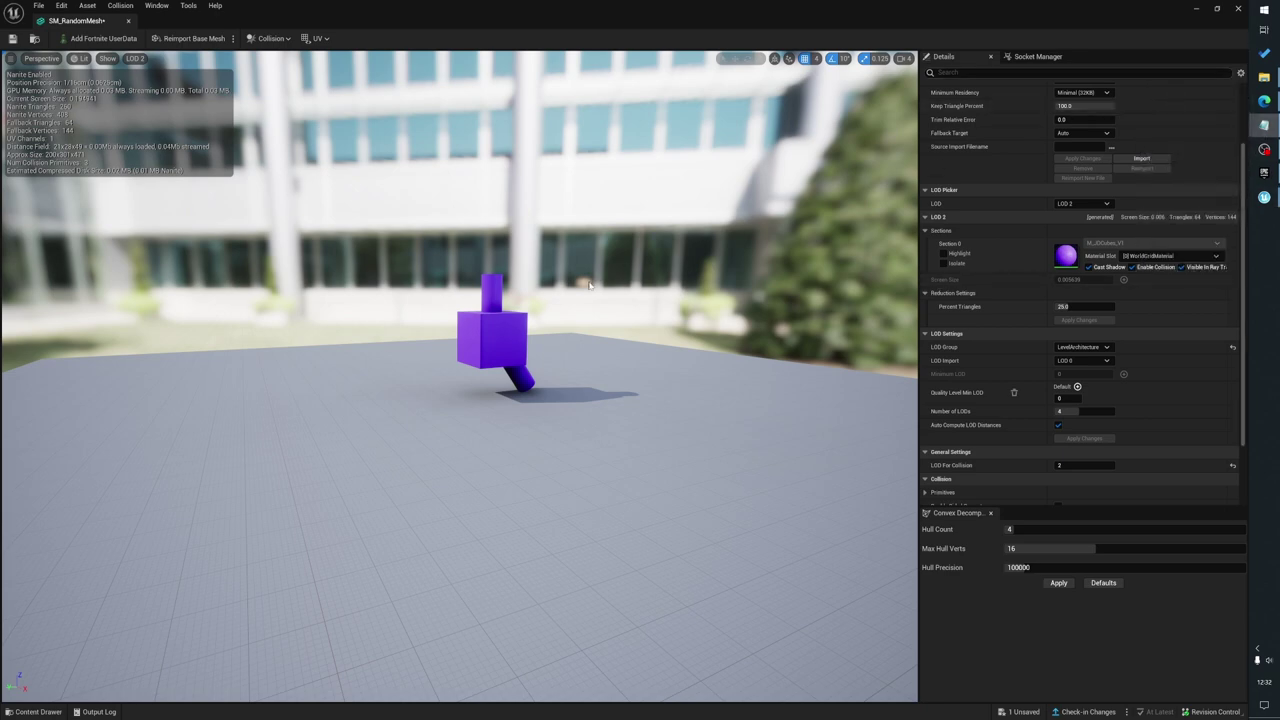
{"action": "left_click_drag", "start_coordinate": [481, 384], "coordinate": [481, 370]}
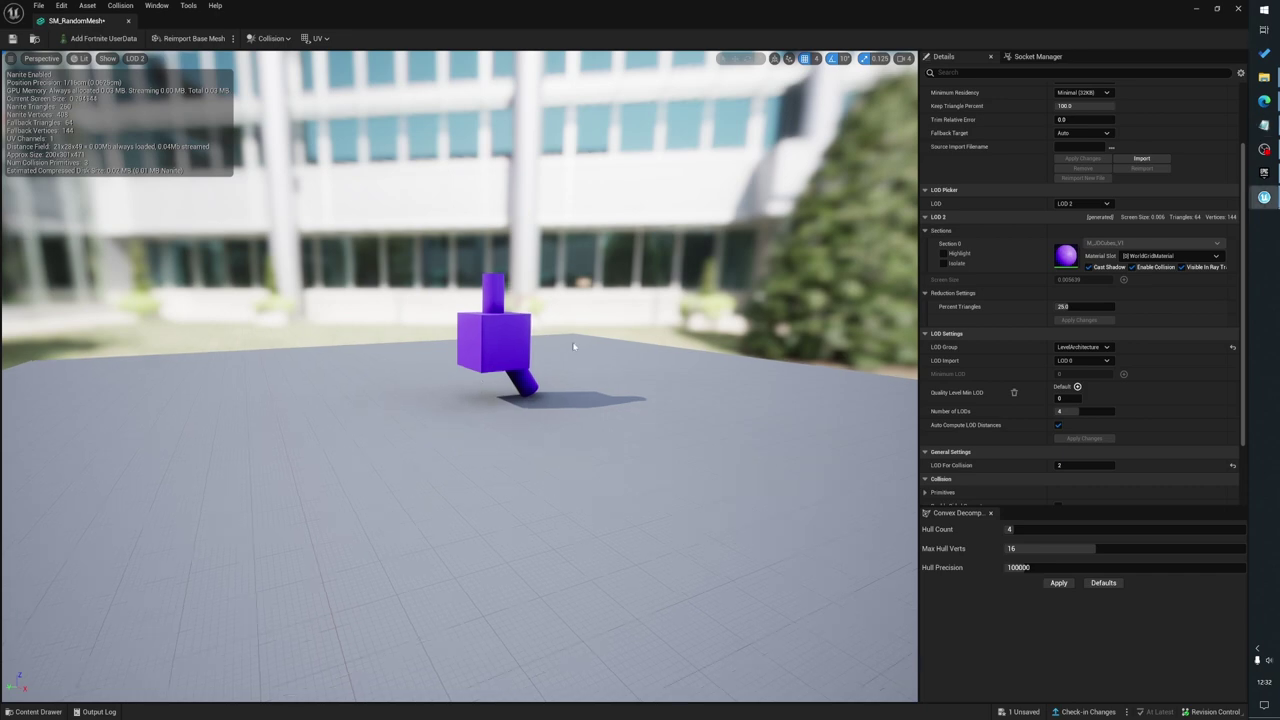
{"action": "mouse_move", "coordinate": [608, 339]}
{"action": "left_mouse_down"}
{"action": "mouse_move", "coordinate": [624, 346]}
{"action": "mouse_move", "coordinate": [604, 360]}
{"action": "left_mouse_up"}
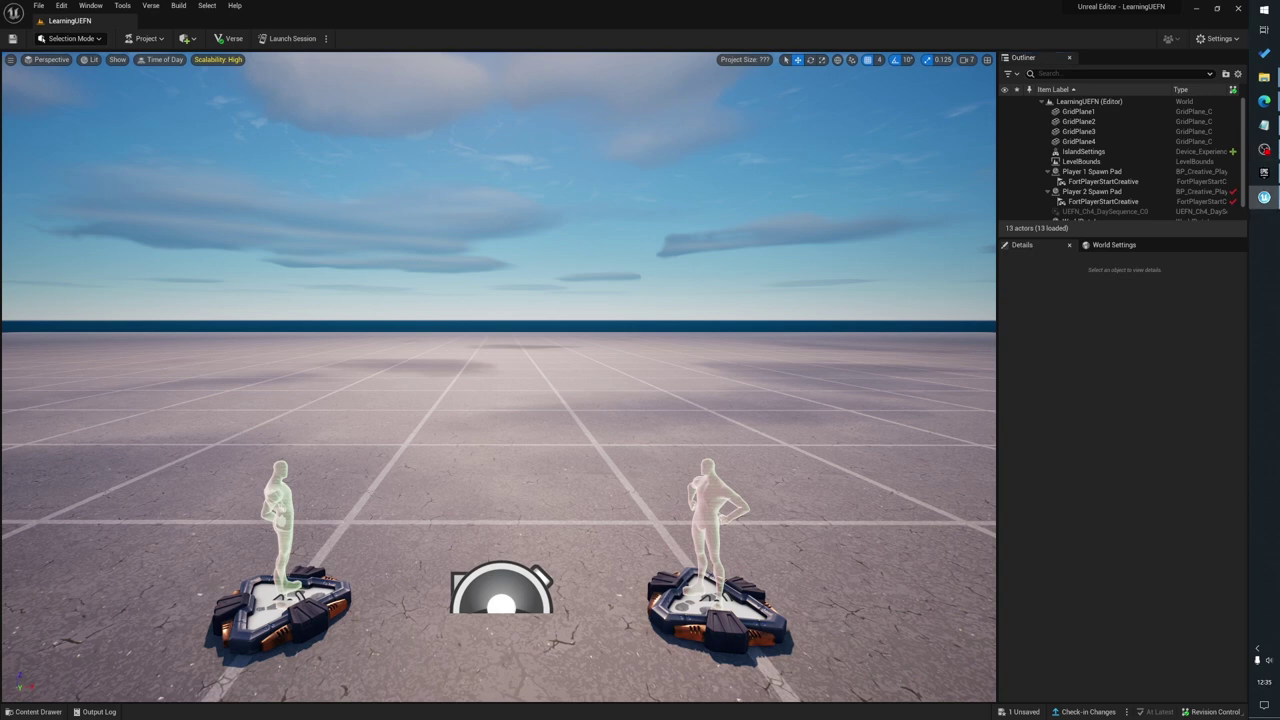
{"action": "scroll", "coordinate": [603, 397], "scroll_direction": "down", "scroll_amount": 5}
{"action": "scroll", "coordinate": [610, 405], "scroll_direction": "up", "scroll_amount": 7}
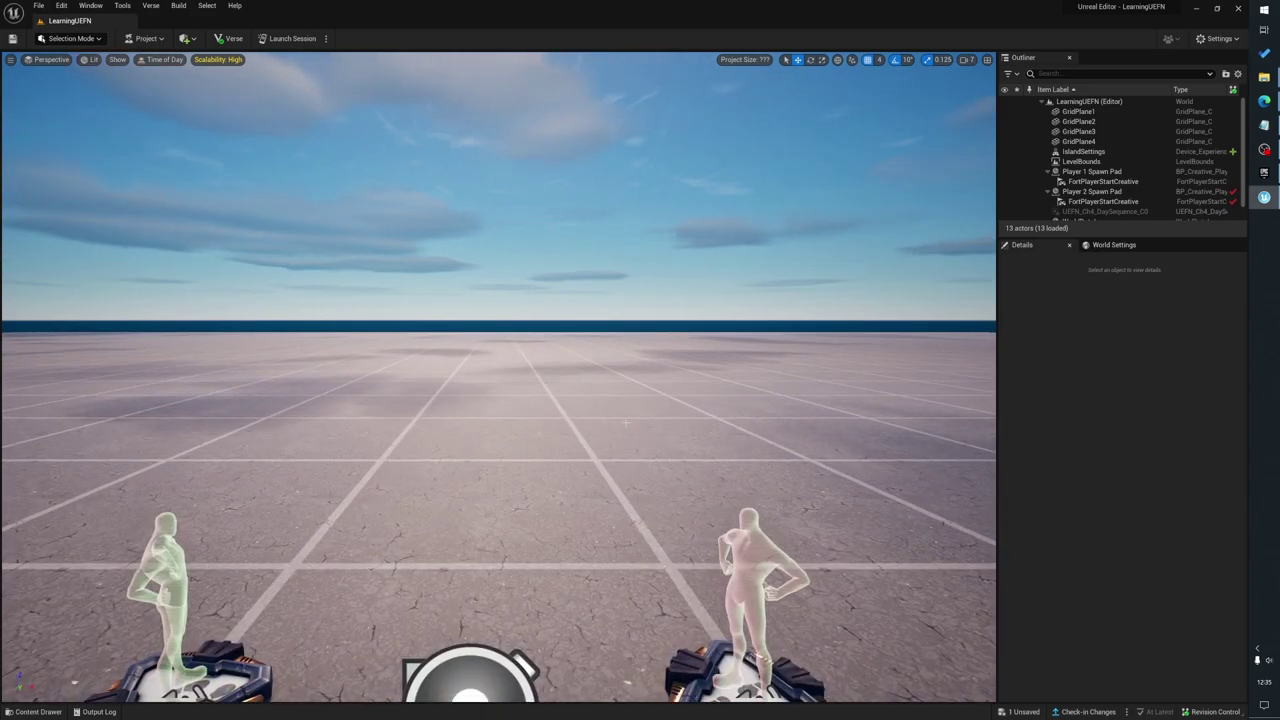
Create a folder named Blueprints in the LearningUEFN Content folder
{"action": "key", "text": "ctrl+space"}
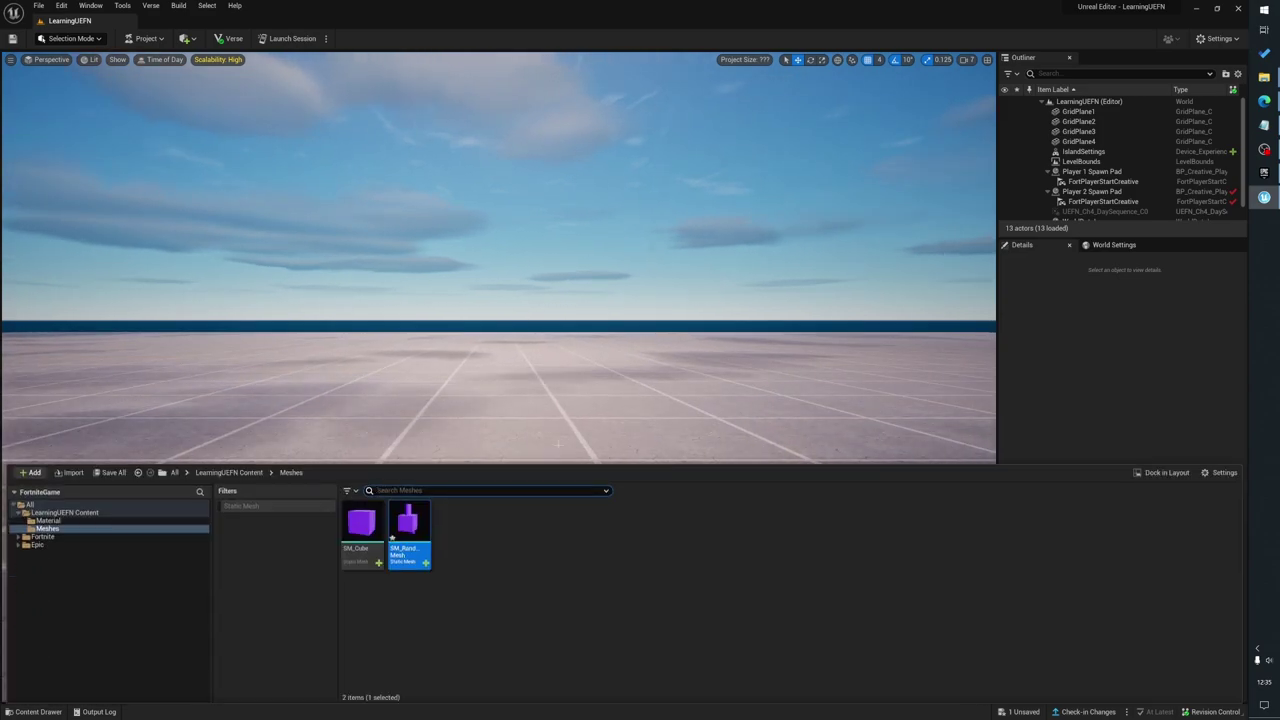
{"action": "left_click", "coordinate": [229, 473]}
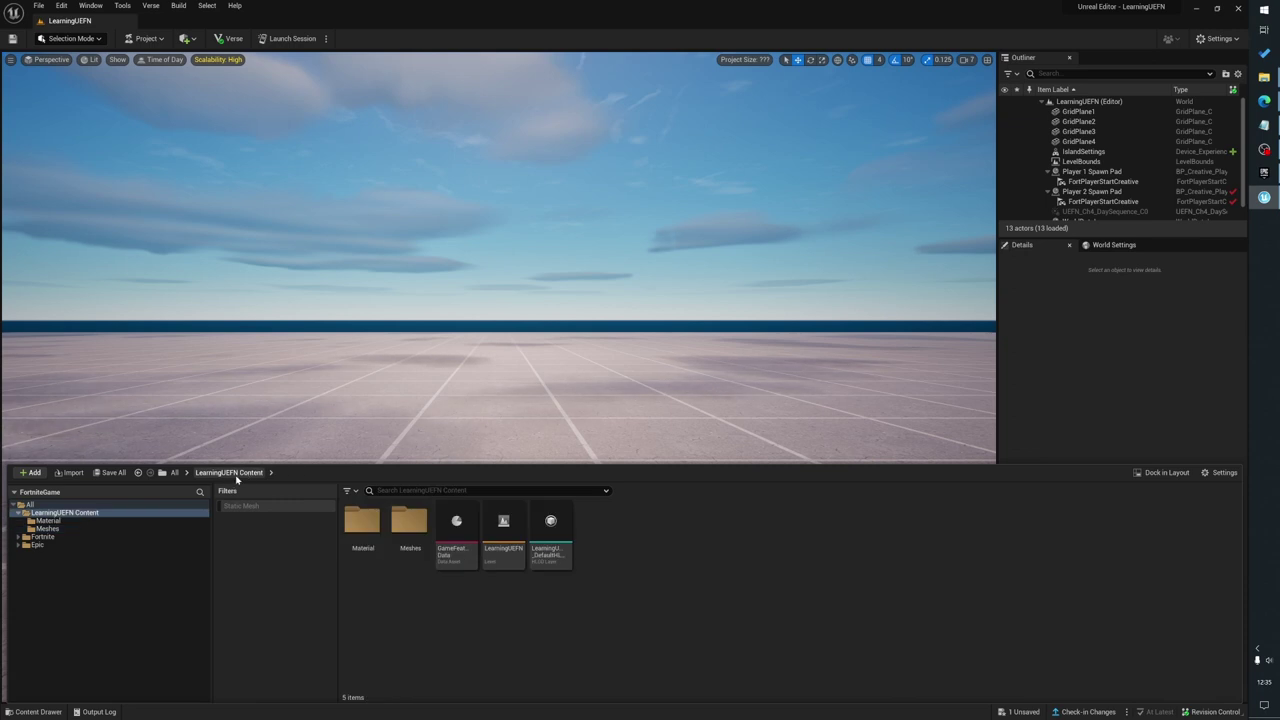
{"action": "right_click", "coordinate": [672, 529]}
{"action": "left_click", "coordinate": [705, 309]}
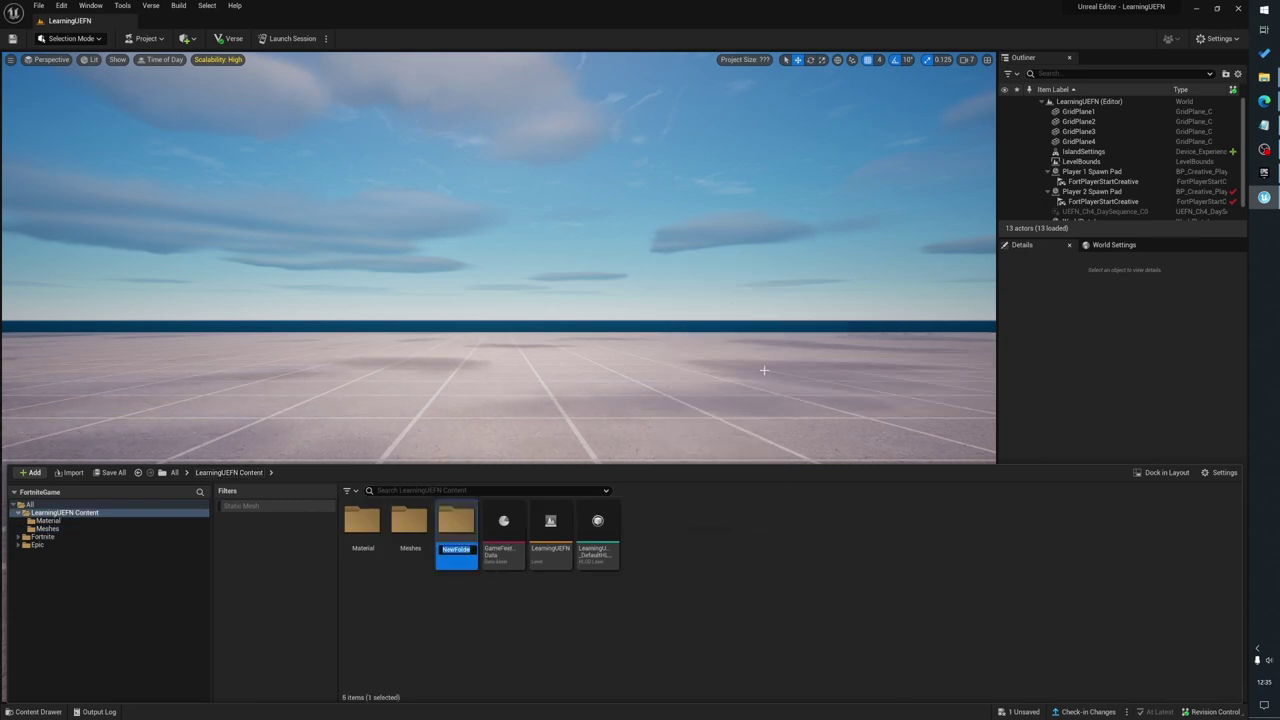
{"action": "type", "text": "Blueprints"}
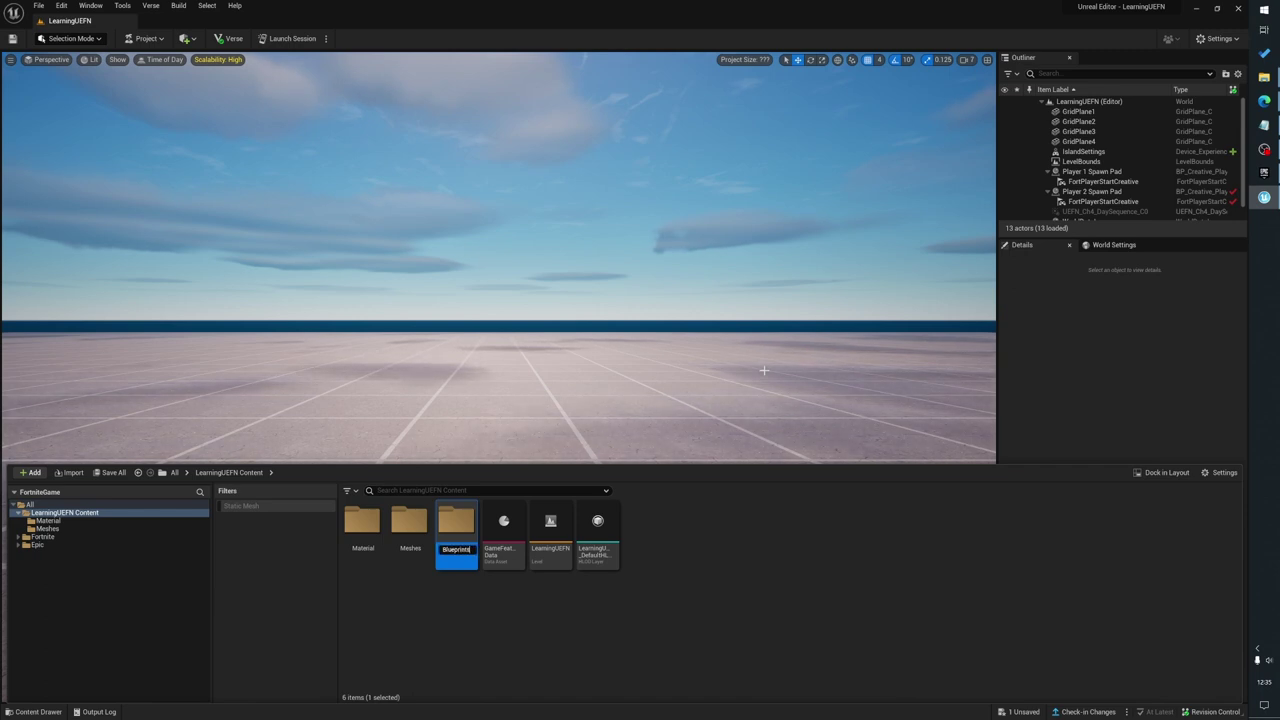
{"action": "key", "text": "Return"}
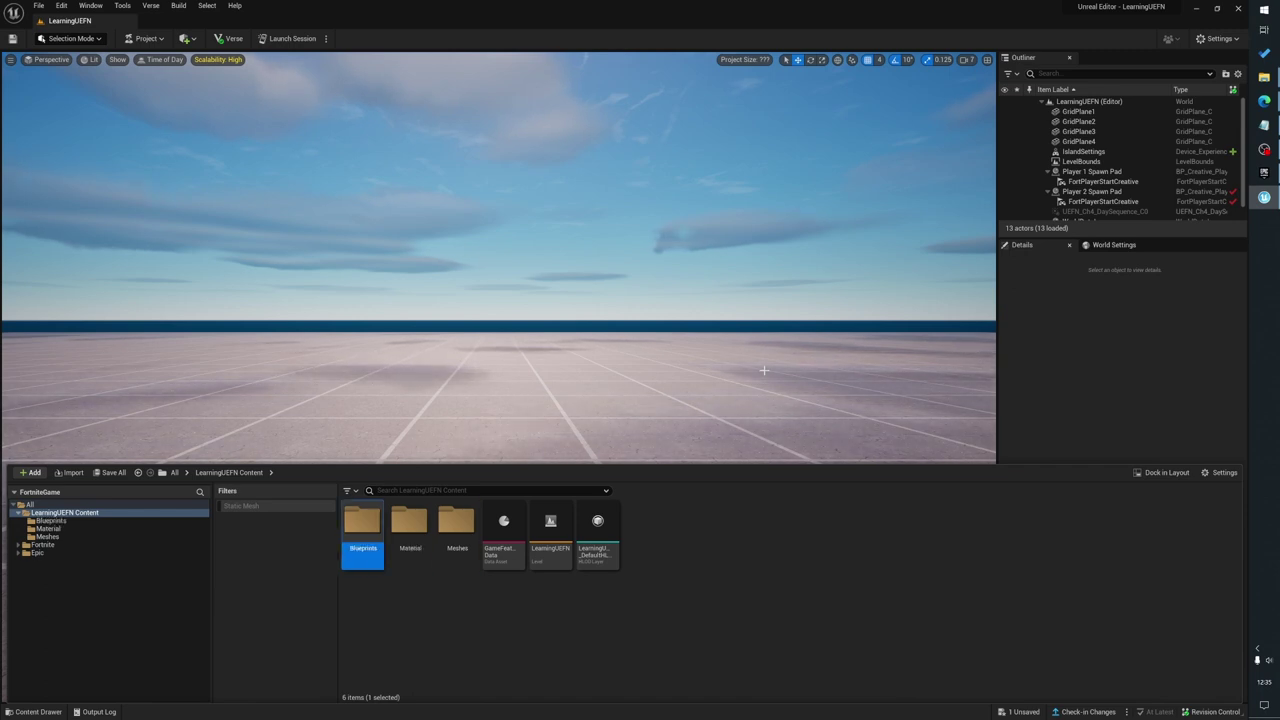
Create a Building Prop blueprint class named BP_Destructable_V1 inside the Blueprints folder
{"action": "double_click", "coordinate": [363, 545]}
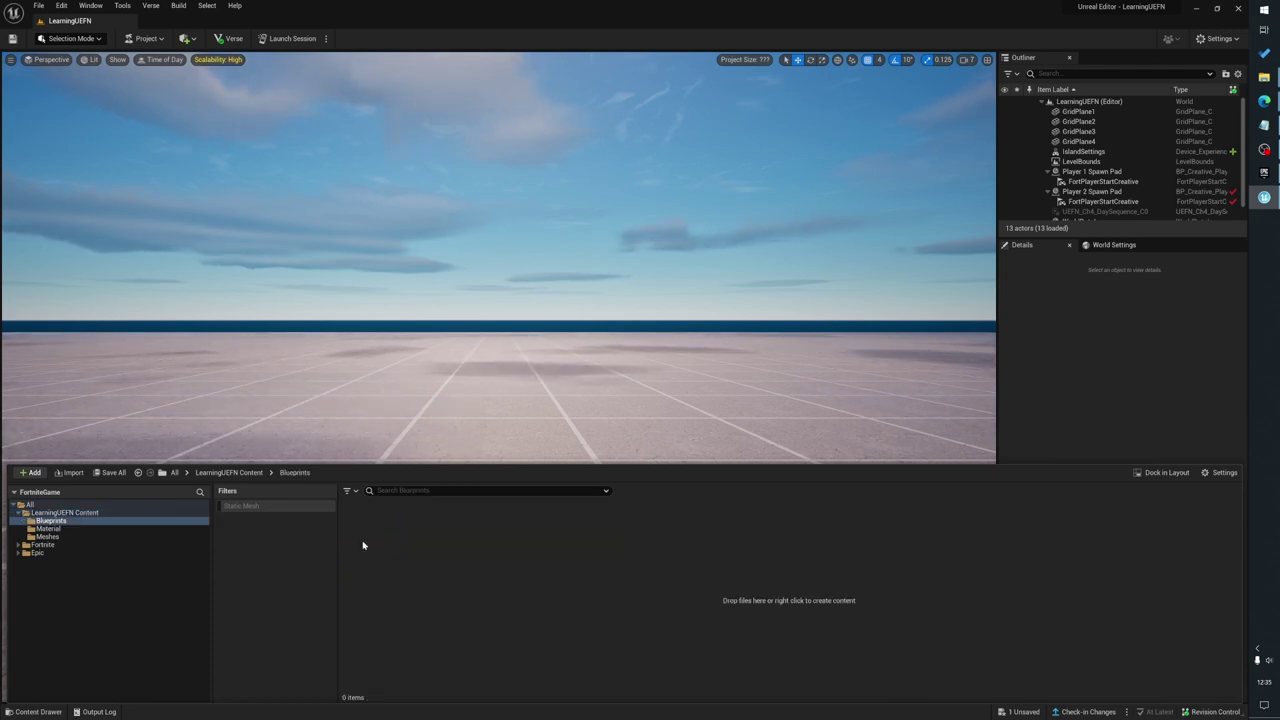
{"action": "right_click", "coordinate": [424, 521]}
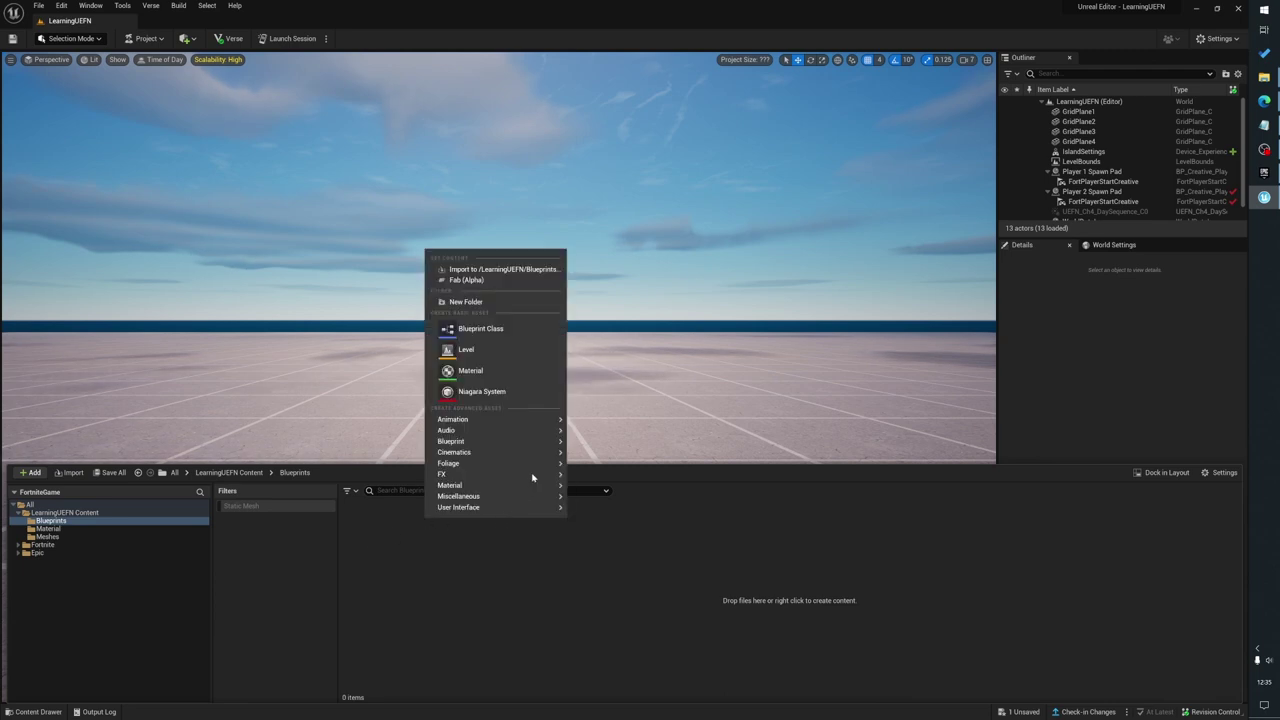
{"action": "left_click", "coordinate": [494, 332]}
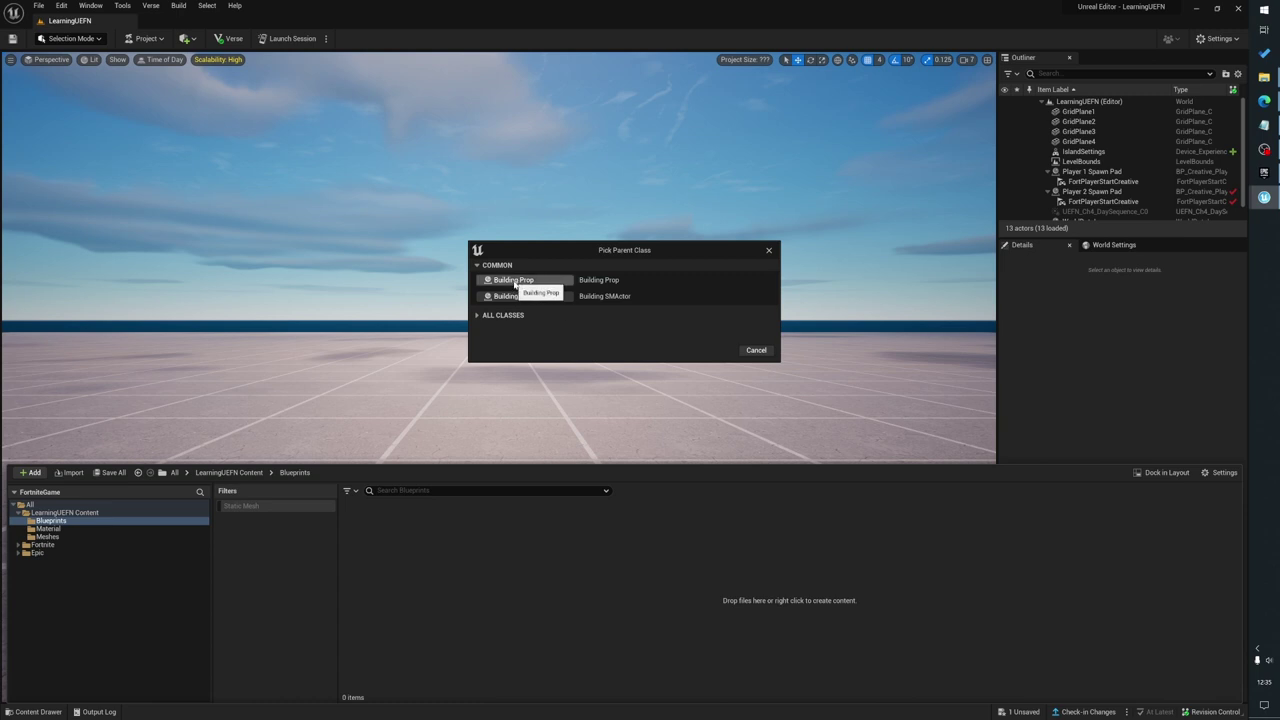
{"action": "left_click", "coordinate": [515, 281]}
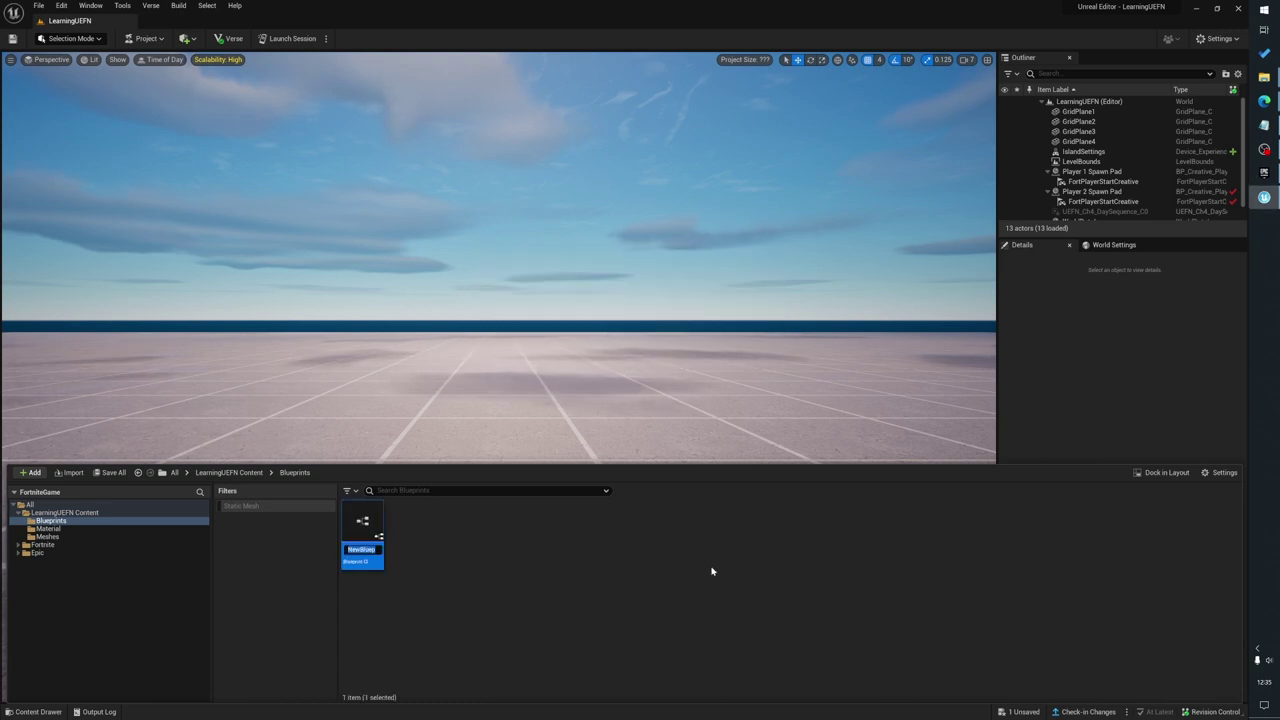
{"action": "type", "text": "BP_"}
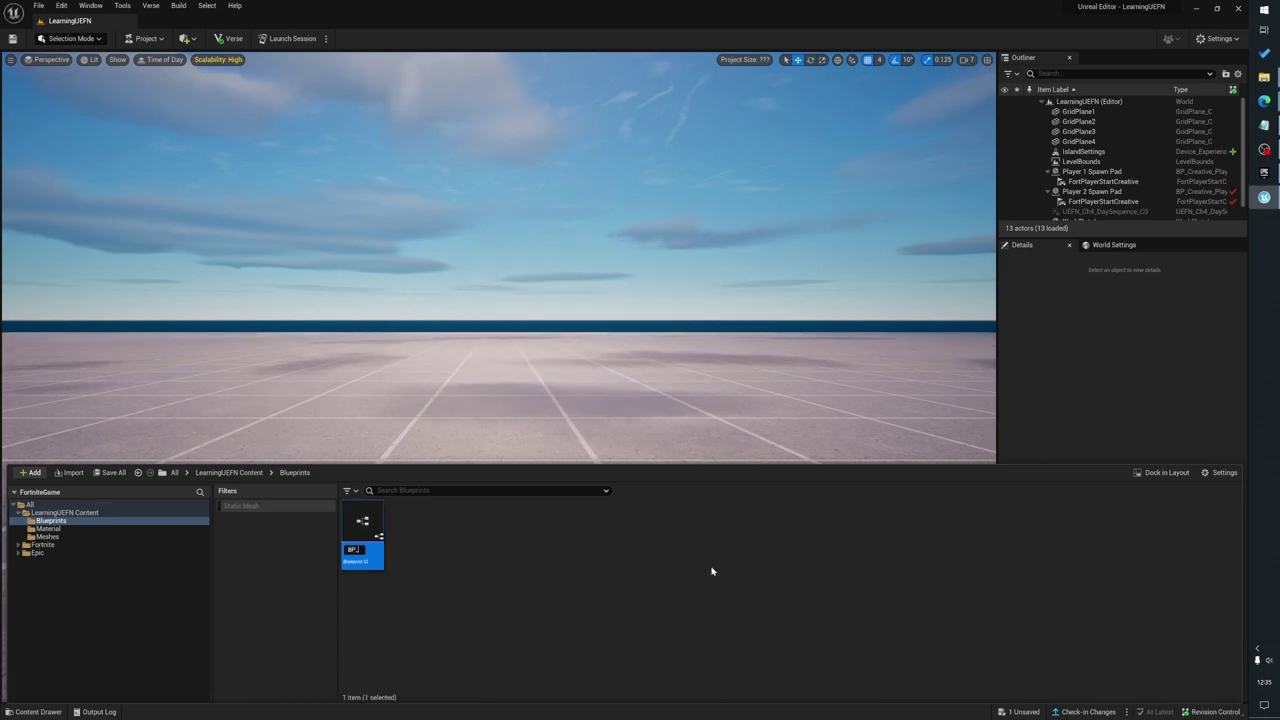
{"action": "type", "text": "Destructa"}
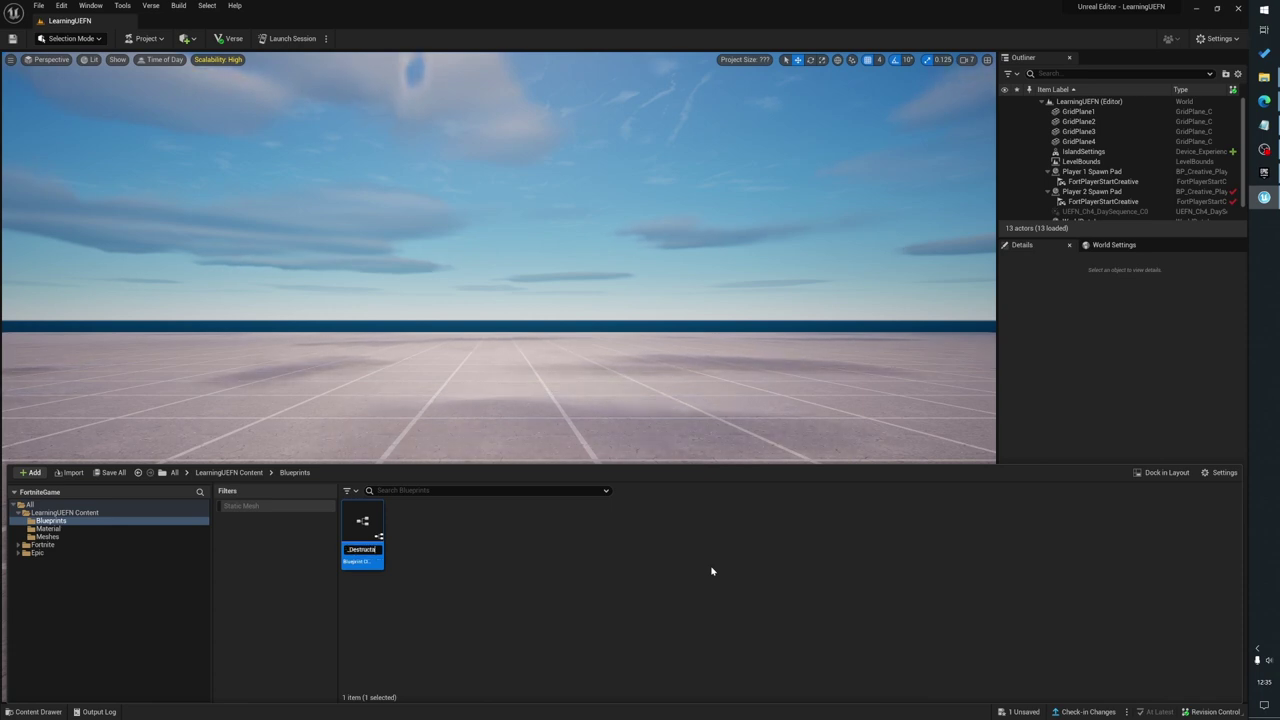
{"action": "type", "text": "ble_V1"}
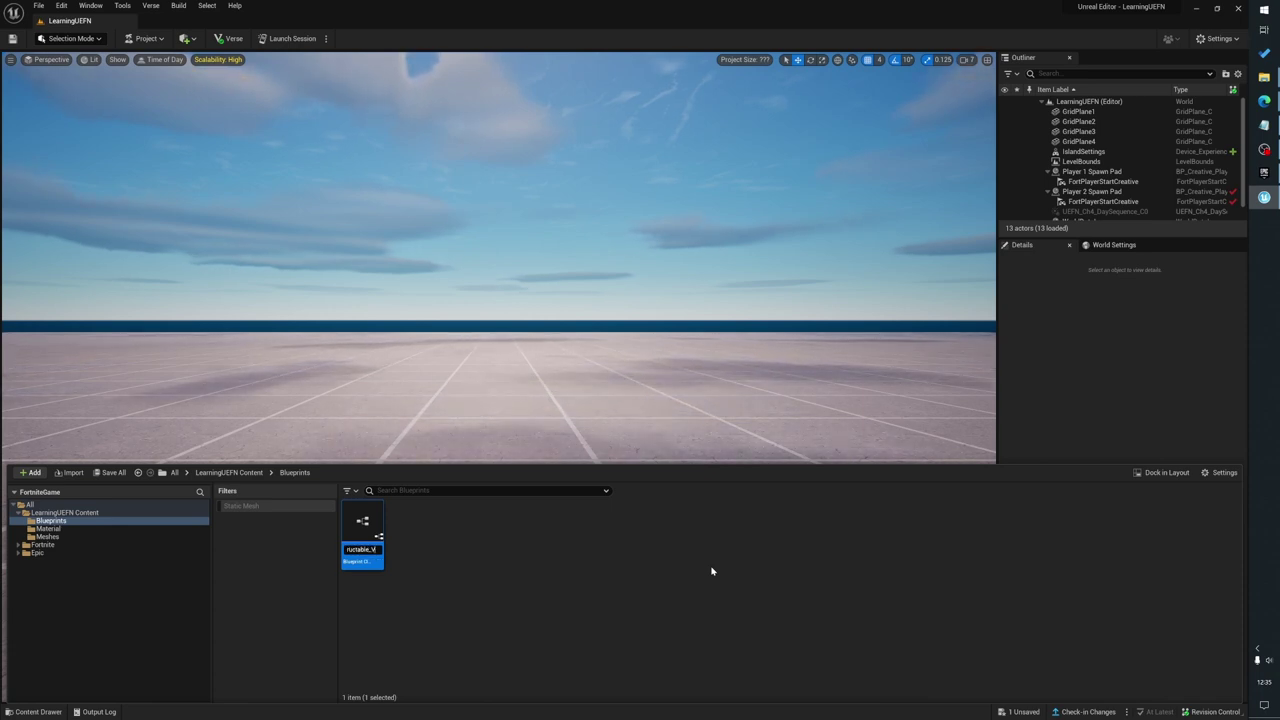
Open the BP_Destructable_V1 blueprint for editing and look over its class defaults
{"action": "double_click", "coordinate": [363, 542]}
{"action": "left_click_drag", "start_coordinate": [500, 300], "coordinate": [506, 275]}
{"action": "scroll", "coordinate": [498, 400], "scroll_direction": "down", "scroll_amount": 5}
{"action": "key", "text": "ctrl+space"}
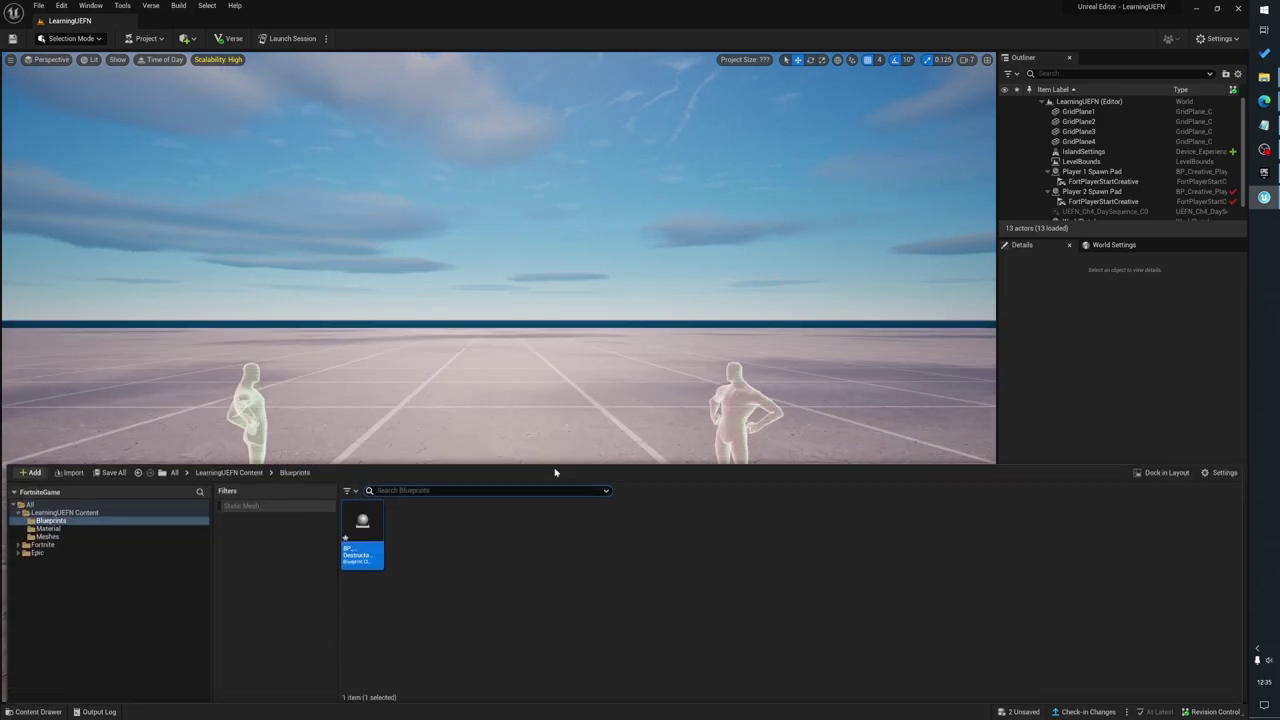
{"action": "mouse_move", "coordinate": [373, 525]}
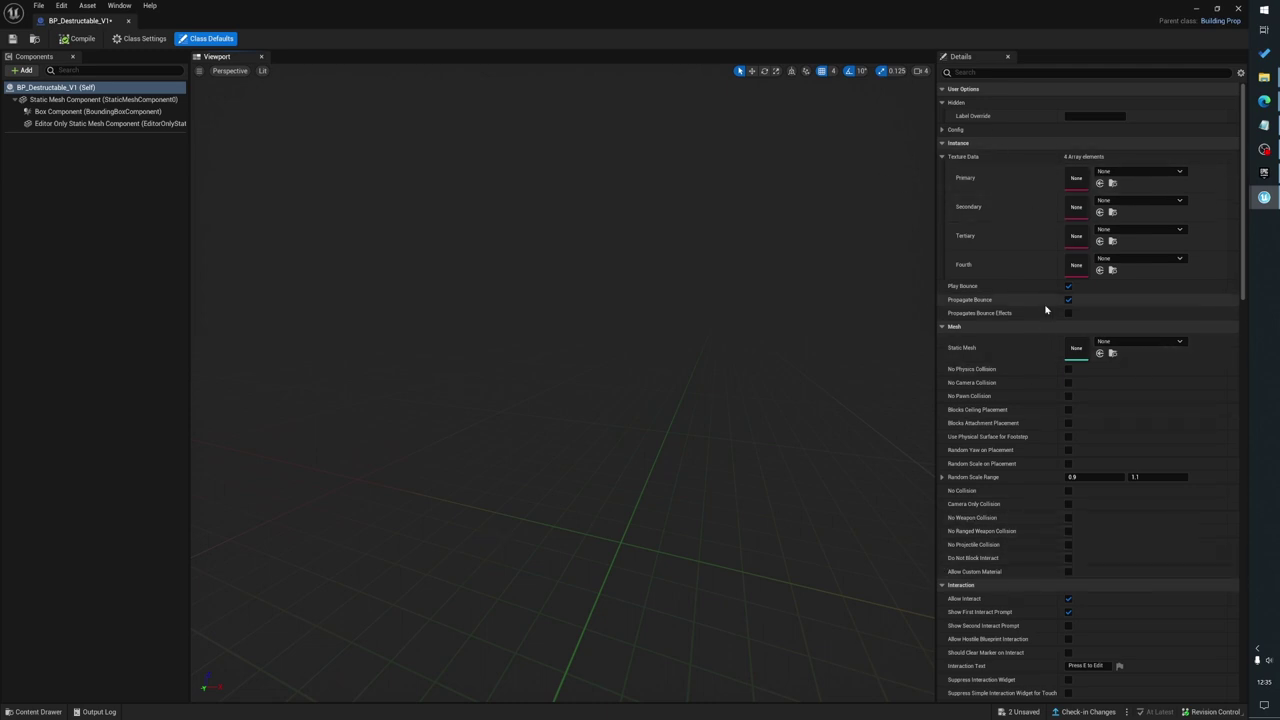
{"action": "scroll", "coordinate": [1010, 464], "scroll_direction": "down", "scroll_amount": 1}
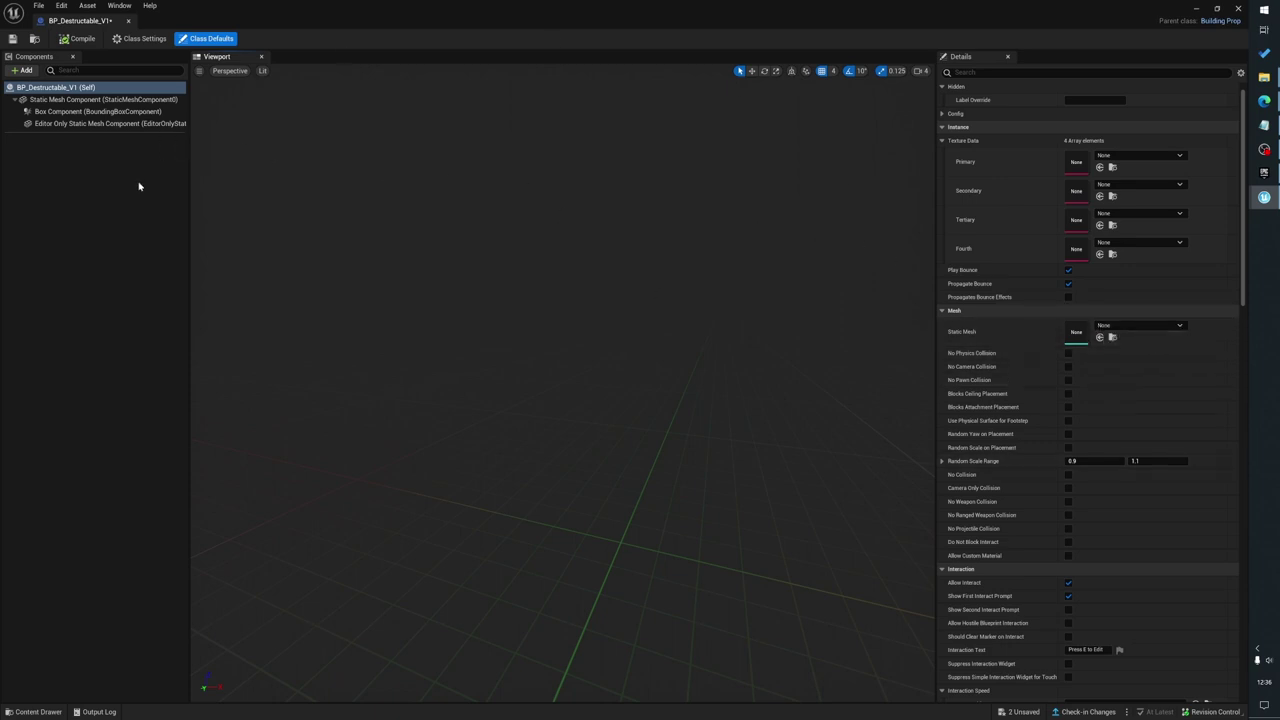
Assign SM_RandomMesh from the Meshes folder as the static mesh in BP_Destructable_V1's class defaults and compile the blueprint
{"action": "left_click", "coordinate": [64, 100]}
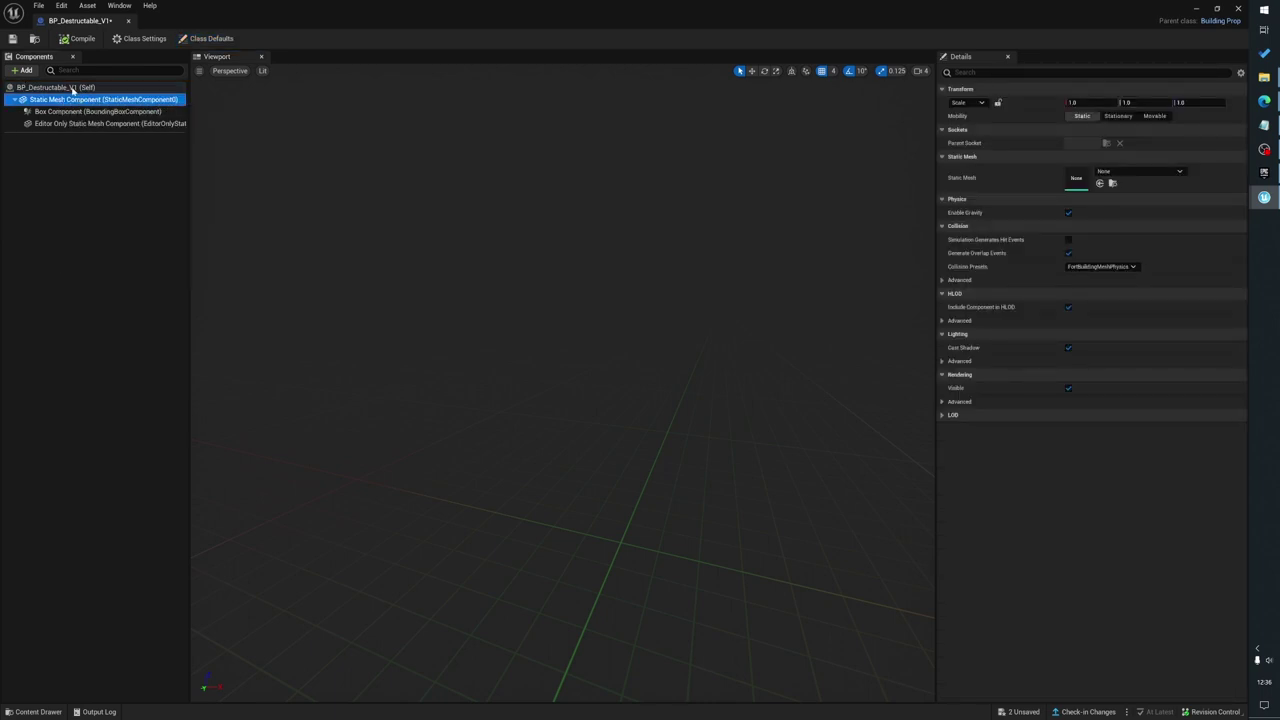
{"action": "left_click", "coordinate": [72, 88]}
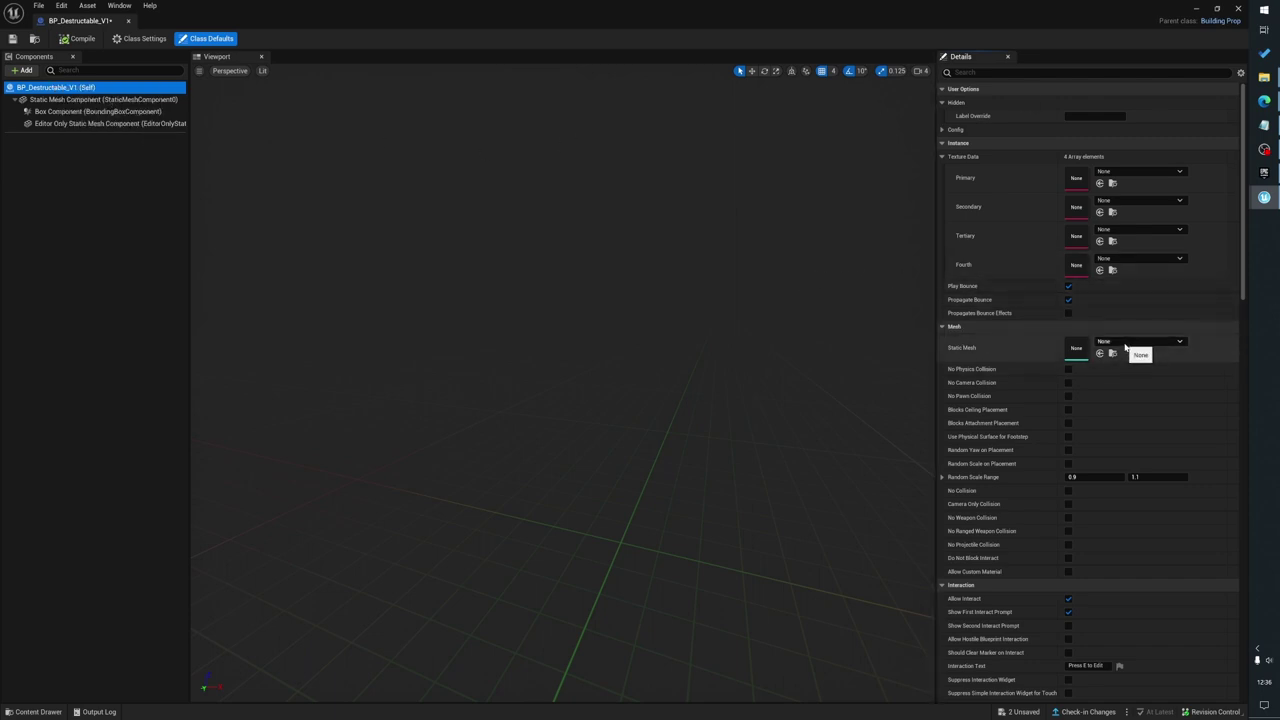
{"action": "right_click_drag", "start_coordinate": [684, 421], "coordinate": [685, 420]}
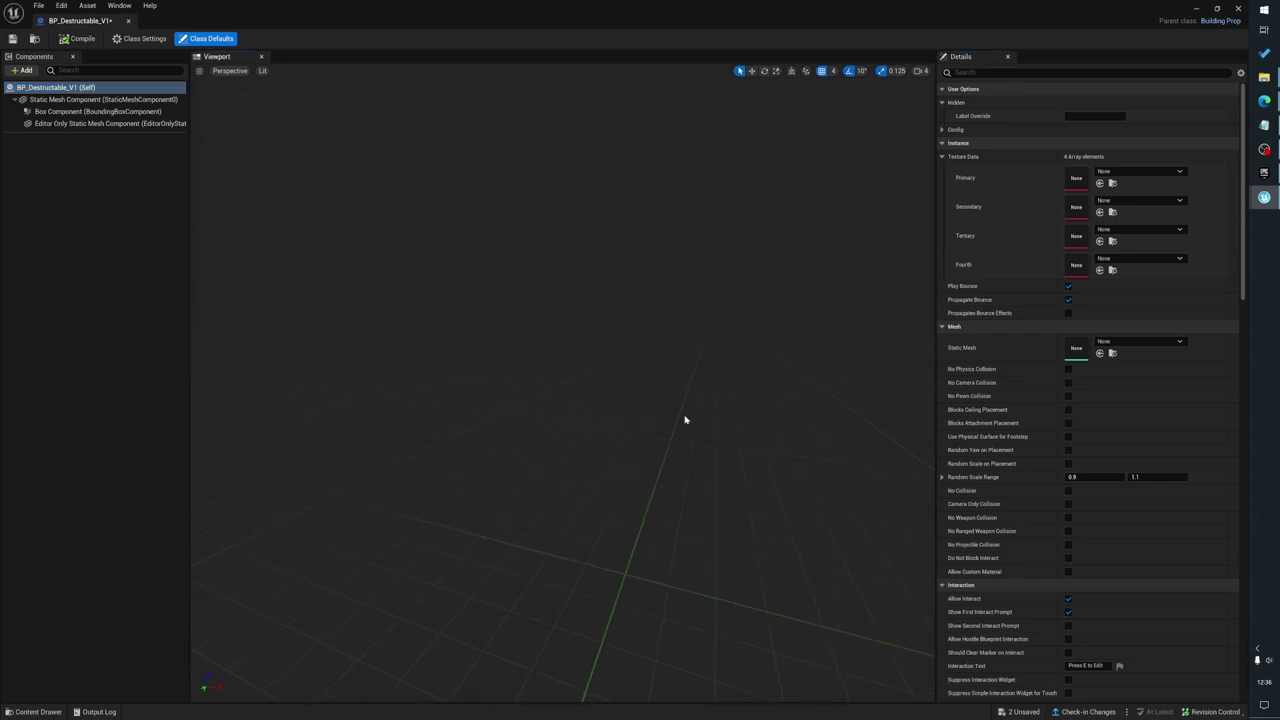
{"action": "left_click", "coordinate": [1150, 341]}
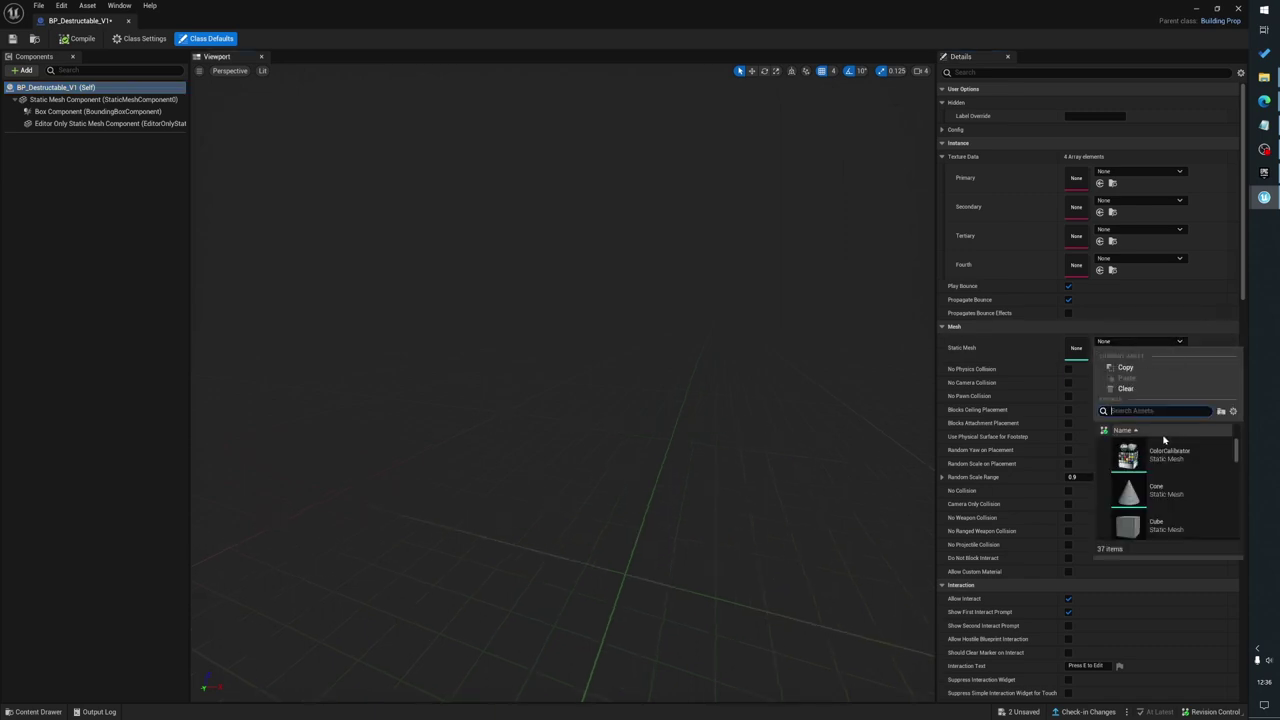
{"action": "right_click_drag", "start_coordinate": [584, 343], "coordinate": [583, 343]}
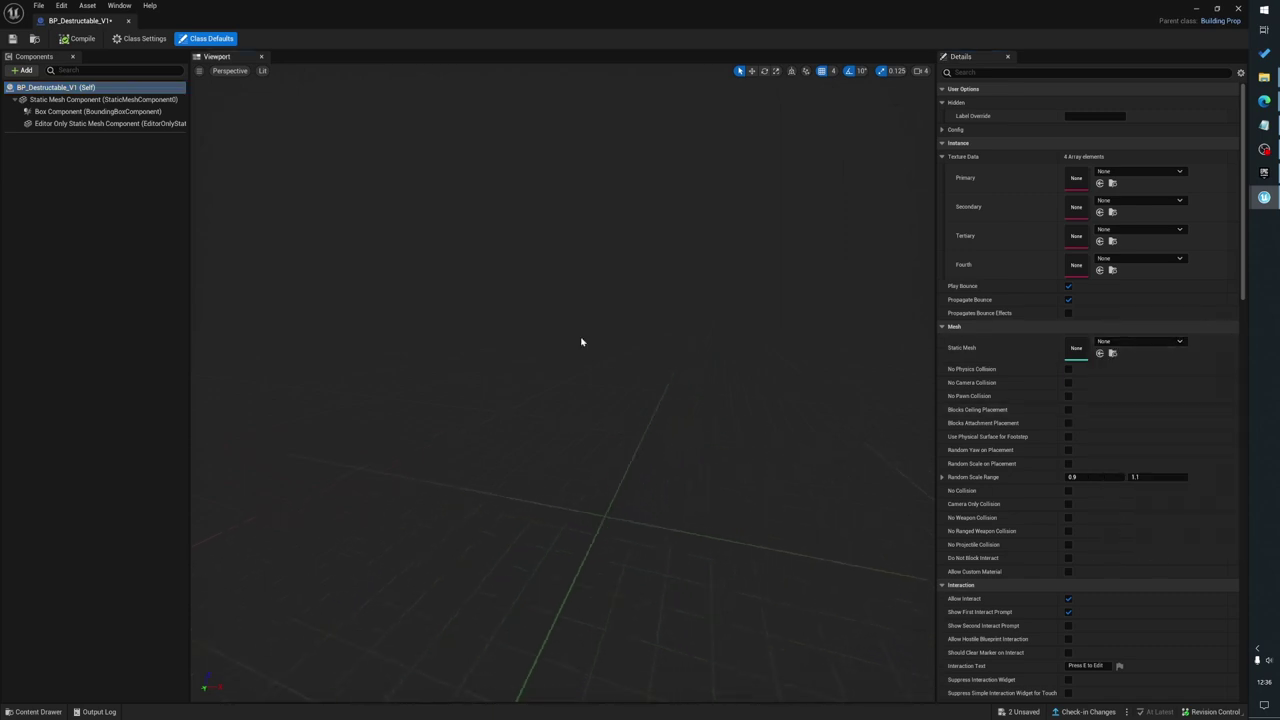
{"action": "key", "text": "ctrl+space"}
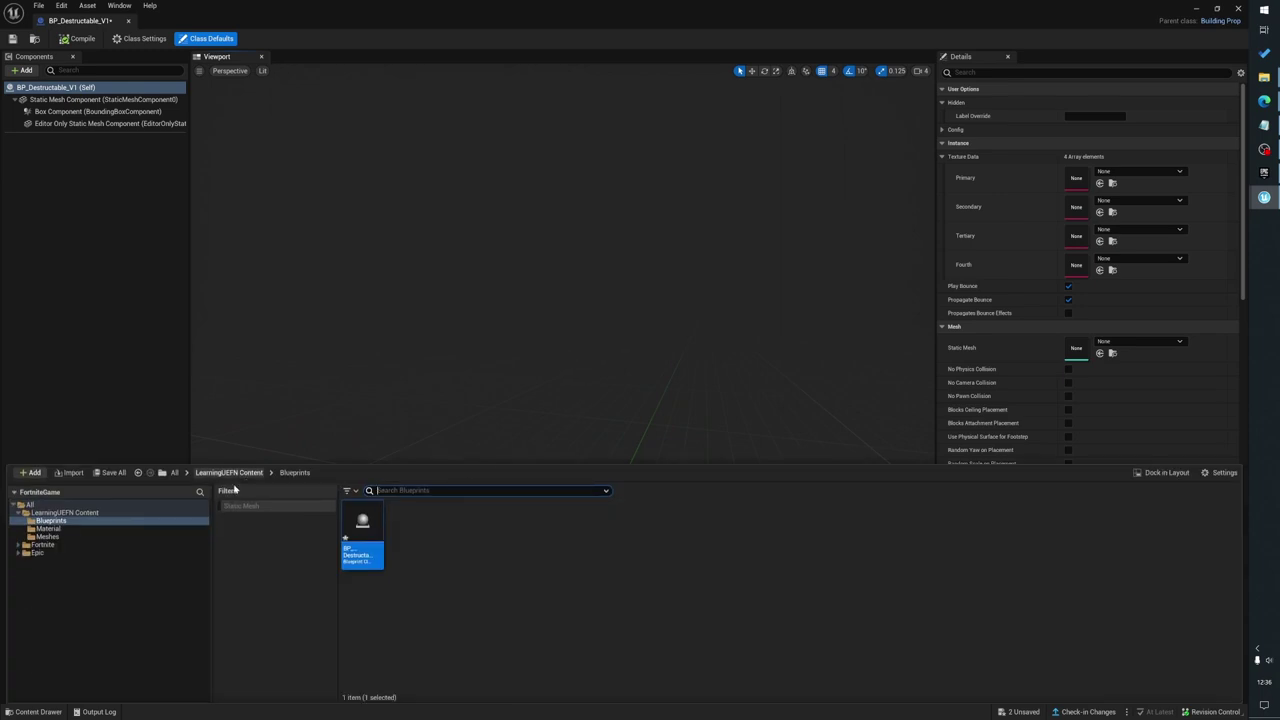
{"action": "left_click", "coordinate": [47, 536]}
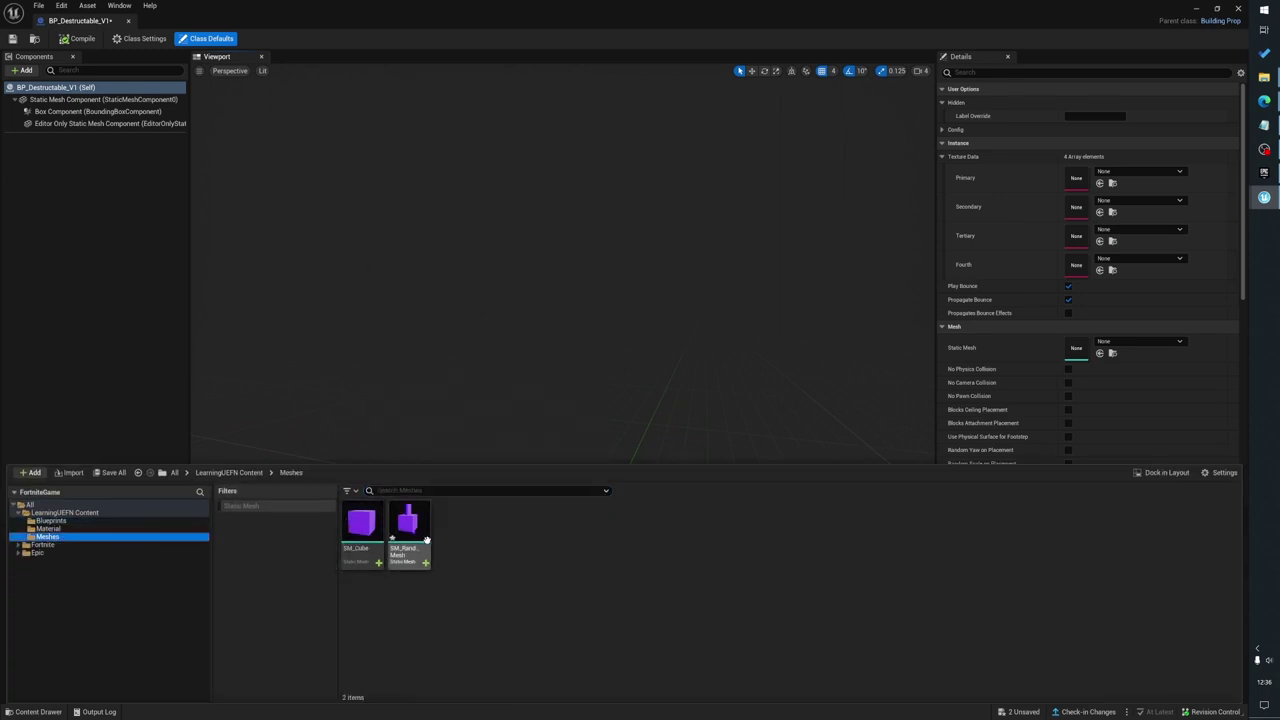
{"action": "left_click_drag", "start_coordinate": [408, 522], "coordinate": [1077, 347]}
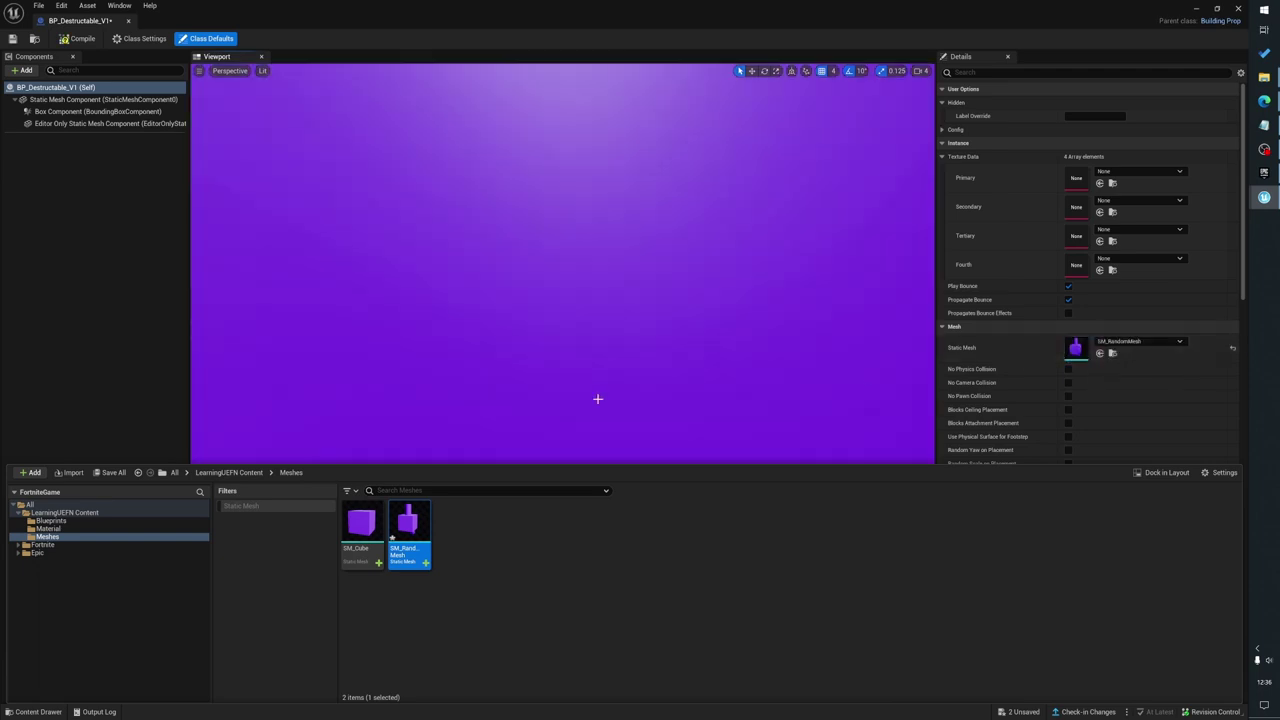
{"action": "scroll", "coordinate": [594, 346], "scroll_direction": "down", "scroll_amount": 5}
{"action": "right_click_drag", "start_coordinate": [603, 352], "coordinate": [570, 355]}
{"action": "left_click_drag", "start_coordinate": [634, 380], "coordinate": [636, 363]}
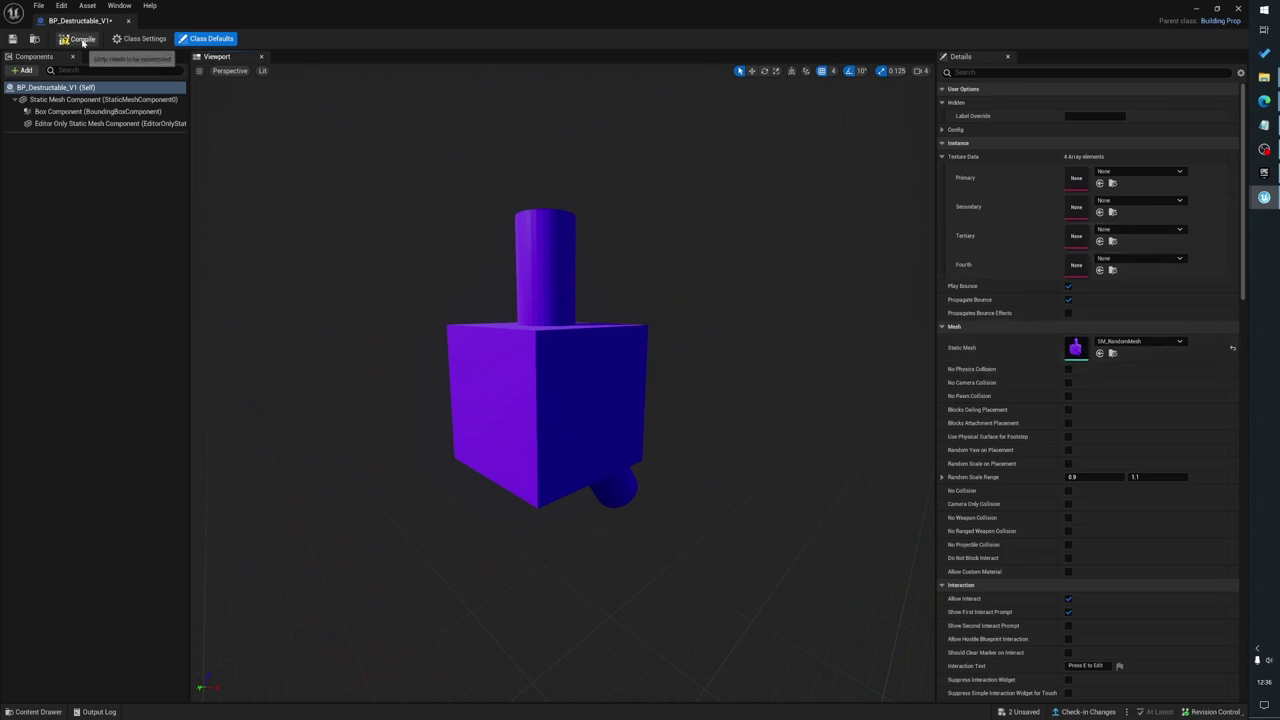
{"action": "left_click", "coordinate": [685, 258]}
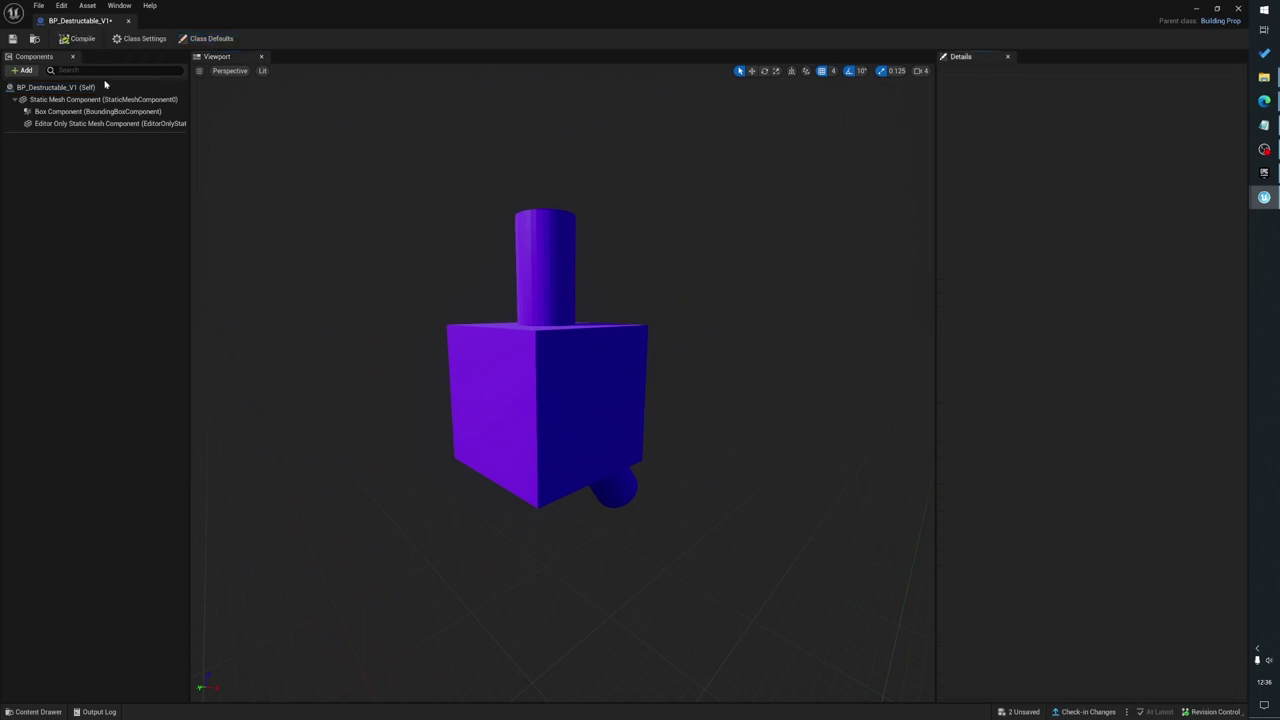
{"action": "left_click_drag", "start_coordinate": [452, 418], "coordinate": [450, 406]}
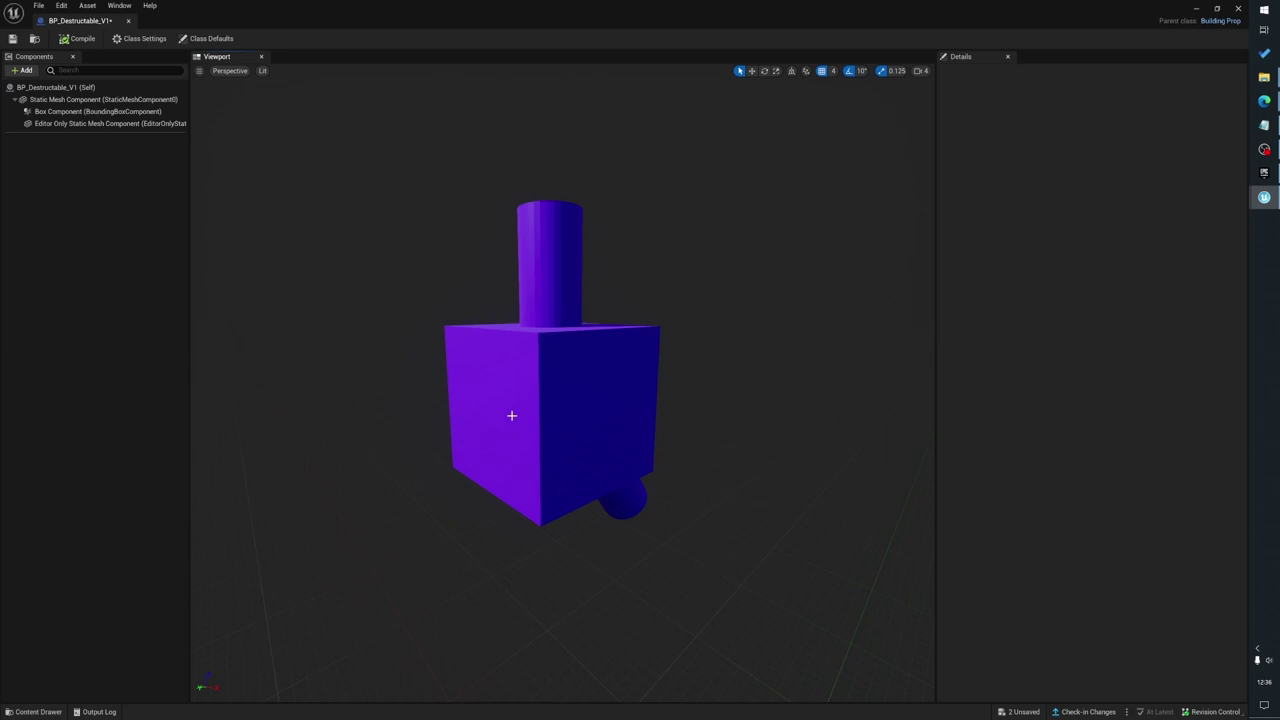
Filter BP_Destructable_V1's class defaults by "type", review the Building Type options and set the Resource Type to Wood
{"action": "left_click", "coordinate": [55, 88]}
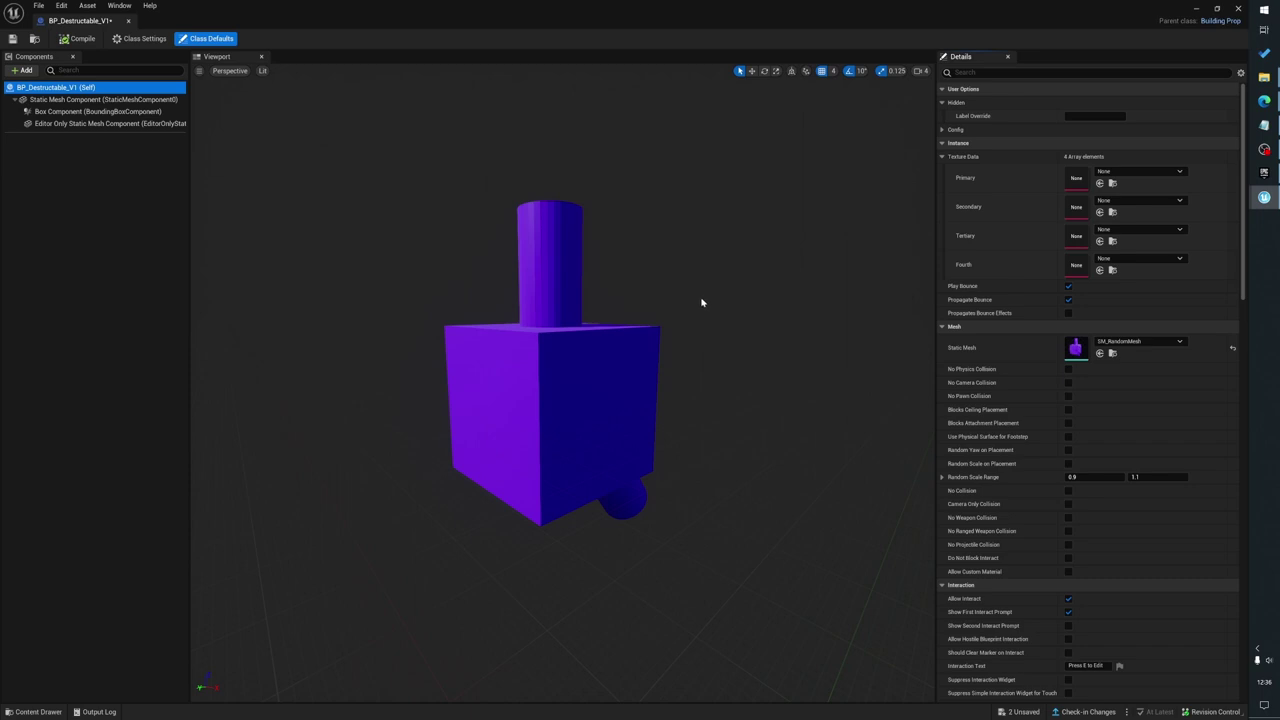
{"action": "left_click", "coordinate": [1018, 72]}
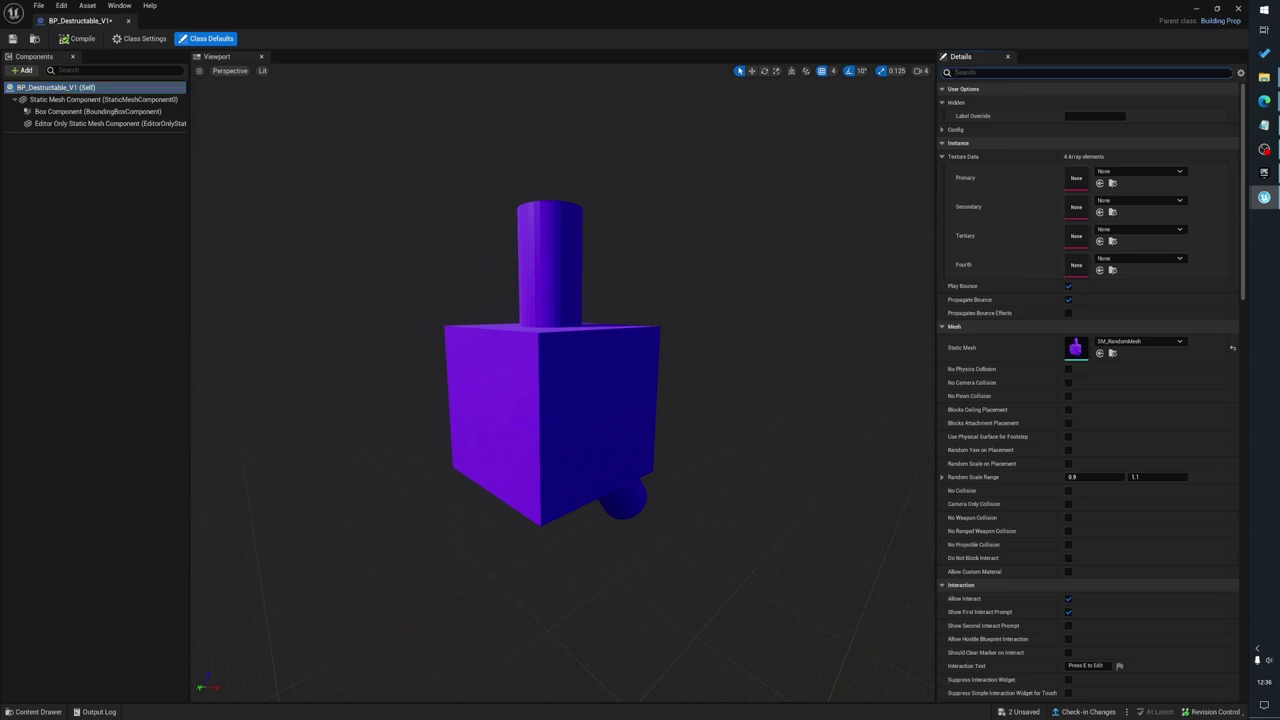
{"action": "key", "text": "BackSpace"}
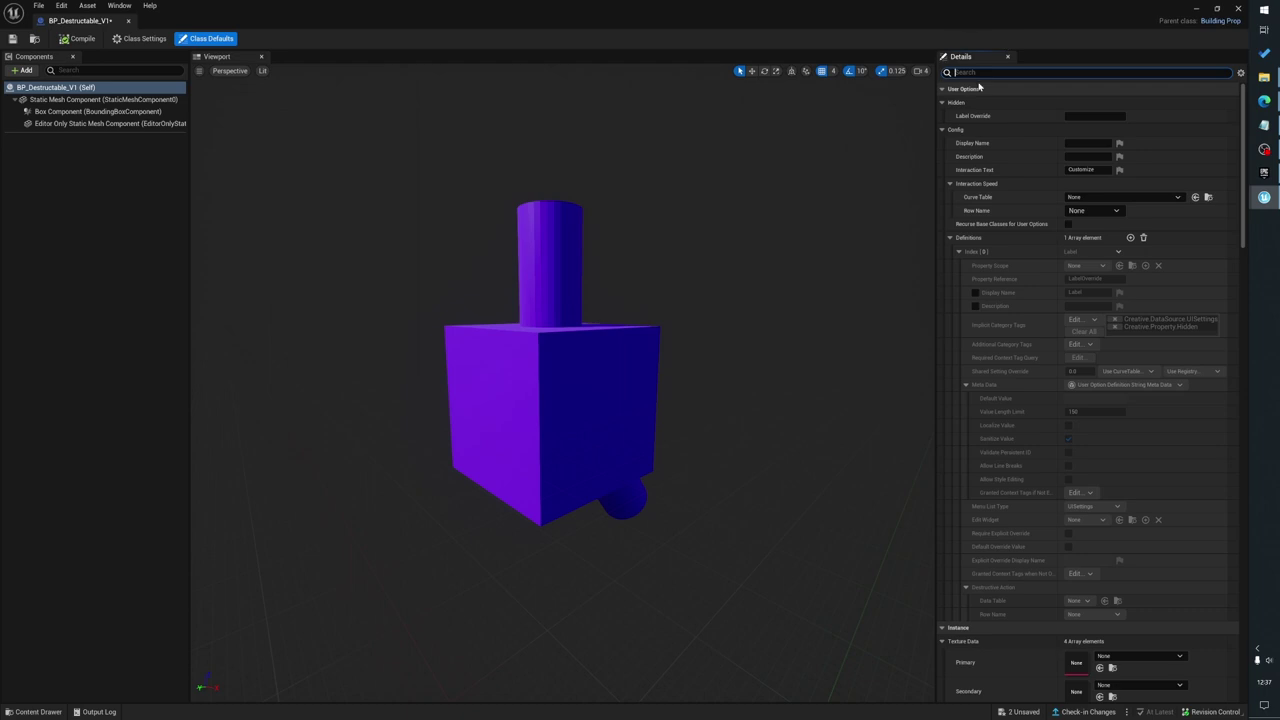
{"action": "type", "text": "type"}
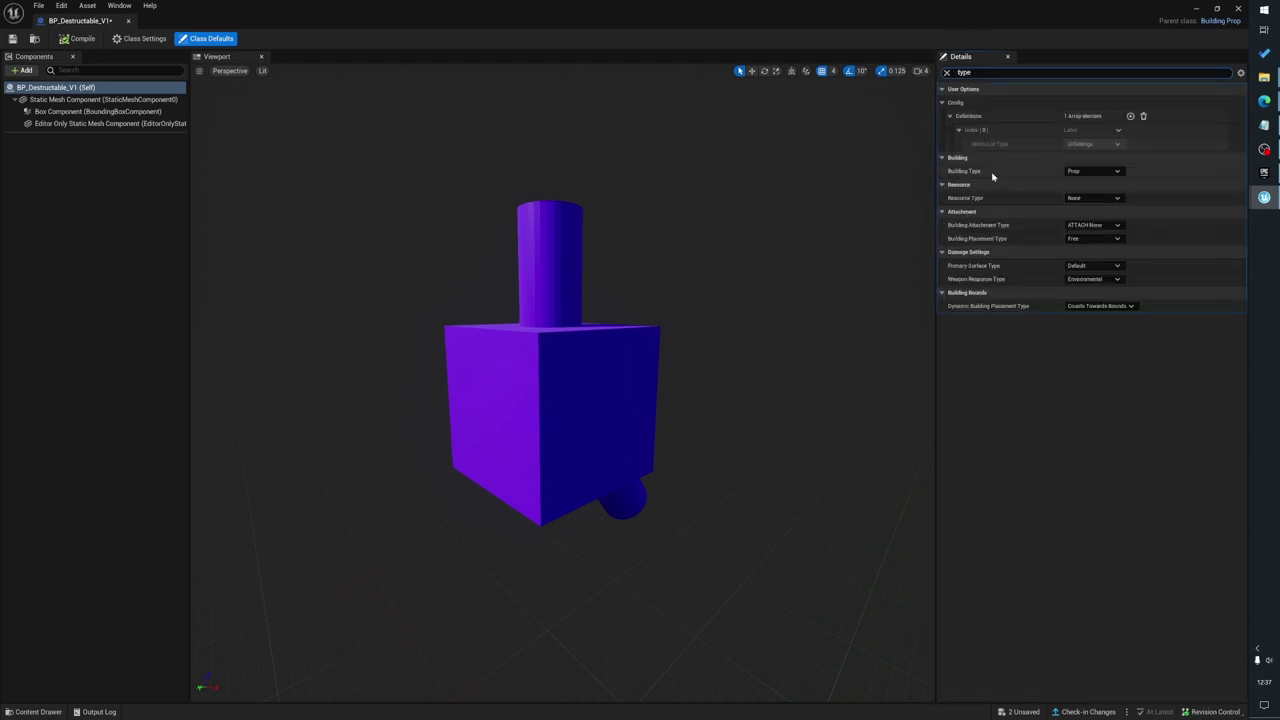
{"action": "left_click", "coordinate": [1086, 174]}
{"action": "left_click", "coordinate": [1086, 172]}
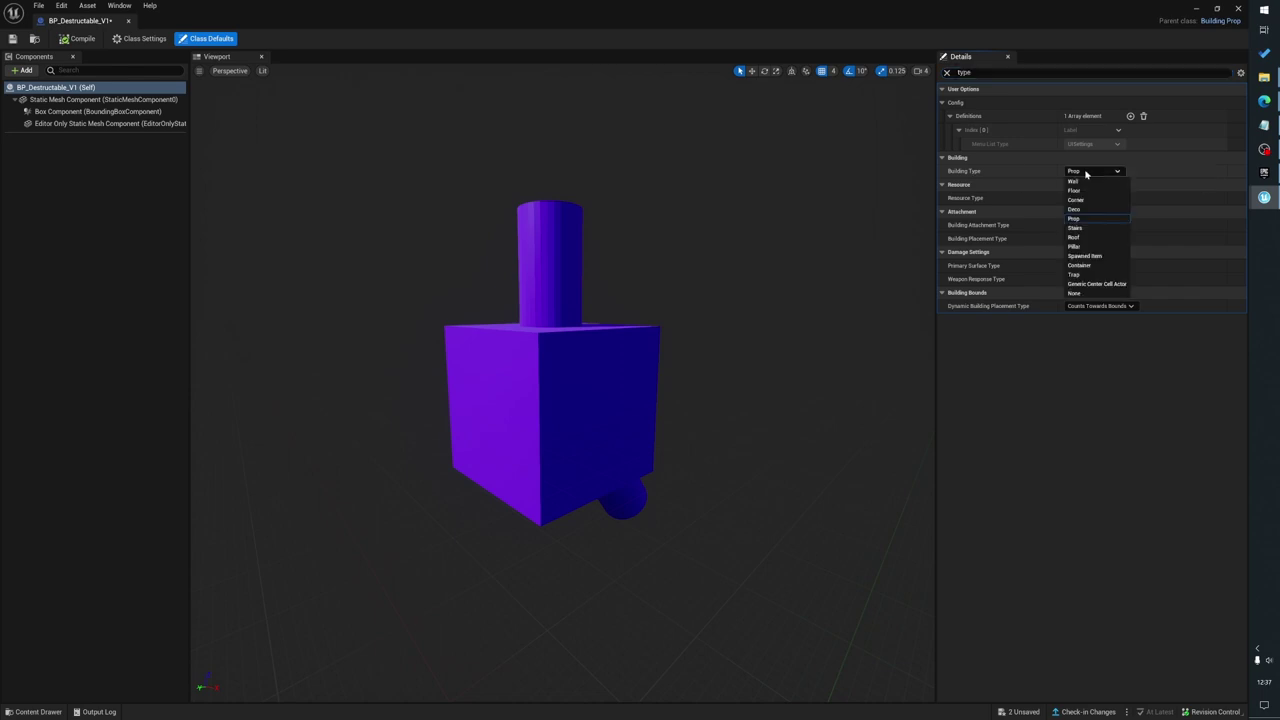
{"action": "left_click", "coordinate": [1086, 174]}
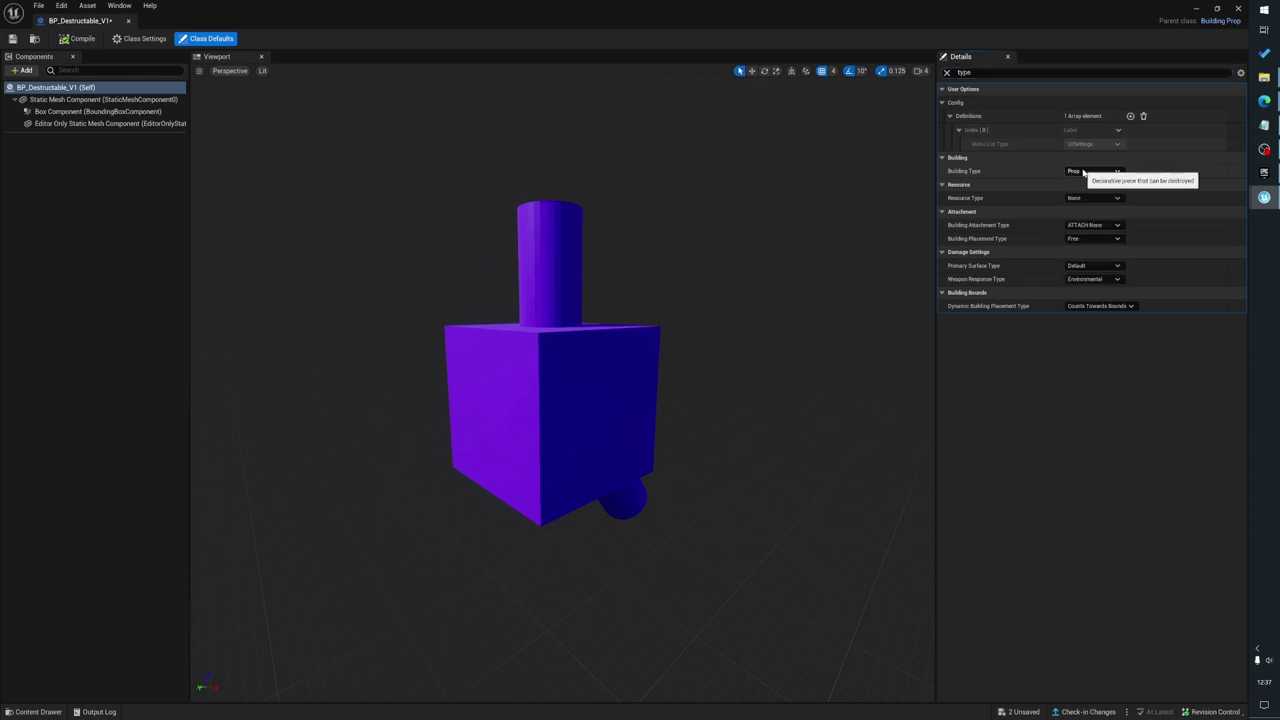
{"action": "left_click", "coordinate": [1087, 199]}
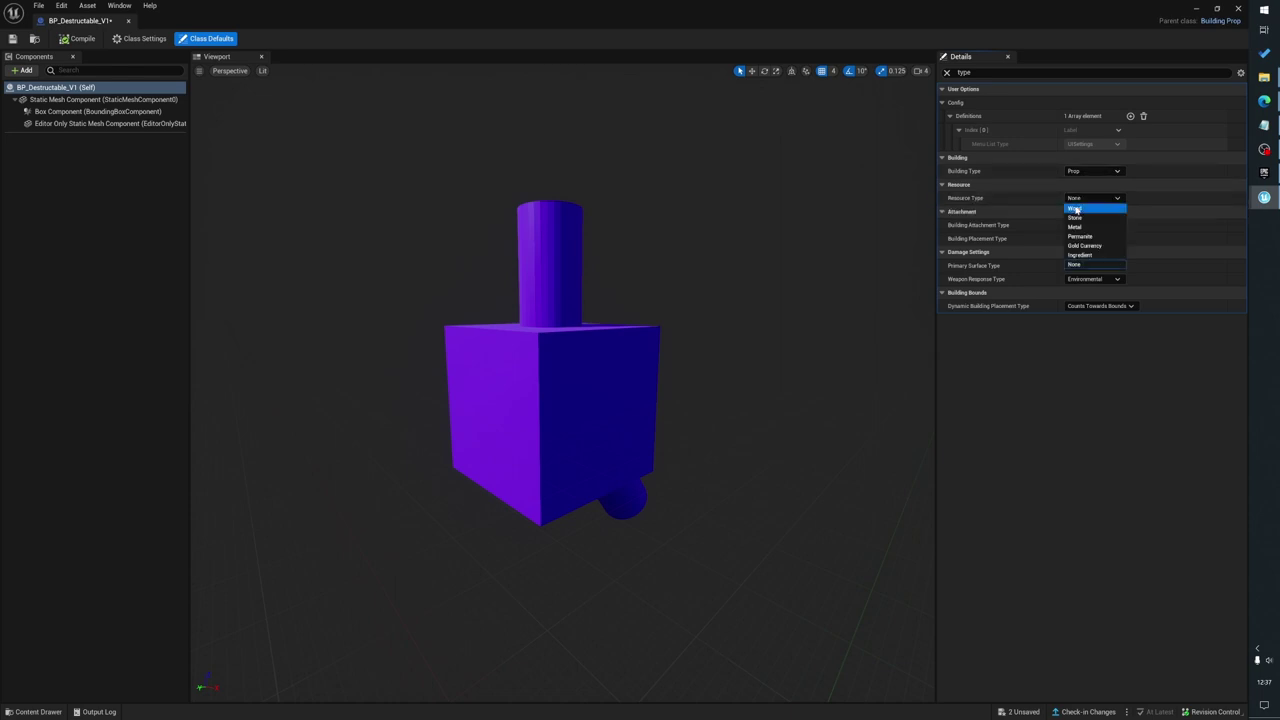
{"action": "left_click", "coordinate": [1075, 209]}
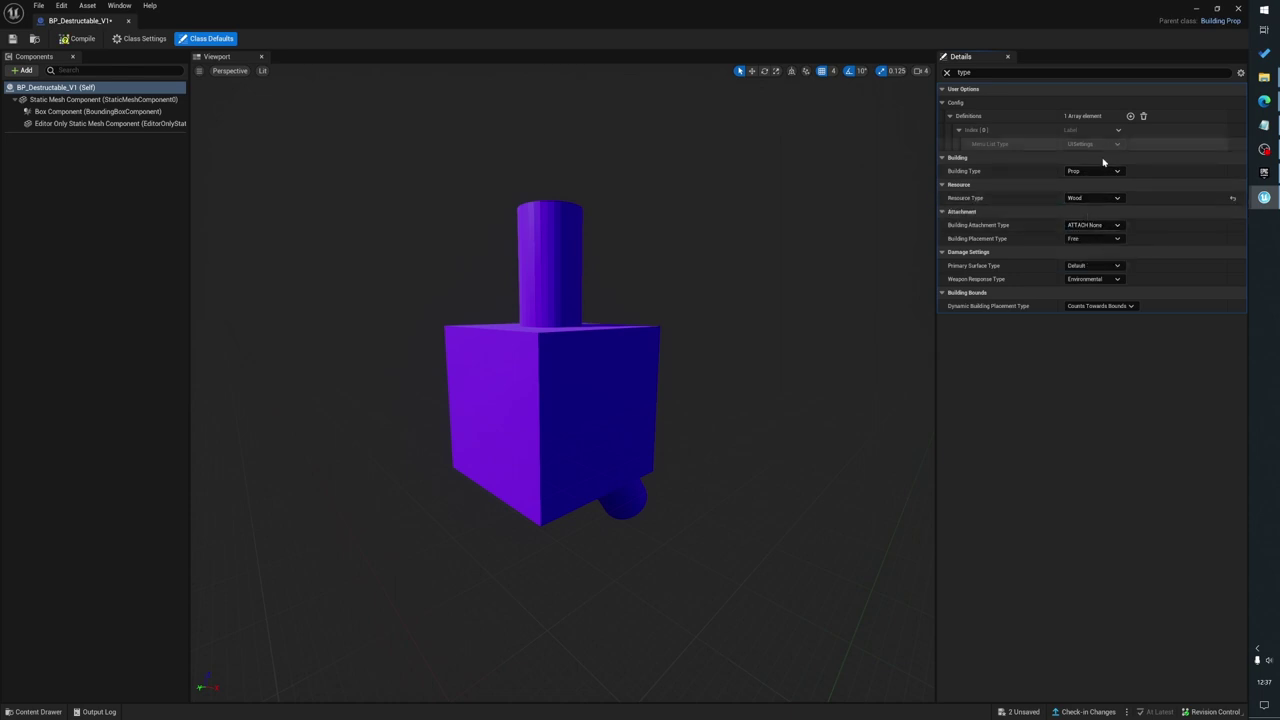
{"action": "left_click", "coordinate": [1099, 173]}
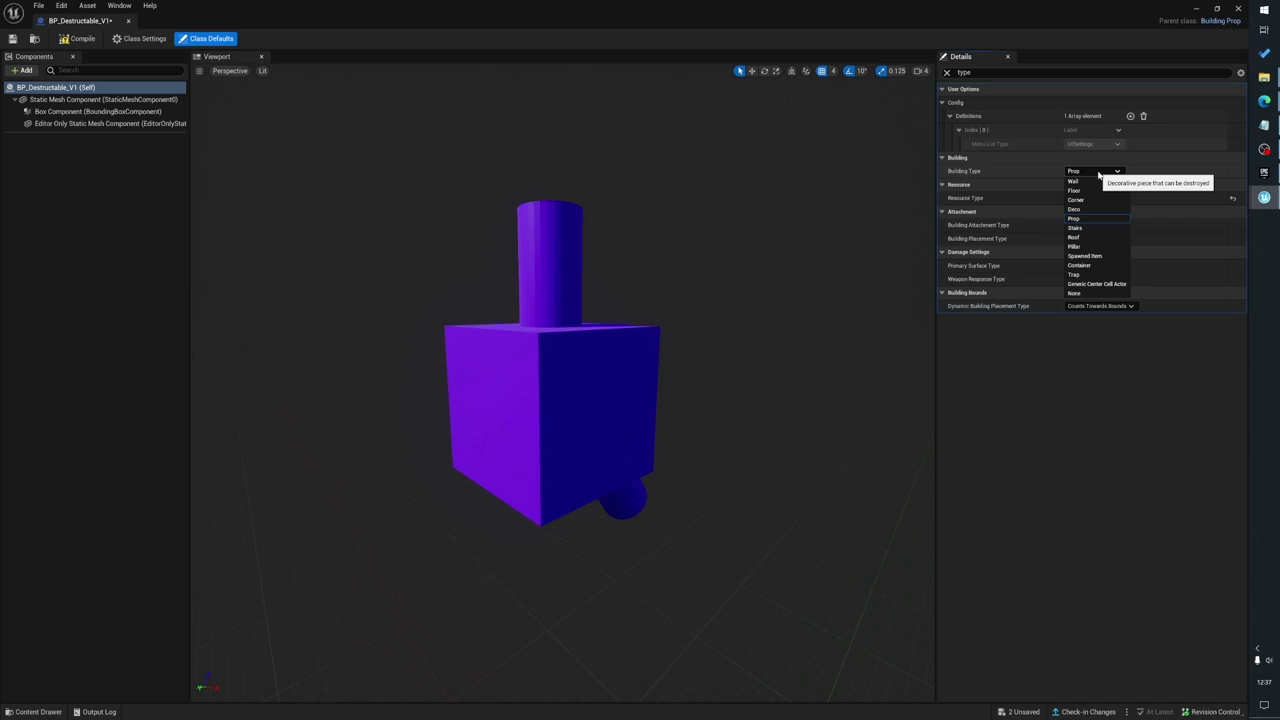
{"action": "left_click", "coordinate": [1071, 373]}
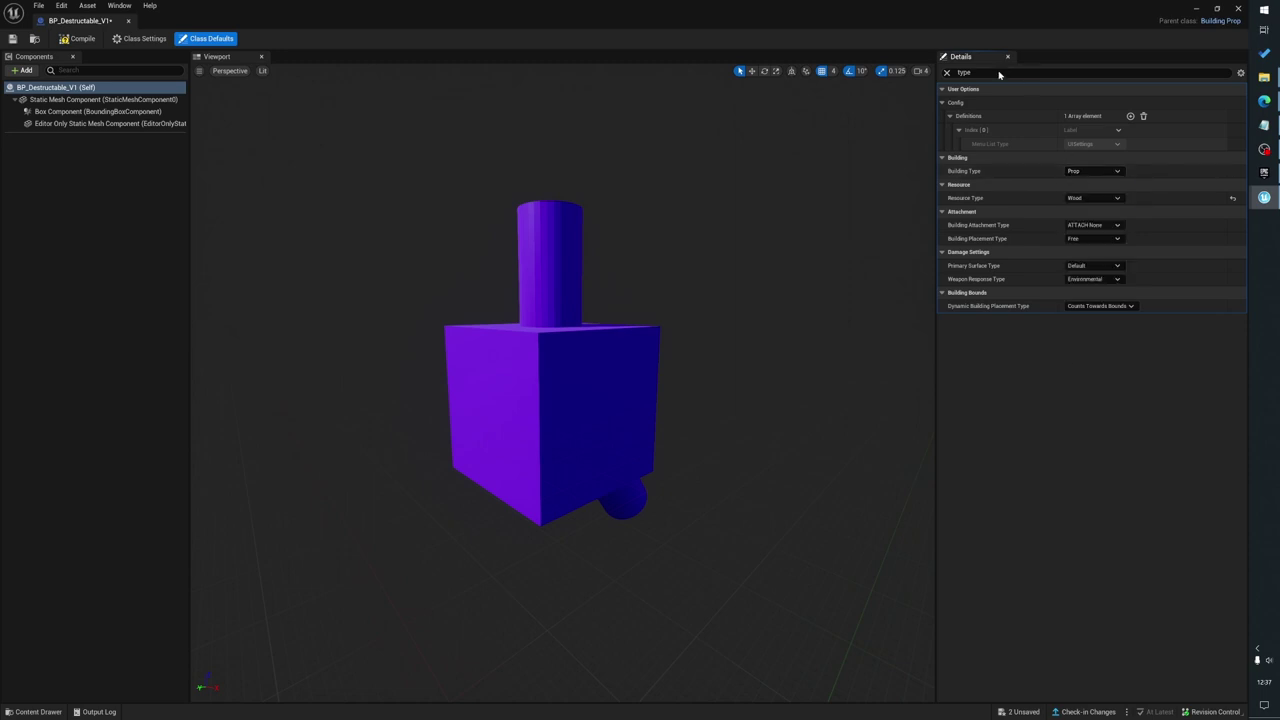
Search the class defaults for "resour" and "can be" to check the resource drop and damage settings
{"action": "left_click_drag", "start_coordinate": [1001, 74], "coordinate": [929, 72]}
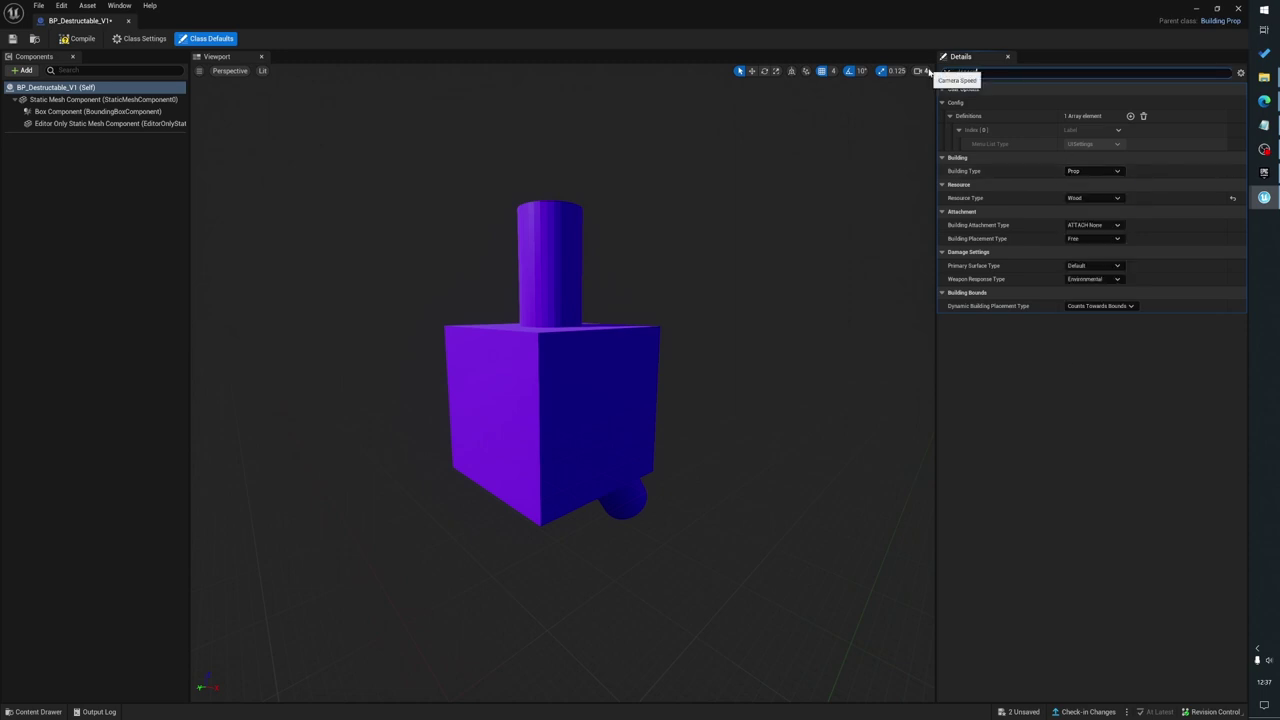
{"action": "type", "text": "resour"}
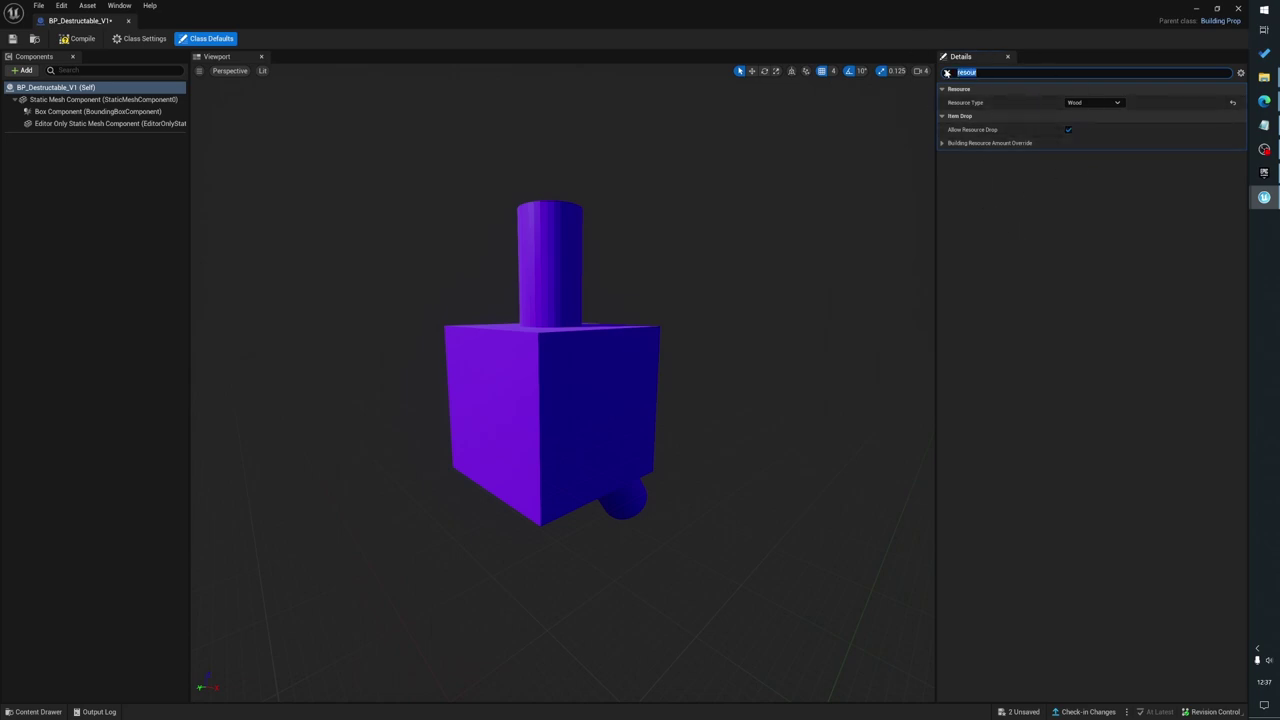
{"action": "left_click", "coordinate": [946, 72]}
{"action": "type", "text": "can be"}
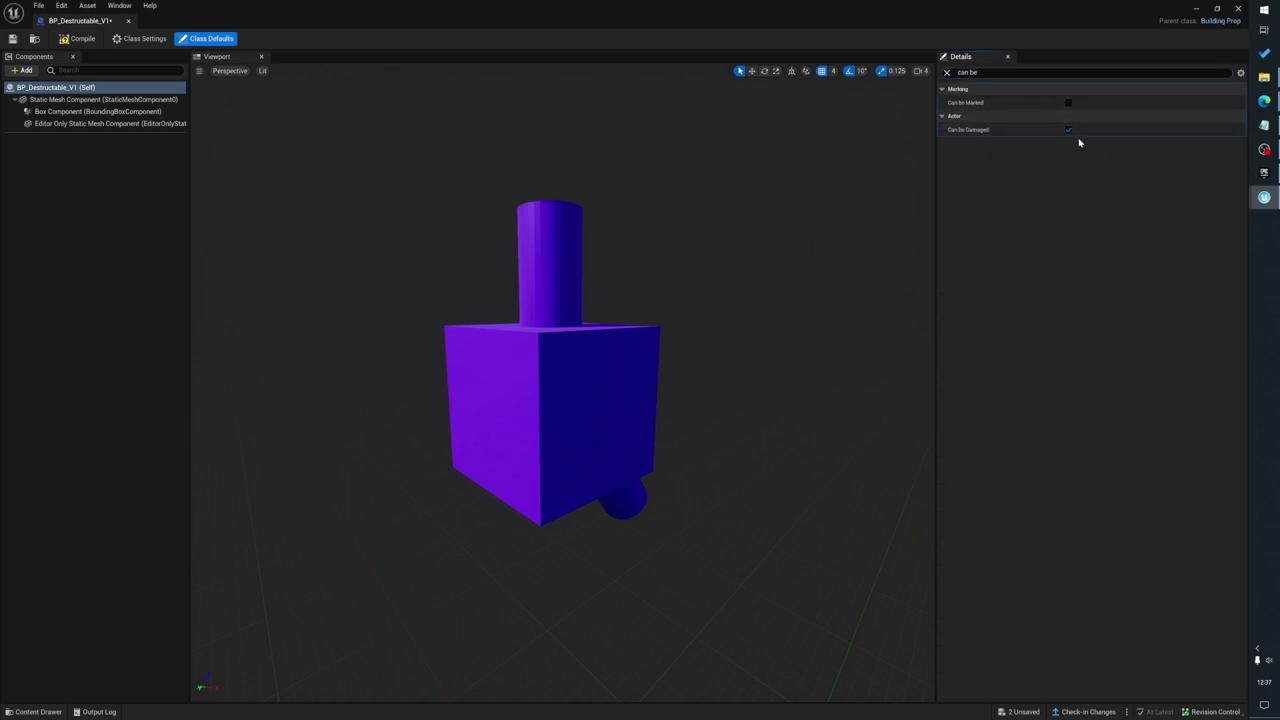
Filter the class defaults by "death" and set the Death Particle Socket Name to FX_Death
{"action": "left_click", "coordinate": [948, 74]}
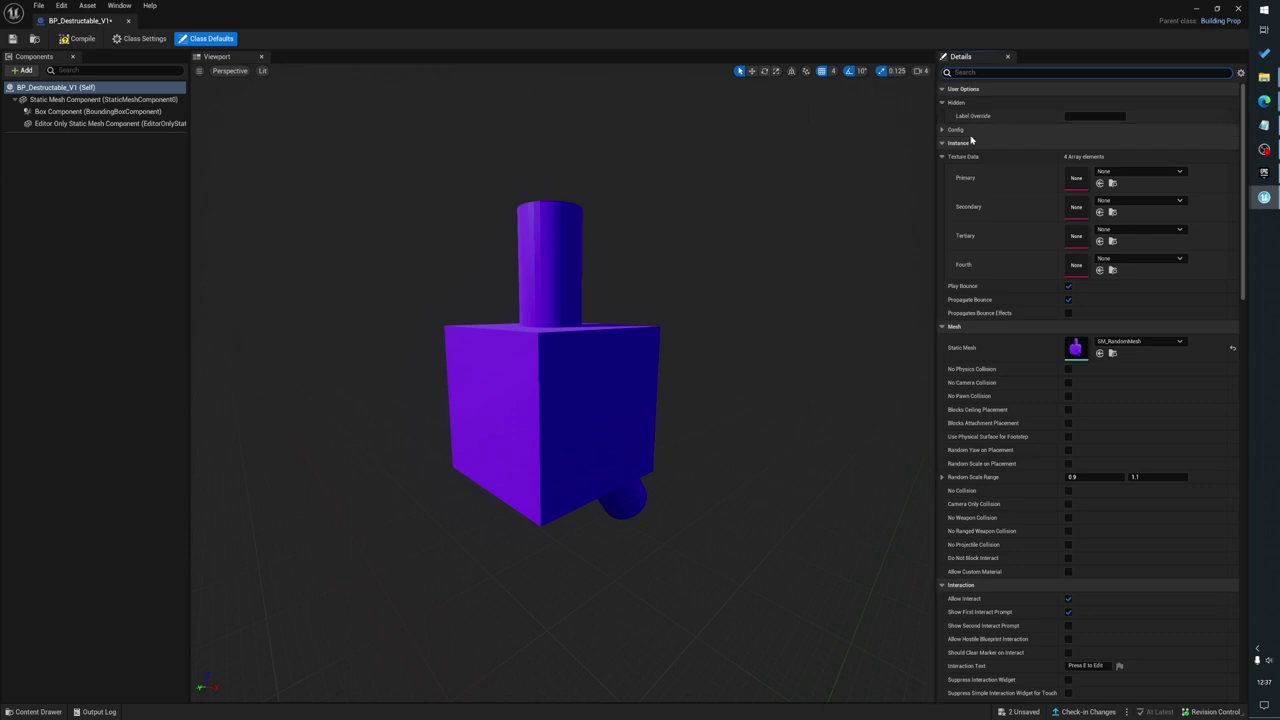
{"action": "type", "text": "death"}
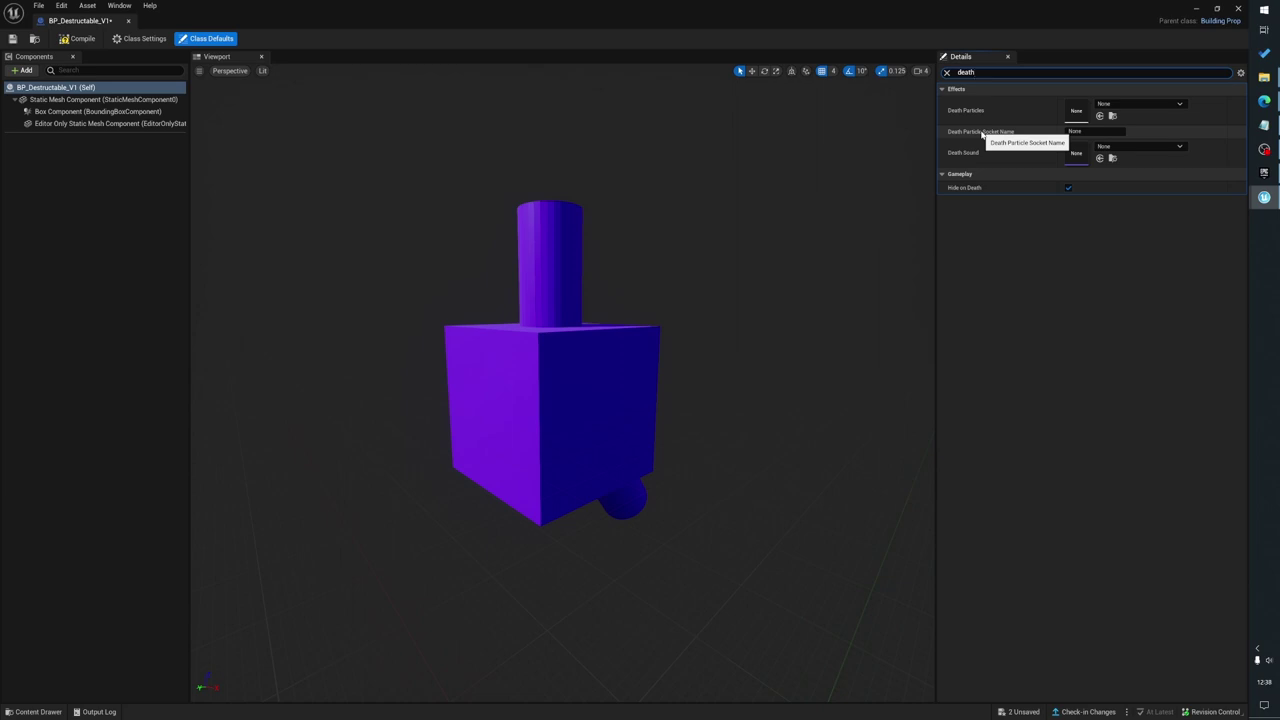
{"action": "left_click", "coordinate": [1088, 131]}
{"action": "type", "text": "f"}
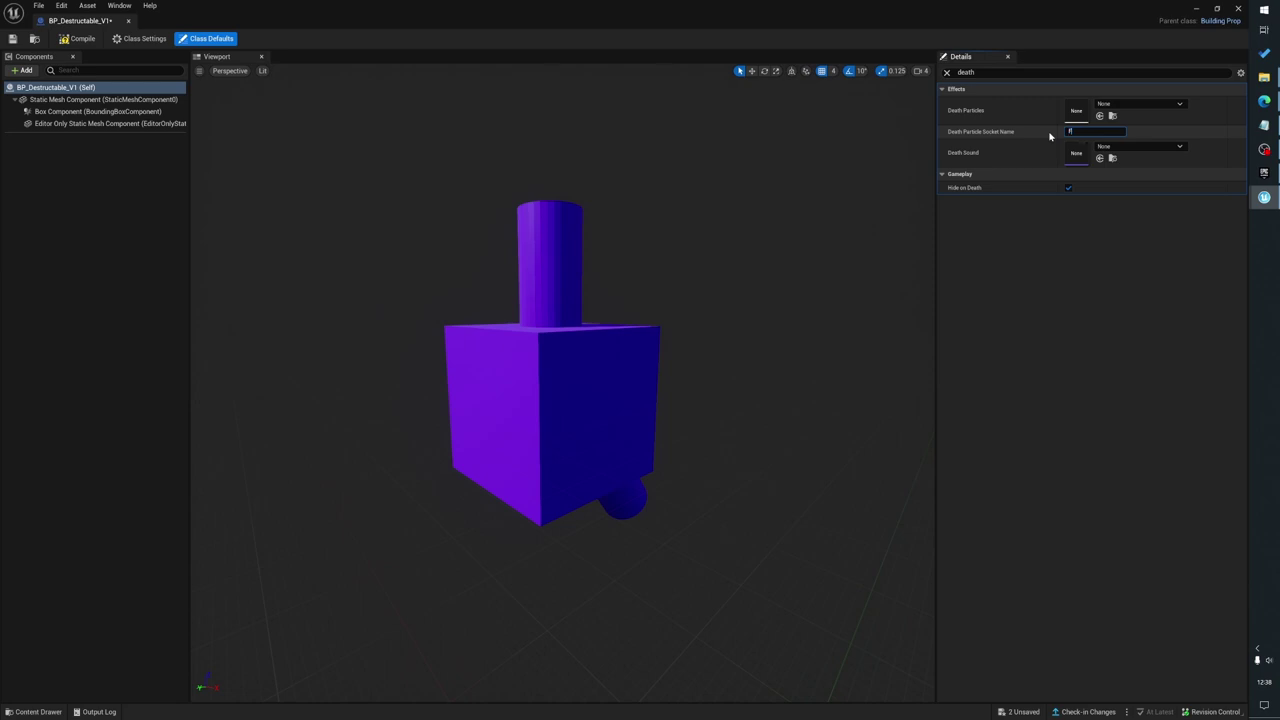
{"action": "key", "text": "Return"}
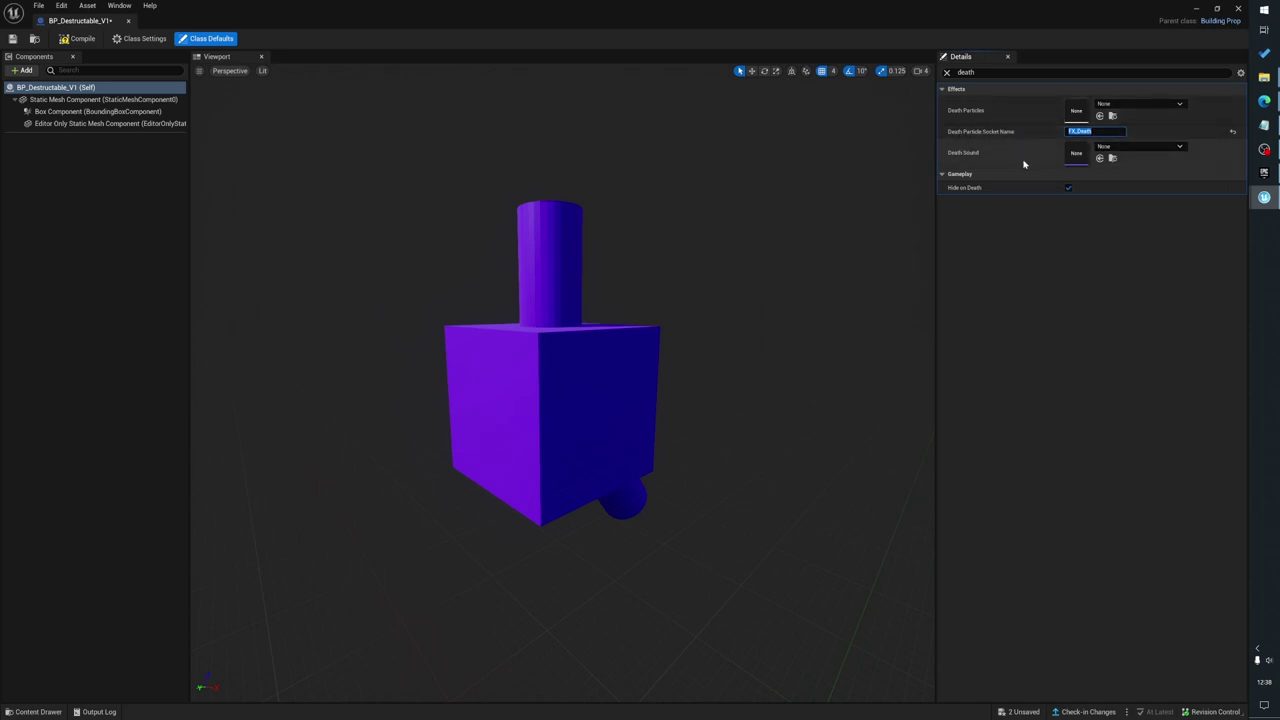
Compile and save the BP_Destructable_V1 blueprint
{"action": "left_click", "coordinate": [85, 39]}
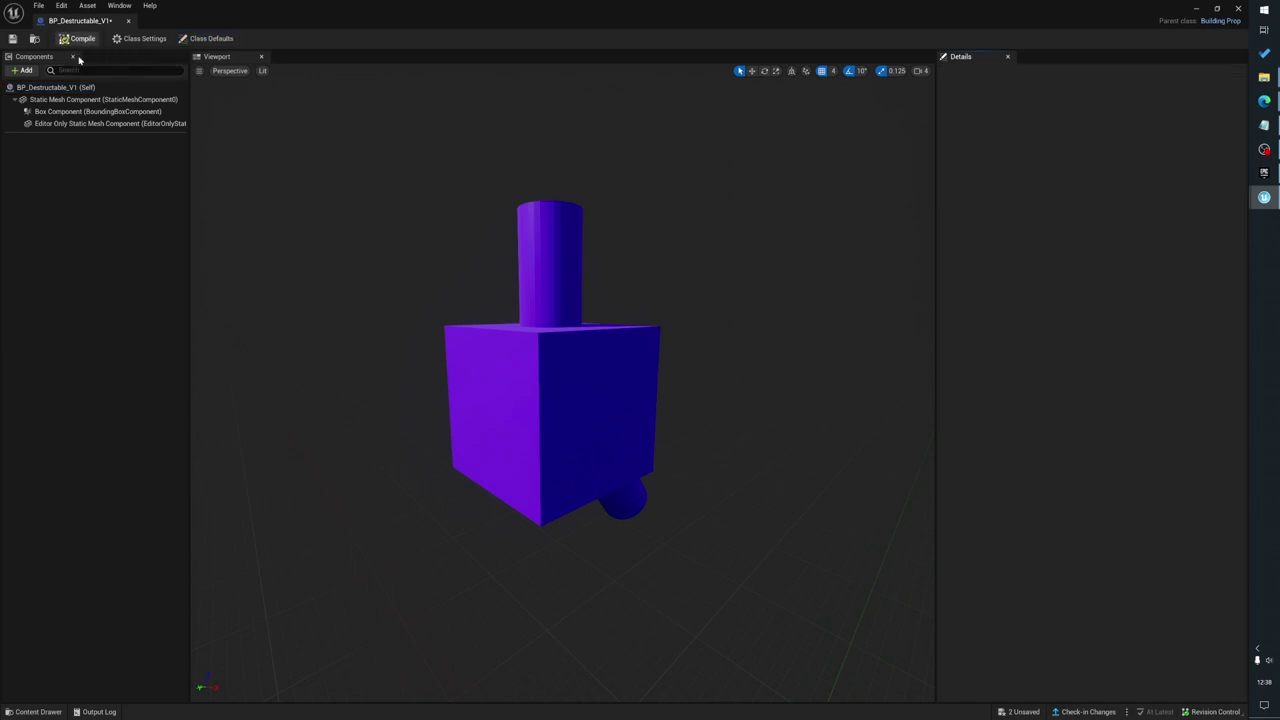
{"action": "left_click", "coordinate": [12, 38]}
{"action": "right_click_drag", "start_coordinate": [424, 257], "coordinate": [438, 257]}
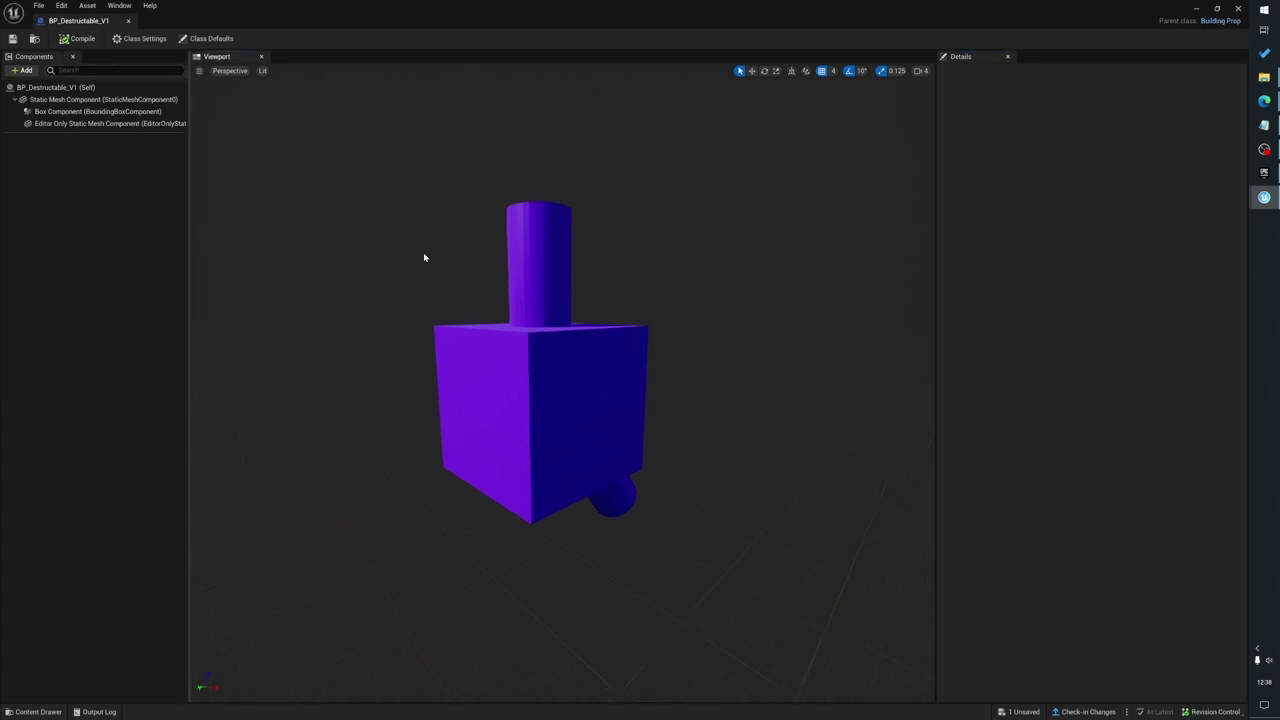
Open the SM_RandomMesh asset from the Meshes folder and show its Socket Manager
{"action": "key", "text": "ctrl+space"}
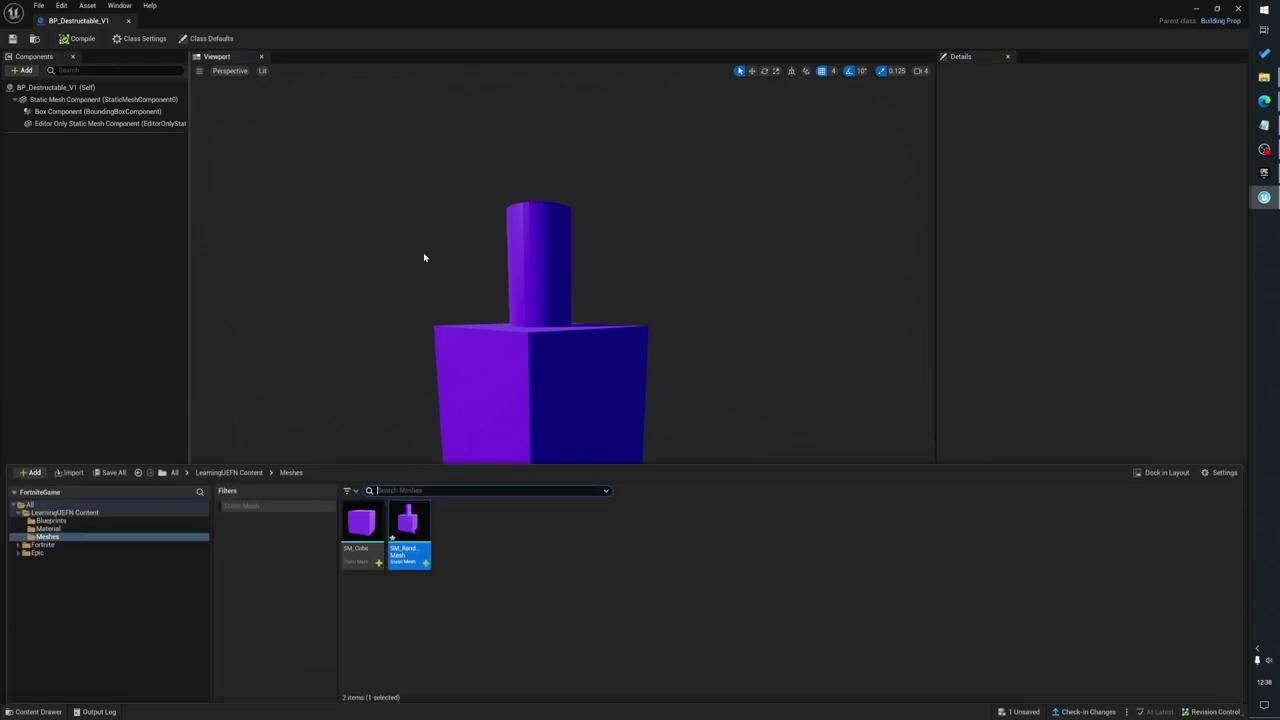
{"action": "double_click", "coordinate": [431, 548]}
{"action": "key", "text": "w"}
{"action": "mouse_move", "coordinate": [511, 389]}
{"action": "right_mouse_down"}
{"action": "mouse_move", "coordinate": [486, 384]}
{"action": "mouse_move", "coordinate": [511, 389]}
{"action": "right_mouse_up"}
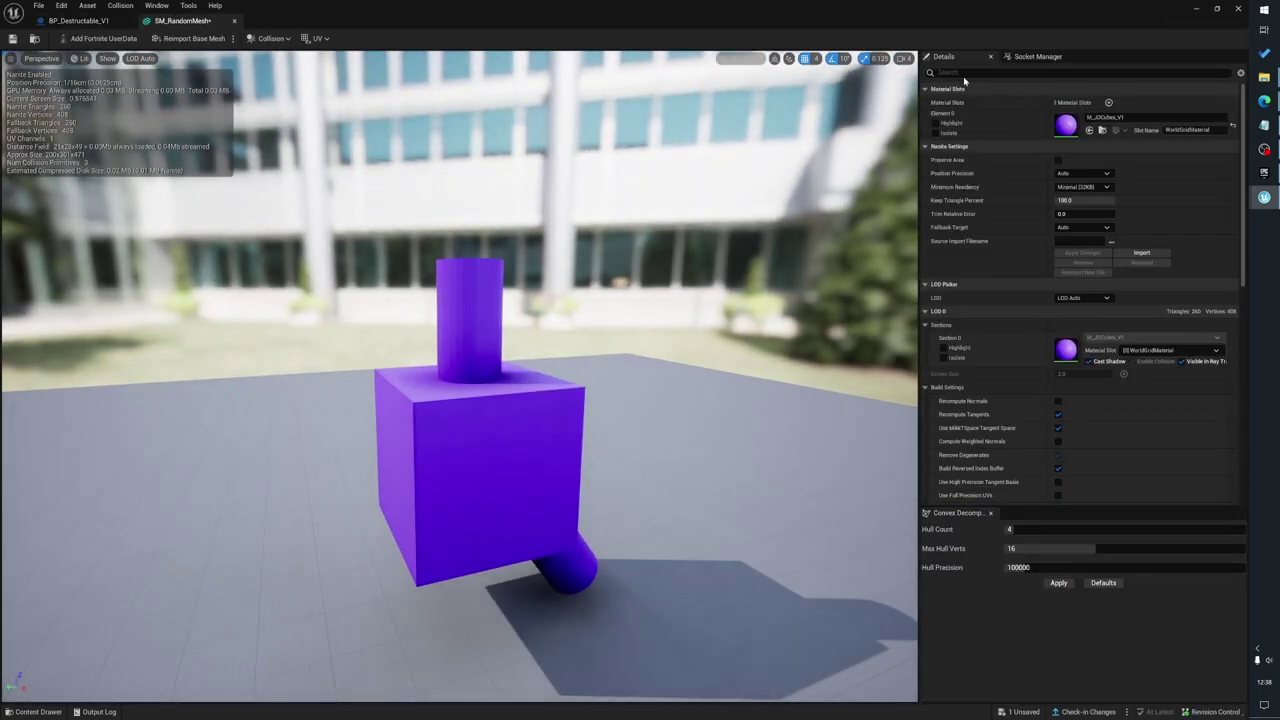
{"action": "left_click", "coordinate": [1032, 57]}
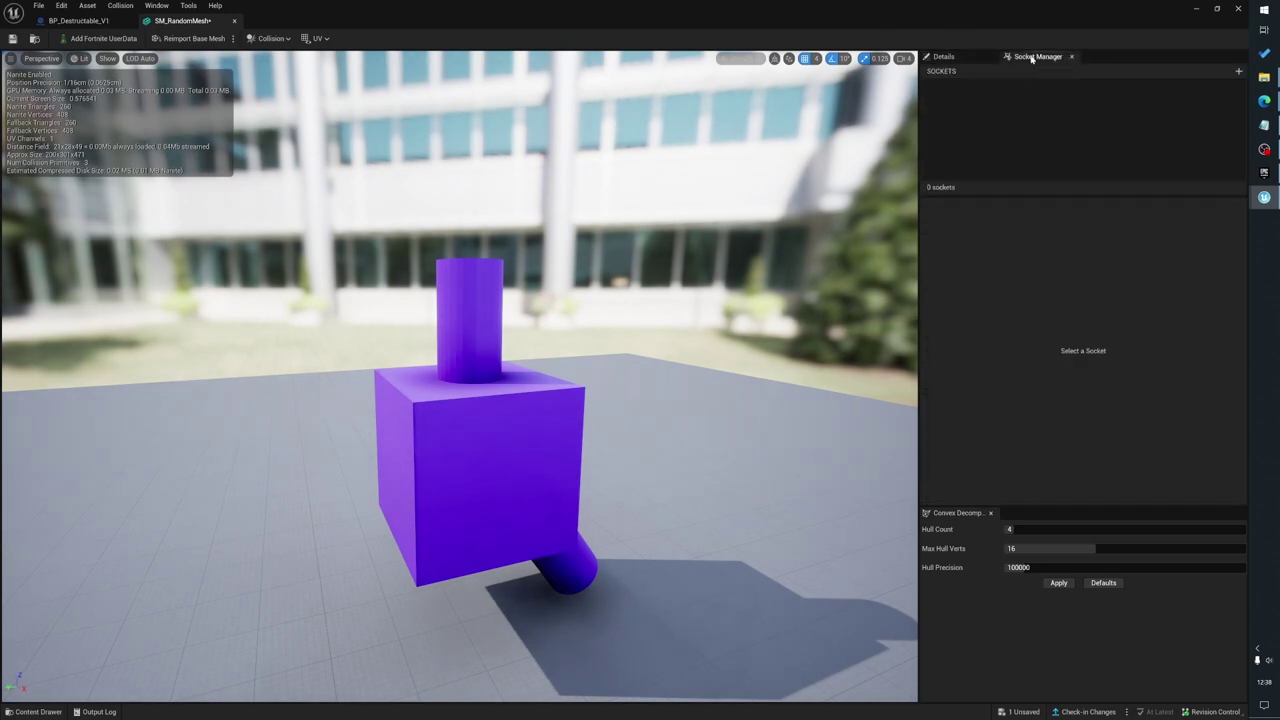
{"action": "left_click", "coordinate": [156, 5]}
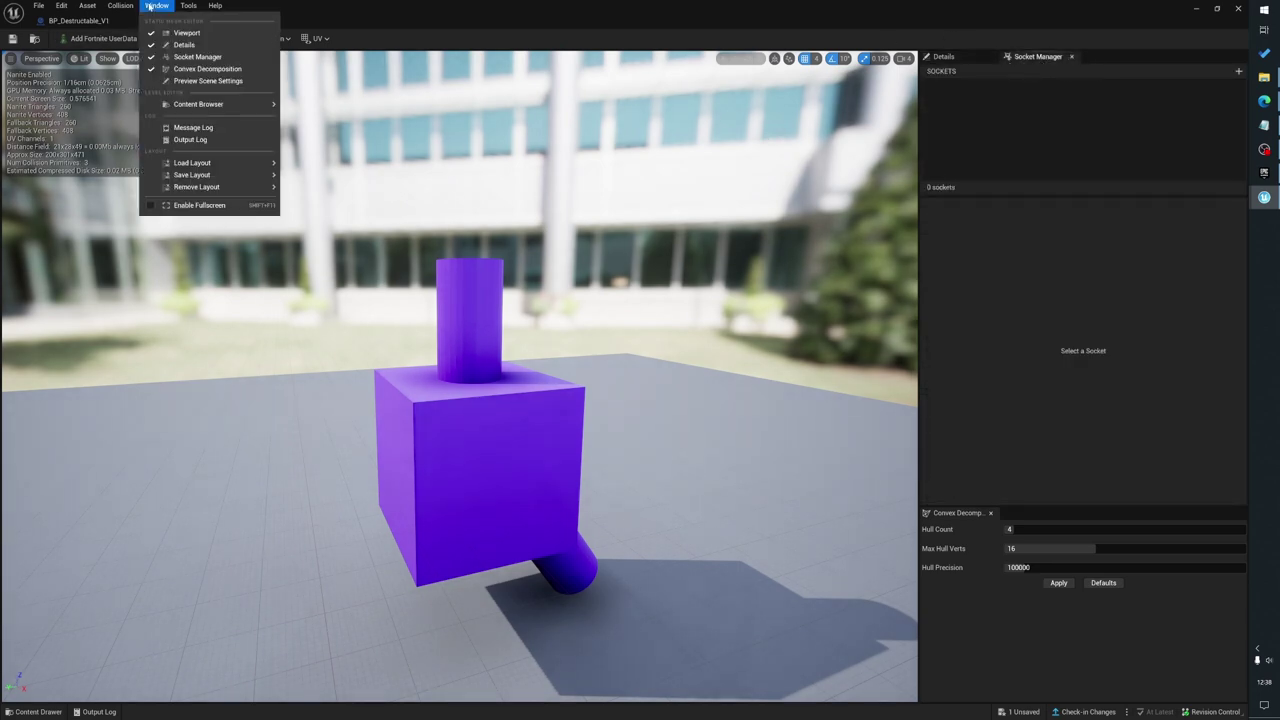
{"action": "left_click", "coordinate": [1054, 60]}
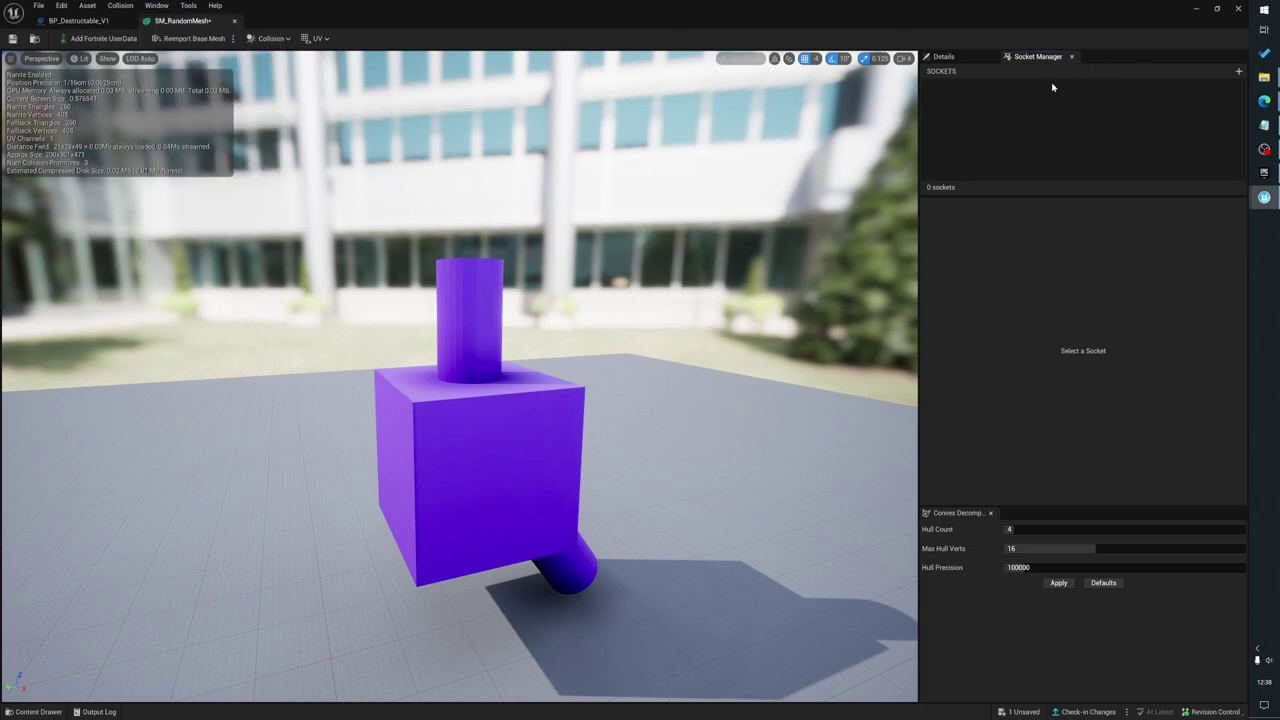
Add a socket named FX_Death to the SM_RandomMesh static mesh and save the asset
{"action": "left_click", "coordinate": [1239, 72]}
{"action": "type", "text": "FX_Death"}
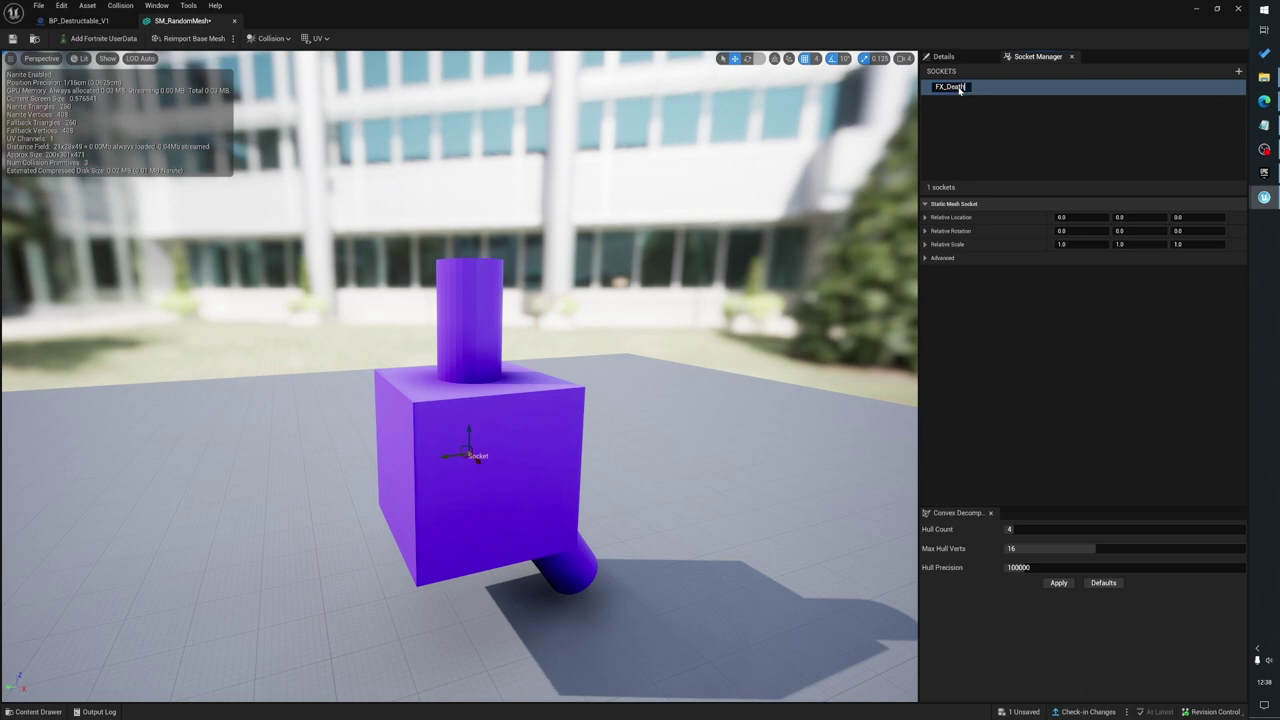
{"action": "key", "text": "Return"}
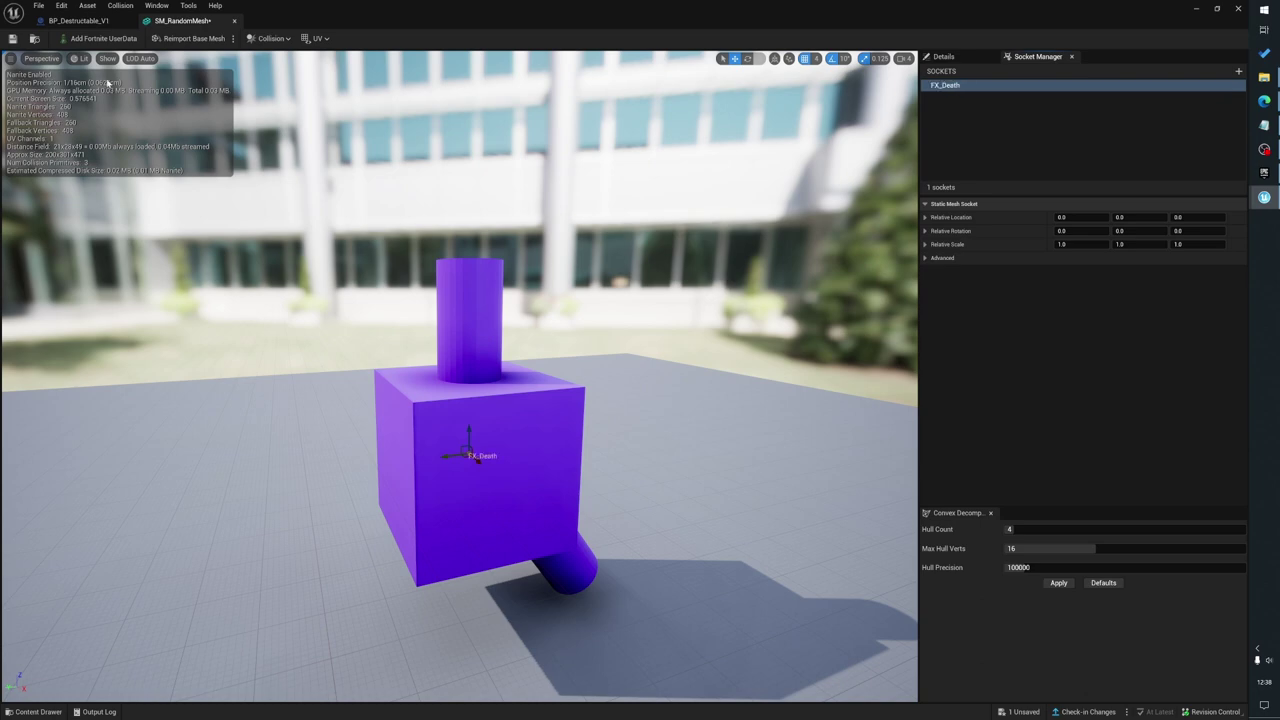
{"action": "left_click", "coordinate": [12, 38]}
Try raising the FX_Death socket to the top of the cylinder at a relative Z location of 240
{"action": "right_click_drag", "start_coordinate": [518, 504], "coordinate": [554, 512]}
{"action": "left_click_drag", "start_coordinate": [554, 514], "coordinate": [829, 294]}
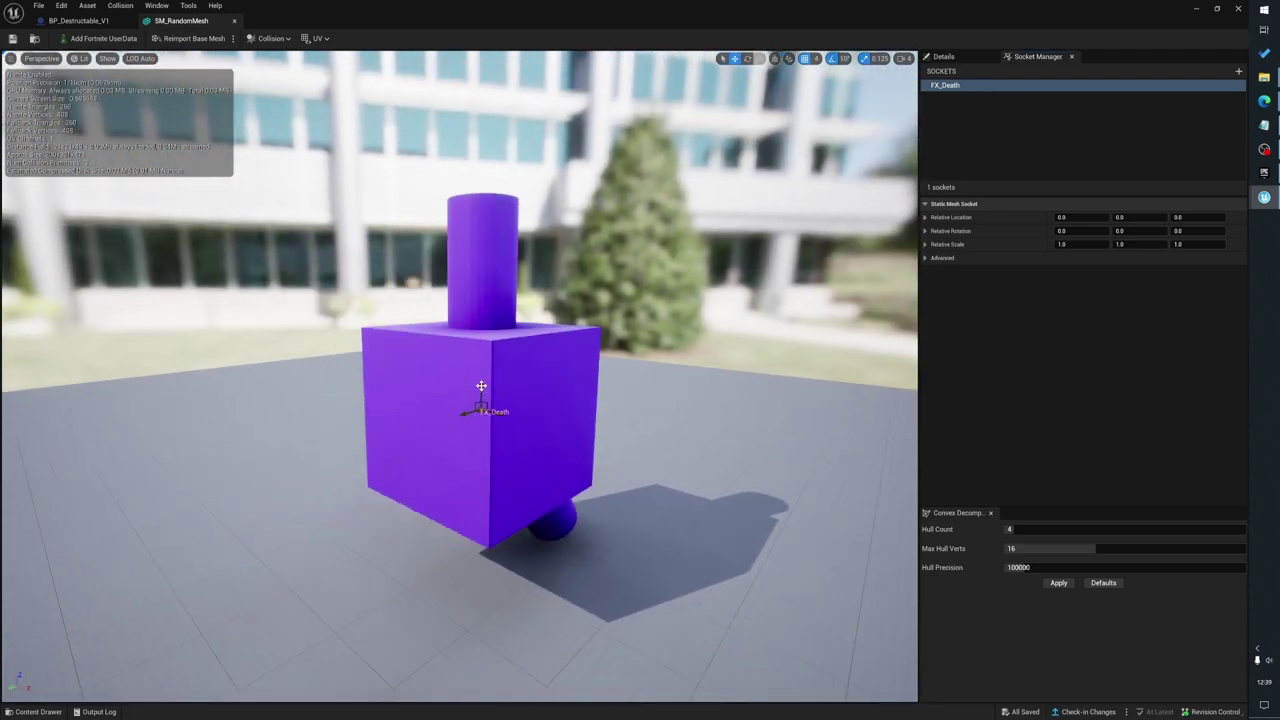
{"action": "left_click_drag", "start_coordinate": [481, 386], "coordinate": [483, 177]}
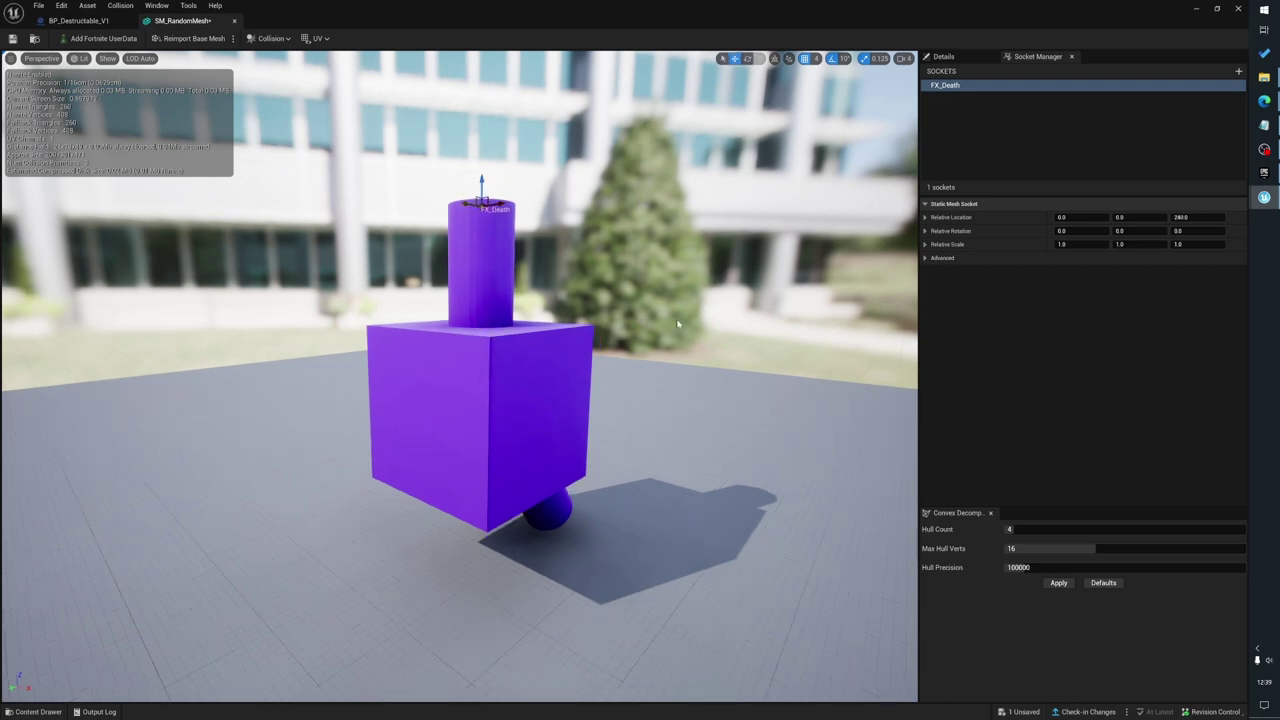
{"action": "key", "text": "ctrl+z"}
Save and close the SM_RandomMesh asset and the BP_Destructable_V1 blueprint, returning to the LearningUEFN level
{"action": "left_click", "coordinate": [13, 40]}
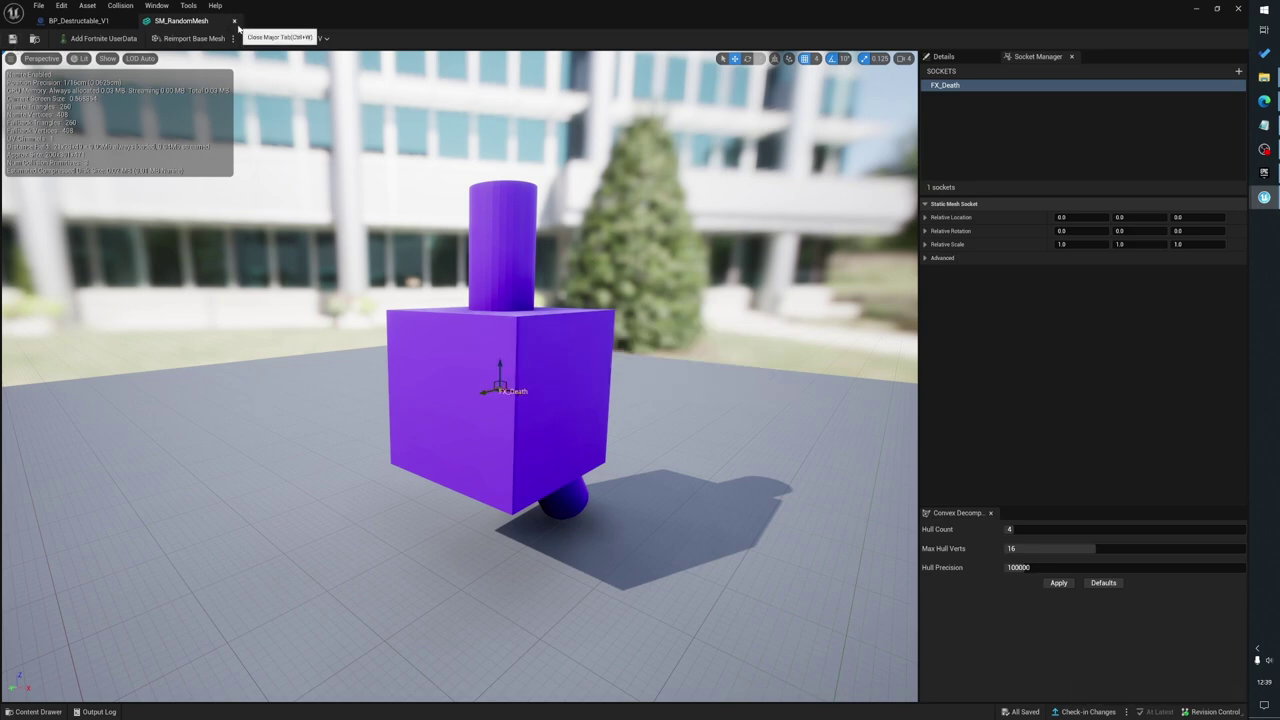
{"action": "left_click", "coordinate": [235, 22]}
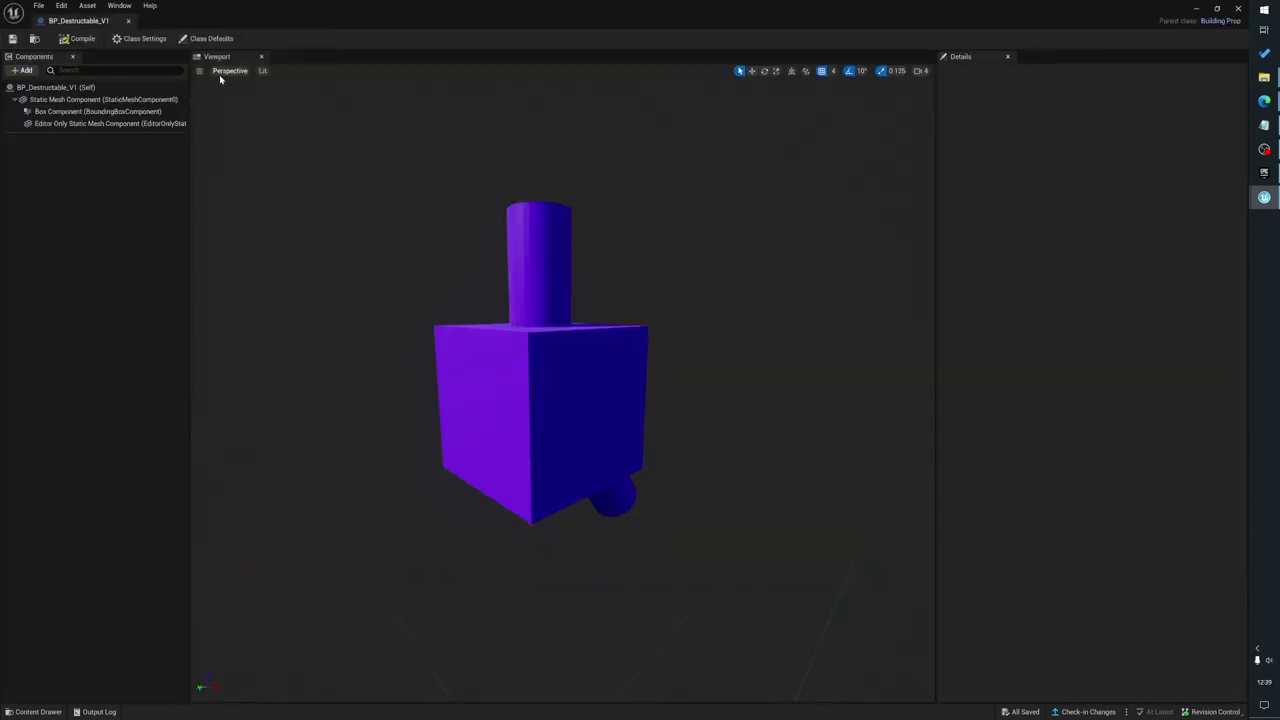
{"action": "left_click", "coordinate": [13, 39]}
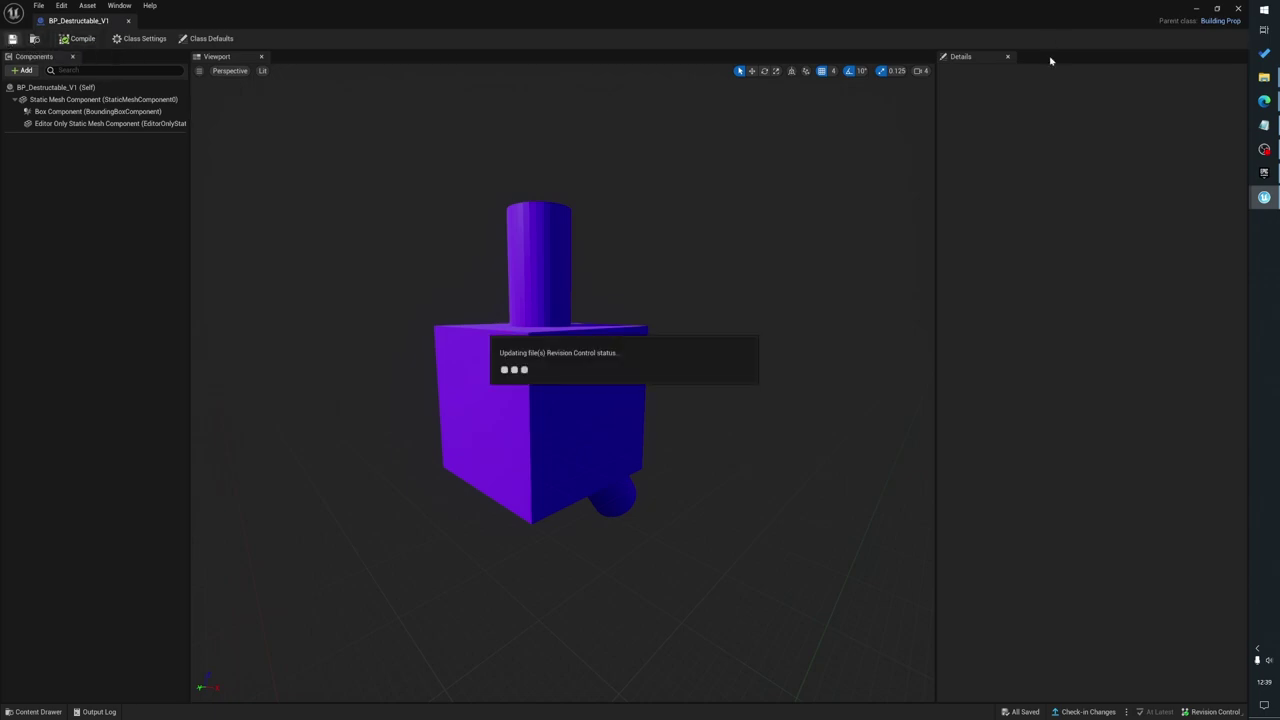
{"action": "left_click", "coordinate": [1239, 9]}
Create a Building Prop blueprint class named BP_Indestructable_V1 in the Blueprints folder
{"action": "scroll", "coordinate": [366, 597], "scroll_direction": "down", "scroll_amount": 5}
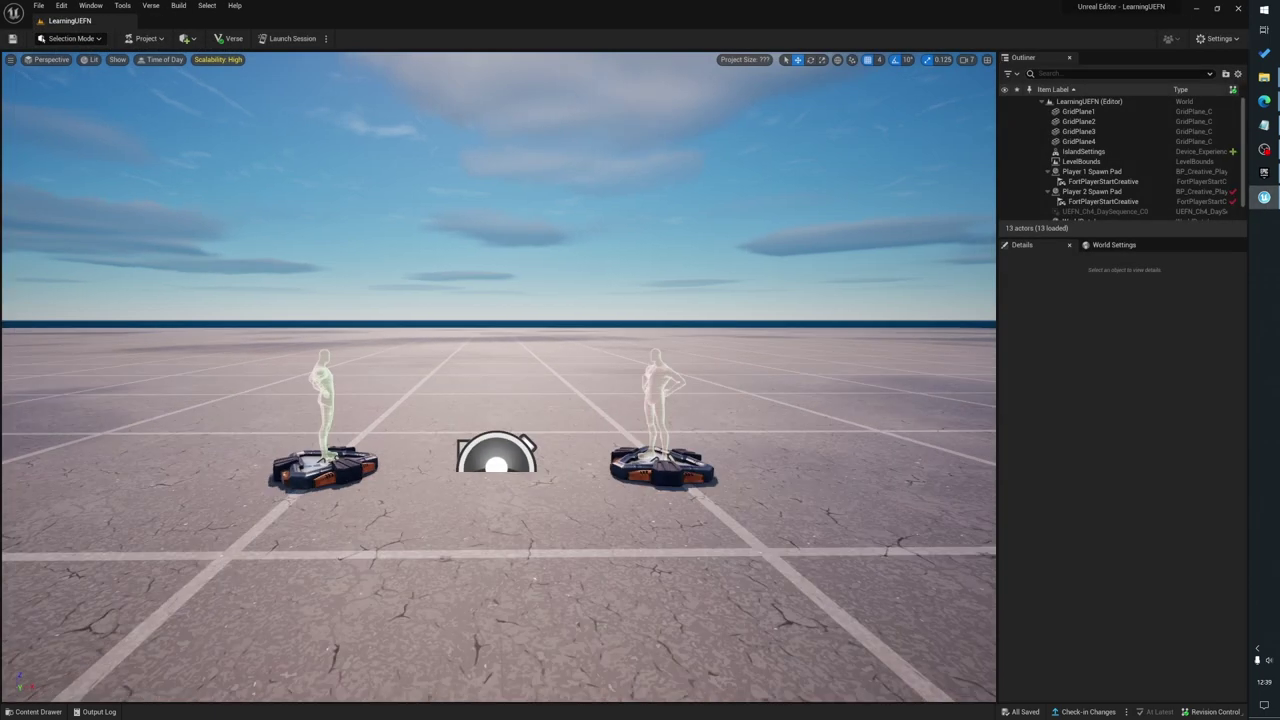
{"action": "key", "text": "ctrl+space"}
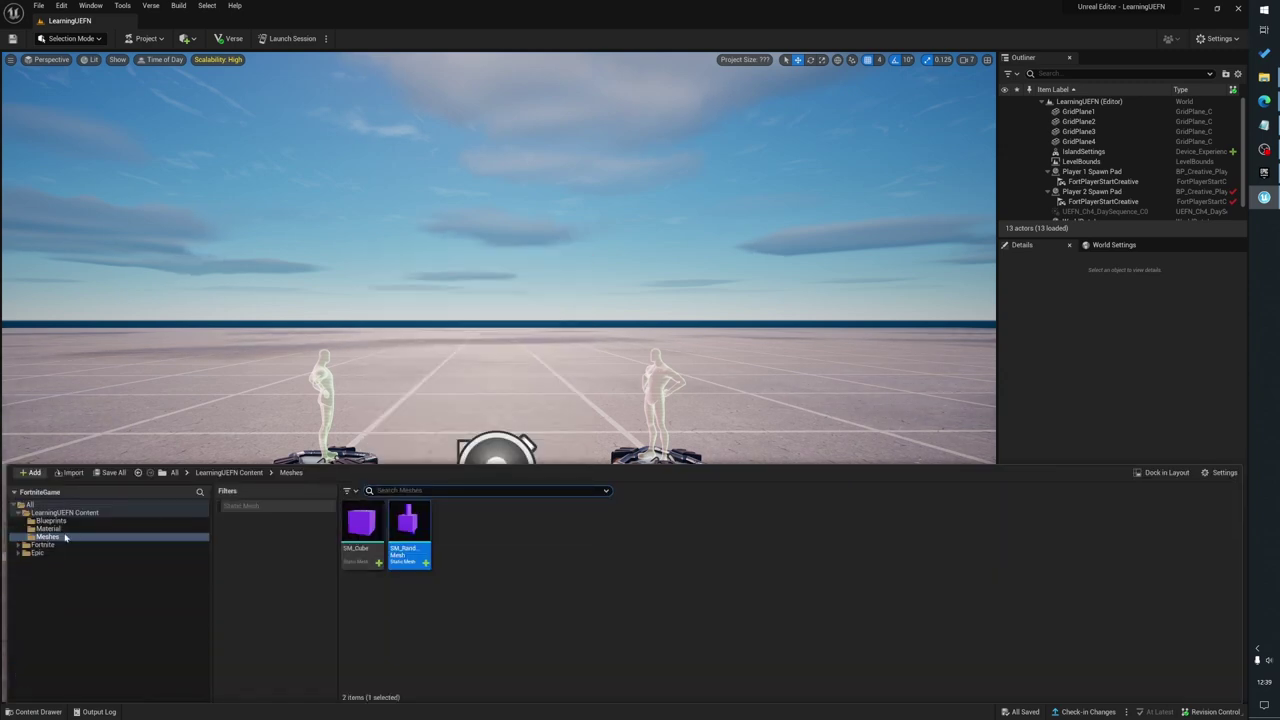
{"action": "left_click", "coordinate": [62, 521]}
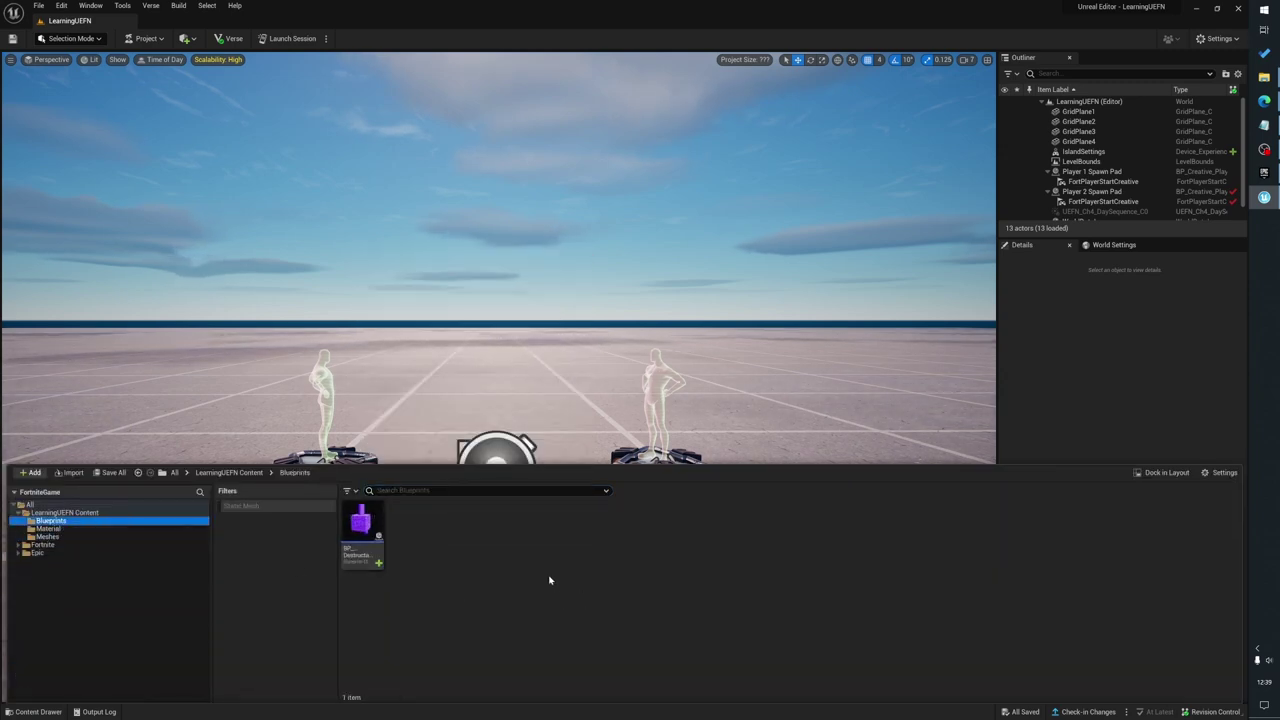
{"action": "right_click", "coordinate": [477, 535]}
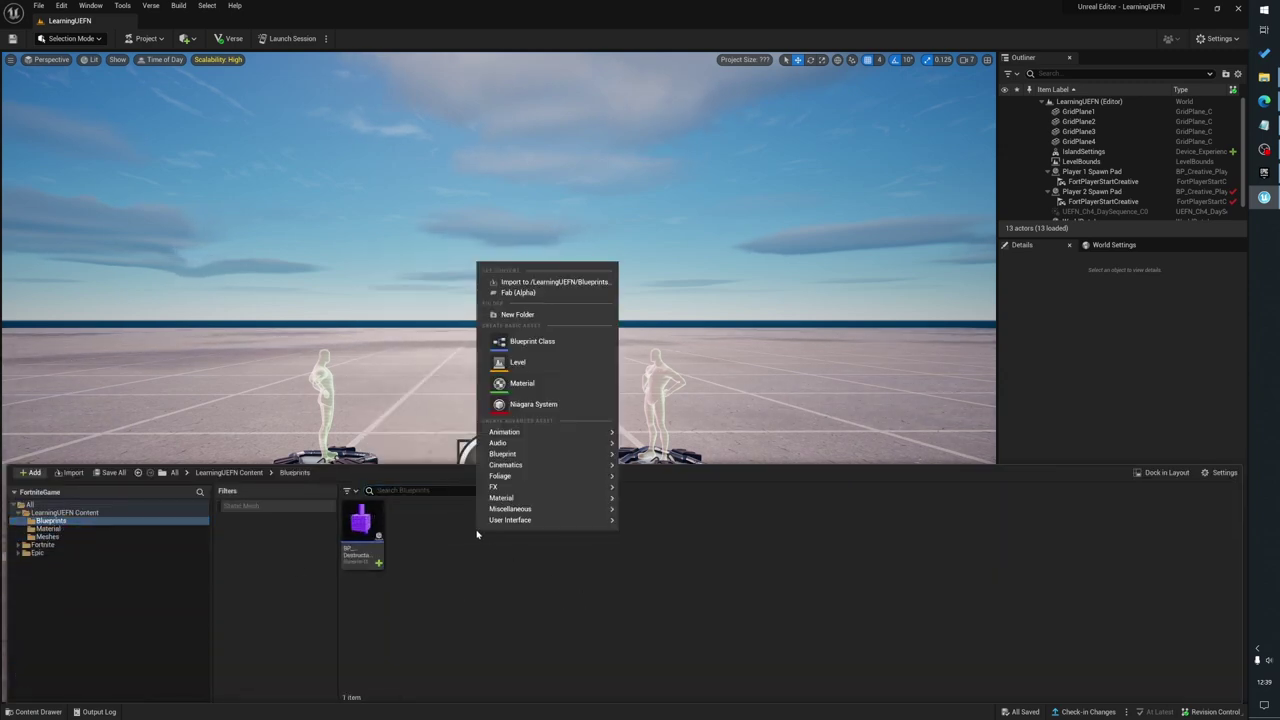
{"action": "left_click", "coordinate": [566, 344]}
{"action": "left_click", "coordinate": [530, 280]}
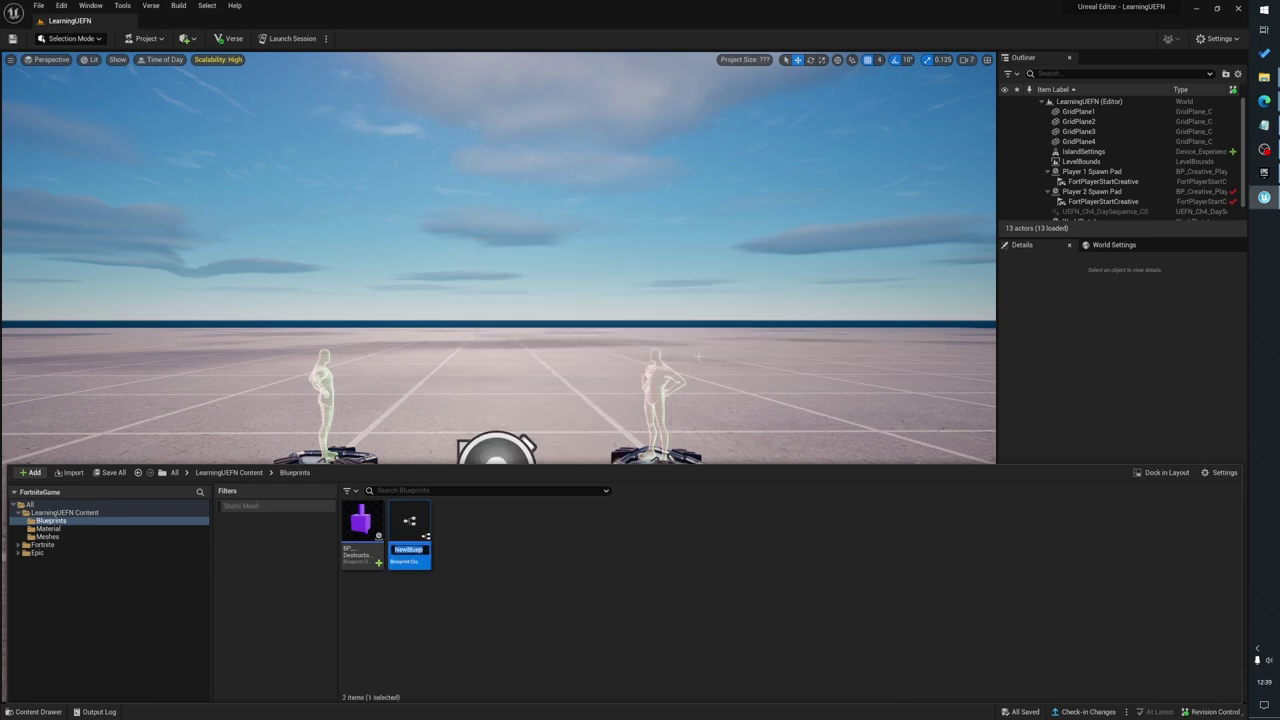
{"action": "type", "text": "BP_"}
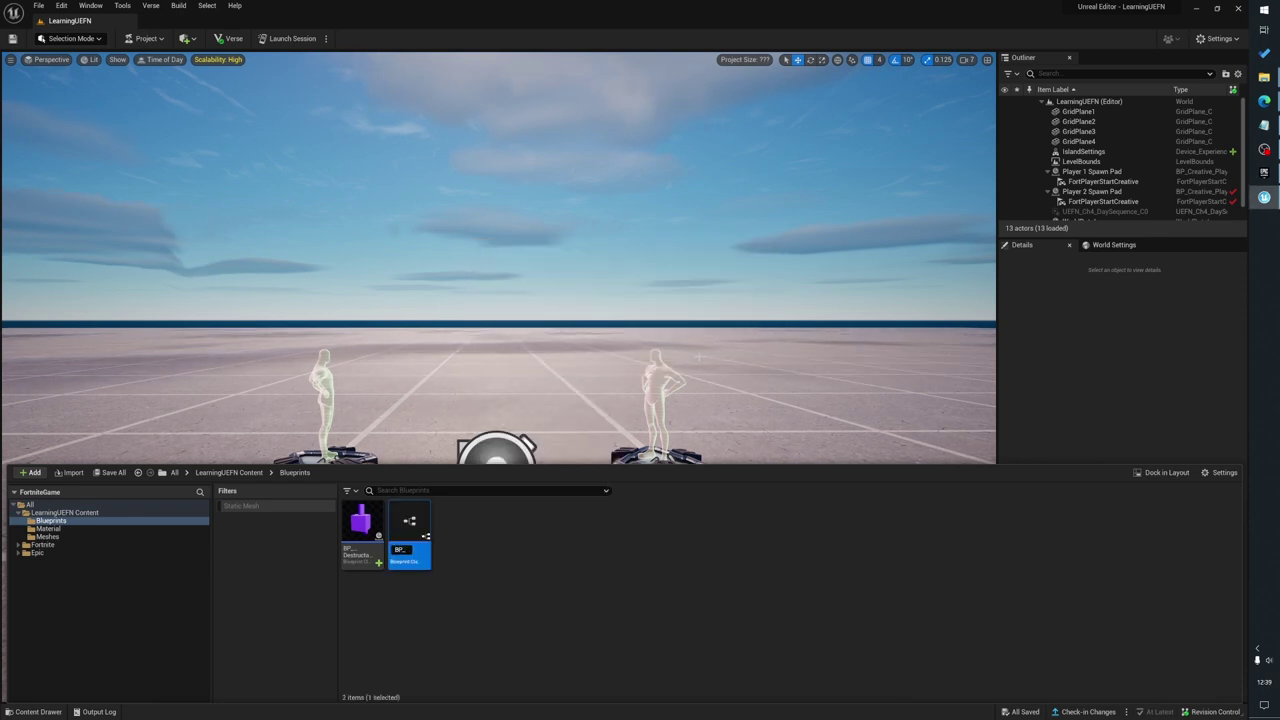
{"action": "type", "text": "Inde"}
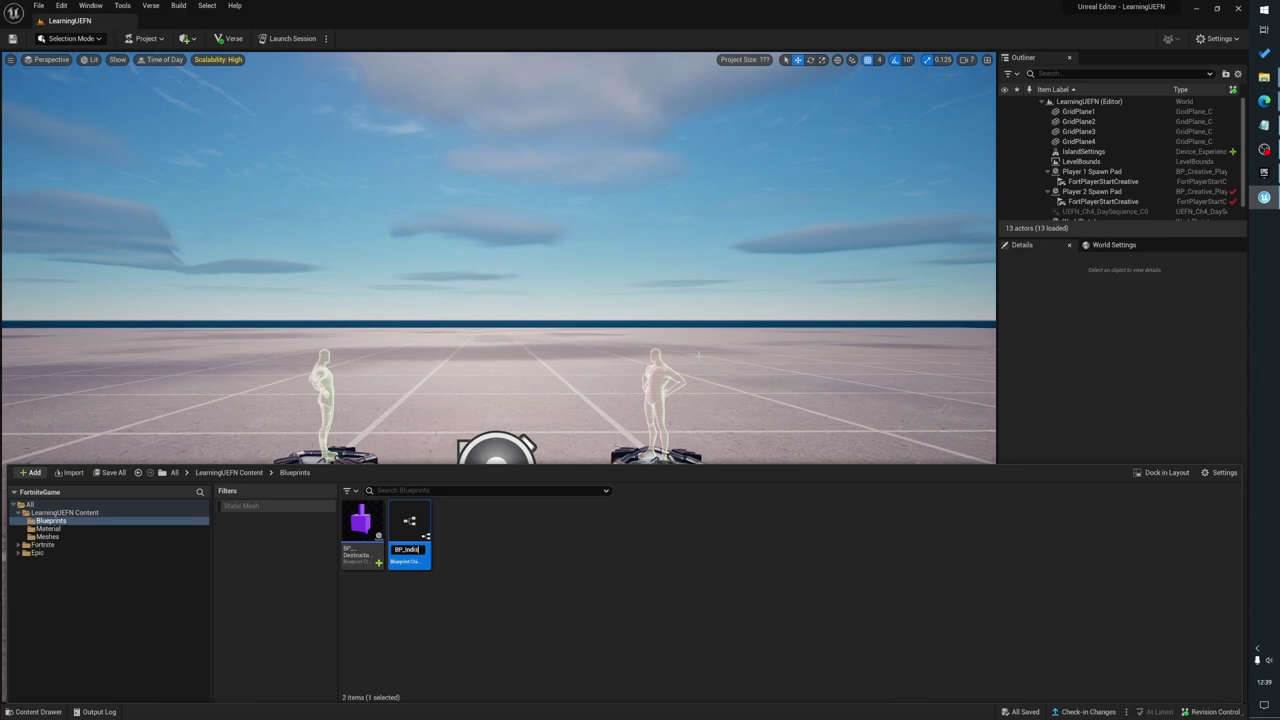
{"action": "type", "text": "xtruc"}
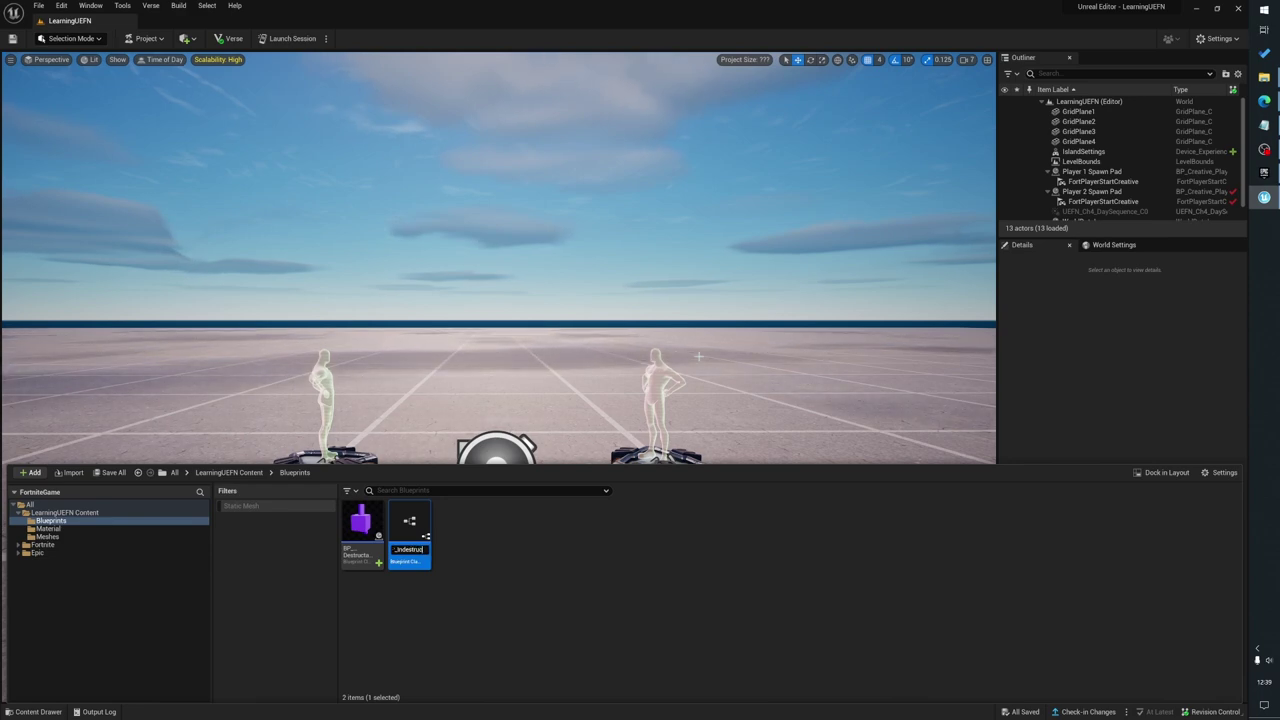
{"action": "type", "text": "table_V1"}
{"action": "key", "text": "Return"}
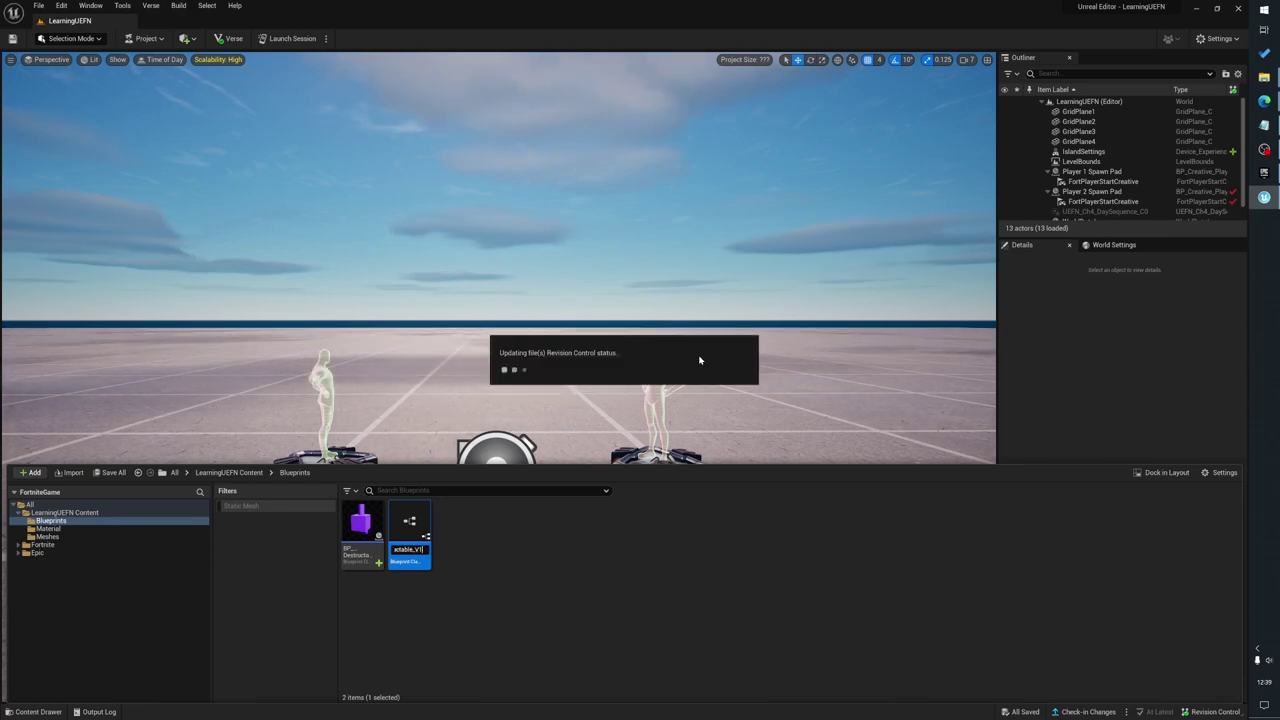
Open BP_Indestructable_V1 and assign SM_Cube from the Meshes folder as its Static Mesh
{"action": "double_click", "coordinate": [405, 526]}
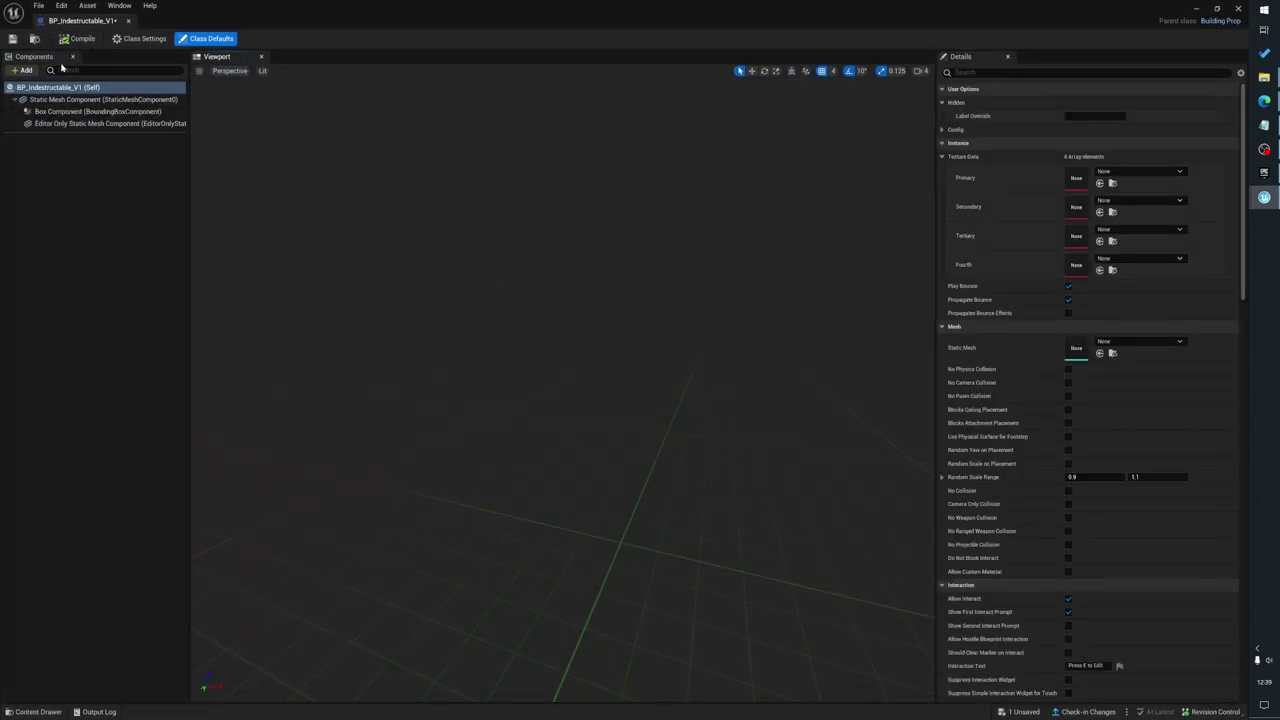
{"action": "left_click", "coordinate": [19, 90]}
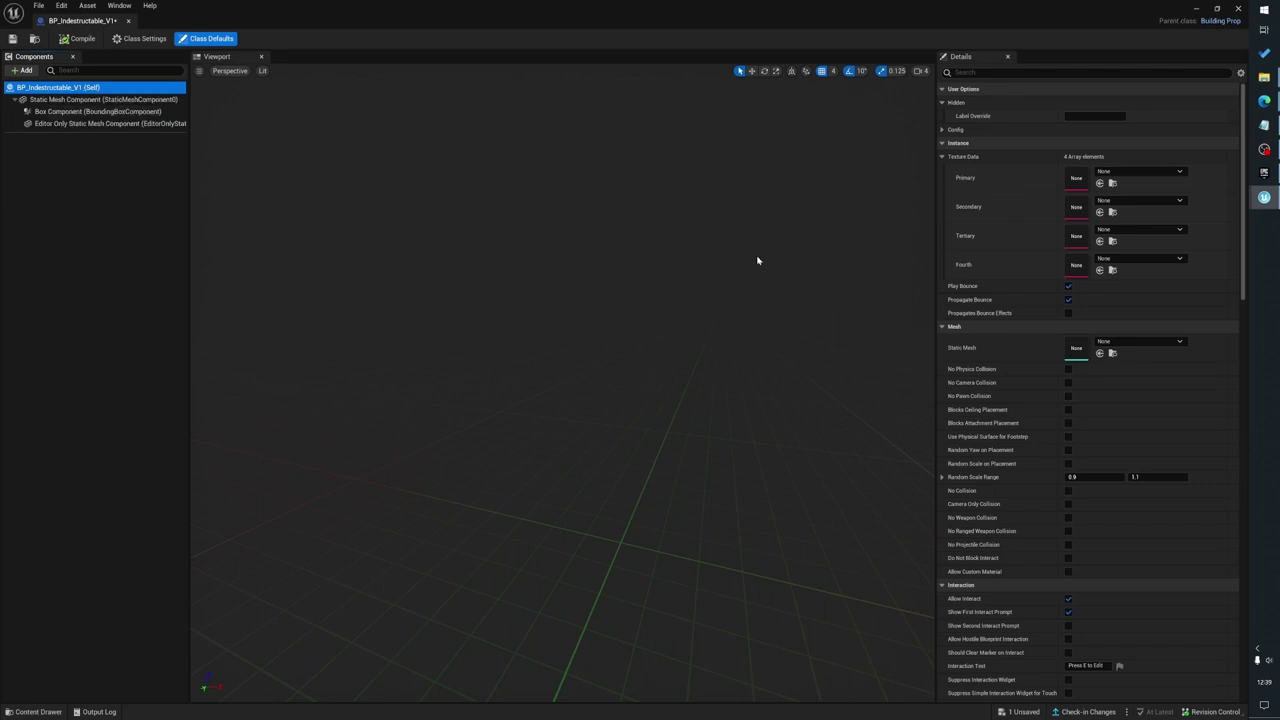
{"action": "right_click_drag", "start_coordinate": [728, 374], "coordinate": [714, 373]}
{"action": "key", "text": "ctrl+space"}
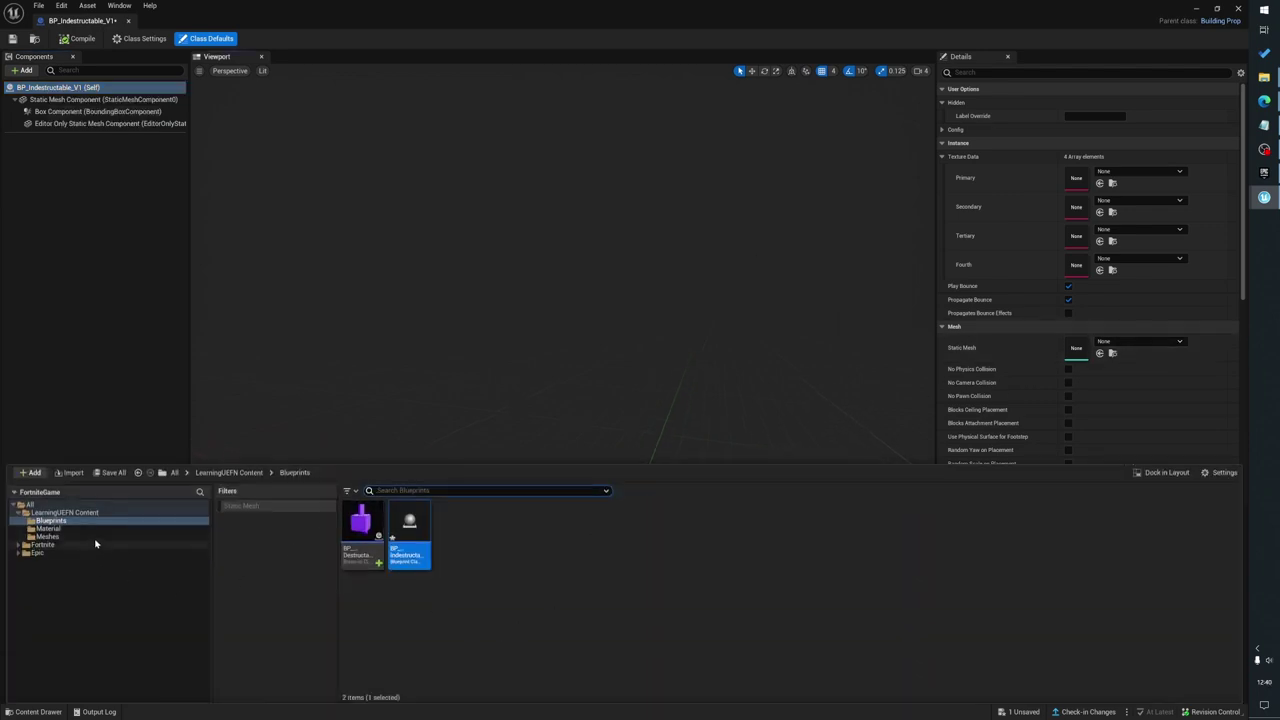
{"action": "left_click", "coordinate": [47, 537]}
{"action": "left_click_drag", "start_coordinate": [360, 525], "coordinate": [1110, 355]}
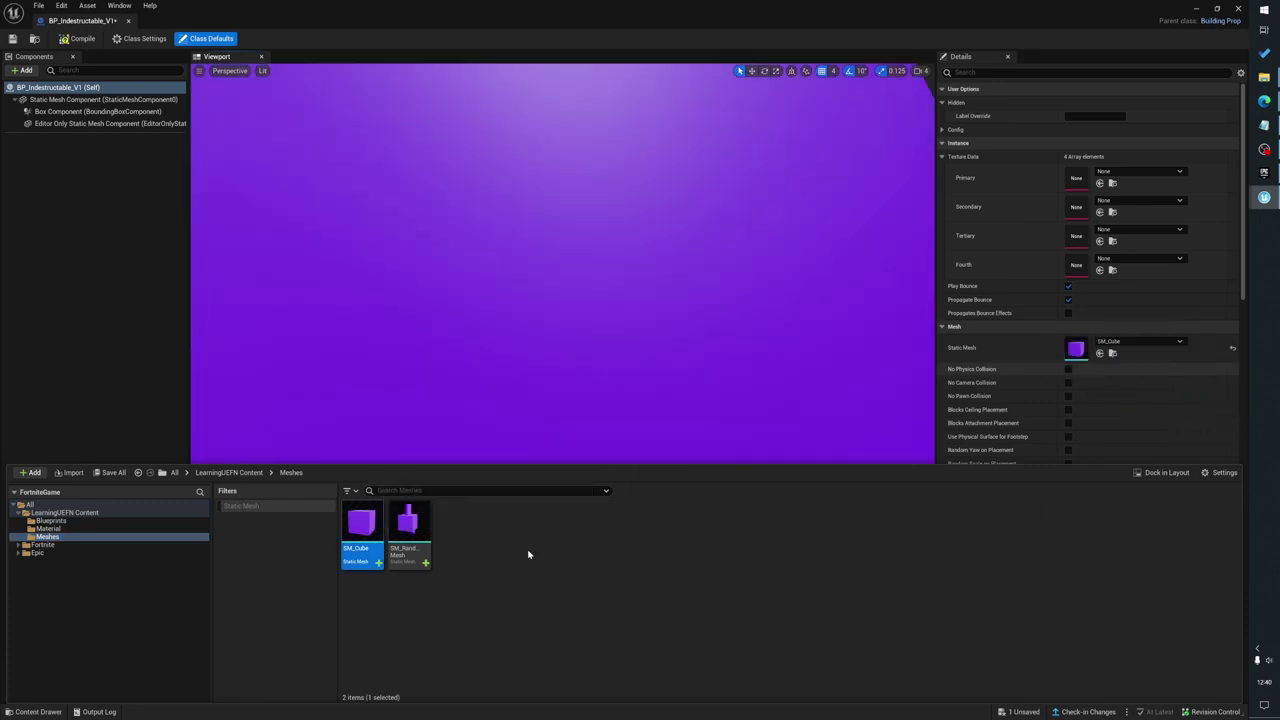
{"action": "right_click_drag", "start_coordinate": [446, 411], "coordinate": [480, 425]}
{"action": "key", "text": "s"}
{"action": "scroll", "coordinate": [517, 374], "scroll_direction": "down", "scroll_amount": 2}
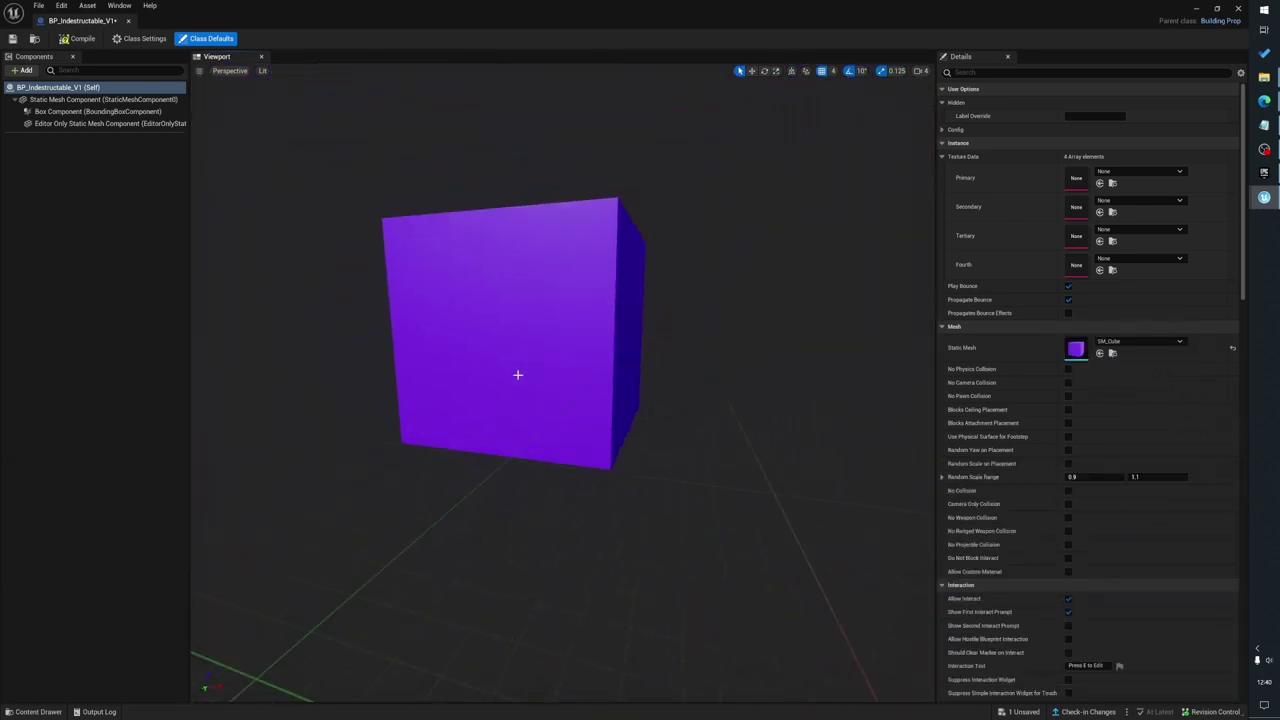
Search the class defaults for "type", "building", "fol" and "resou" to check the building, foliage and resource settings
{"action": "left_click", "coordinate": [994, 73]}
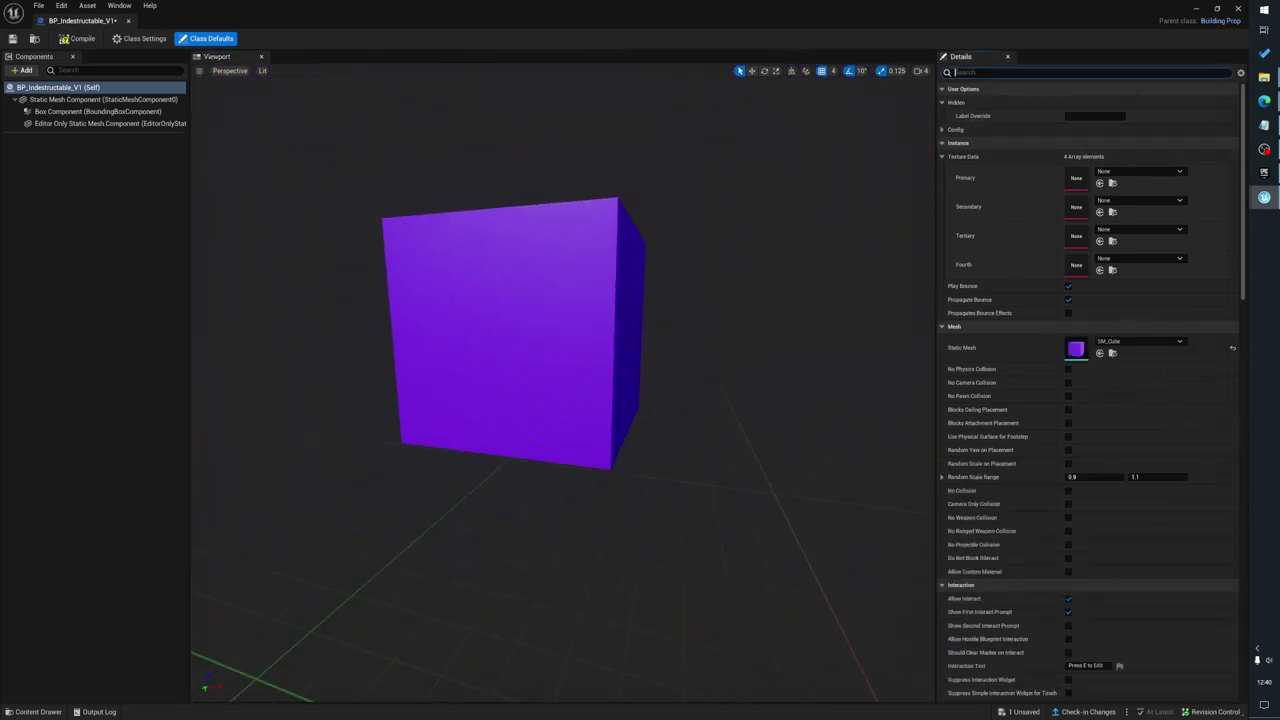
{"action": "type", "text": "type"}
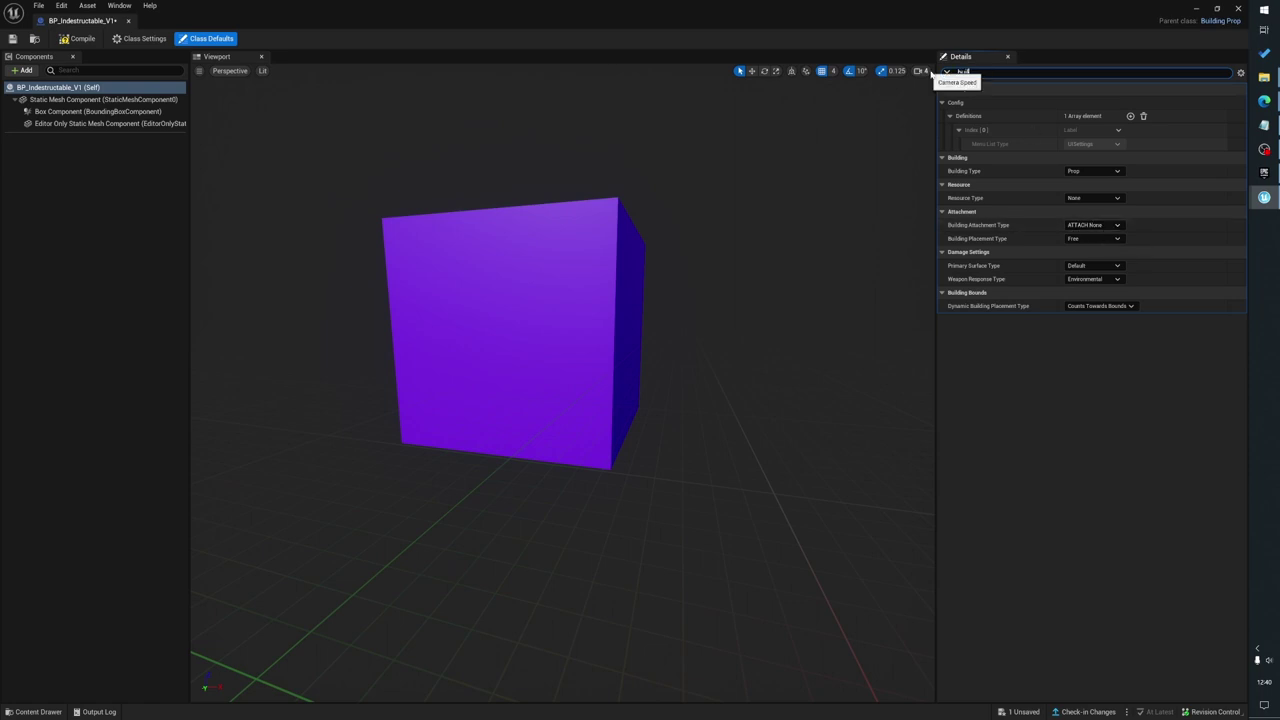
{"action": "type", "text": "ding"}
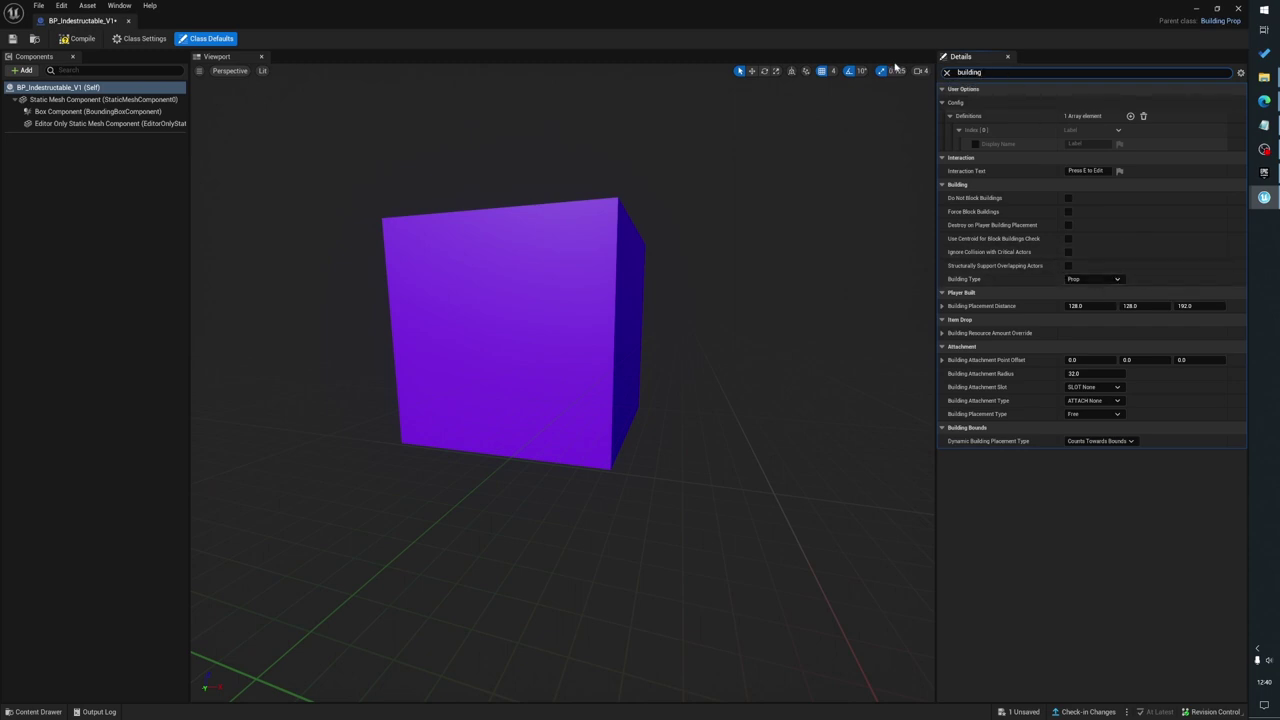
{"action": "left_click_drag", "start_coordinate": [988, 73], "coordinate": [917, 71]}
{"action": "type", "text": "fol"}
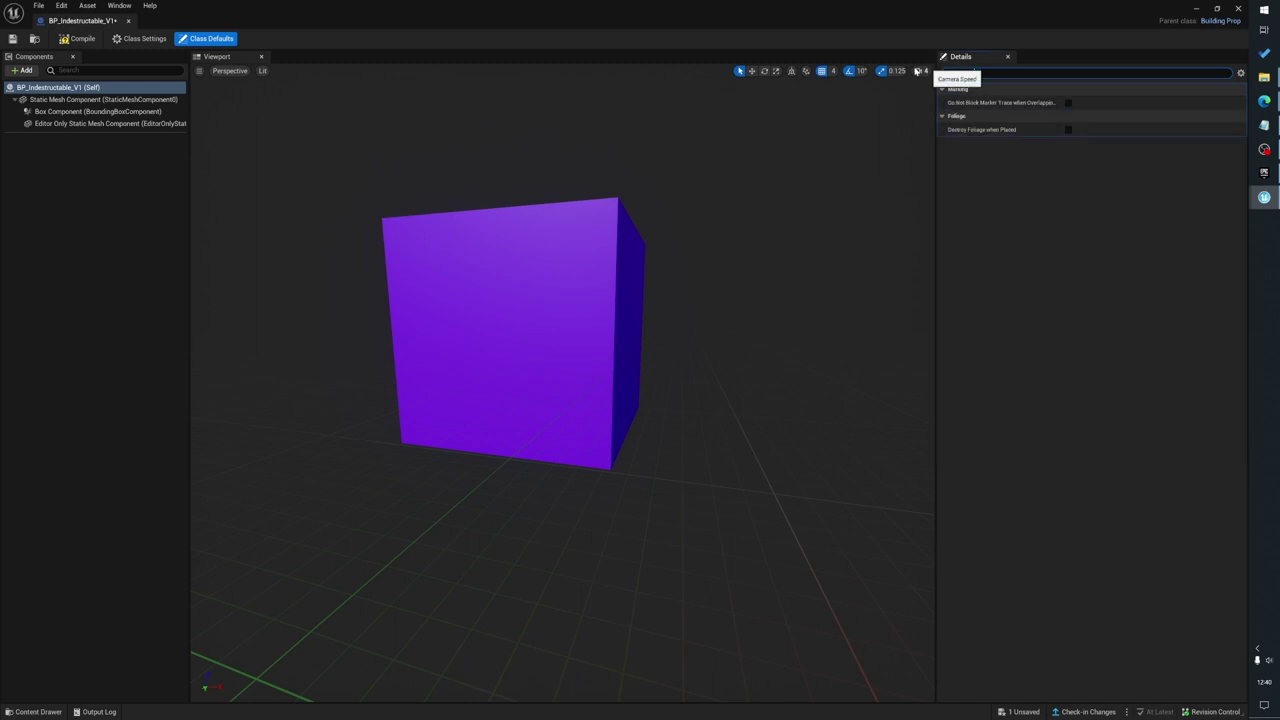
{"action": "key", "text": "ctrl+a"}
{"action": "type", "text": "resou"}
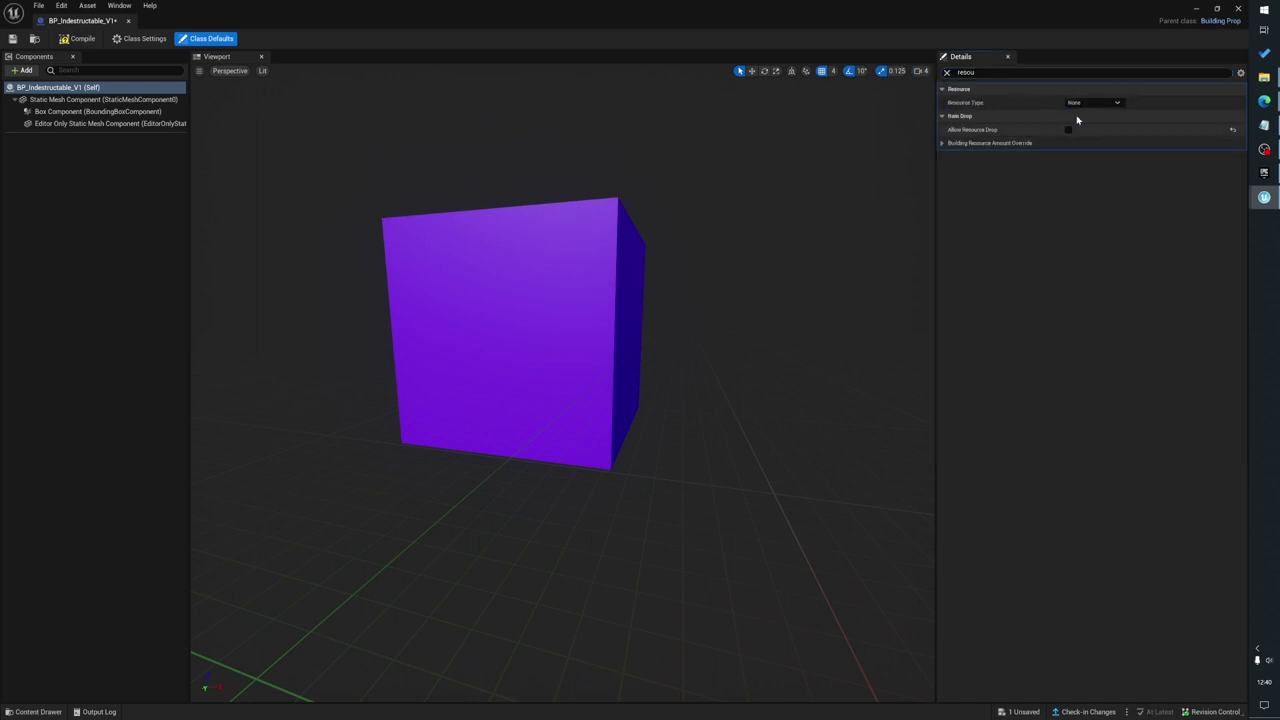
Filter the class defaults by "can be" and turn off Can be Damaged
{"action": "key", "text": "ctrl+a"}
{"action": "type", "text": "can"}
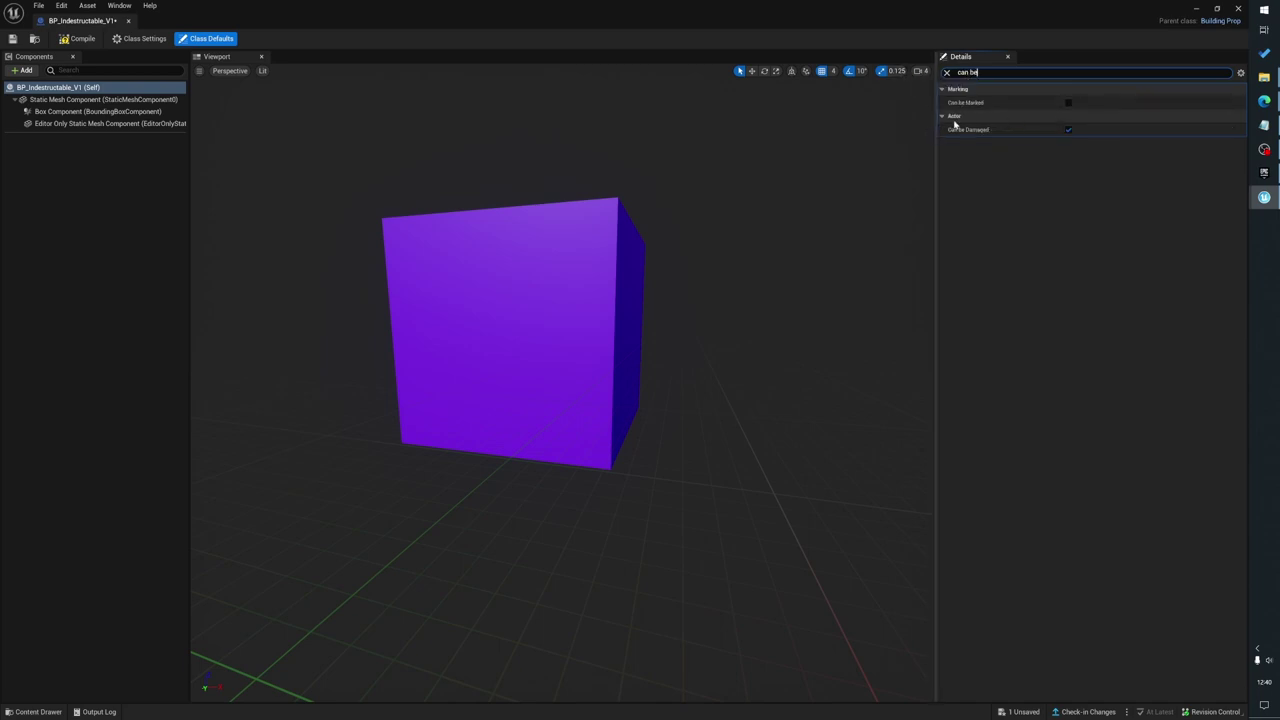
{"action": "left_click", "coordinate": [1068, 131]}
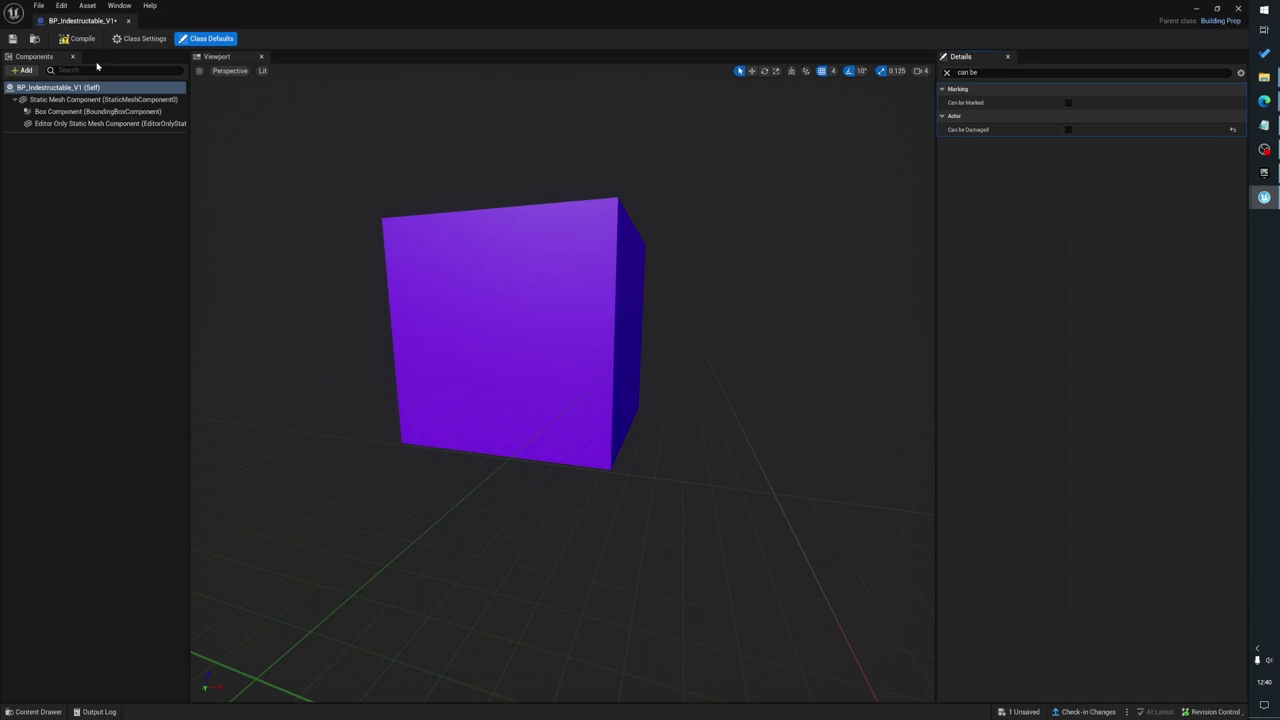
Save the BP_Indestructable_V1 blueprint and close its editor
{"action": "left_click", "coordinate": [220, 164]}
{"action": "left_click", "coordinate": [12, 40]}
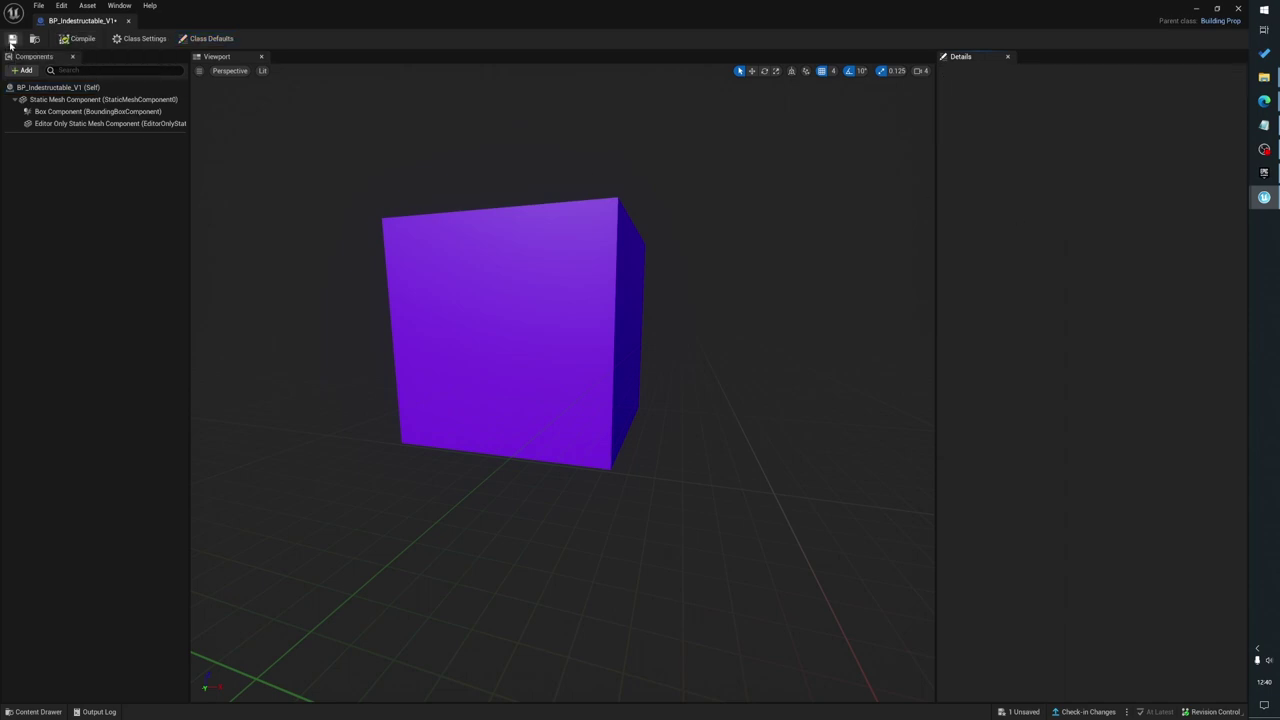
{"action": "left_click", "coordinate": [1238, 9]}
Place BP_Destructable_V1 and BP_Indestructable_V1 from the Blueprints folder side by side on the ground beyond the player spawn pads
{"action": "scroll", "coordinate": [513, 487], "scroll_direction": "up", "scroll_amount": 3}
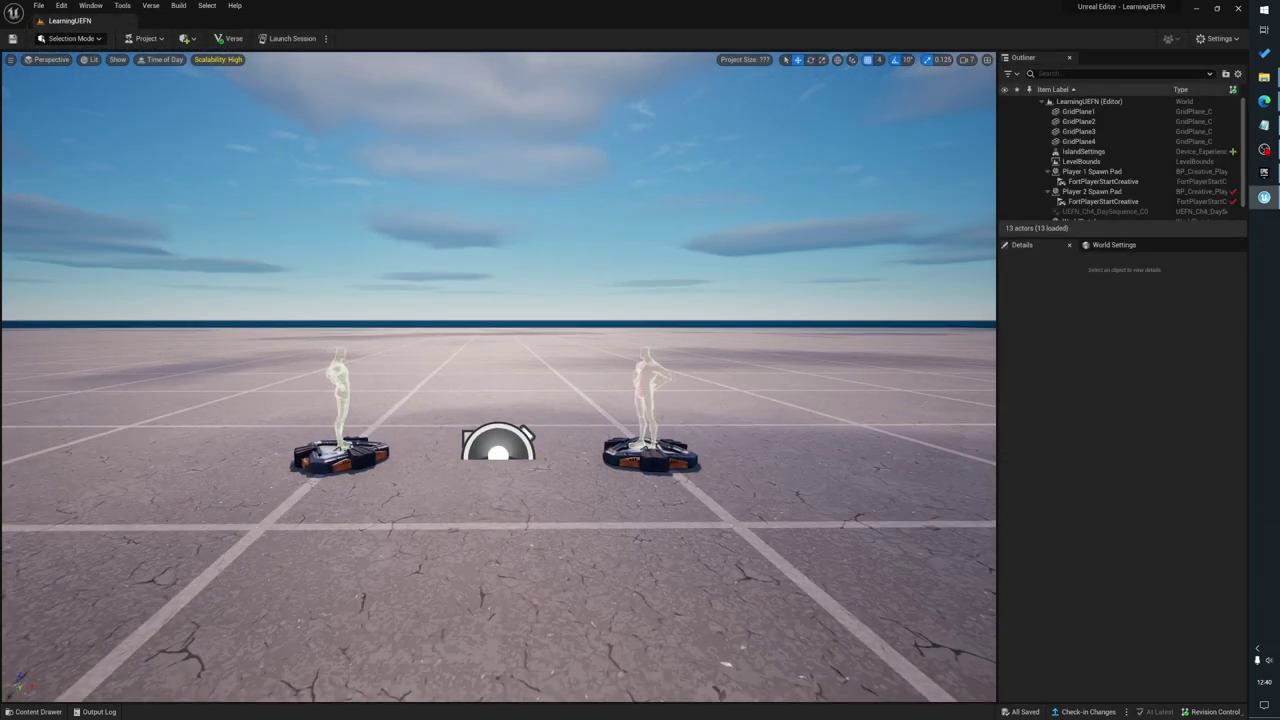
{"action": "left_click_drag", "start_coordinate": [513, 487], "coordinate": [508, 458]}
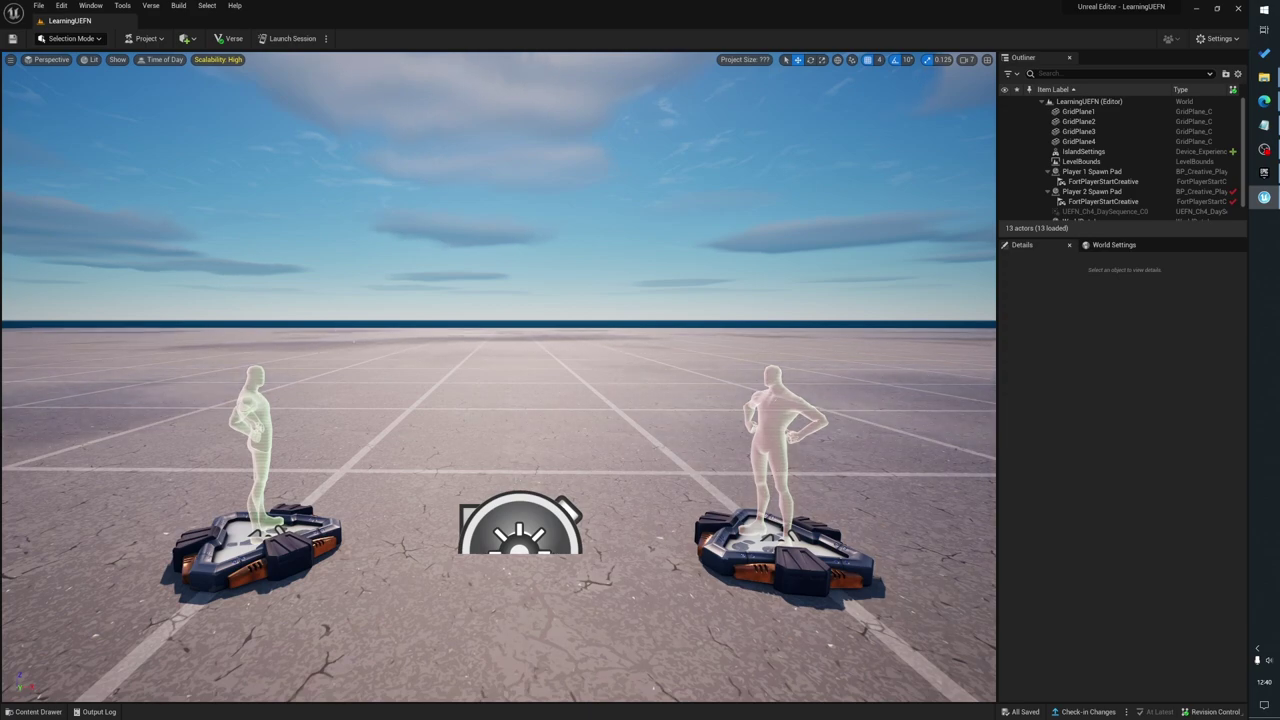
{"action": "middle_click_drag", "start_coordinate": [508, 458], "coordinate": [482, 425]}
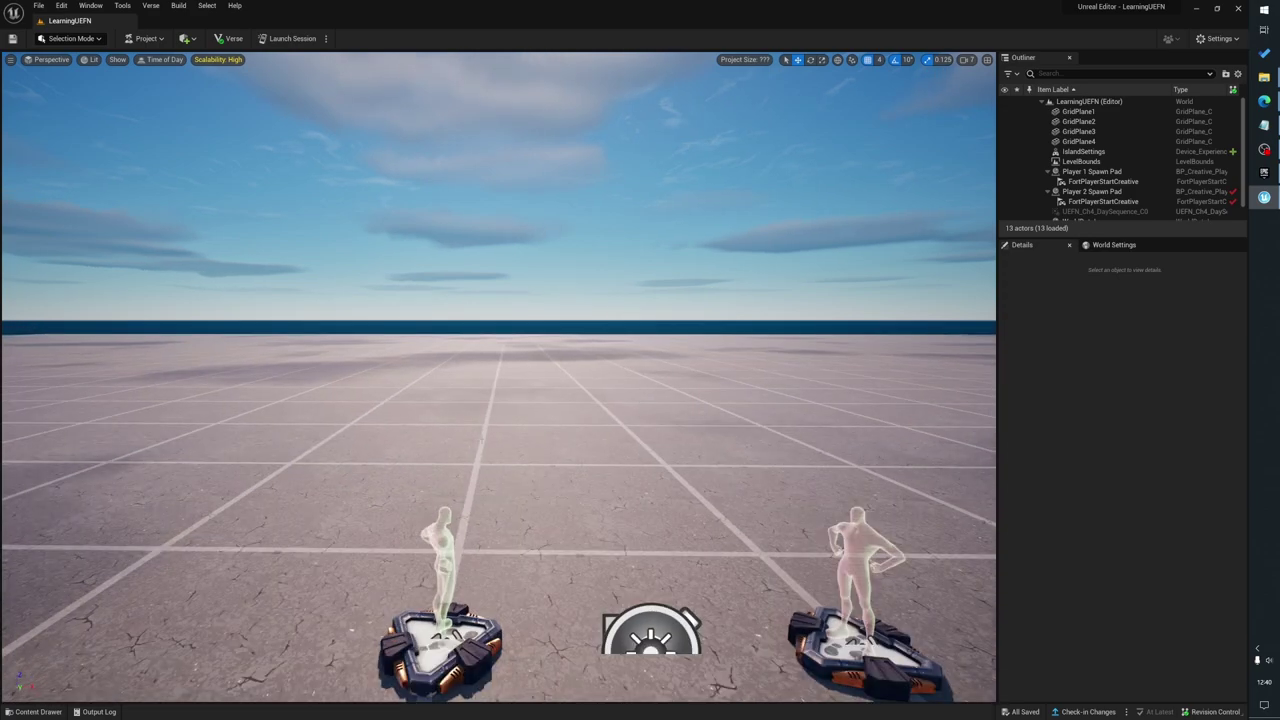
{"action": "right_click_drag", "start_coordinate": [482, 440], "coordinate": [477, 440]}
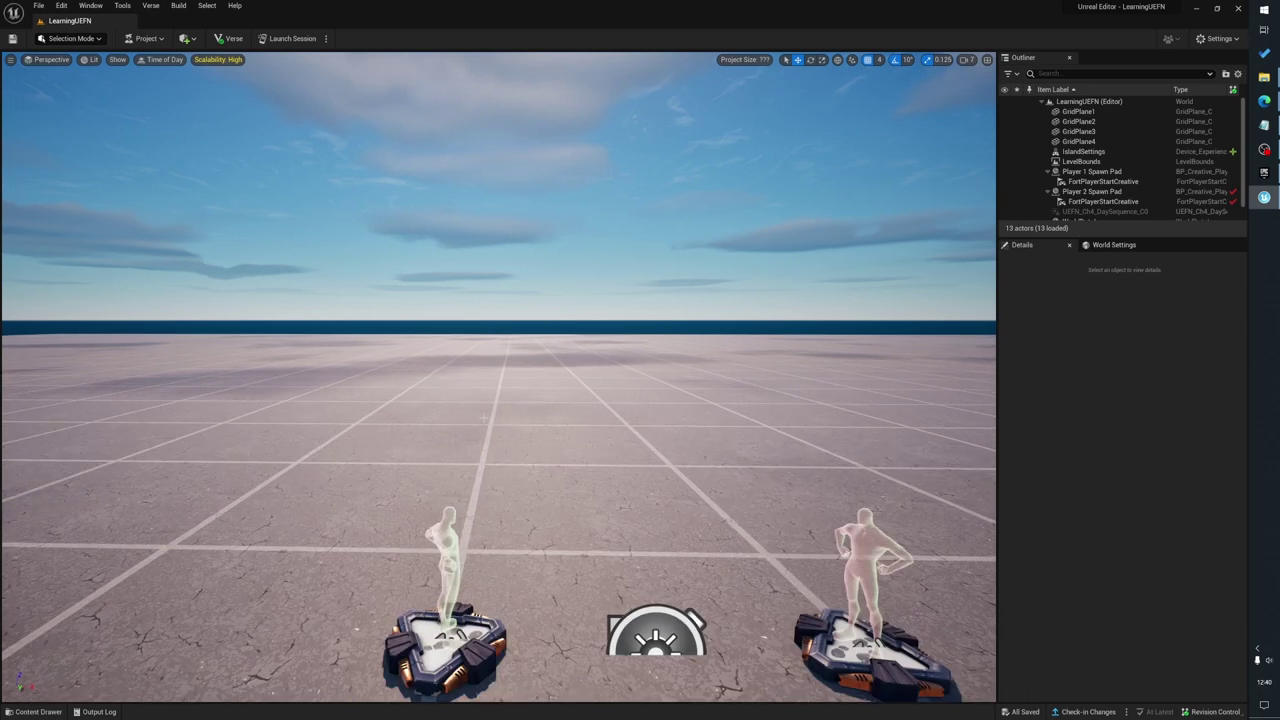
{"action": "key", "text": "ctrl+space"}
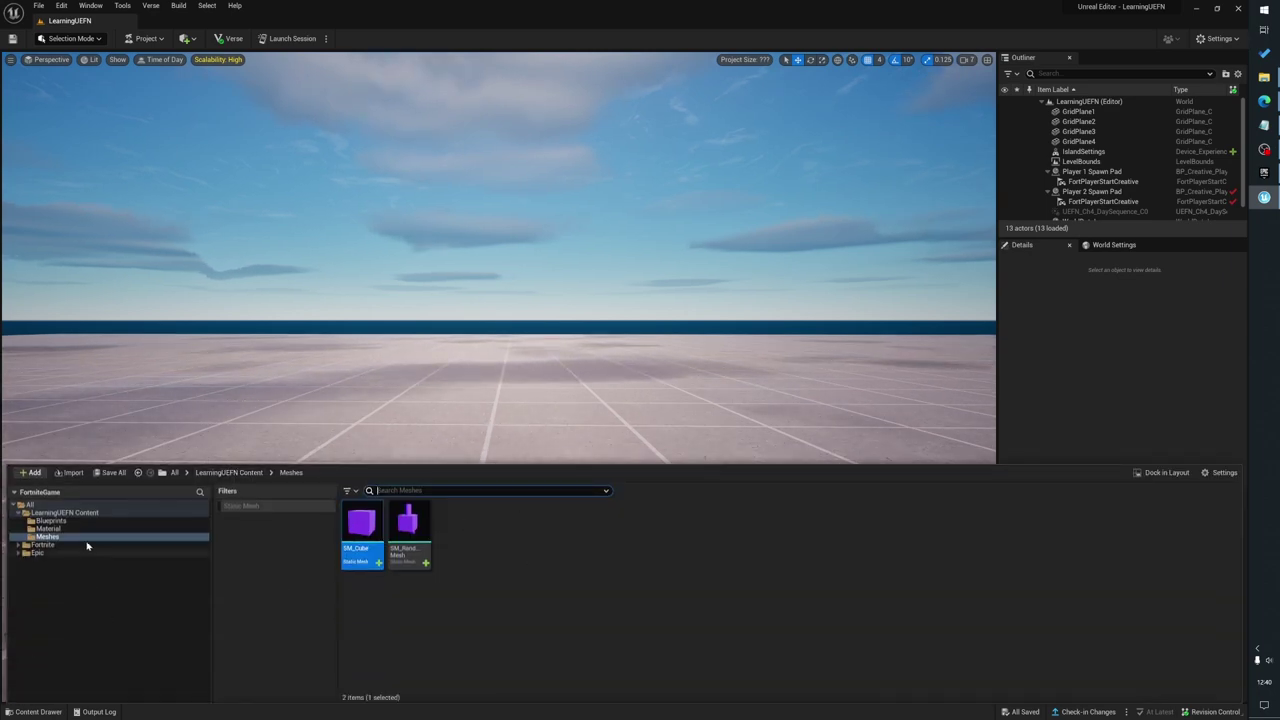
{"action": "left_click", "coordinate": [52, 521]}
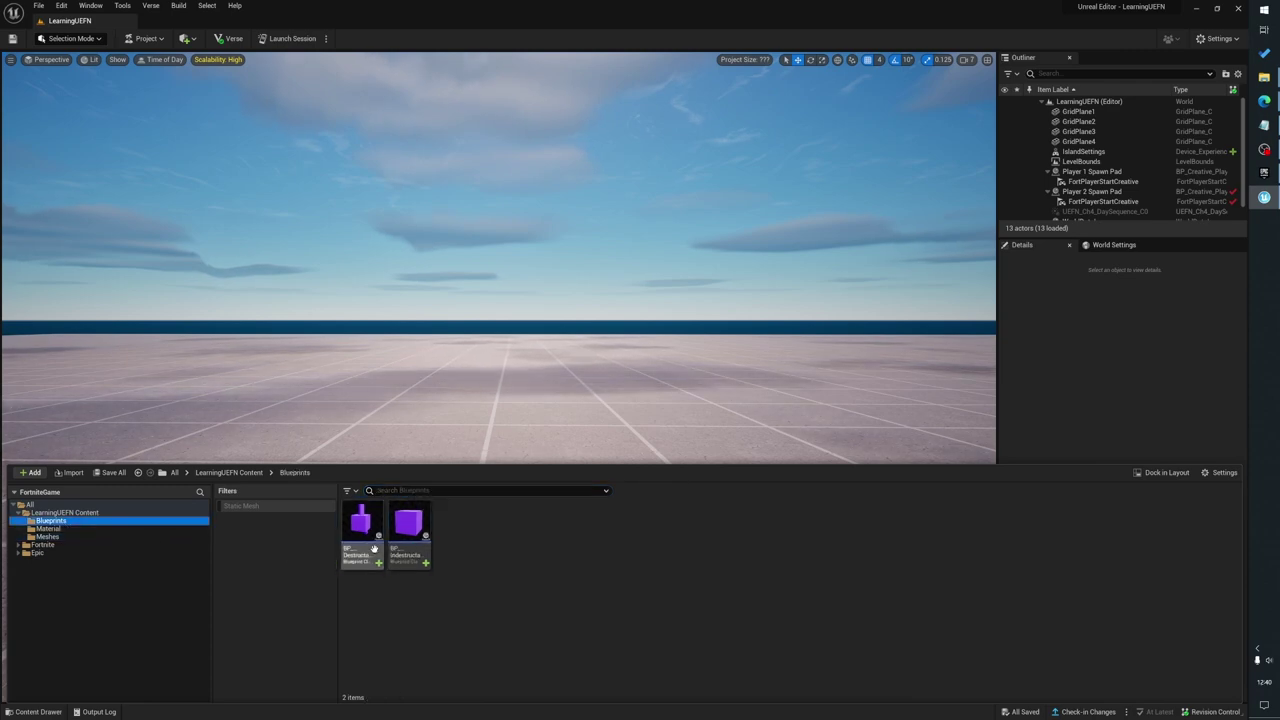
{"action": "left_click_drag", "start_coordinate": [374, 549], "coordinate": [412, 405]}
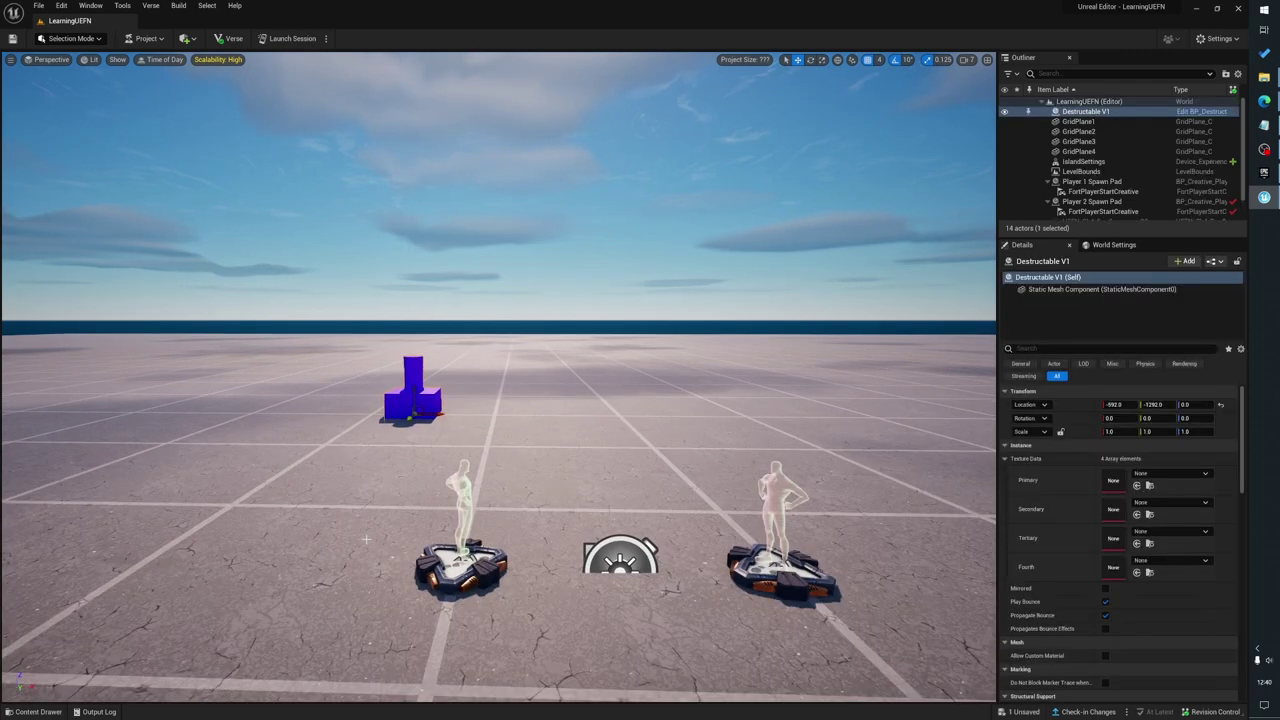
{"action": "key", "text": "ctrl+space"}
{"action": "left_click_drag", "start_coordinate": [403, 551], "coordinate": [533, 408]}
Raise the destructible prop in the level to a Z location of 152
{"action": "left_click_drag", "start_coordinate": [487, 513], "coordinate": [487, 430]}
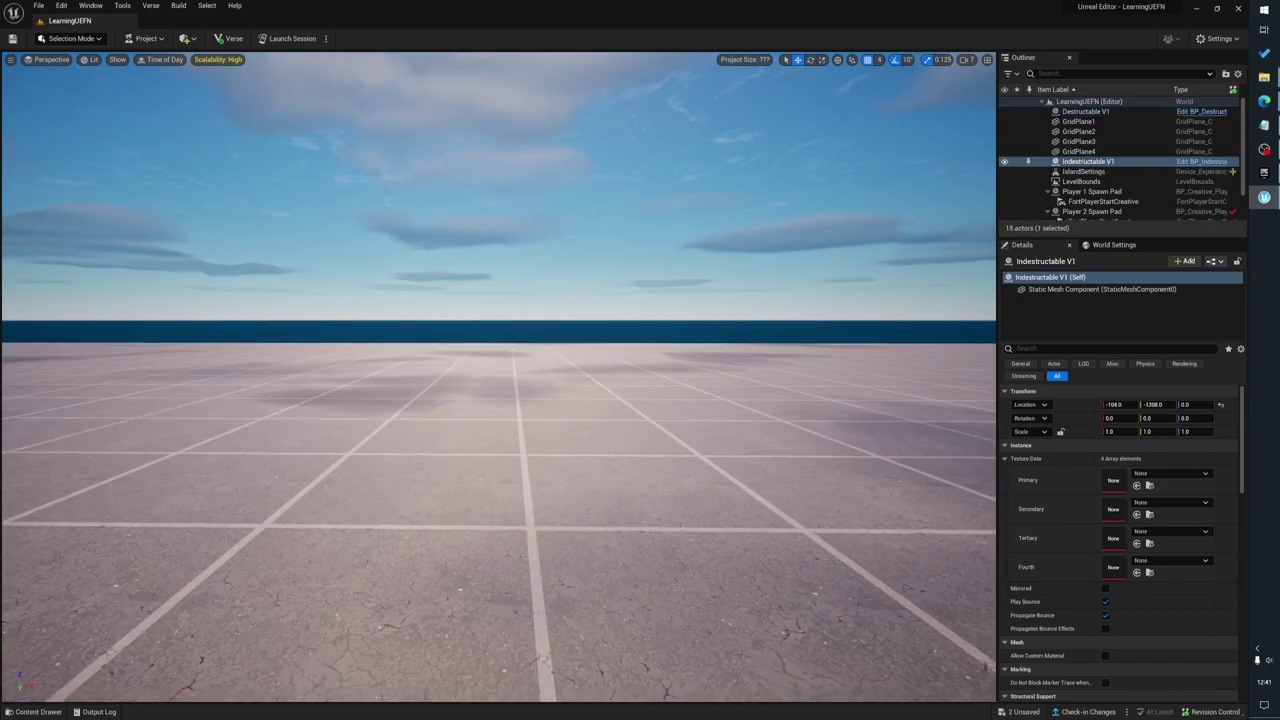
{"action": "key", "text": "s"}
{"action": "right_click_drag", "start_coordinate": [394, 420], "coordinate": [394, 420]}
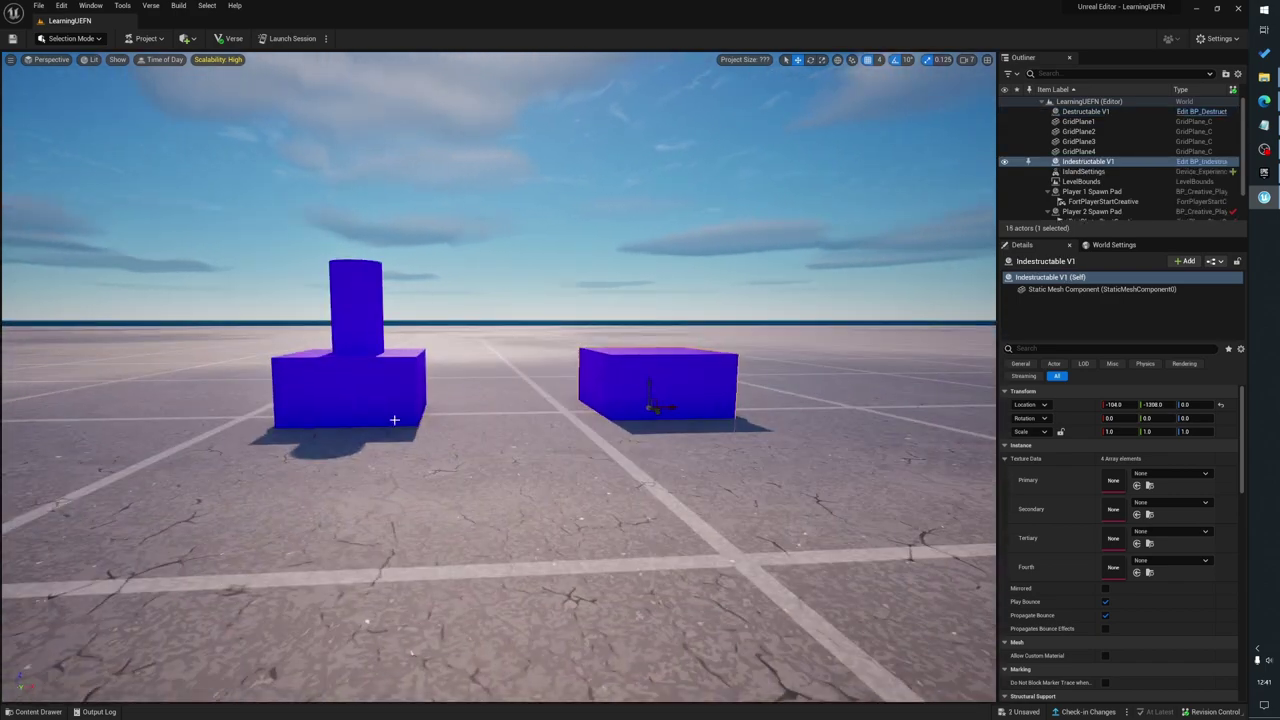
{"action": "left_click", "coordinate": [394, 420]}
{"action": "left_click_drag", "start_coordinate": [357, 389], "coordinate": [459, 321]}
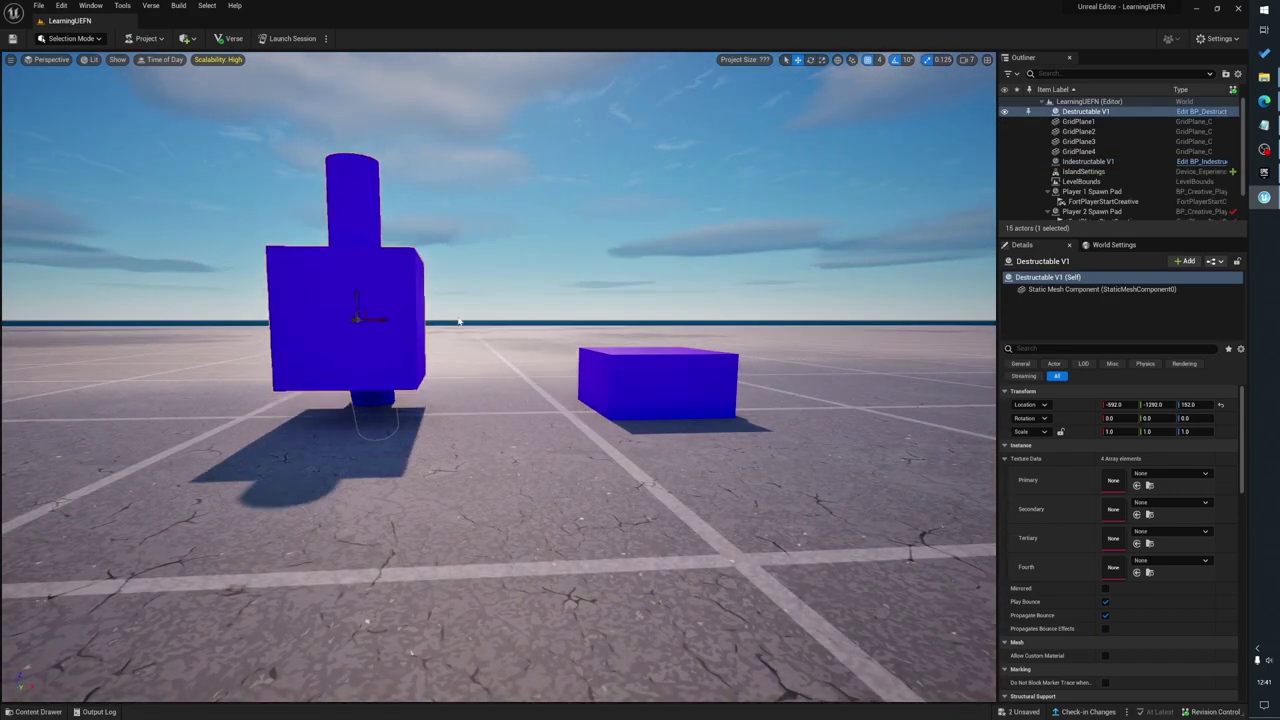
{"action": "left_click_drag", "start_coordinate": [536, 382], "coordinate": [536, 450]}
{"action": "key", "text": "ctrl+space"}
{"action": "left_click_drag", "start_coordinate": [360, 540], "coordinate": [733, 383]}
{"action": "key", "text": "Delete"}
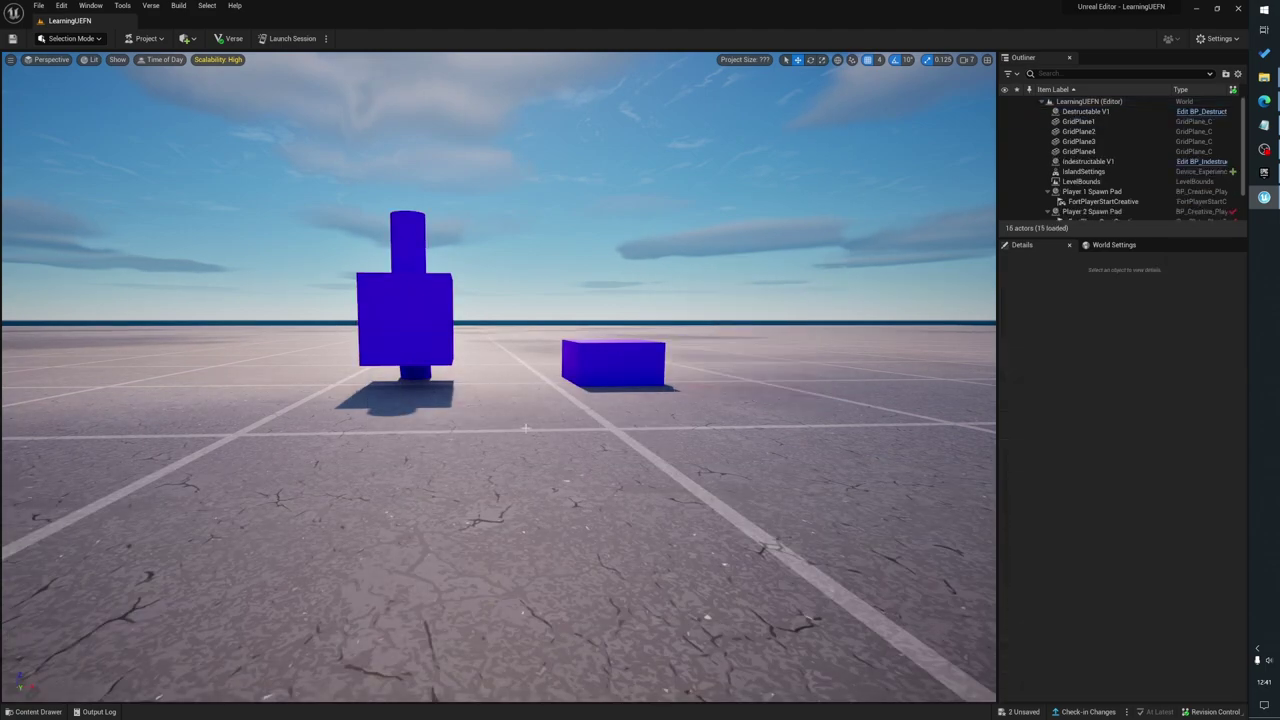
Cycle the destructible prop through the rotate, scale and move gizmos, and shift it slightly along X away from the cube
{"action": "left_click", "coordinate": [422, 340]}
{"action": "left_click_drag", "start_coordinate": [482, 387], "coordinate": [476, 371]}
{"action": "key", "text": "e"}
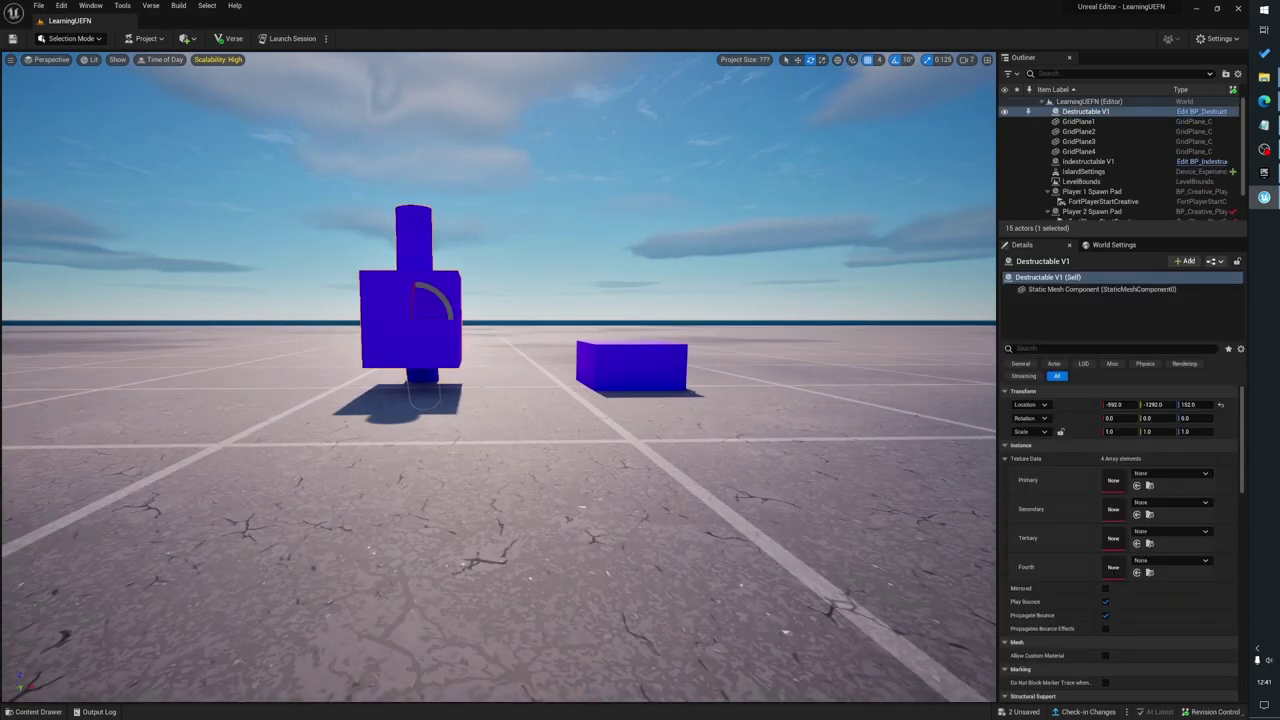
{"action": "key", "text": "r"}
{"action": "key", "text": "w"}
{"action": "key", "text": "e"}
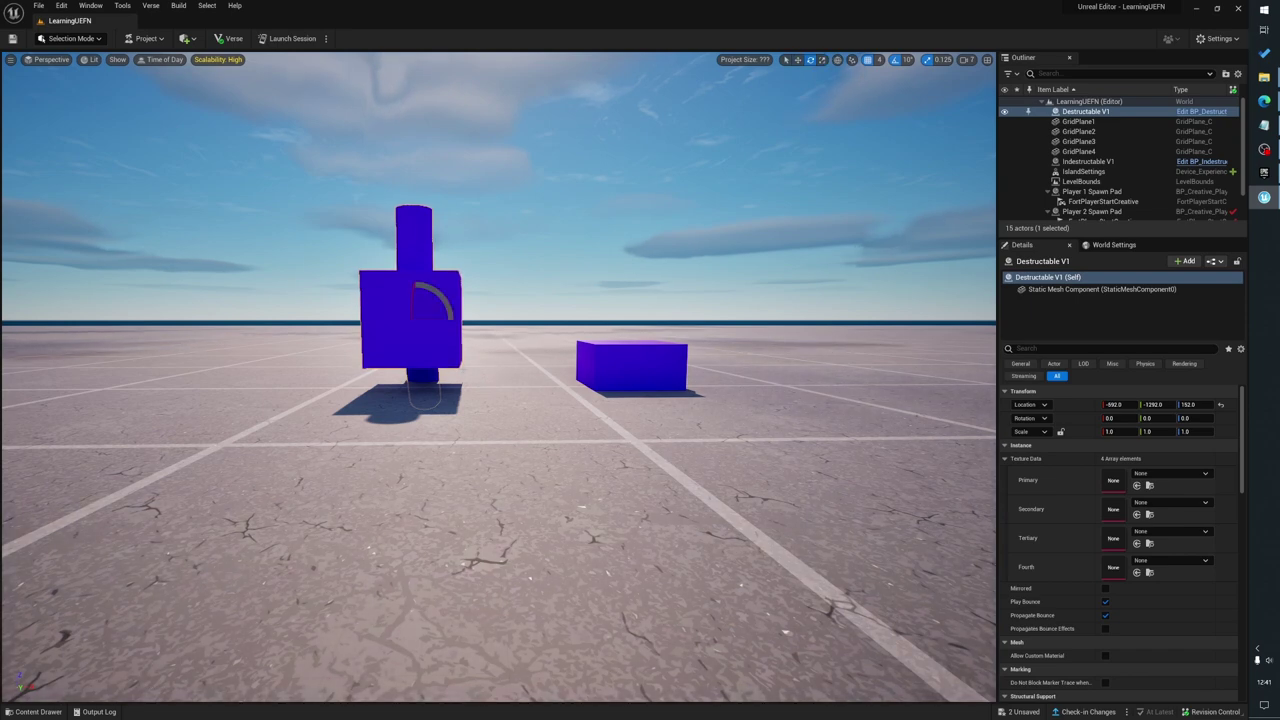
{"action": "key", "text": "r"}
{"action": "key", "text": "w"}
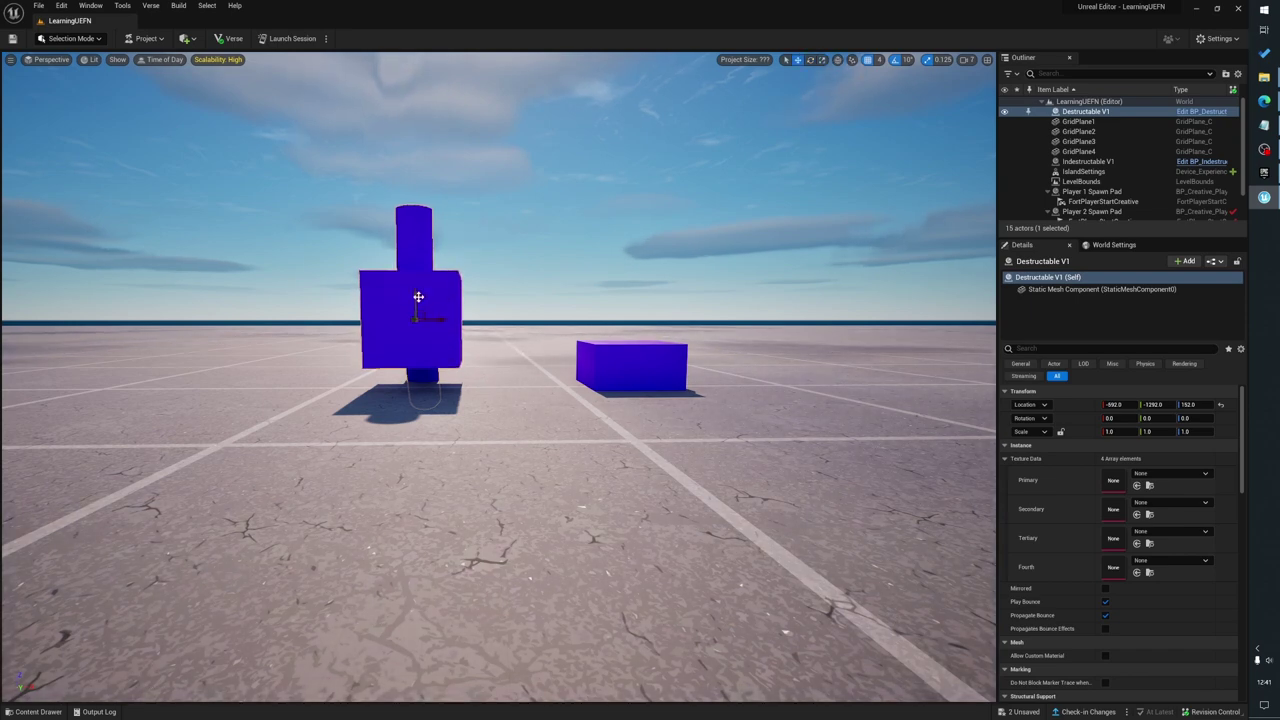
{"action": "left_click_drag", "start_coordinate": [445, 318], "coordinate": [419, 316]}
Raise the indestructible cube prop to a Z location of 92
{"action": "left_click", "coordinate": [623, 366]}
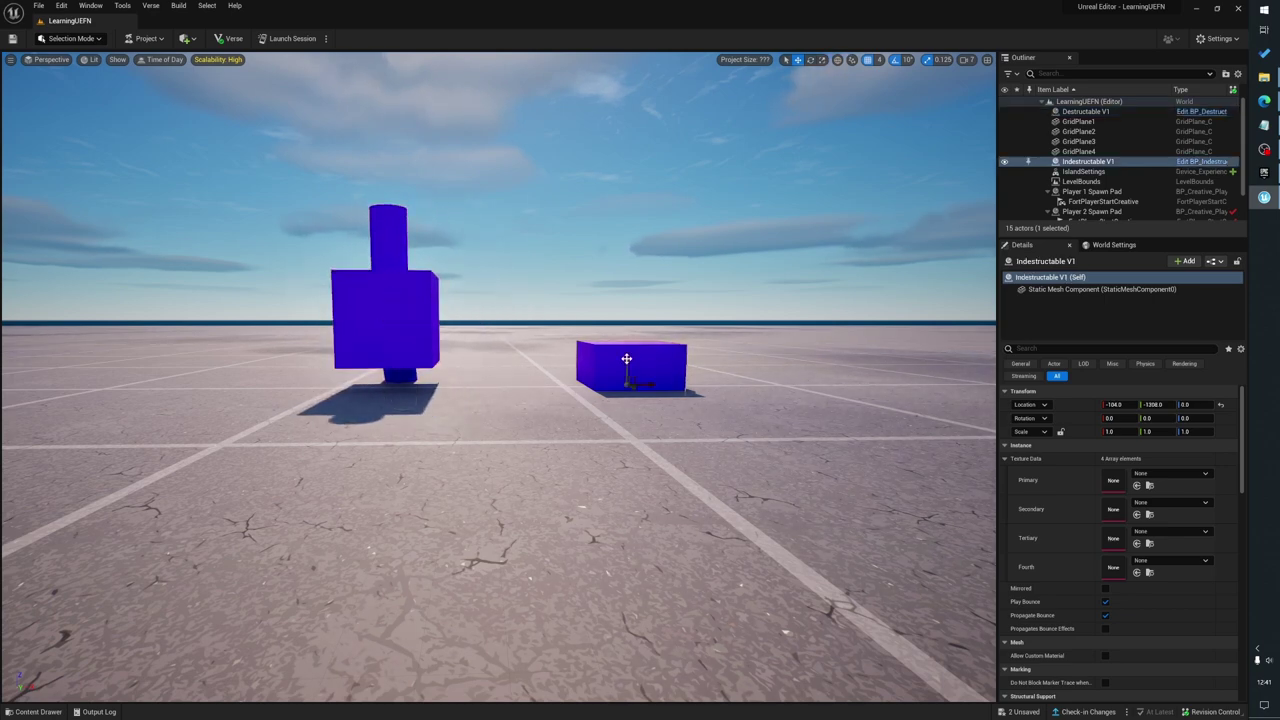
{"action": "left_click_drag", "start_coordinate": [623, 366], "coordinate": [624, 324]}
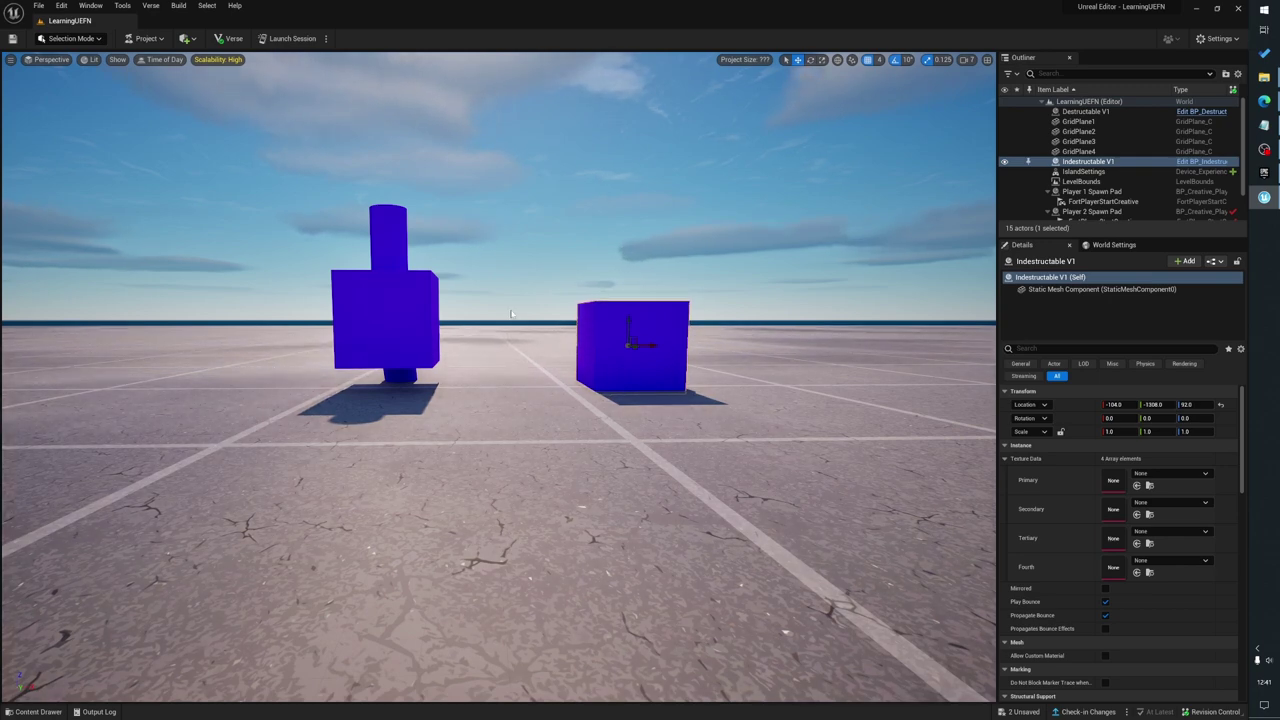
{"action": "middle_click_drag", "start_coordinate": [500, 380], "coordinate": [548, 300]}
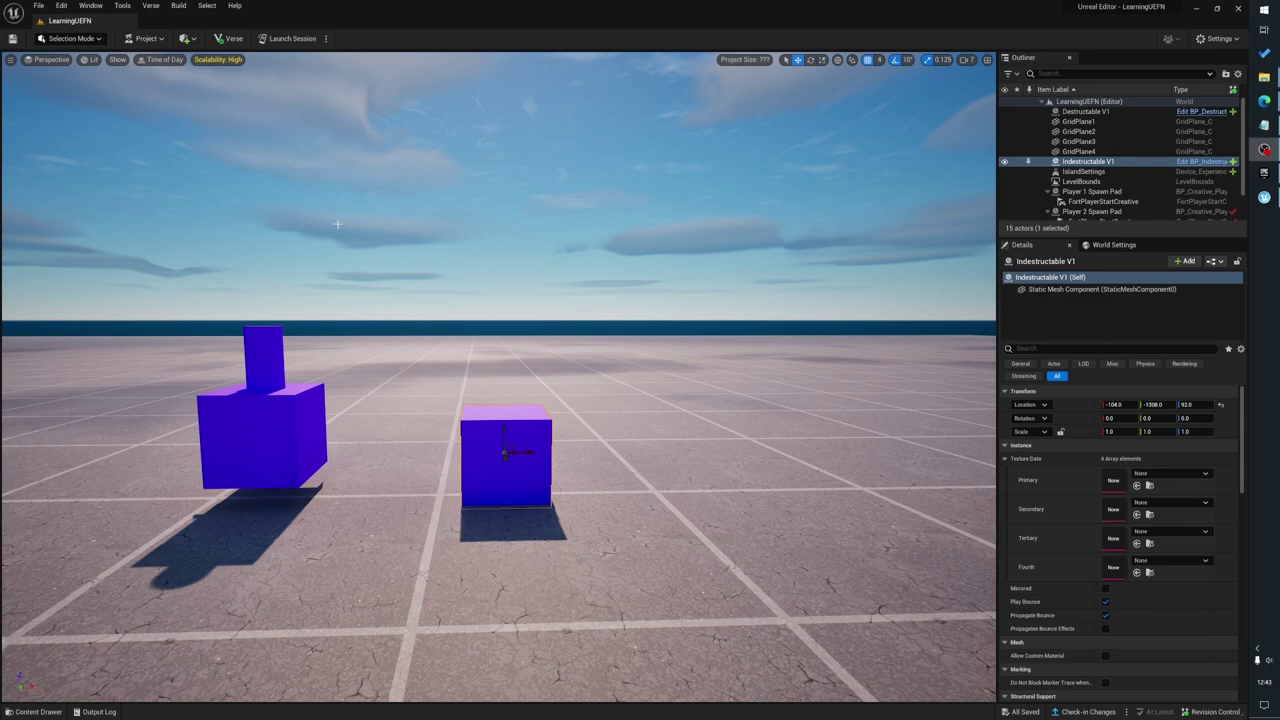
{"action": "middle_click_drag", "start_coordinate": [361, 223], "coordinate": [449, 256]}
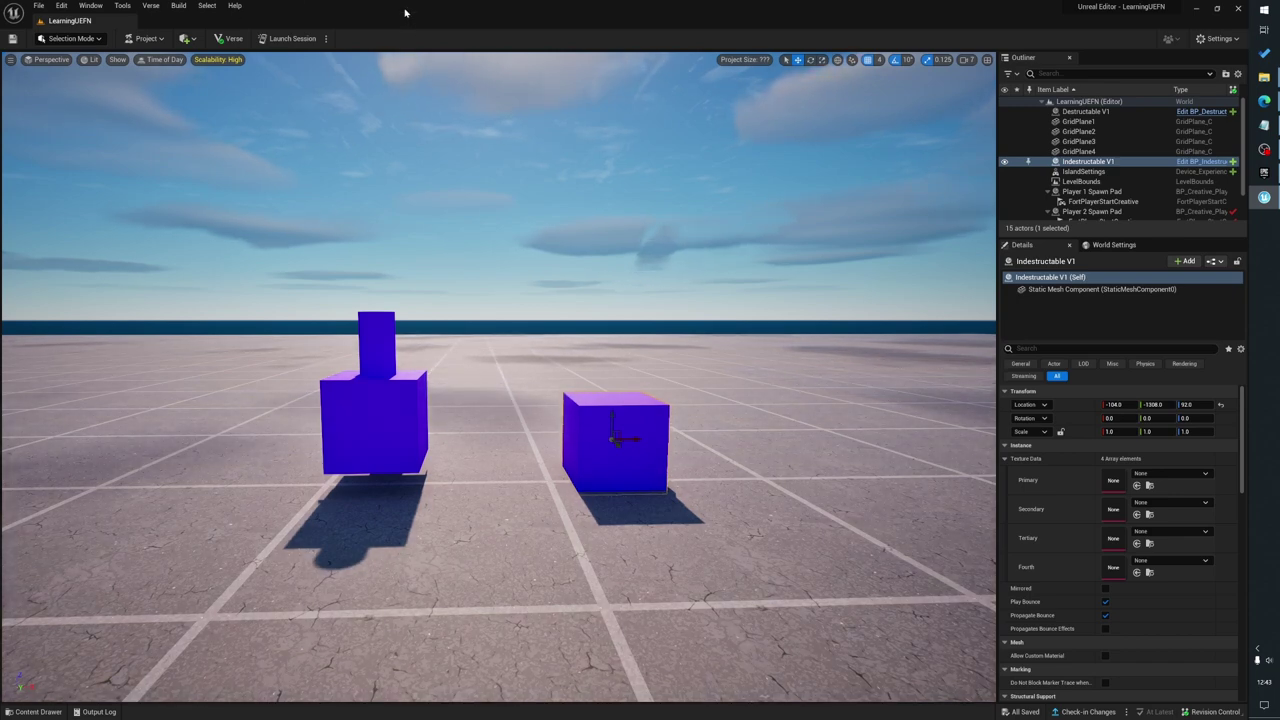
Open the Fab (Alpha) marketplace, check My Purchases and return to its home page
{"action": "left_click", "coordinate": [99, 6]}
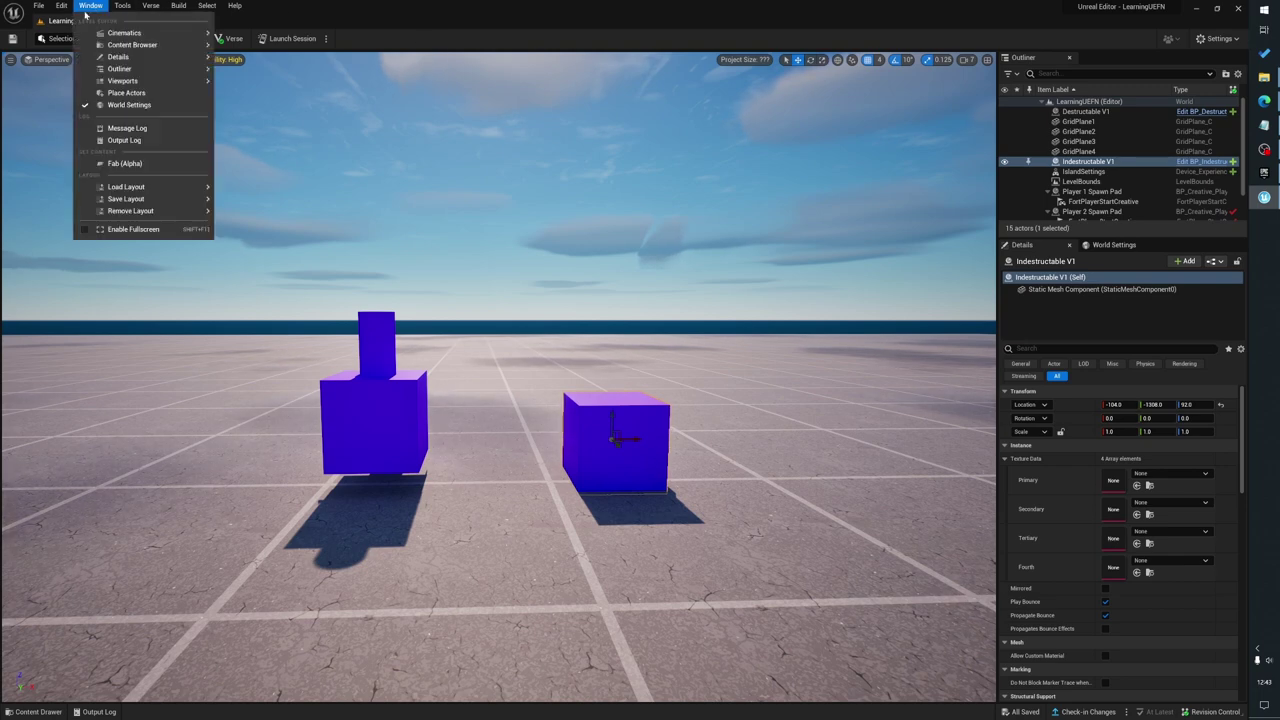
{"action": "left_click", "coordinate": [137, 163]}
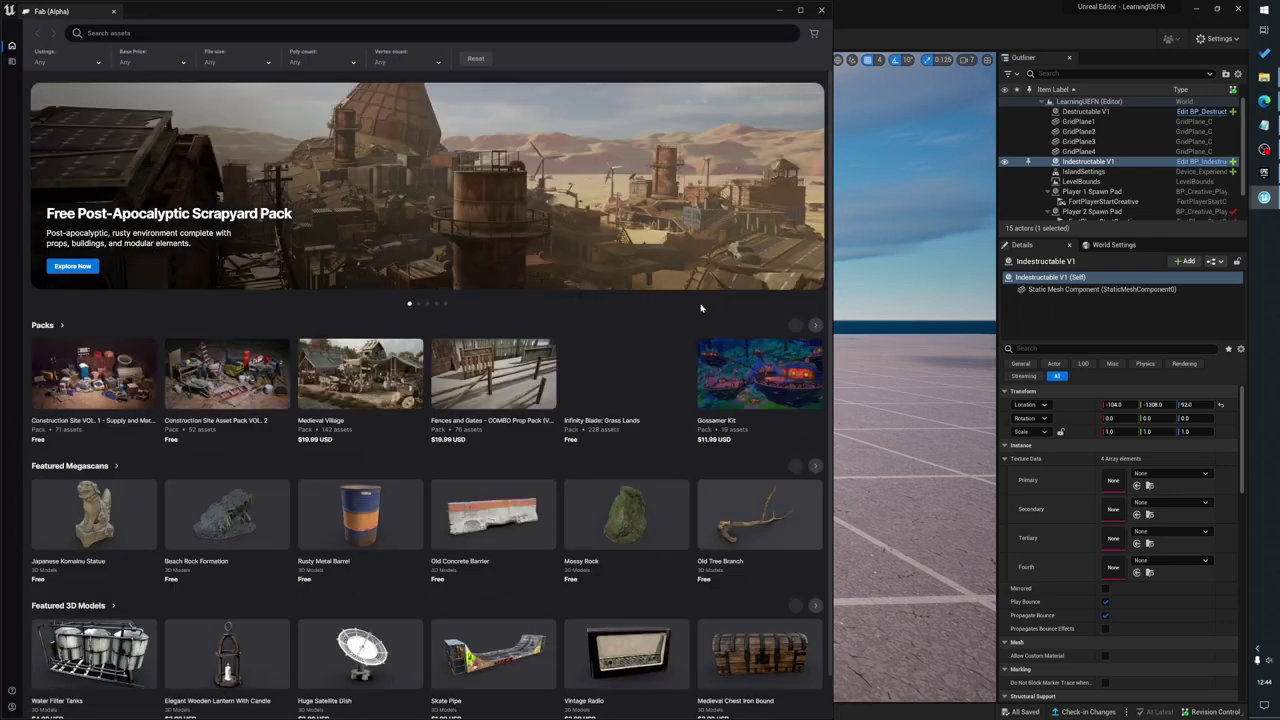
{"action": "mouse_move", "coordinate": [13, 70]}
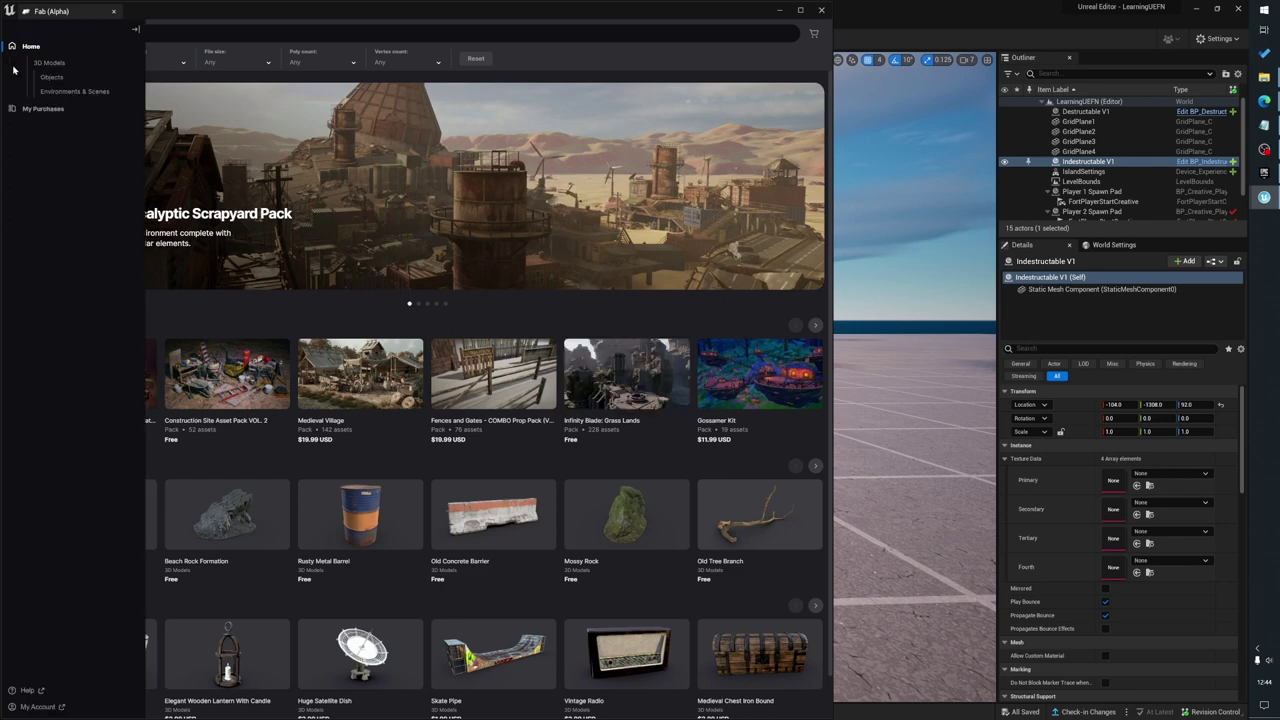
{"action": "left_click", "coordinate": [66, 109]}
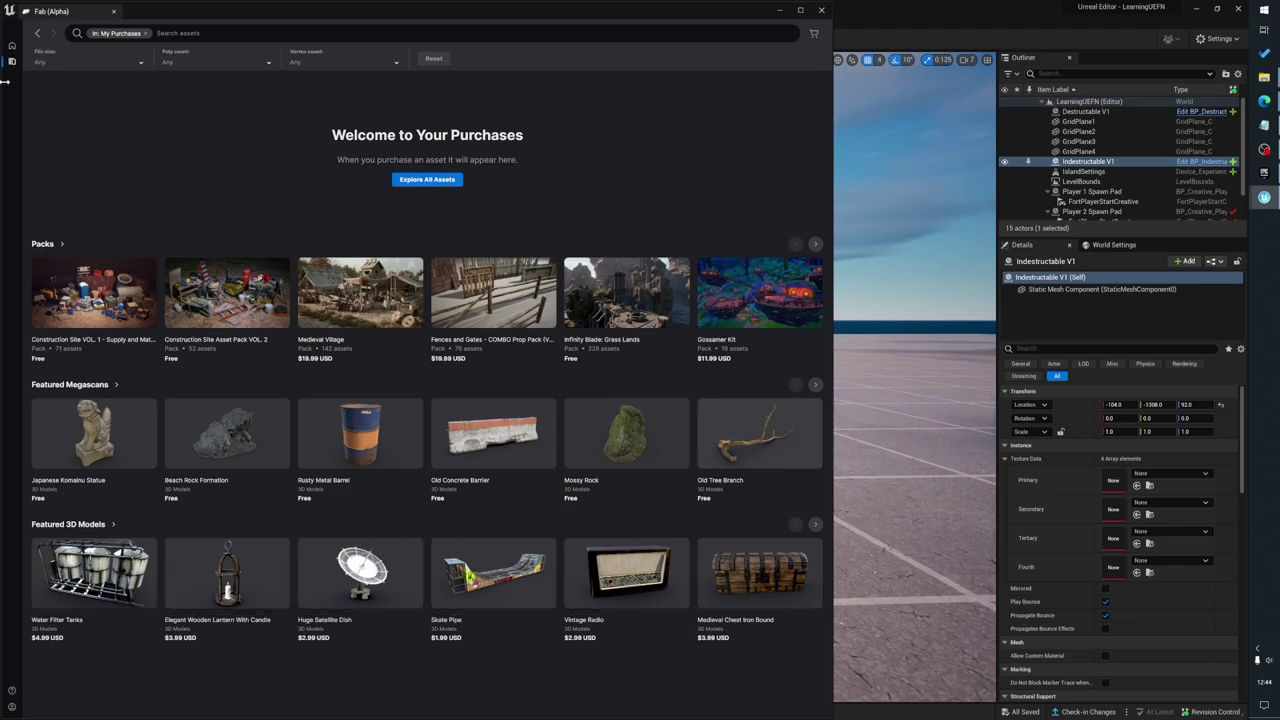
{"action": "left_click", "coordinate": [11, 47]}
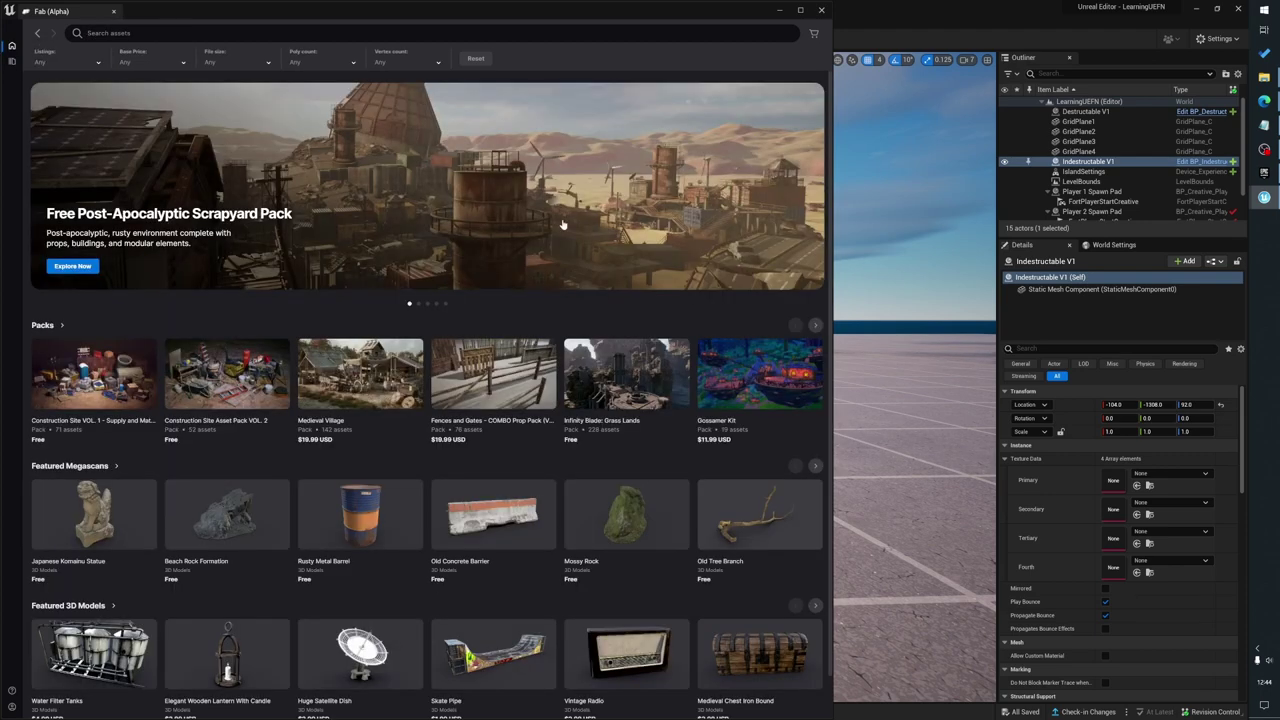
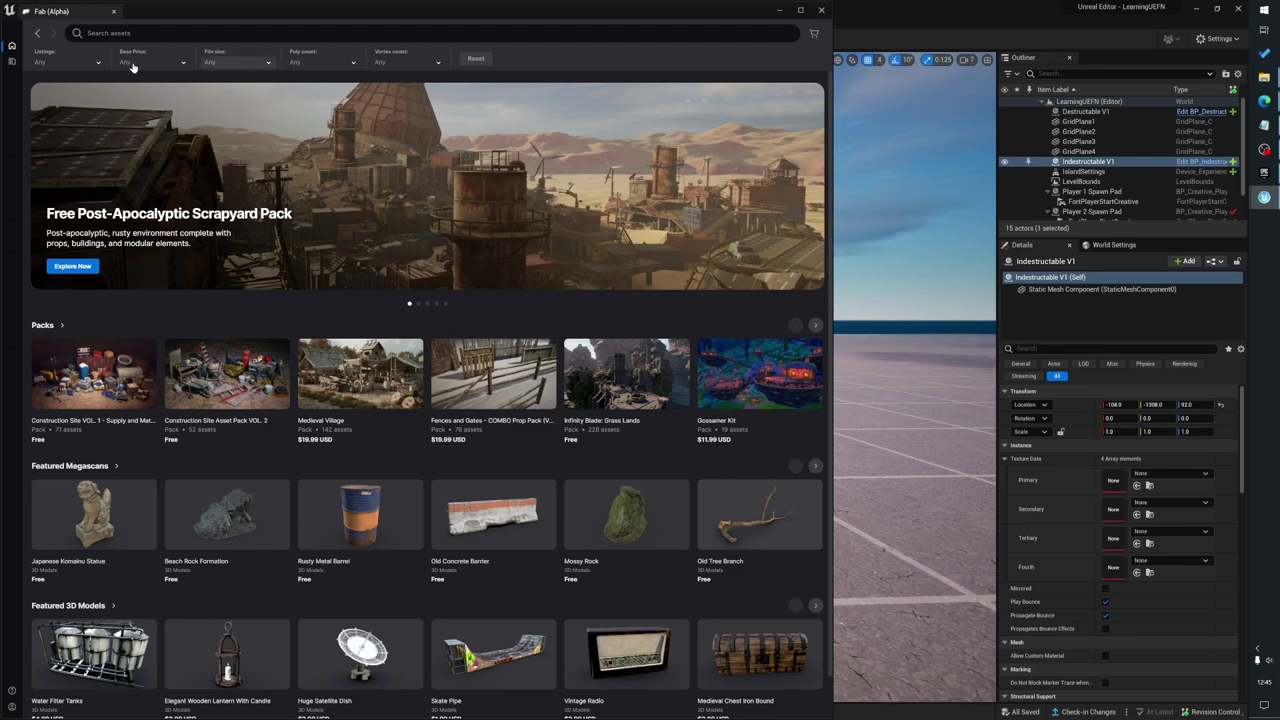
Reposition the Fab window slightly and filter the assets by a base price of Free
{"action": "left_click_drag", "start_coordinate": [170, 17], "coordinate": [179, 19]}
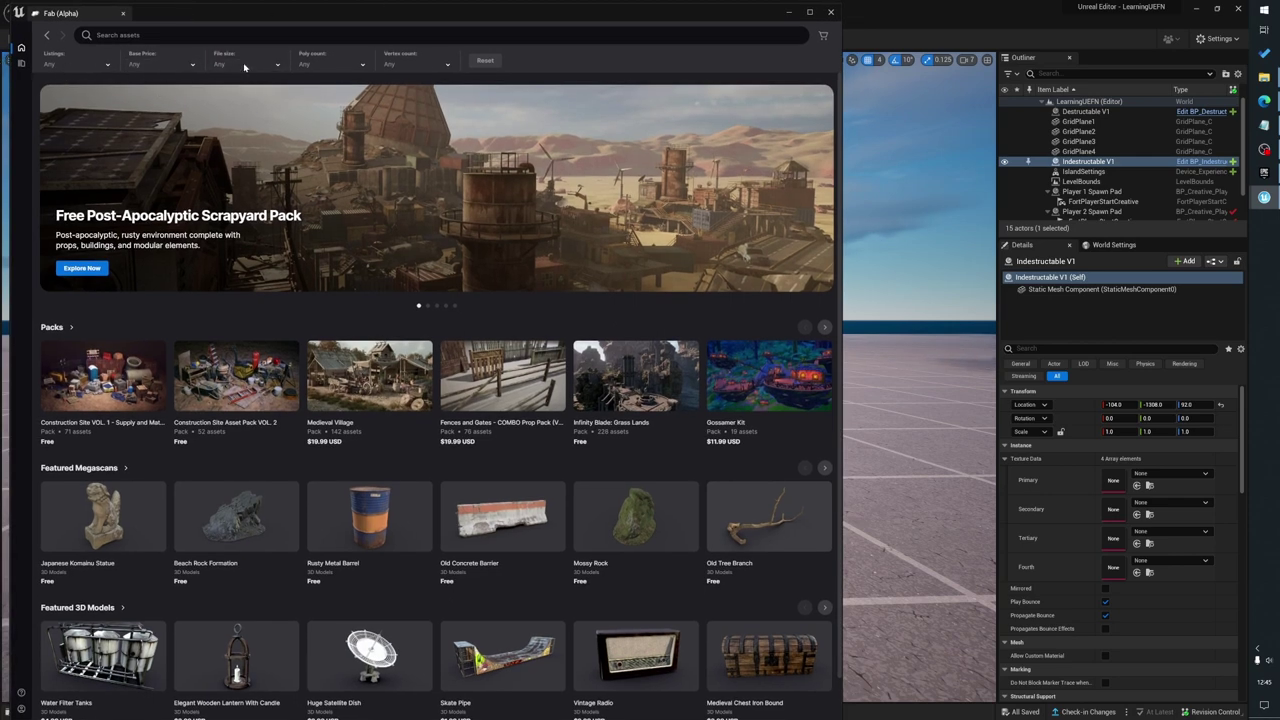
{"action": "left_click", "coordinate": [150, 64]}
{"action": "left_click", "coordinate": [140, 84]}
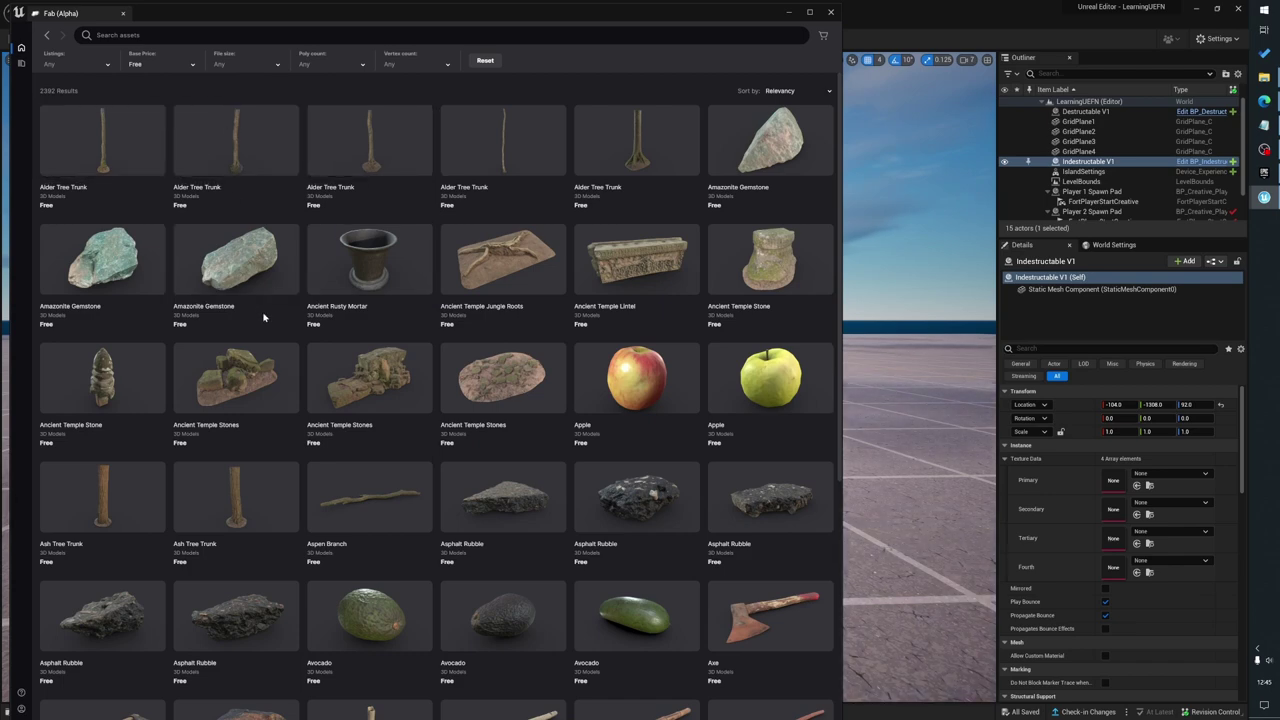
Browse the free assets and add Ancient Temple Lintel to the Content Browser as a referenced asset
{"action": "scroll", "coordinate": [260, 318], "scroll_direction": "down", "scroll_amount": 1}
{"action": "scroll", "coordinate": [264, 318], "scroll_direction": "down", "scroll_amount": 2}
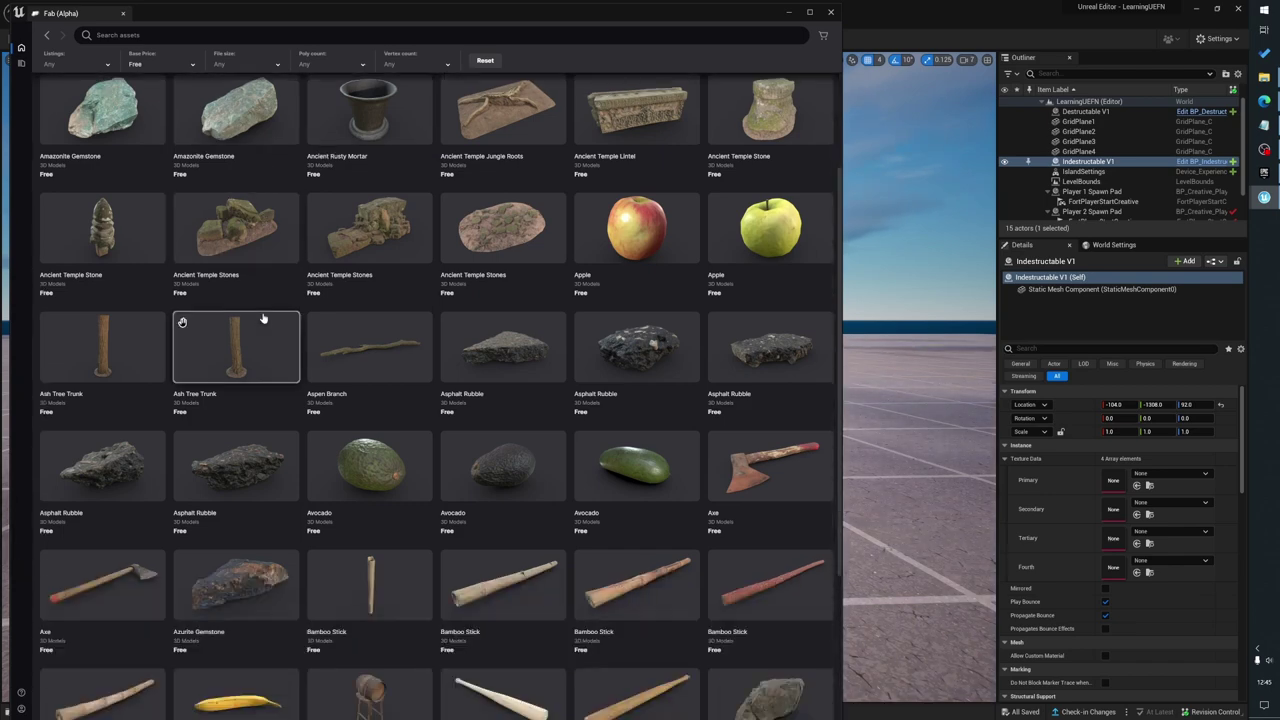
{"action": "scroll", "coordinate": [264, 318], "scroll_direction": "up", "scroll_amount": 2}
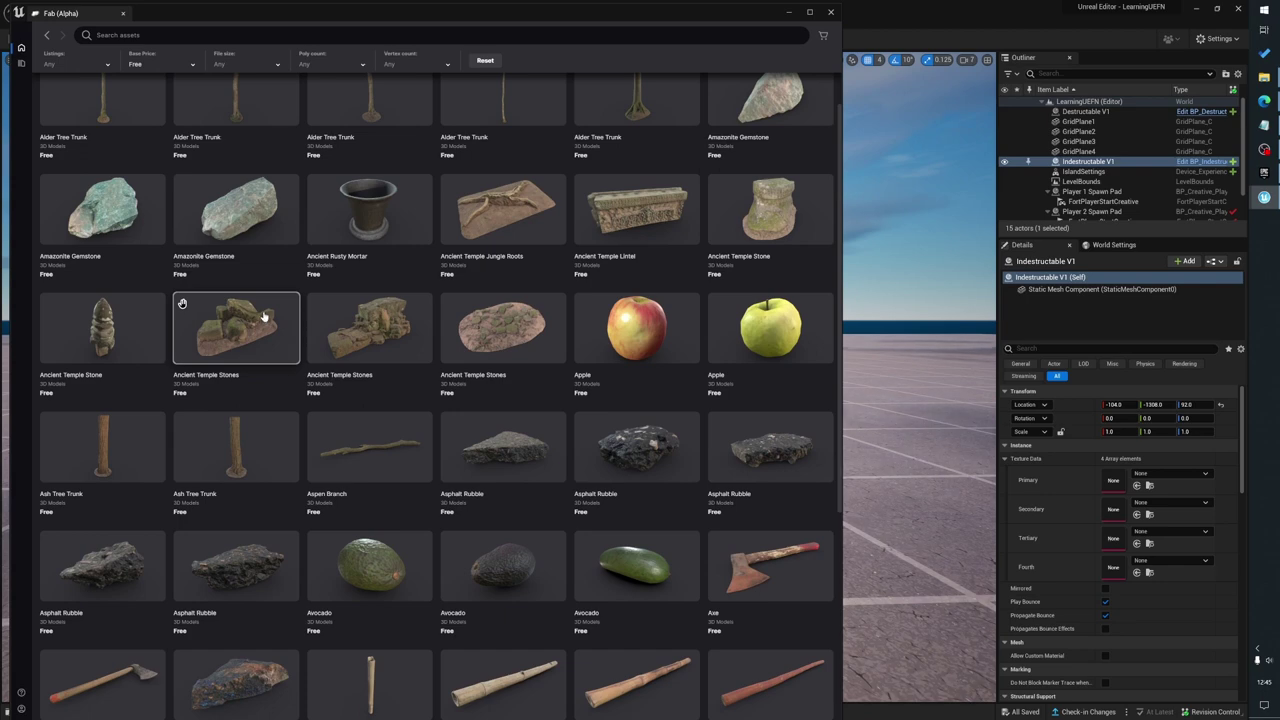
{"action": "scroll", "coordinate": [263, 316], "scroll_direction": "up", "scroll_amount": 1}
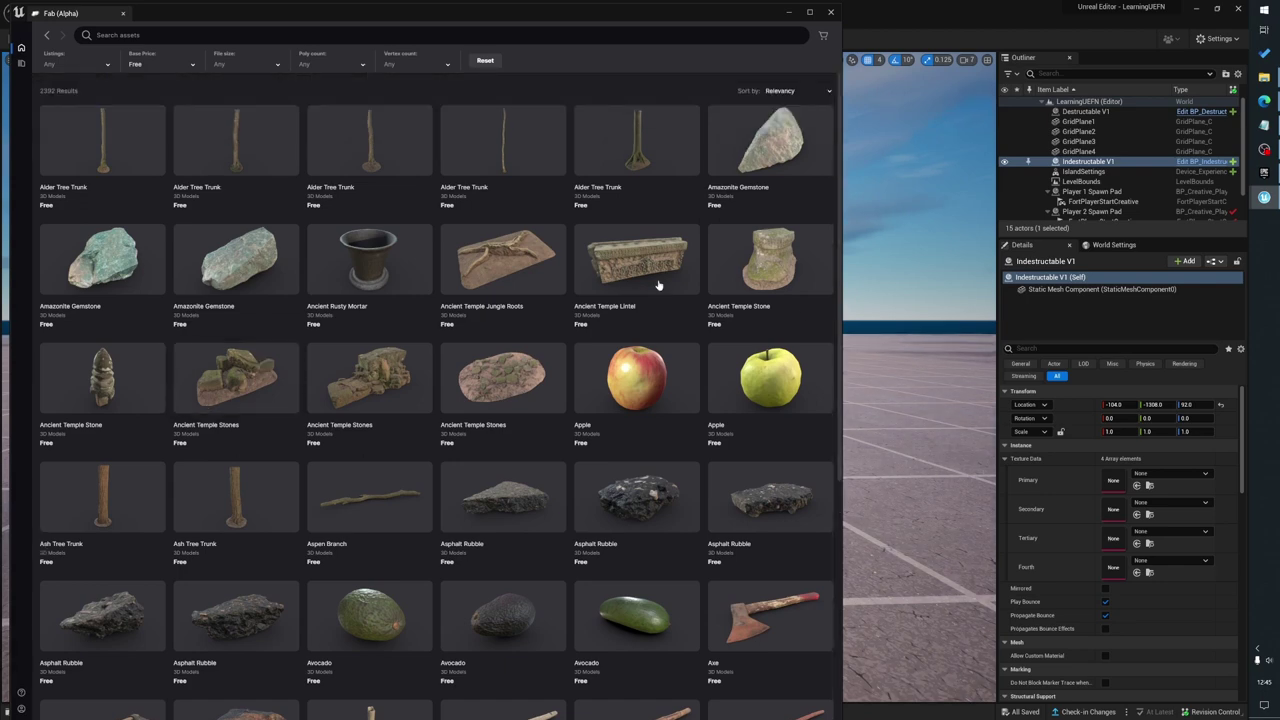
{"action": "left_click", "coordinate": [615, 267]}
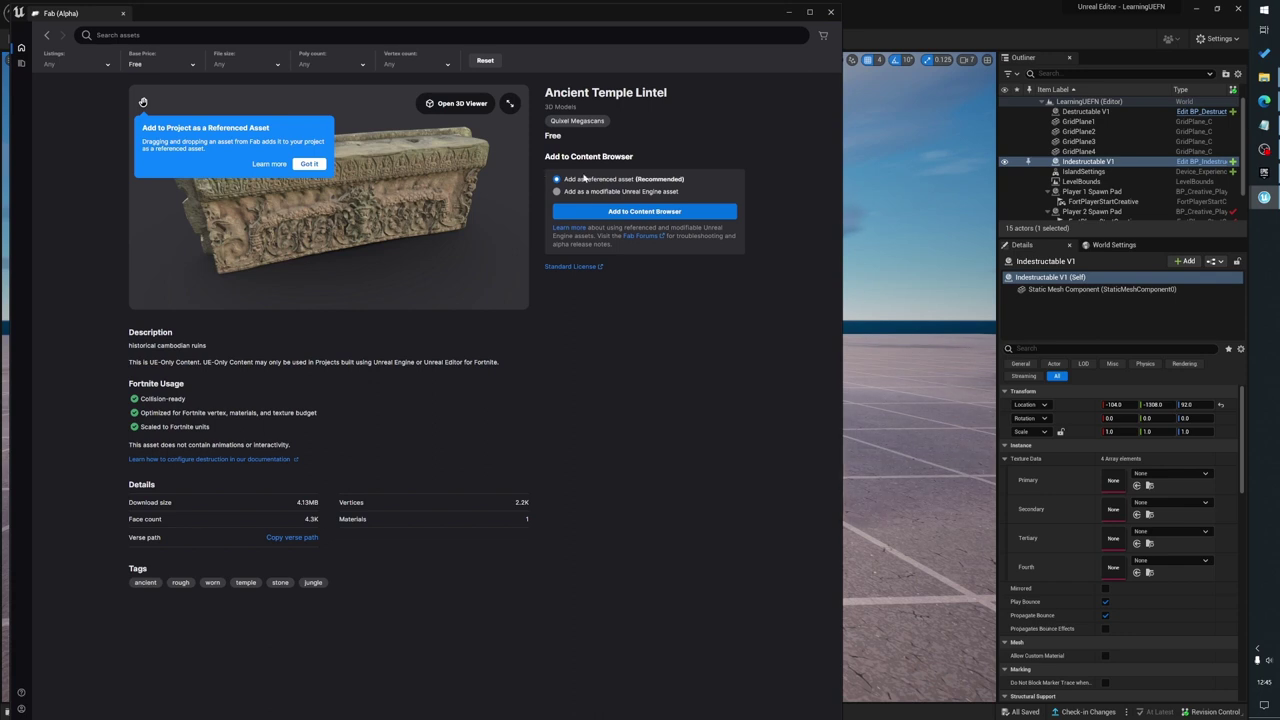
{"action": "left_click", "coordinate": [663, 218]}
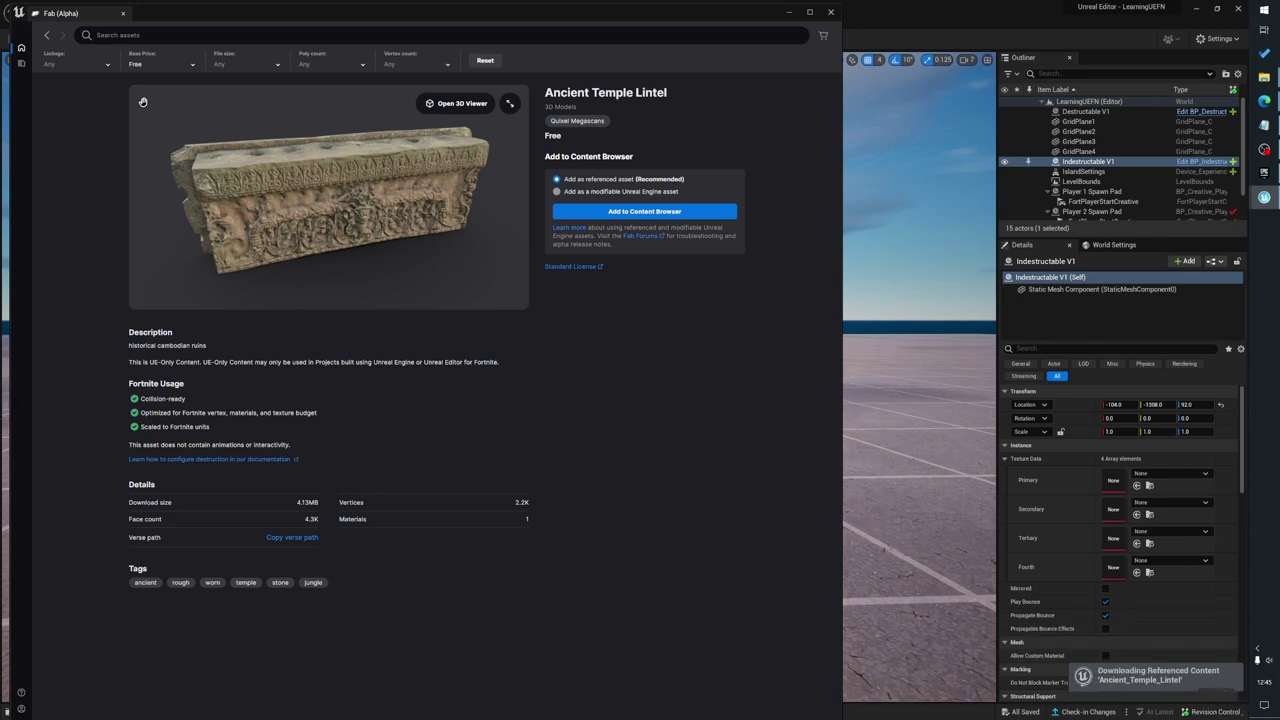
Return to the free results and add the last Beach Boulder on the first page to the Content Browser as a referenced asset
{"action": "left_click", "coordinate": [46, 35]}
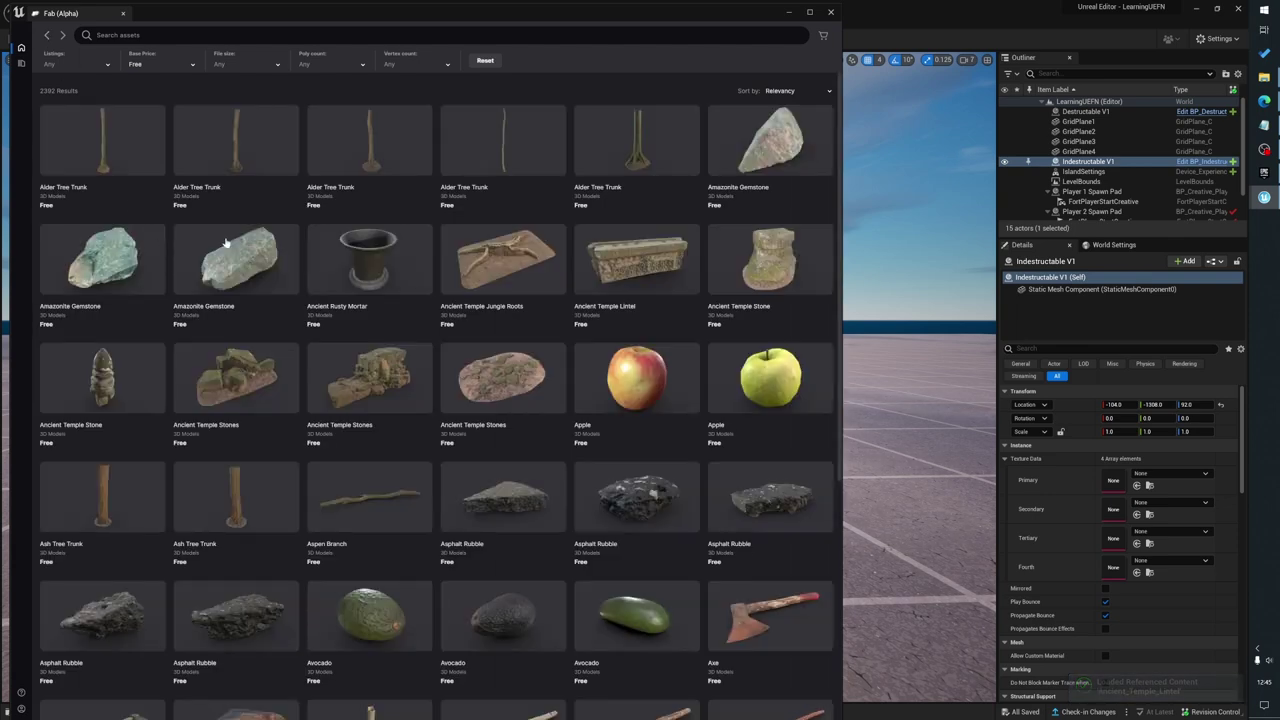
{"action": "scroll", "coordinate": [226, 243], "scroll_direction": "down", "scroll_amount": 5}
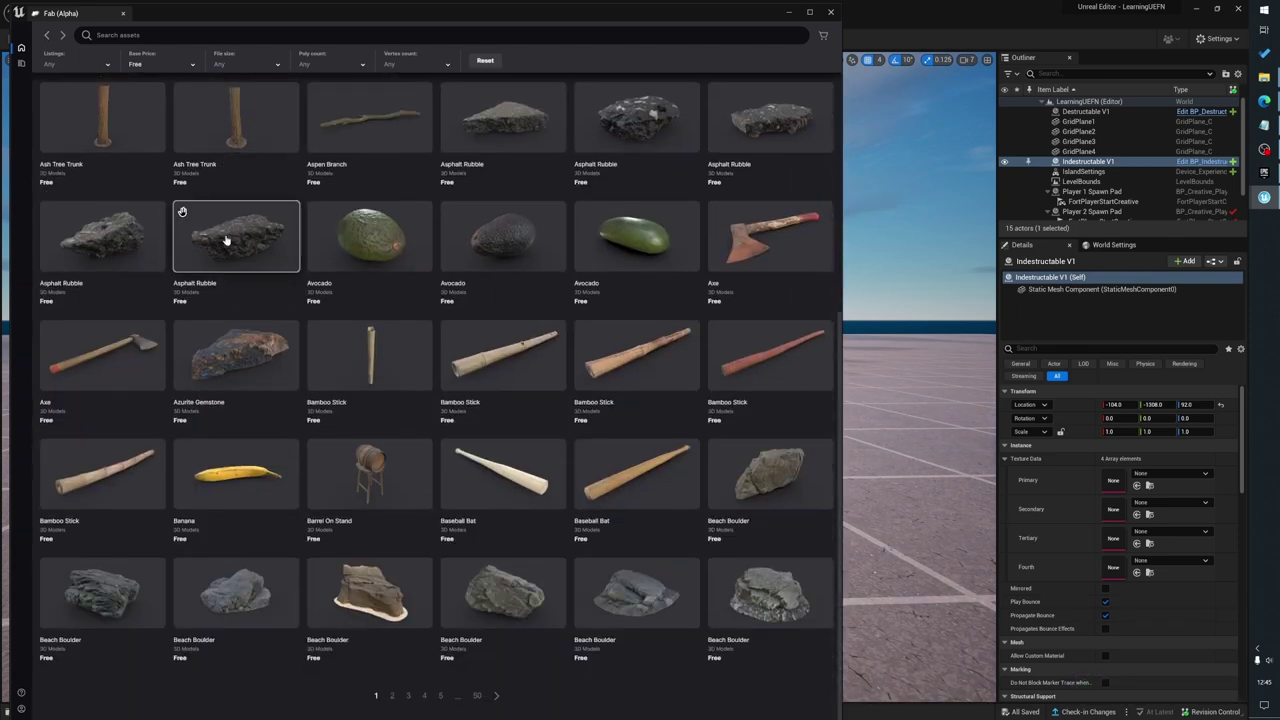
{"action": "left_click", "coordinate": [779, 592]}
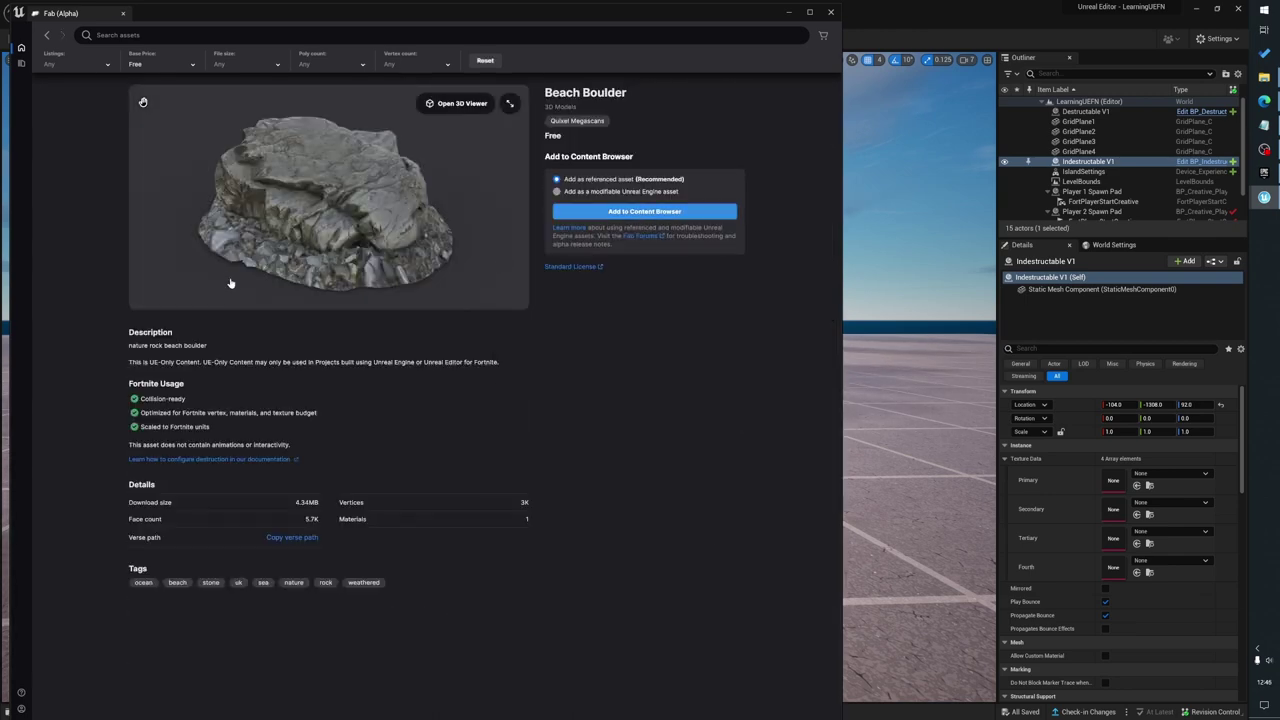
{"action": "left_click", "coordinate": [644, 211]}
Filter the Fab listings to Packs, viewing free, combined and premium-only results, and close the marketplace
{"action": "left_click", "coordinate": [74, 68]}
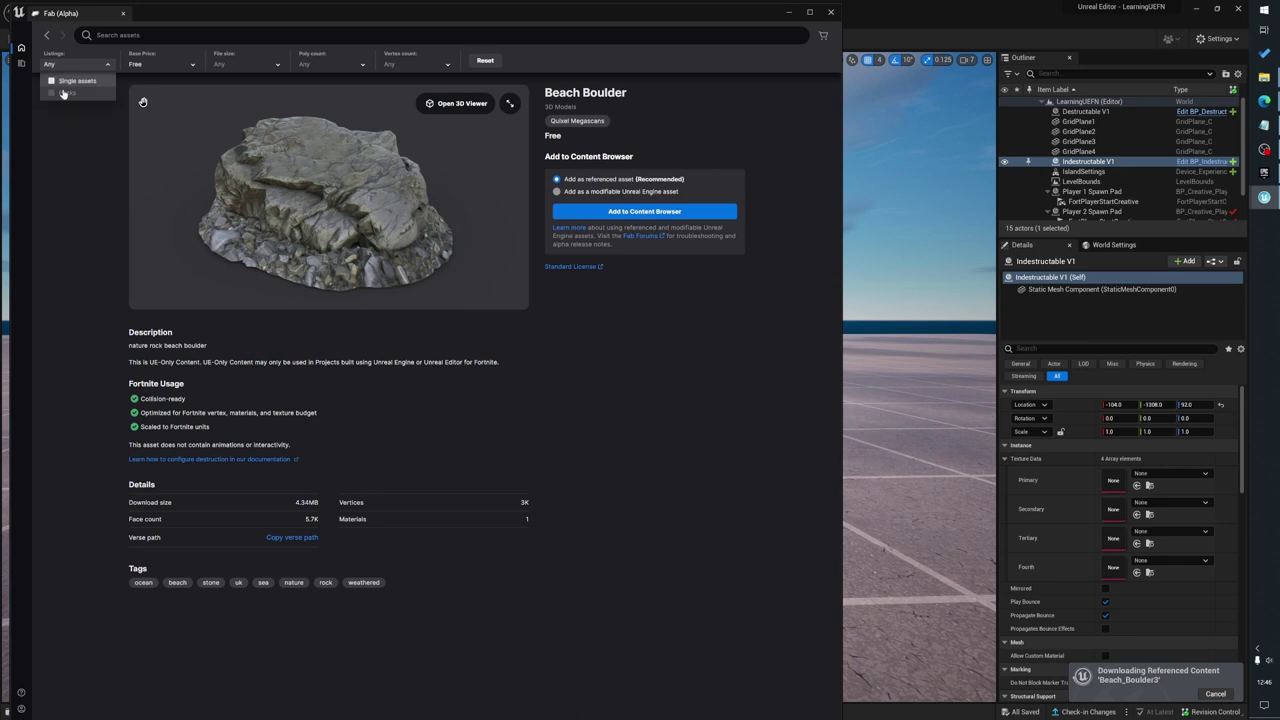
{"action": "left_click", "coordinate": [62, 92]}
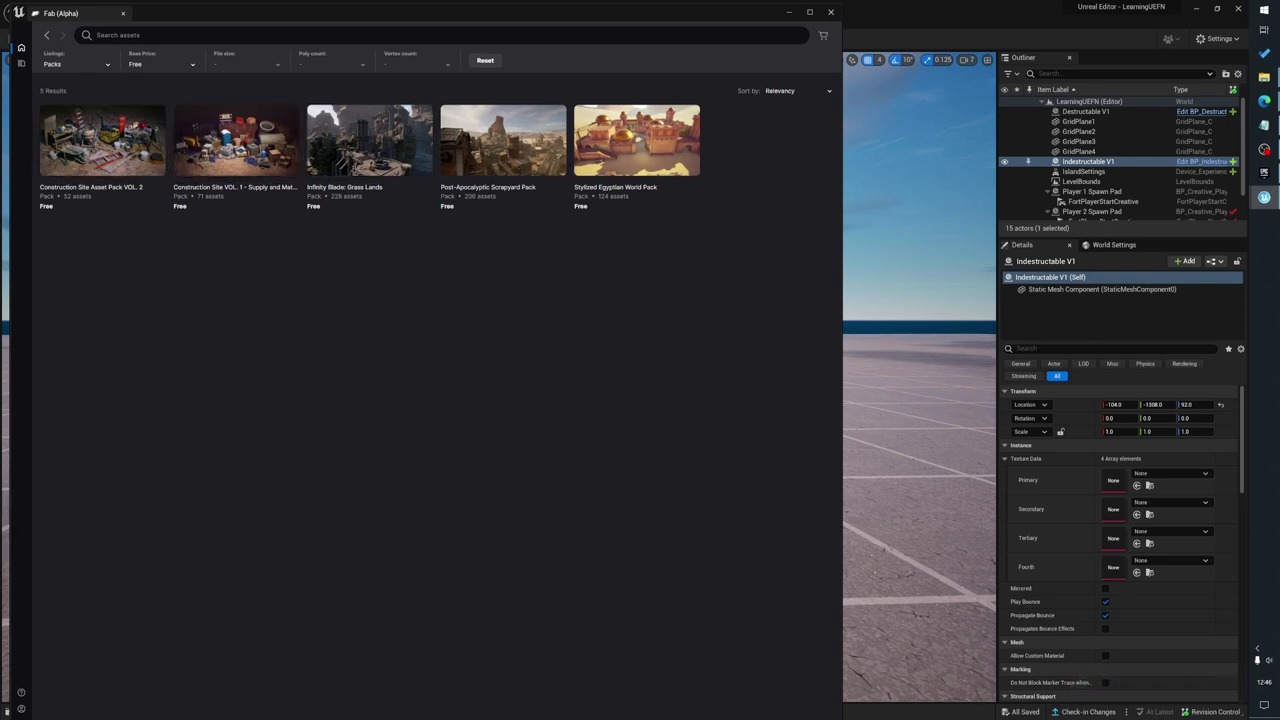
{"action": "left_click", "coordinate": [152, 64]}
{"action": "left_click", "coordinate": [150, 92]}
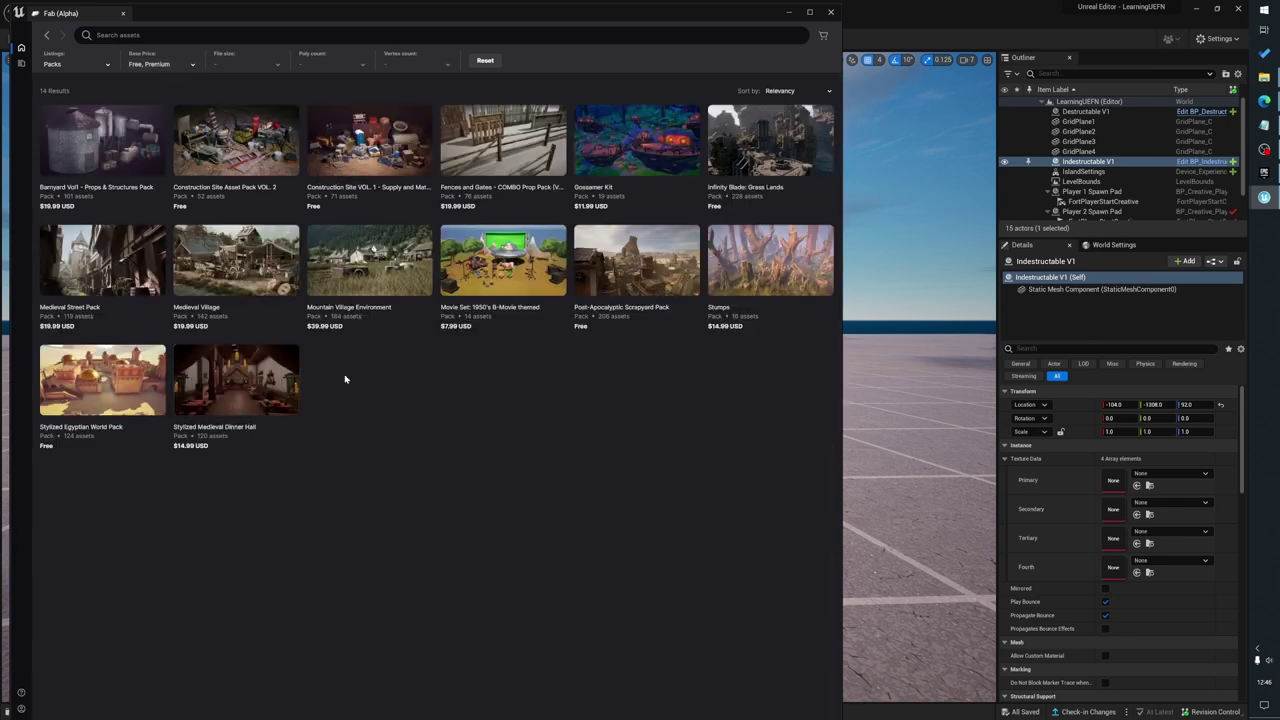
{"action": "left_click", "coordinate": [160, 64]}
{"action": "left_click", "coordinate": [150, 78]}
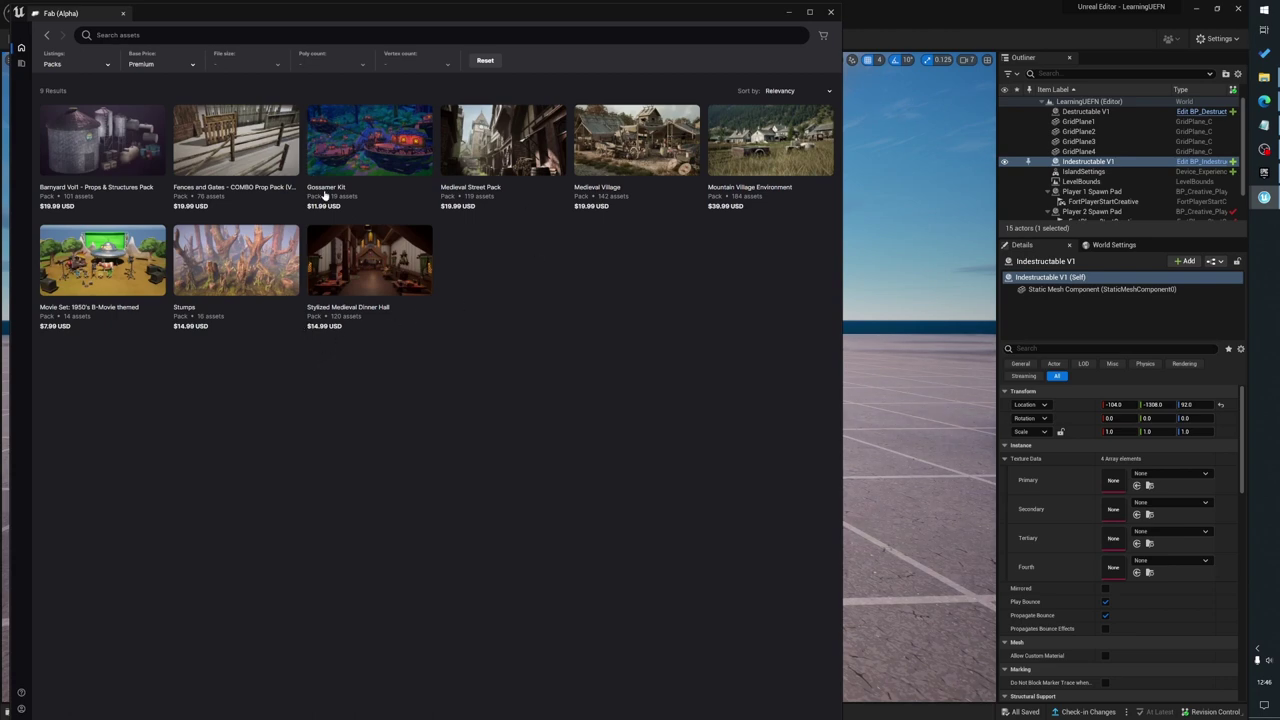
{"action": "left_click", "coordinate": [830, 13]}
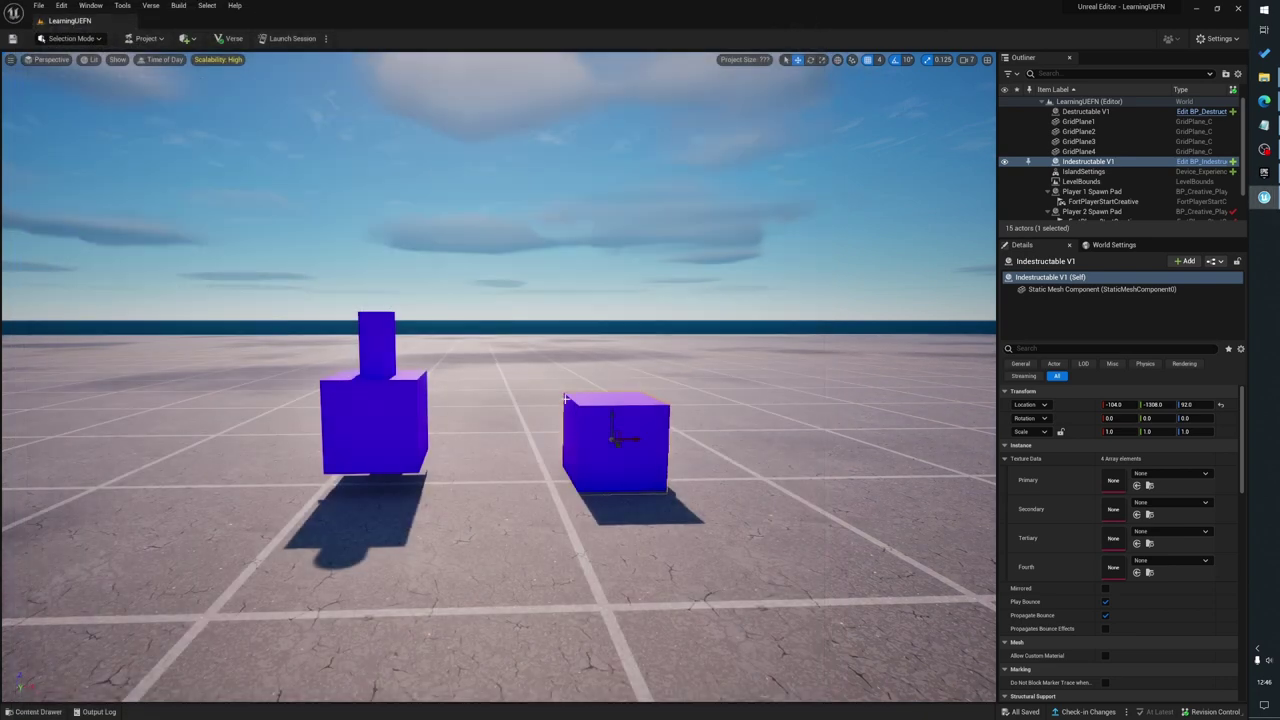
Browse the project's Referenced Content and open the Ancient_Temple_Lintel Content folder
{"action": "key", "text": "ctrl+space"}
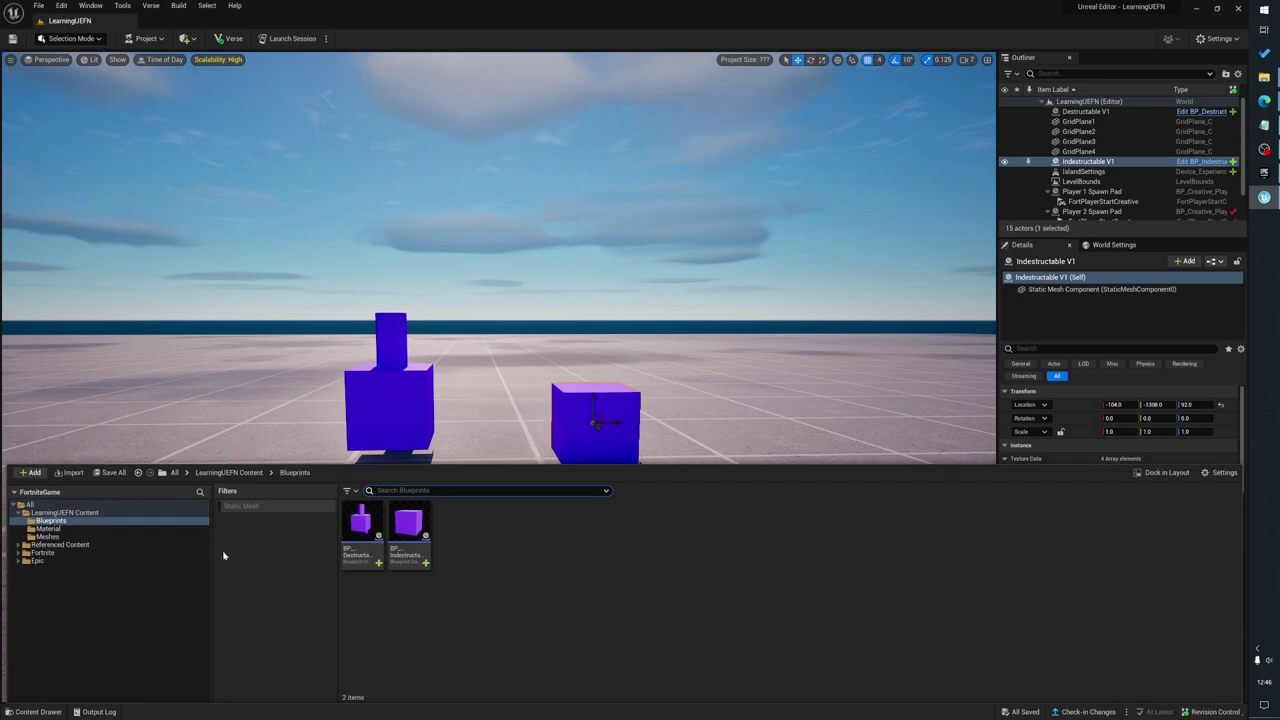
{"action": "left_click", "coordinate": [55, 505]}
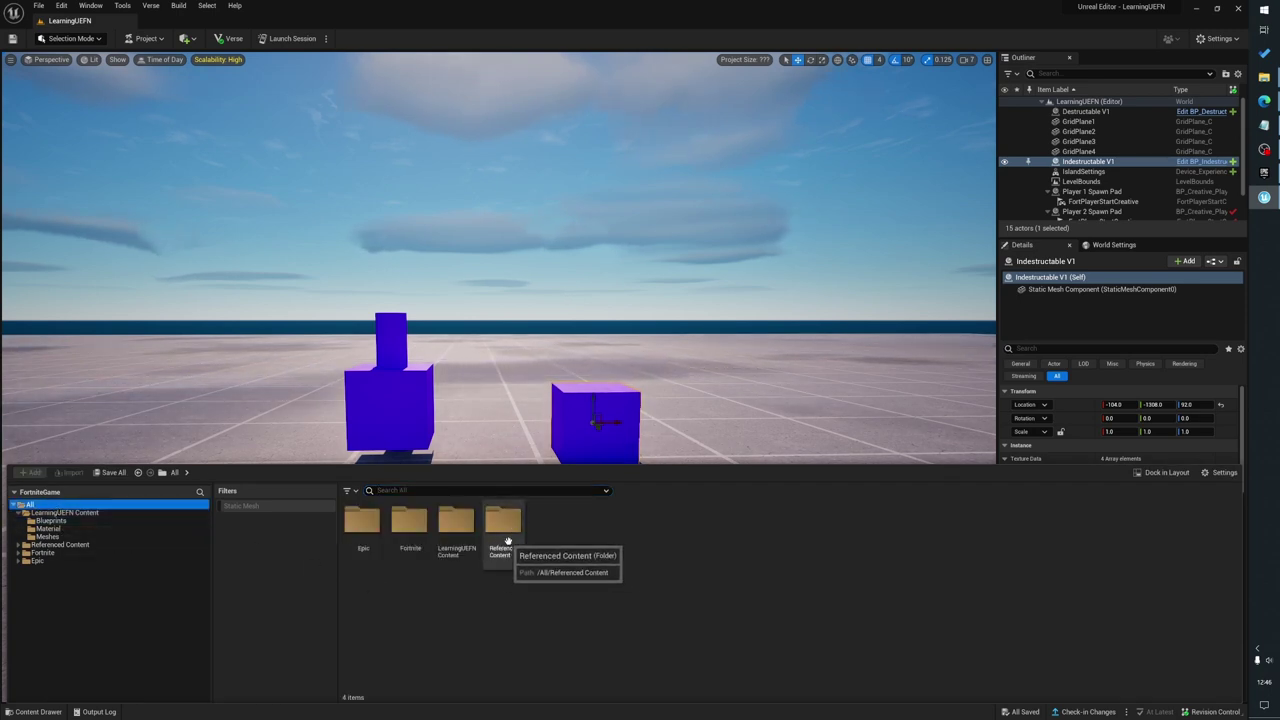
{"action": "double_click", "coordinate": [507, 541]}
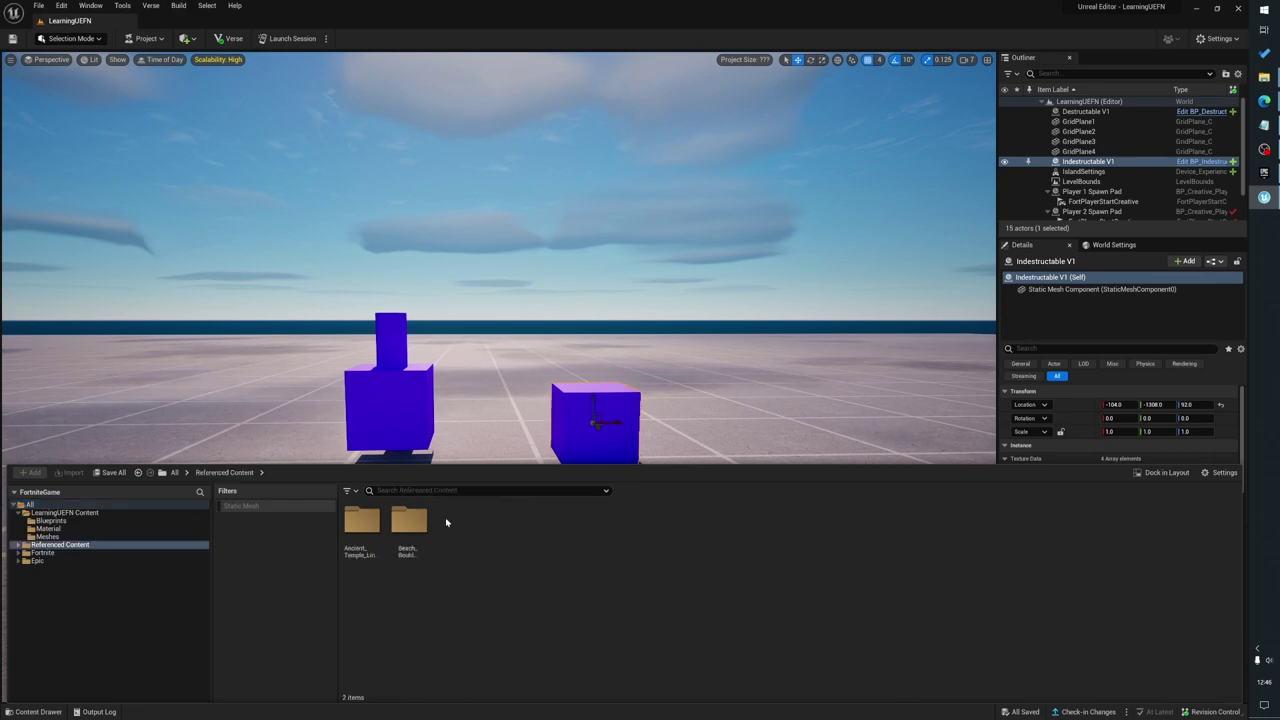
{"action": "key", "text": "ctrl+space"}
{"action": "right_click_drag", "start_coordinate": [415, 597], "coordinate": [415, 632]}
{"action": "scroll", "coordinate": [415, 597], "scroll_direction": "down", "scroll_amount": 2}
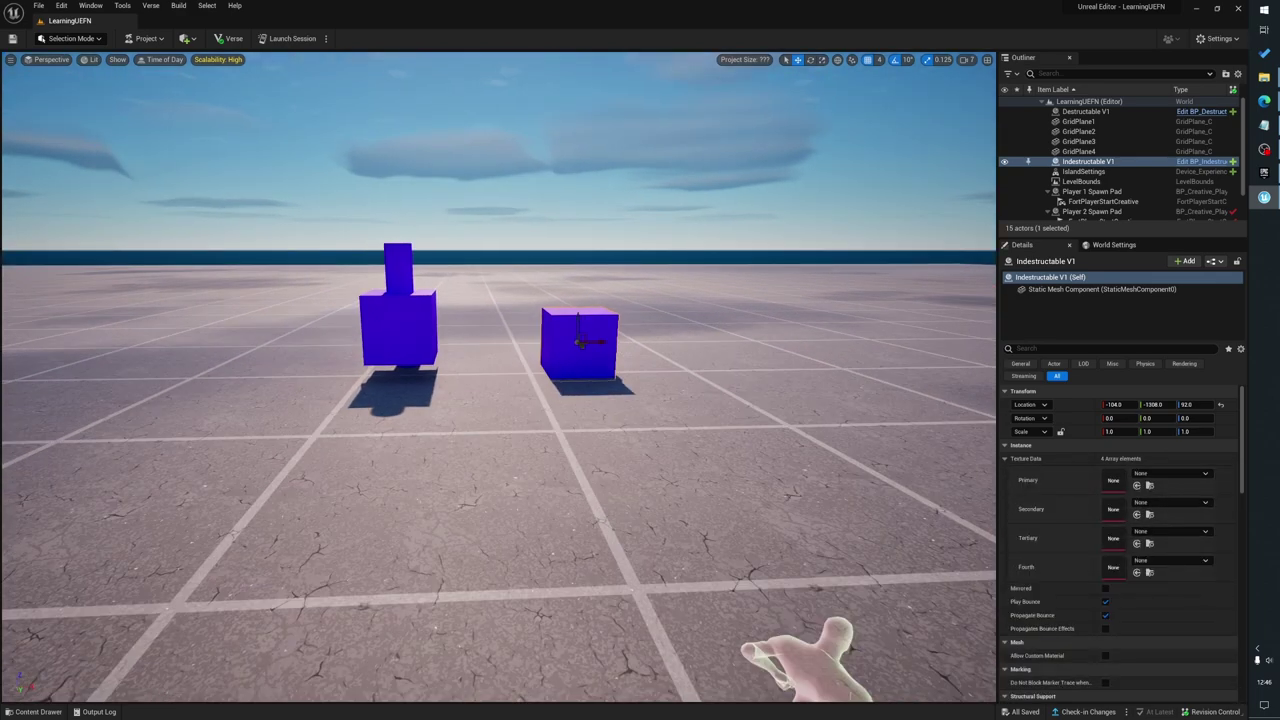
{"action": "key", "text": "ctrl+space"}
{"action": "double_click", "coordinate": [362, 521]}
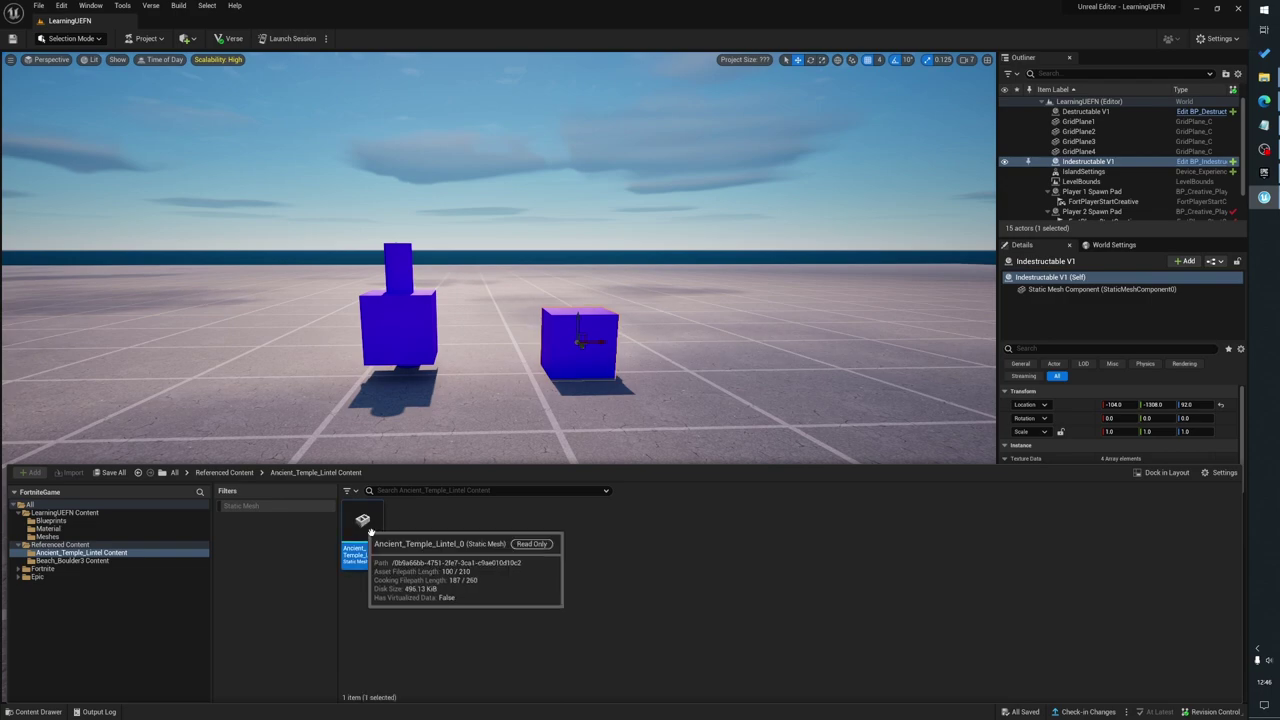
Try placing the Ancient Temple Lintel mesh on the ground beside the purple props, and delete it
{"action": "left_click_drag", "start_coordinate": [362, 521], "coordinate": [226, 414]}
{"action": "key", "text": "w"}
{"action": "right_click_drag", "start_coordinate": [468, 519], "coordinate": [468, 519]}
{"action": "key", "text": "a"}
{"action": "key", "text": "Delete"}
Place the Beach_Boulder3_0 mesh from Beach_Boulder3 Content on the ground beside the destructible prop
{"action": "key", "text": "ctrl+space"}
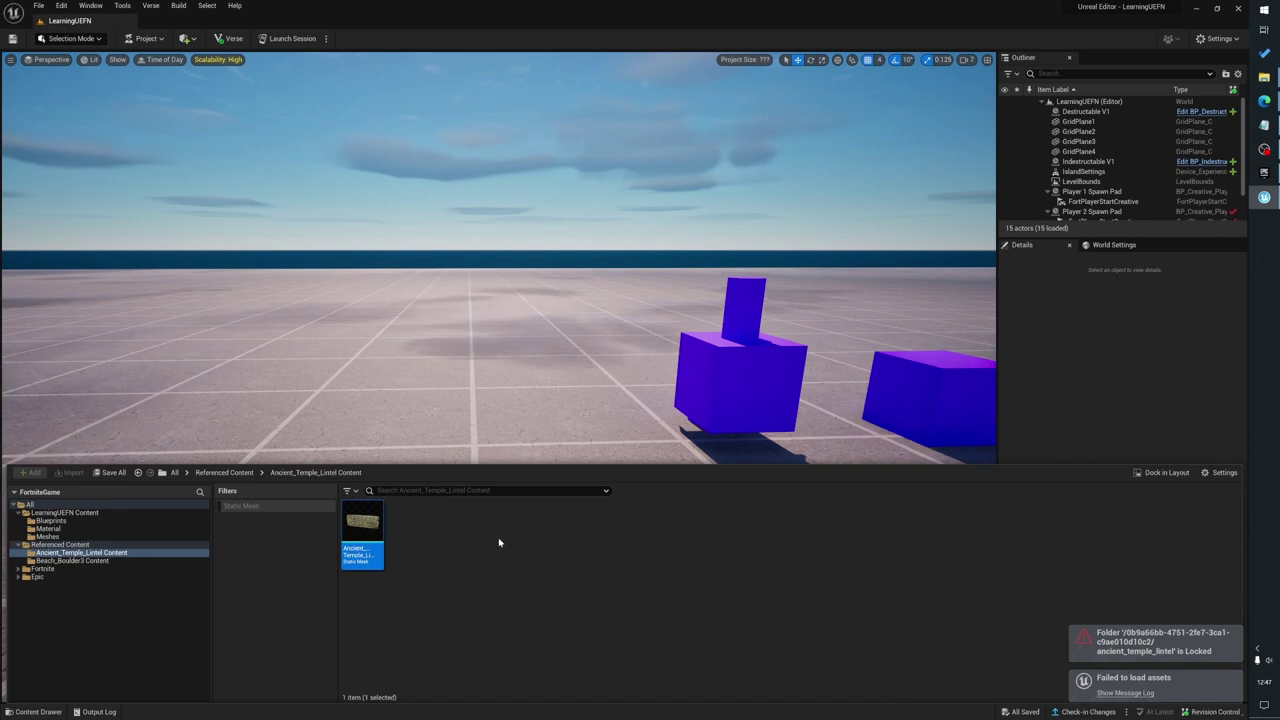
{"action": "left_click", "coordinate": [100, 560]}
{"action": "left_click_drag", "start_coordinate": [360, 522], "coordinate": [354, 421]}
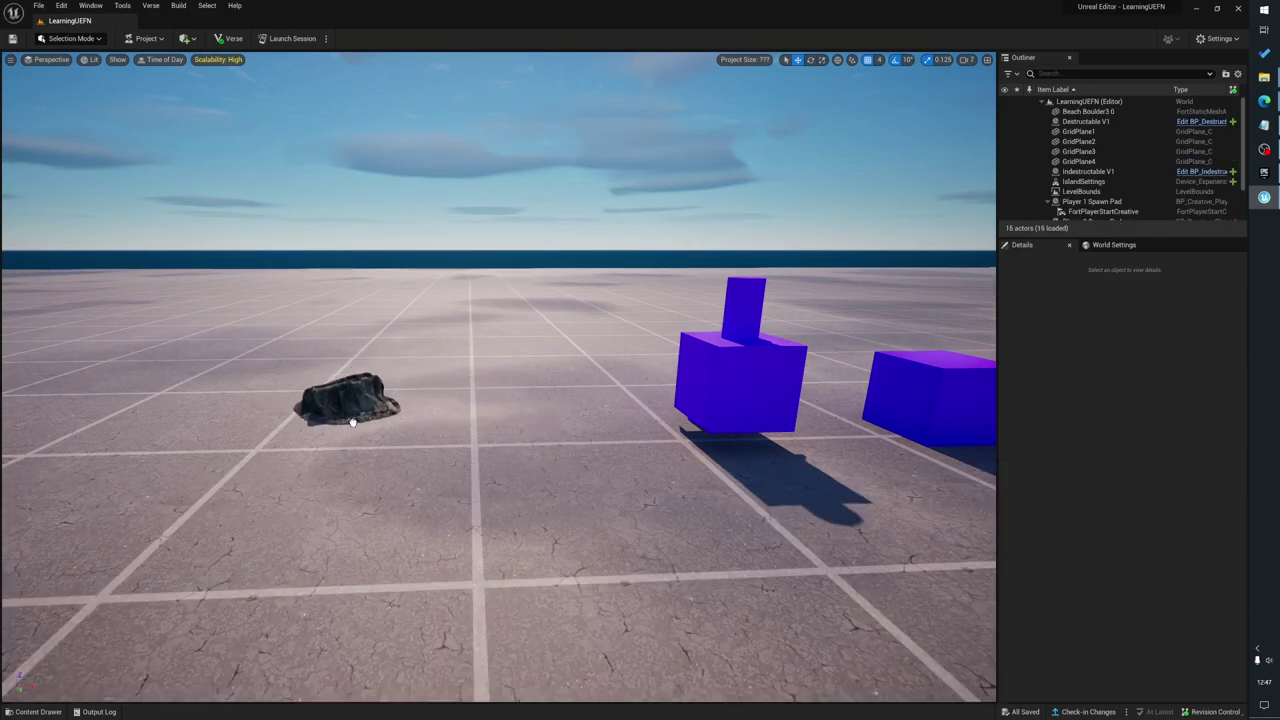
{"action": "key", "text": "w"}
{"action": "right_click_drag", "start_coordinate": [462, 470], "coordinate": [450, 470]}
{"action": "key", "text": "a"}
{"action": "key", "text": "a"}
{"action": "key", "text": "q"}
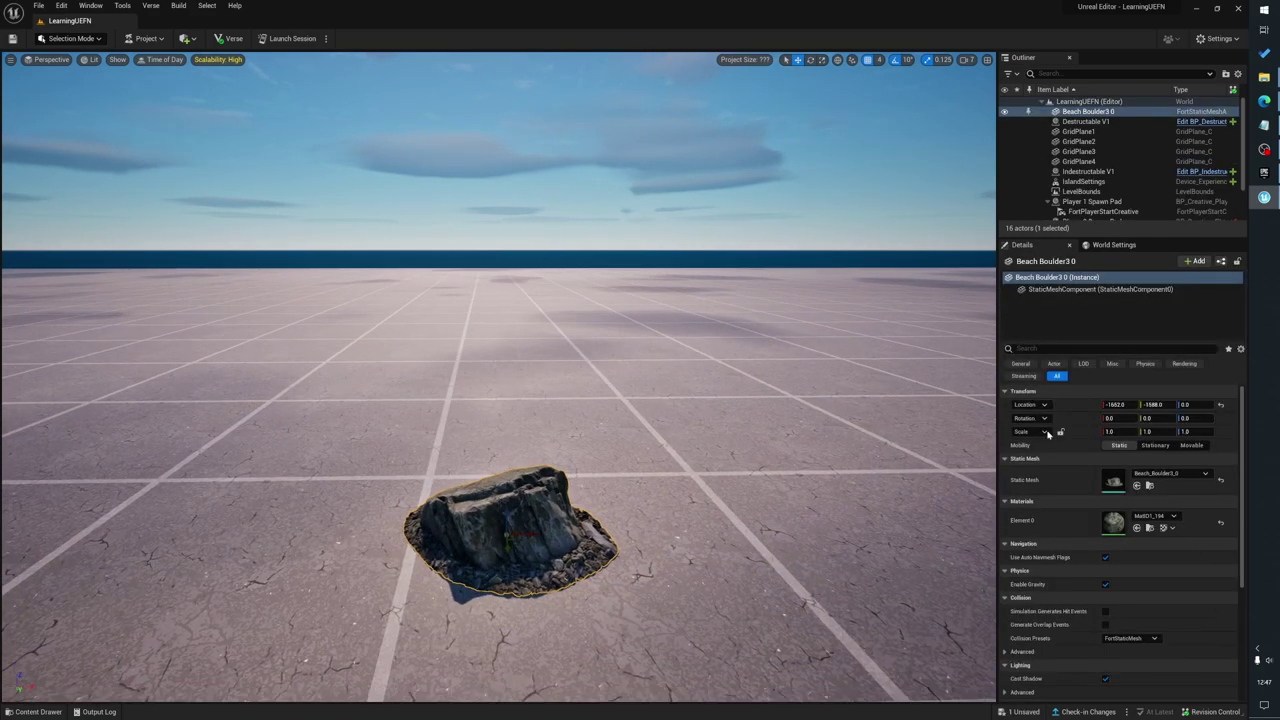
Try an X scale of 3 on the beach boulder and reset it to 1
{"action": "left_click", "coordinate": [1107, 431]}
{"action": "type", "text": "3"}
{"action": "key", "text": "Return"}
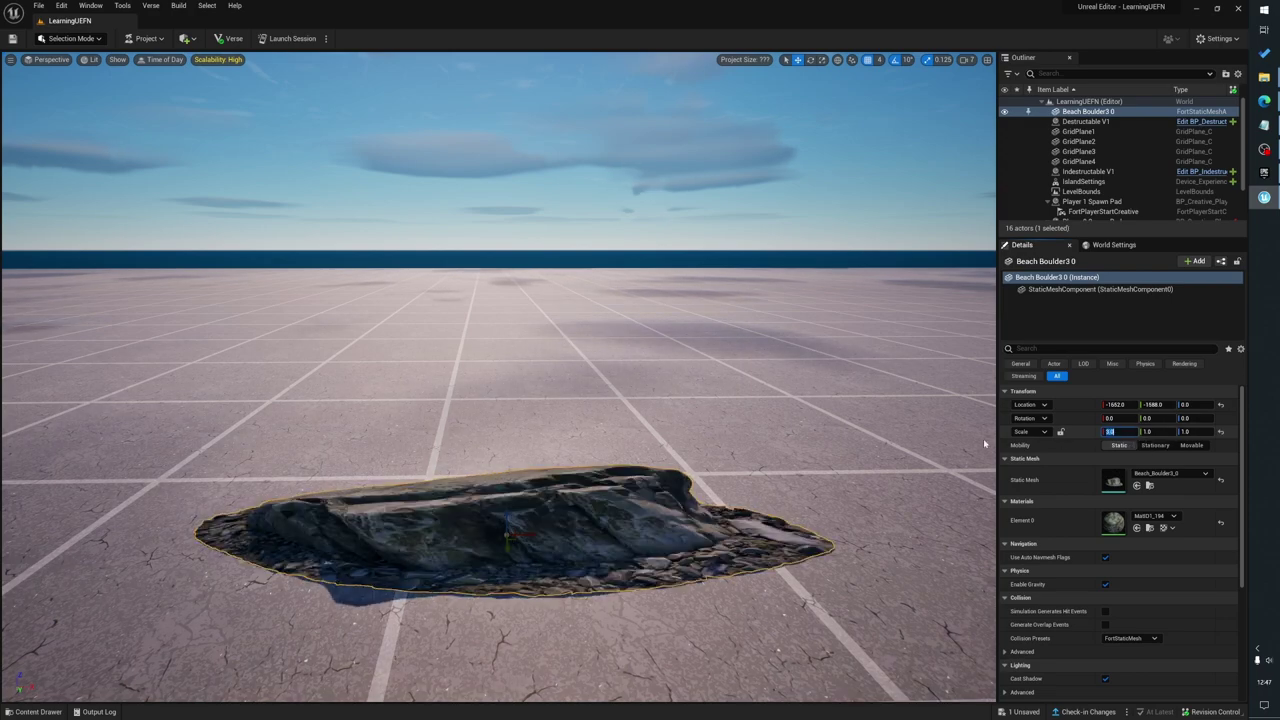
{"action": "type", "text": "1"}
{"action": "key", "text": "Return"}
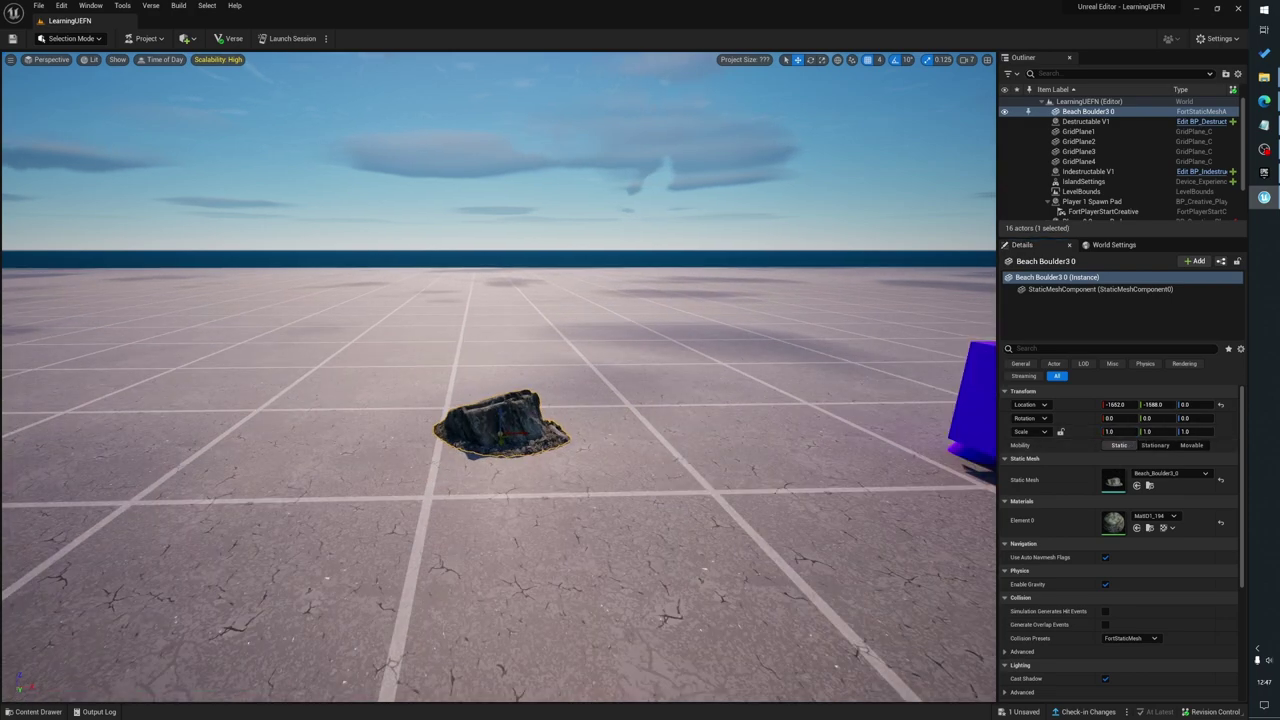
Set the beach boulder's scale to 3 on all three axes
{"action": "left_click", "coordinate": [580, 418]}
{"action": "left_click", "coordinate": [474, 427]}
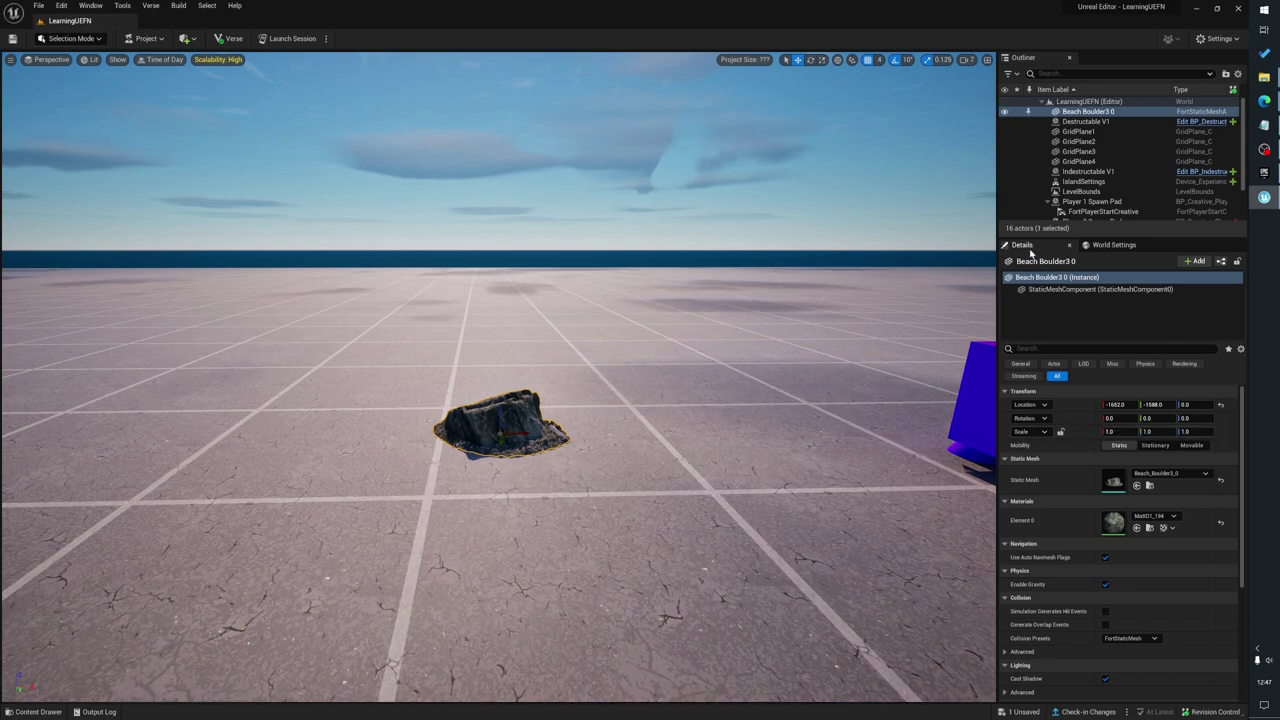
{"action": "left_click", "coordinate": [1120, 431]}
{"action": "type", "text": "3"}
{"action": "key", "text": "Return"}
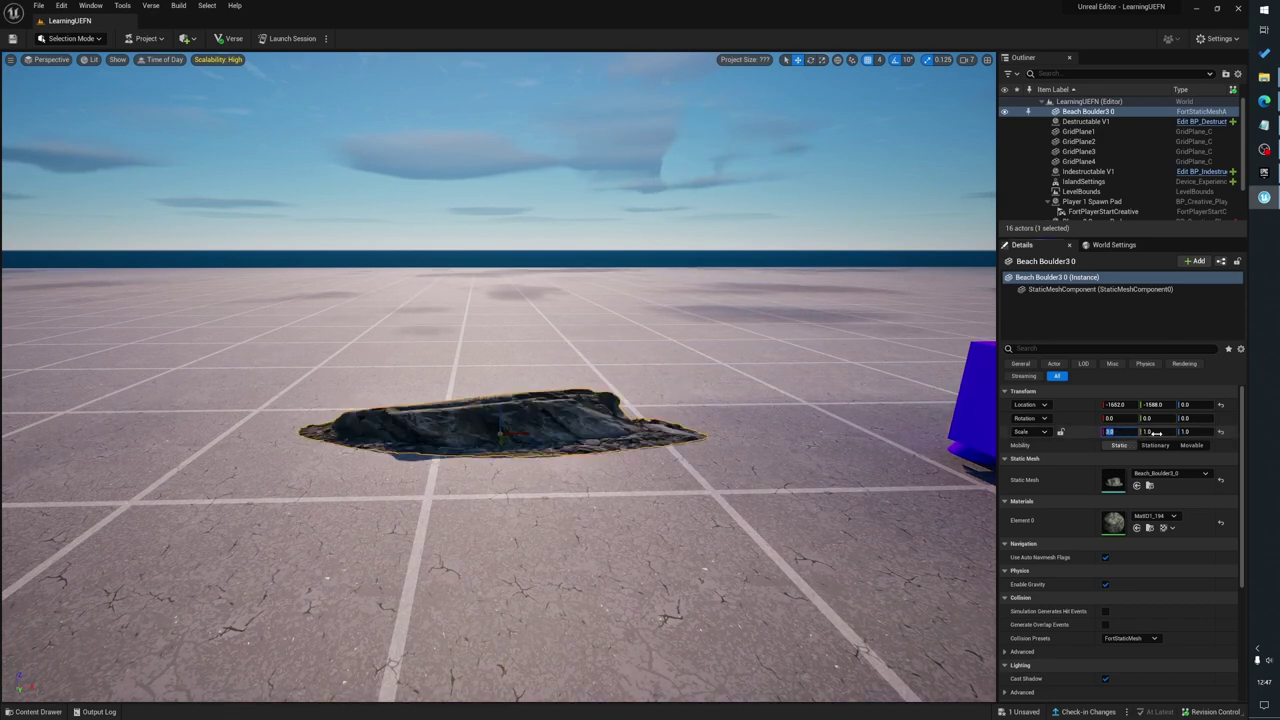
{"action": "left_click", "coordinate": [1156, 432]}
{"action": "type", "text": "3"}
{"action": "key", "text": "Return"}
{"action": "left_click", "coordinate": [1185, 431]}
{"action": "type", "text": "3"}
{"action": "key", "text": "Return"}
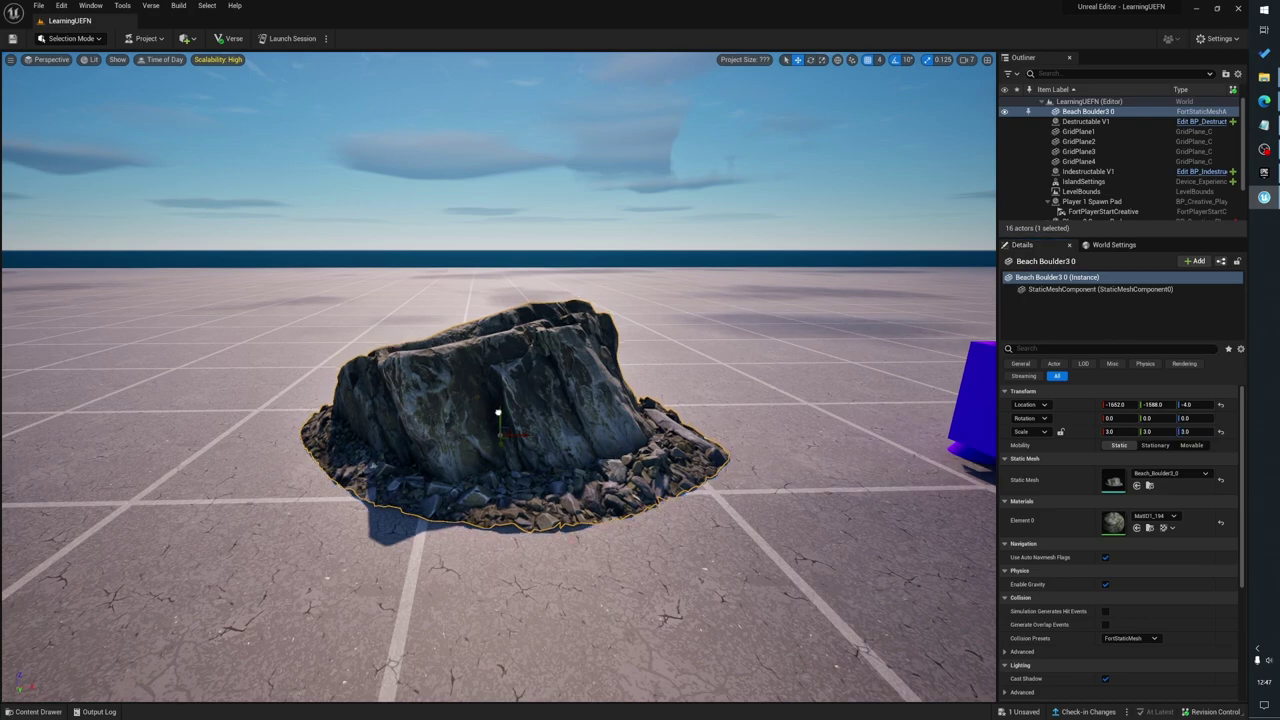
Lower the boulder into the ground to a Z location of about -24
{"action": "key", "text": "a"}
{"action": "right_click_drag", "start_coordinate": [497, 416], "coordinate": [760, 418]}
{"action": "key", "text": "w"}
{"action": "key", "text": "f"}
{"action": "left_click_drag", "start_coordinate": [488, 367], "coordinate": [488, 373]}
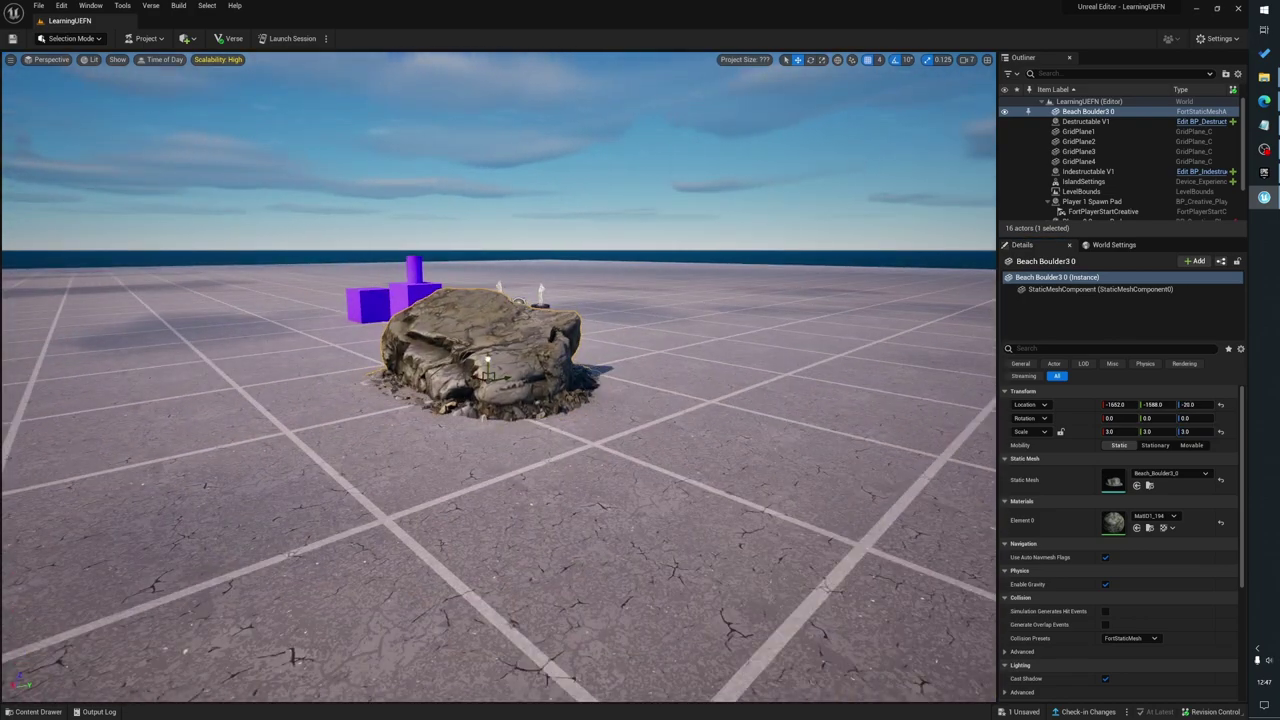
{"action": "left_click_drag", "start_coordinate": [510, 499], "coordinate": [505, 482]}
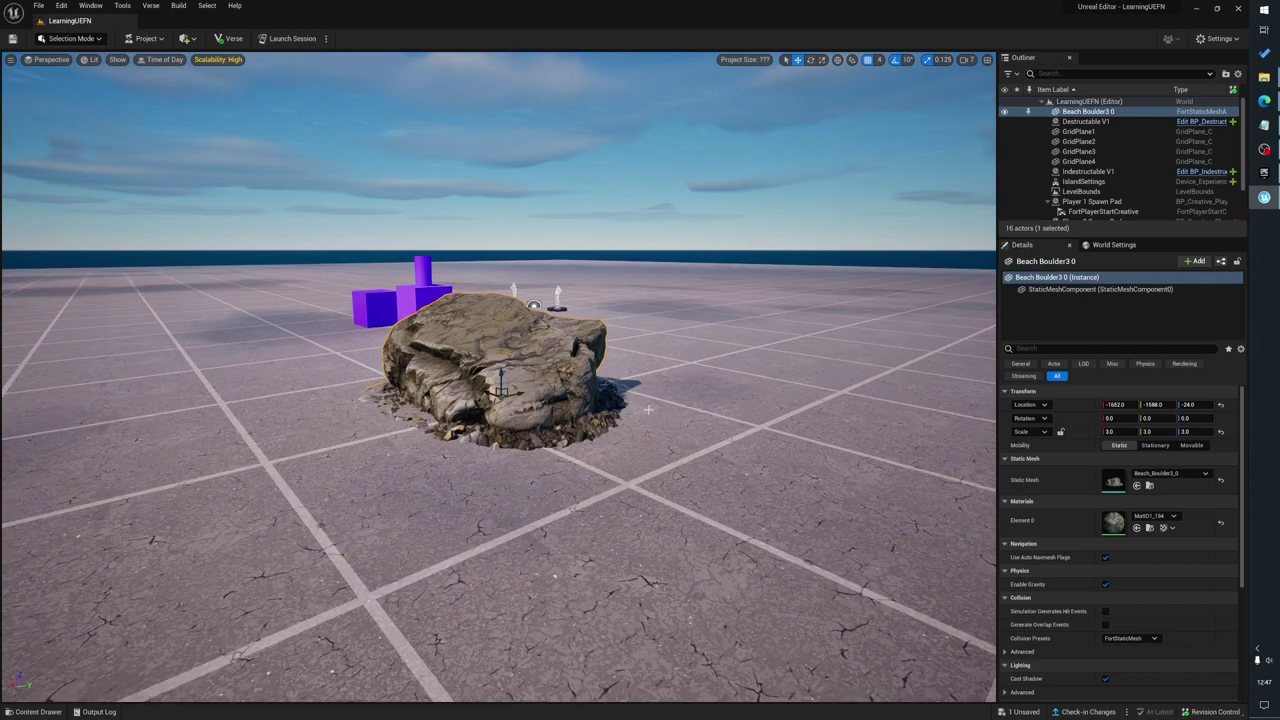
Place the Ancient Temple Lintel mesh from Referenced Content on the ground near the boulder
{"action": "key", "text": "ctrl+b"}
{"action": "left_click", "coordinate": [224, 472]}
{"action": "double_click", "coordinate": [357, 523]}
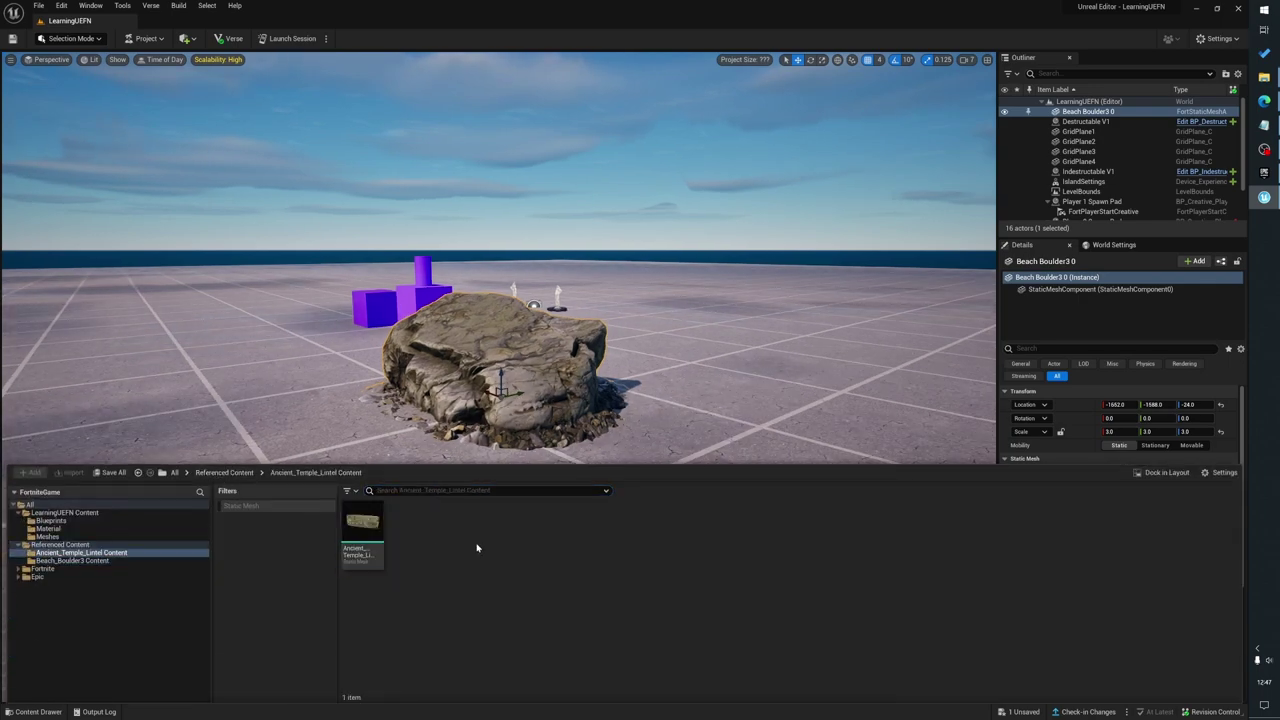
{"action": "left_click_drag", "start_coordinate": [357, 525], "coordinate": [259, 435]}
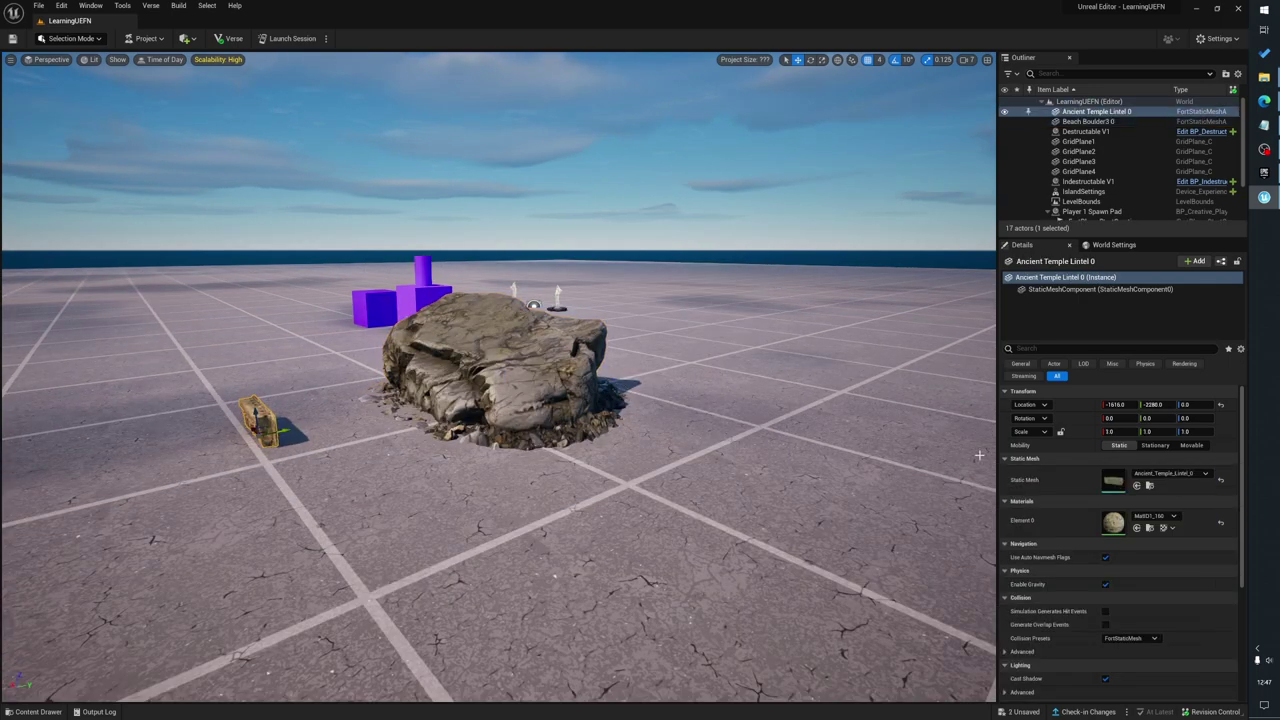
Set the lintel's scale to 3 on all three axes
{"action": "left_click", "coordinate": [1117, 432]}
{"action": "type", "text": "3"}
{"action": "key", "text": "Return"}
{"action": "left_click", "coordinate": [1153, 432]}
{"action": "type", "text": "3"}
{"action": "key", "text": "Return"}
{"action": "left_click", "coordinate": [1188, 432]}
{"action": "type", "text": "3"}
{"action": "key", "text": "Return"}
Lay the lintel flat by rotating it to -90° on X and -90° on Z, raised to a Z location of 20
{"action": "right_click_drag", "start_coordinate": [600, 430], "coordinate": [500, 430]}
{"action": "right_click_drag", "start_coordinate": [542, 470], "coordinate": [542, 470]}
{"action": "key", "text": "e"}
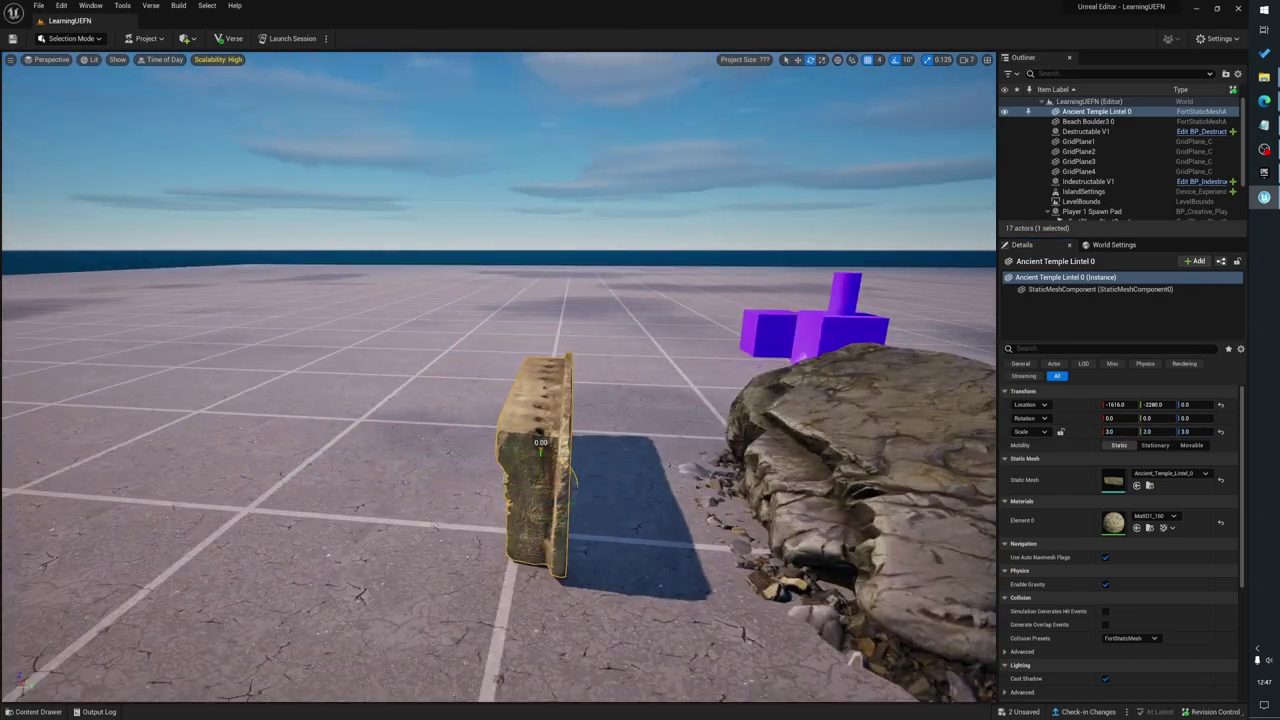
{"action": "left_click_drag", "start_coordinate": [568, 462], "coordinate": [498, 478]}
{"action": "key", "text": "w"}
{"action": "key", "text": "e"}
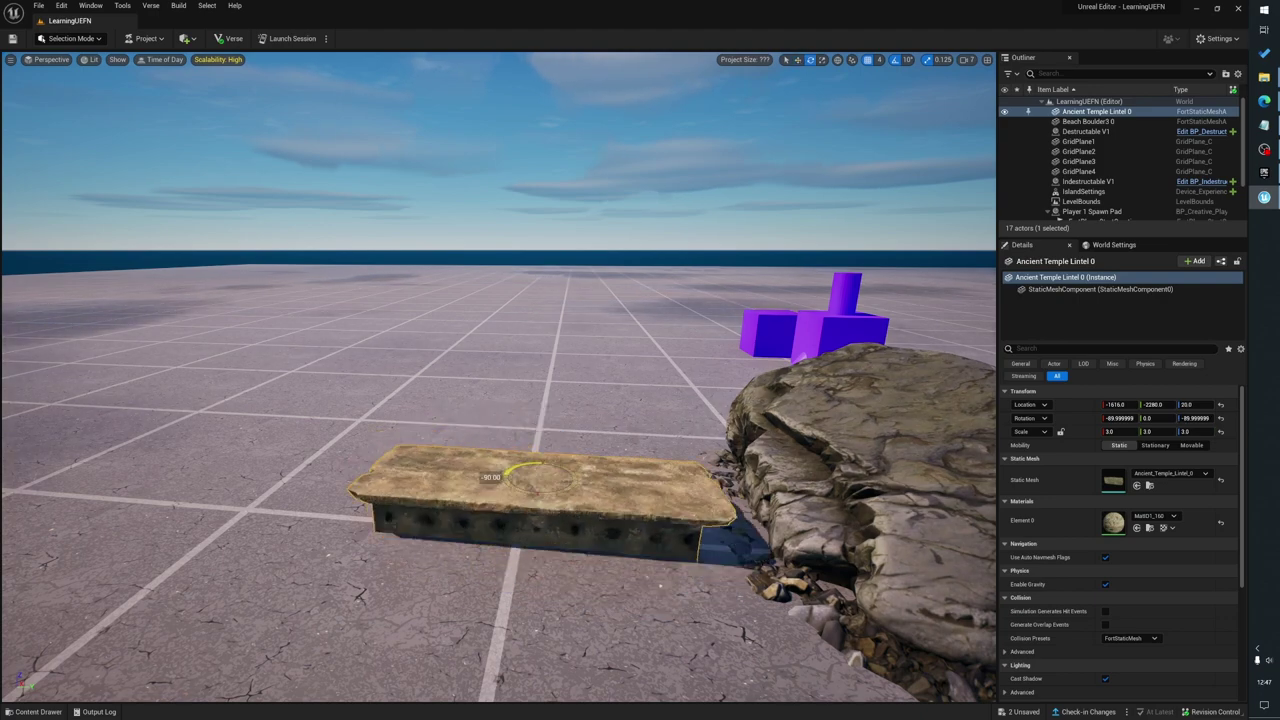
Adjust the placement of the flat lintel next to the boulder
{"action": "key", "text": "s"}
{"action": "mouse_move", "coordinate": [498, 478]}
{"action": "right_mouse_down"}
{"action": "mouse_move", "coordinate": [510, 478]}
{"action": "mouse_move", "coordinate": [495, 476]}
{"action": "right_mouse_up"}
{"action": "key", "text": "d"}
{"action": "key", "text": "q"}
{"action": "left_click_drag", "start_coordinate": [465, 373], "coordinate": [545, 383]}
Examine the boulder next to the purple props, with the Destructable V1 prop selected
{"action": "key", "text": "w"}
{"action": "key", "text": "w"}
{"action": "right_click_drag", "start_coordinate": [565, 482], "coordinate": [750, 482]}
{"action": "key", "text": "s"}
{"action": "mouse_move", "coordinate": [680, 440]}
{"action": "right_mouse_down"}
{"action": "mouse_move", "coordinate": [720, 440]}
{"action": "mouse_move", "coordinate": [660, 440]}
{"action": "mouse_move", "coordinate": [680, 440]}
{"action": "right_mouse_up"}
{"action": "left_click", "coordinate": [679, 439]}
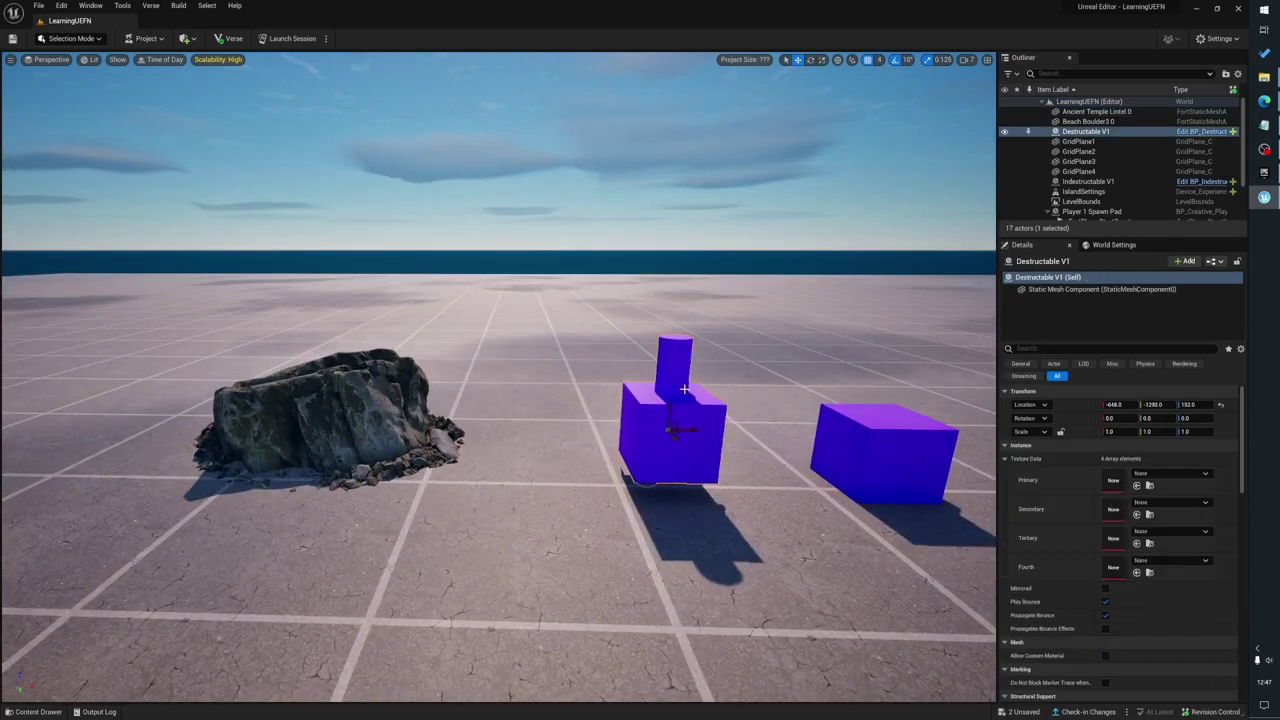
{"action": "scroll", "coordinate": [496, 454], "scroll_direction": "up", "scroll_amount": 3}
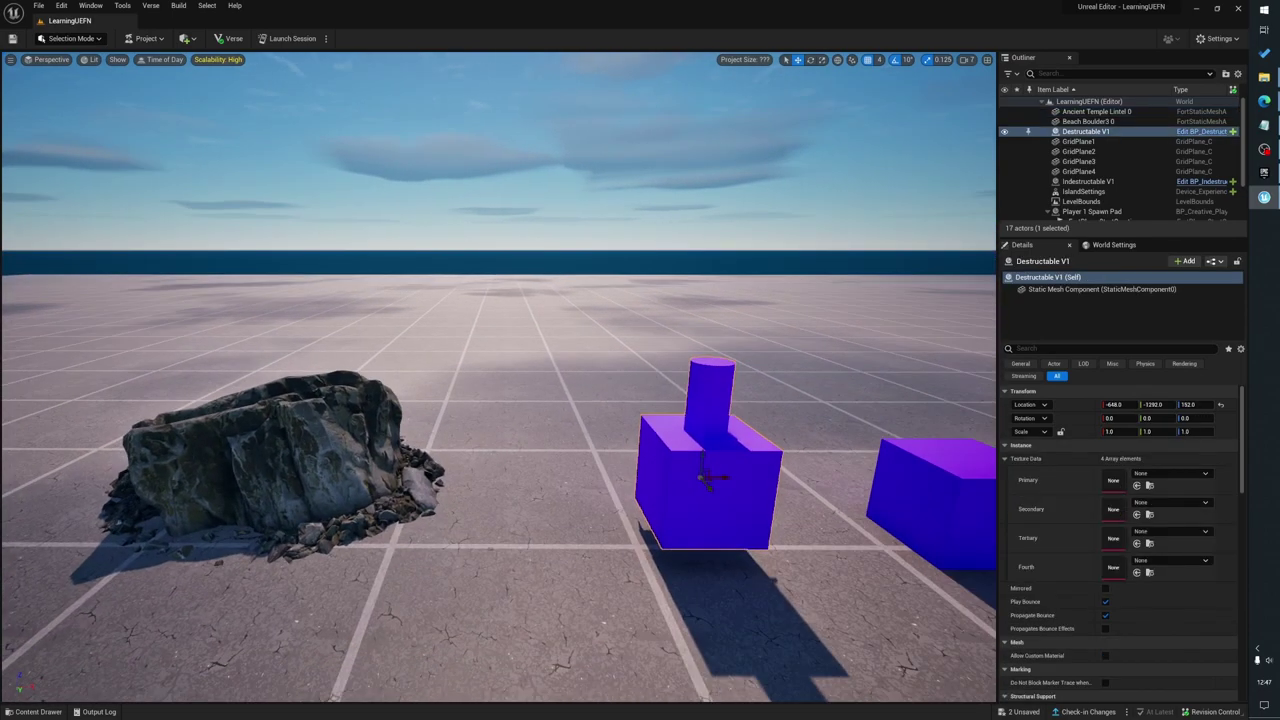
{"action": "scroll", "coordinate": [655, 443], "scroll_direction": "down", "scroll_amount": 5}
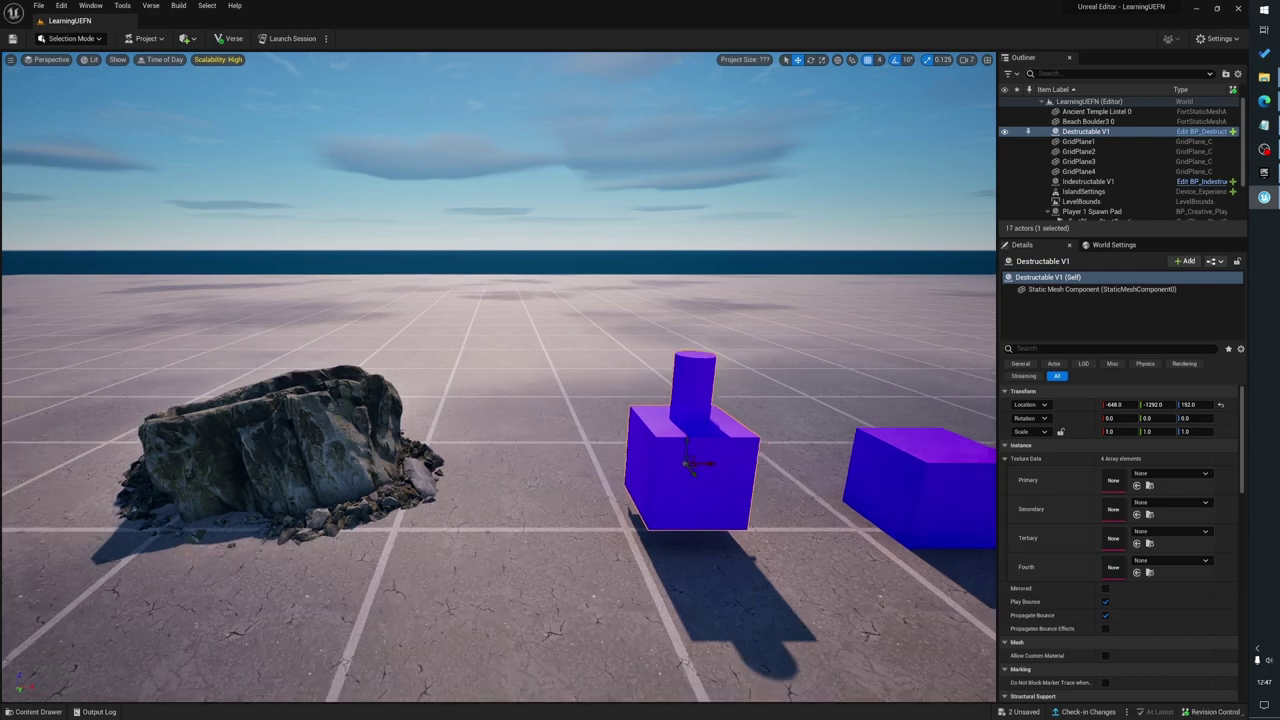
Create a Building Prop blueprint named BP_RockDestr in the Blueprints folder
{"action": "key", "text": "ctrl+space"}
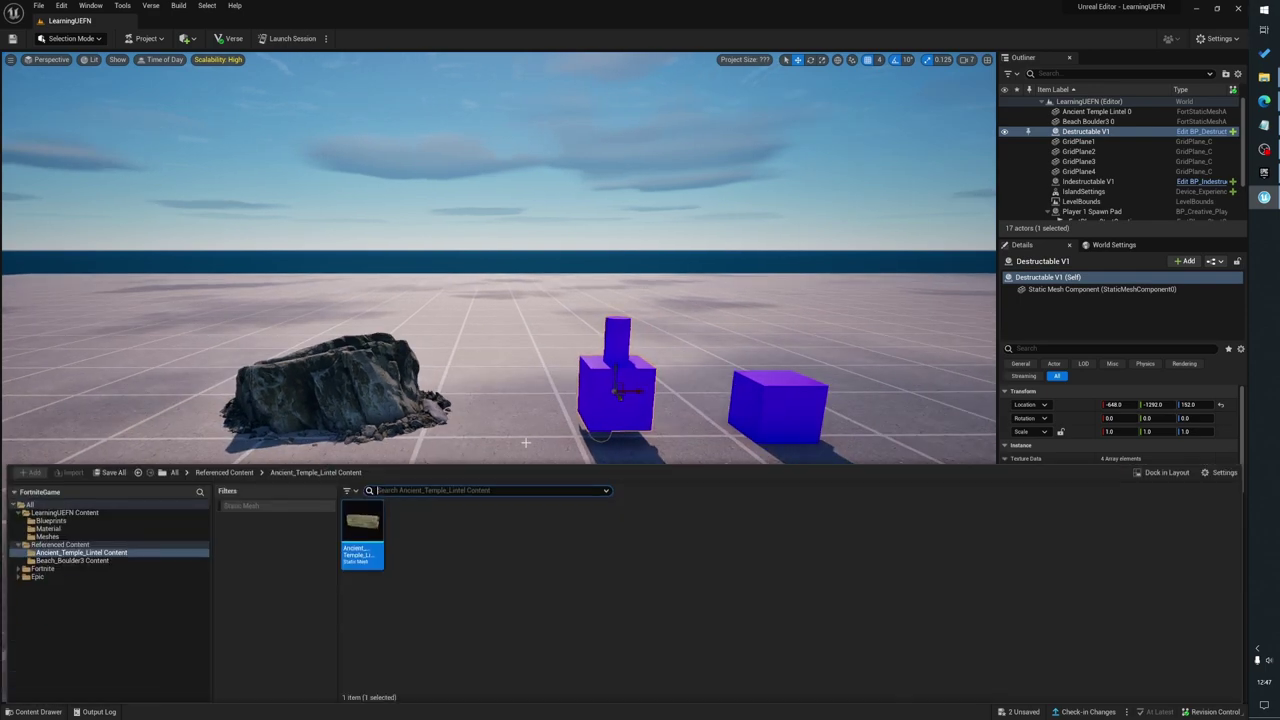
{"action": "left_click", "coordinate": [47, 520]}
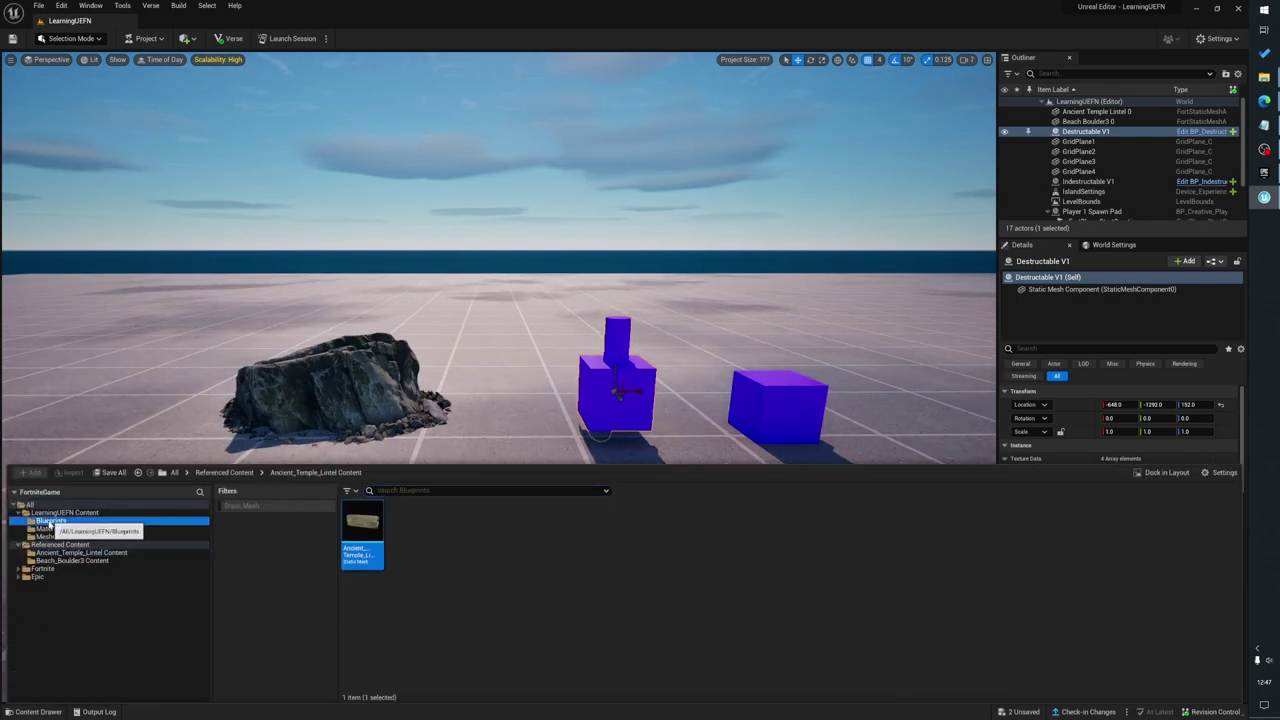
{"action": "right_click", "coordinate": [485, 546]}
{"action": "left_click", "coordinate": [540, 364]}
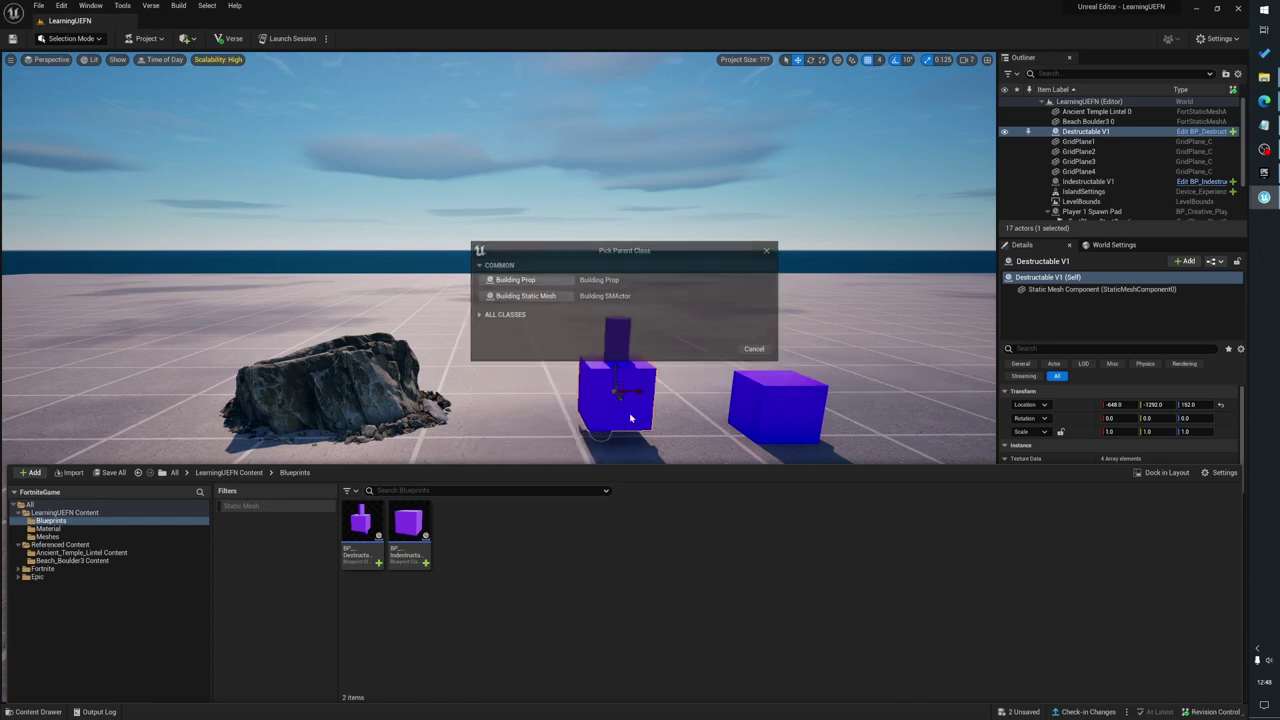
{"action": "left_click", "coordinate": [545, 284]}
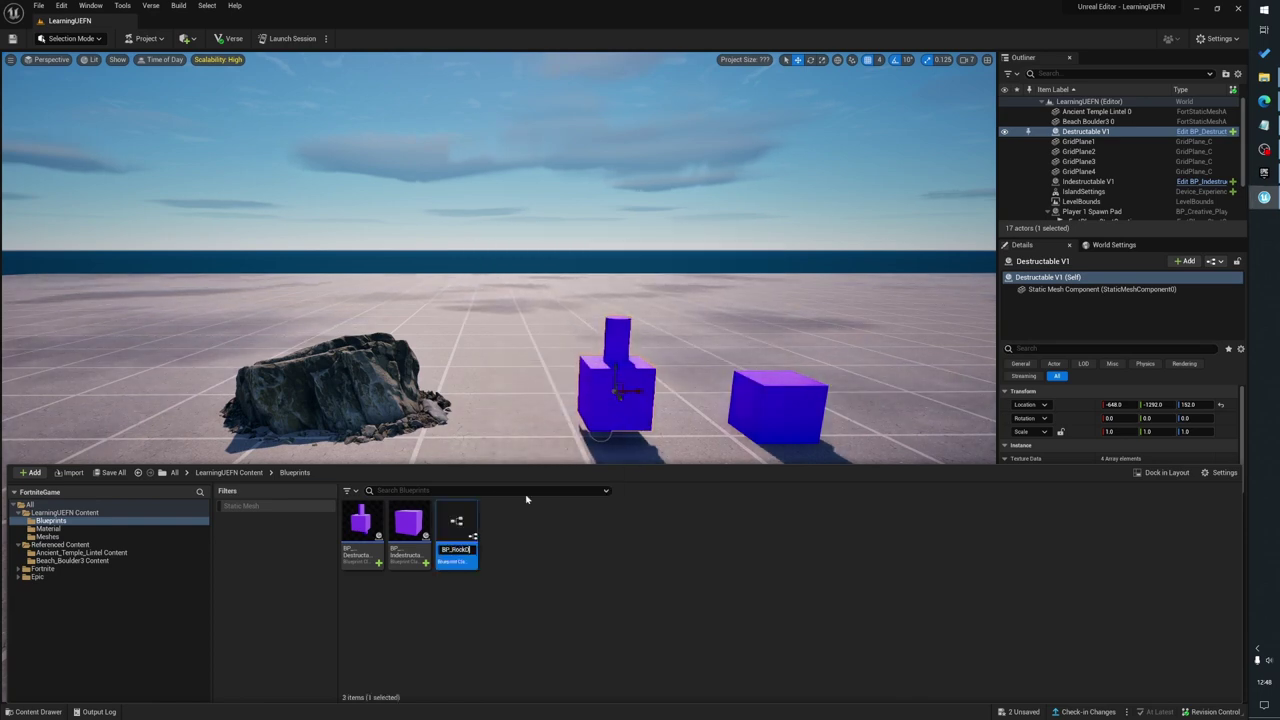
Open BP_RockDestr, assign Beach_Boulder3_0 as its static mesh and select the static mesh component
{"action": "double_click", "coordinate": [457, 525]}
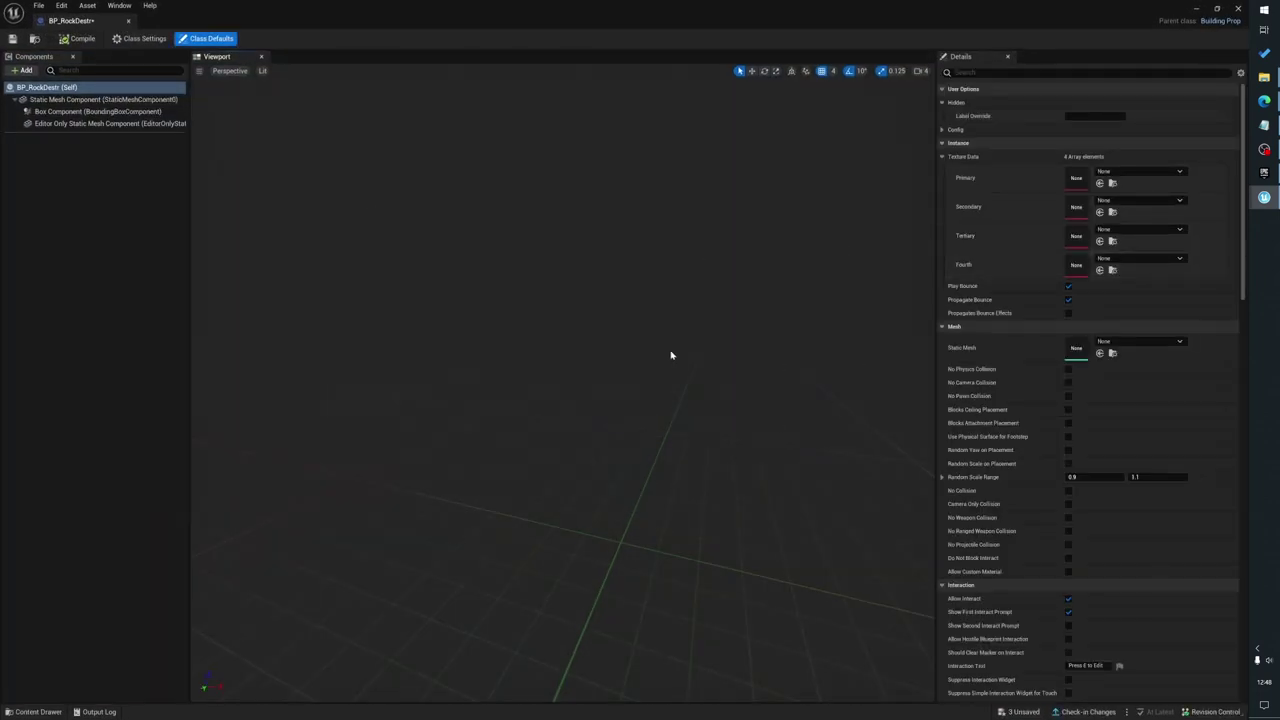
{"action": "key", "text": "ctrl+space"}
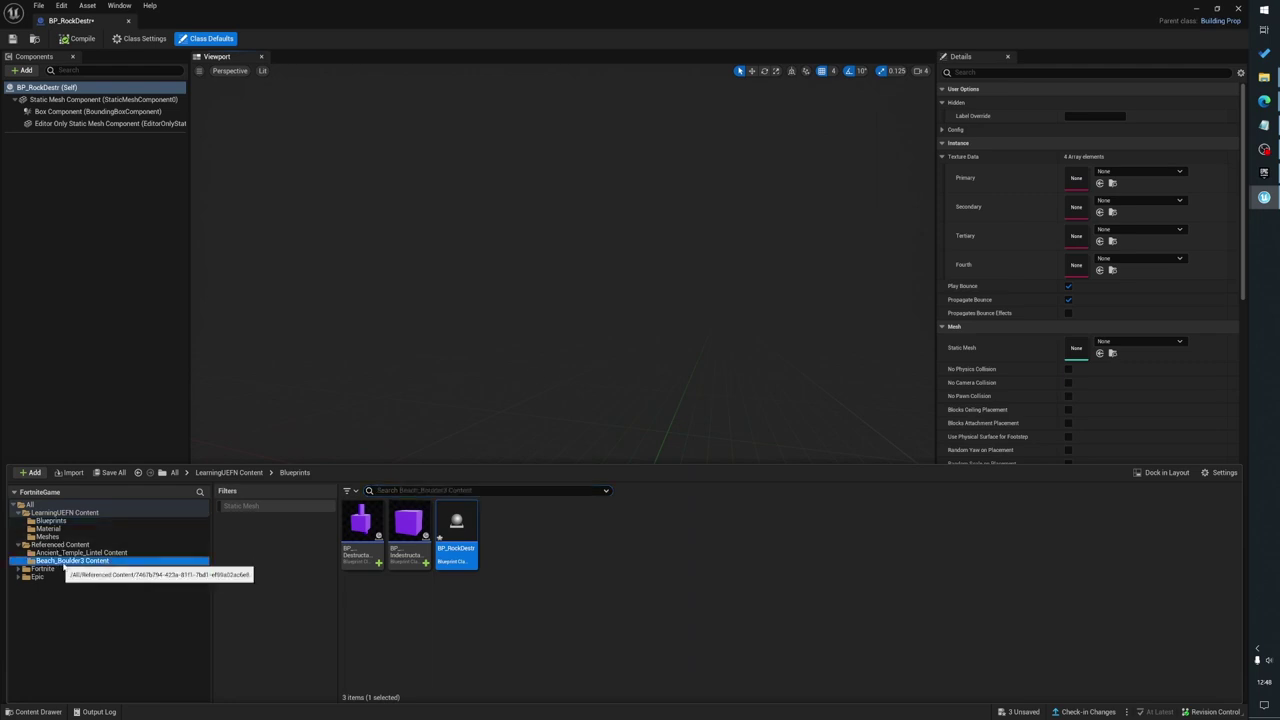
{"action": "left_click", "coordinate": [70, 560]}
{"action": "left_click_drag", "start_coordinate": [362, 525], "coordinate": [1125, 348]}
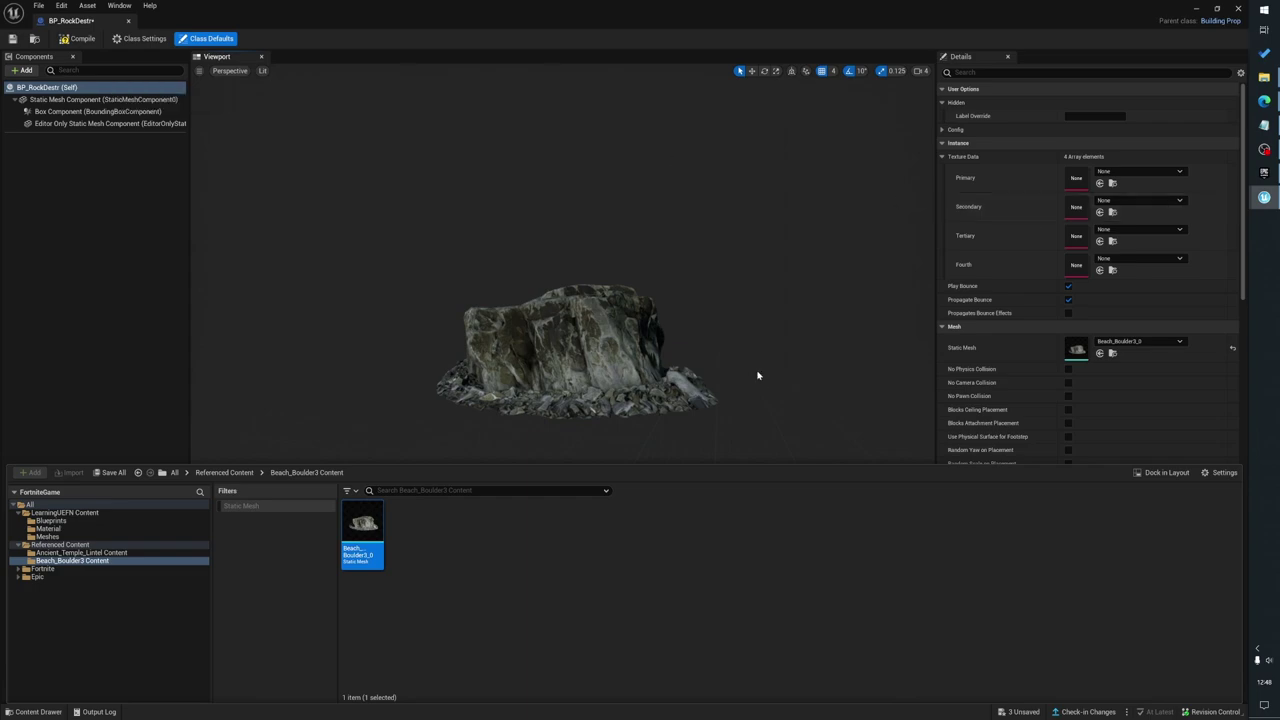
{"action": "left_click", "coordinate": [558, 375]}
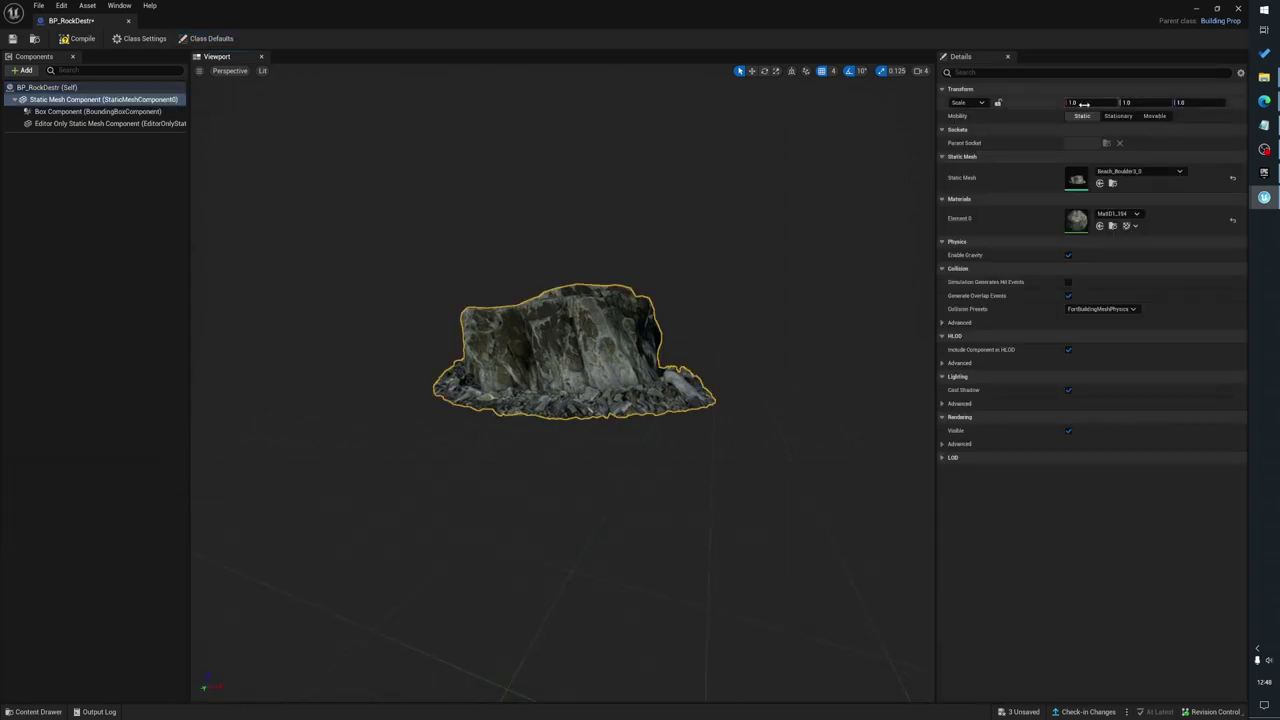
Scale the static mesh component of BP_RockDestr to 3 on the X, Y and Z axes
{"action": "left_click", "coordinate": [1084, 103]}
{"action": "type", "text": "3"}
{"action": "key", "text": "Return"}
{"action": "left_click", "coordinate": [1130, 103]}
{"action": "type", "text": "3"}
{"action": "key", "text": "Return"}
{"action": "left_click", "coordinate": [1186, 103]}
{"action": "type", "text": "3"}
{"action": "right_click_drag", "start_coordinate": [605, 331], "coordinate": [472, 394]}
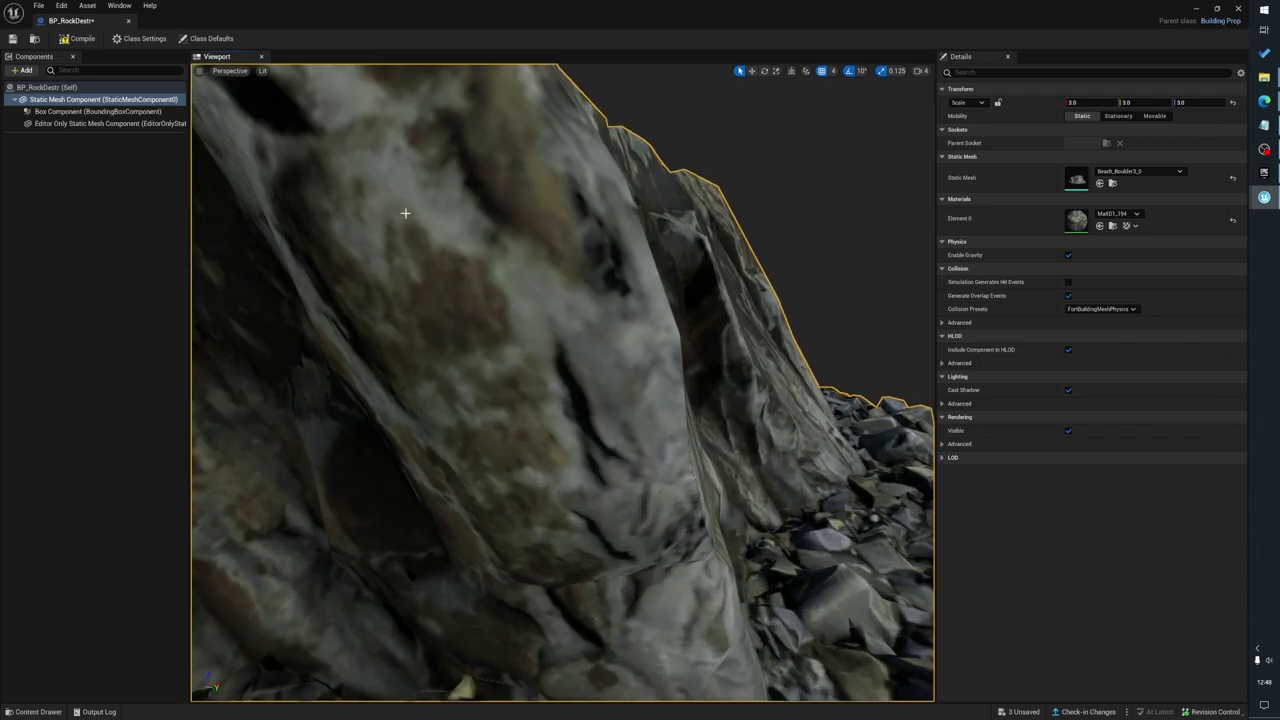
{"action": "scroll", "coordinate": [462, 310], "scroll_direction": "down", "scroll_amount": 6}
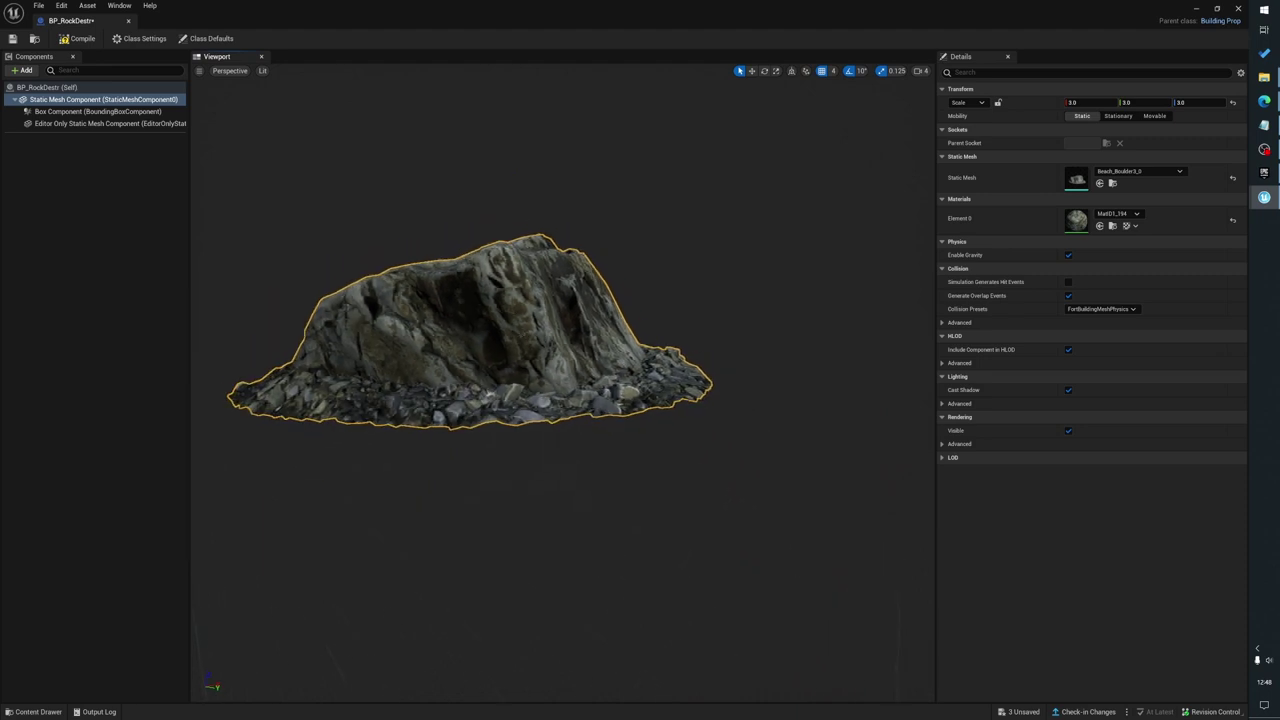
Set the Resource Type of BP_RockDestr (Self) to Stone
{"action": "left_click", "coordinate": [50, 87]}
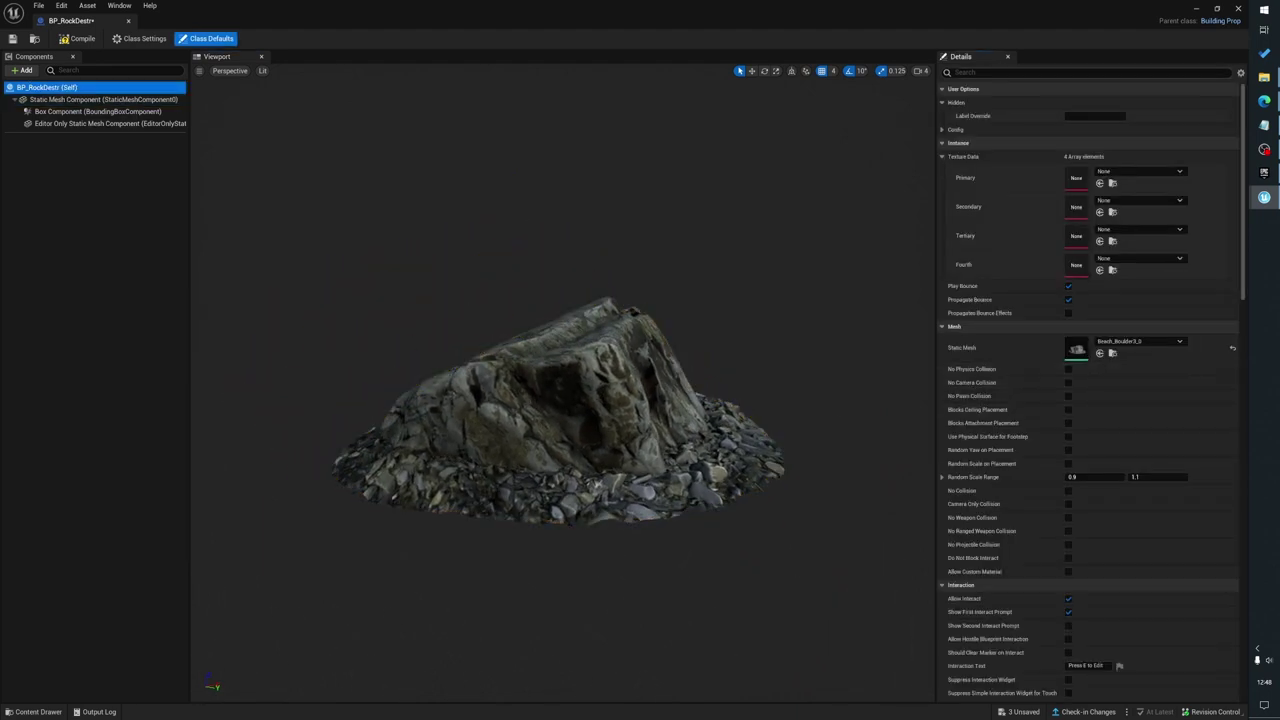
{"action": "left_click", "coordinate": [1010, 73]}
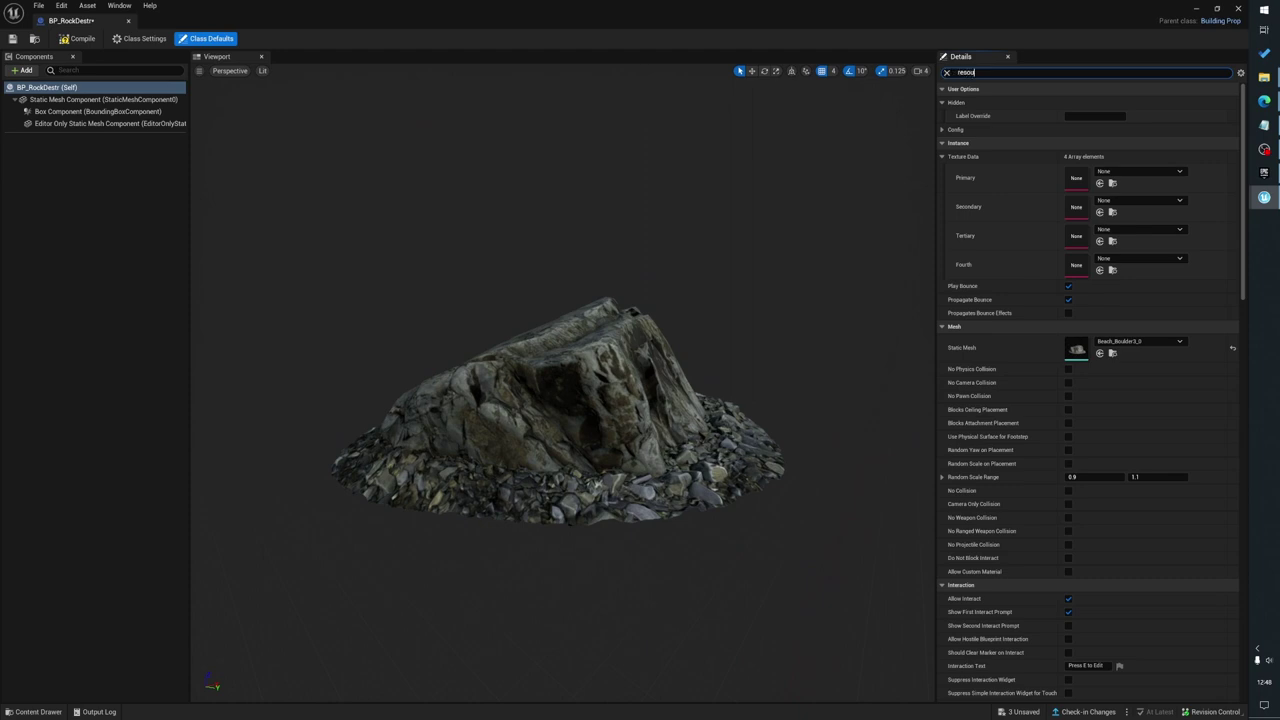
{"action": "type", "text": "resou"}
{"action": "left_click", "coordinate": [1095, 103]}
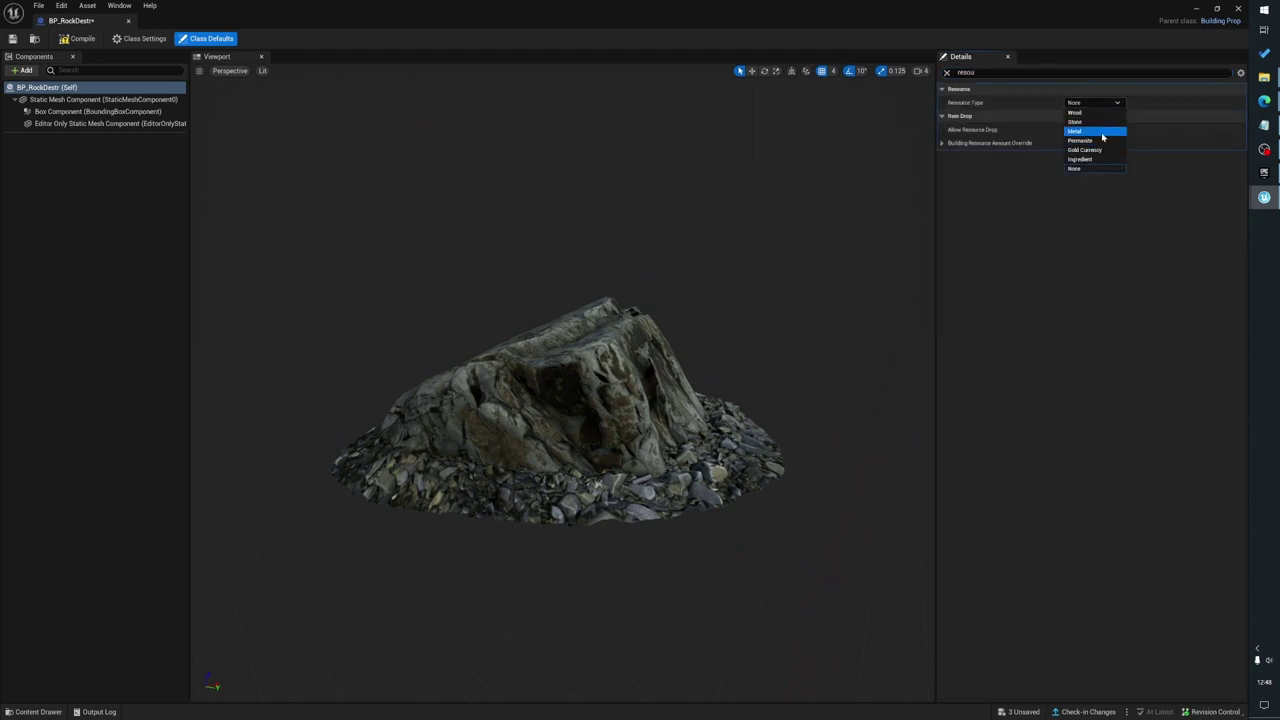
{"action": "left_click", "coordinate": [1078, 122]}
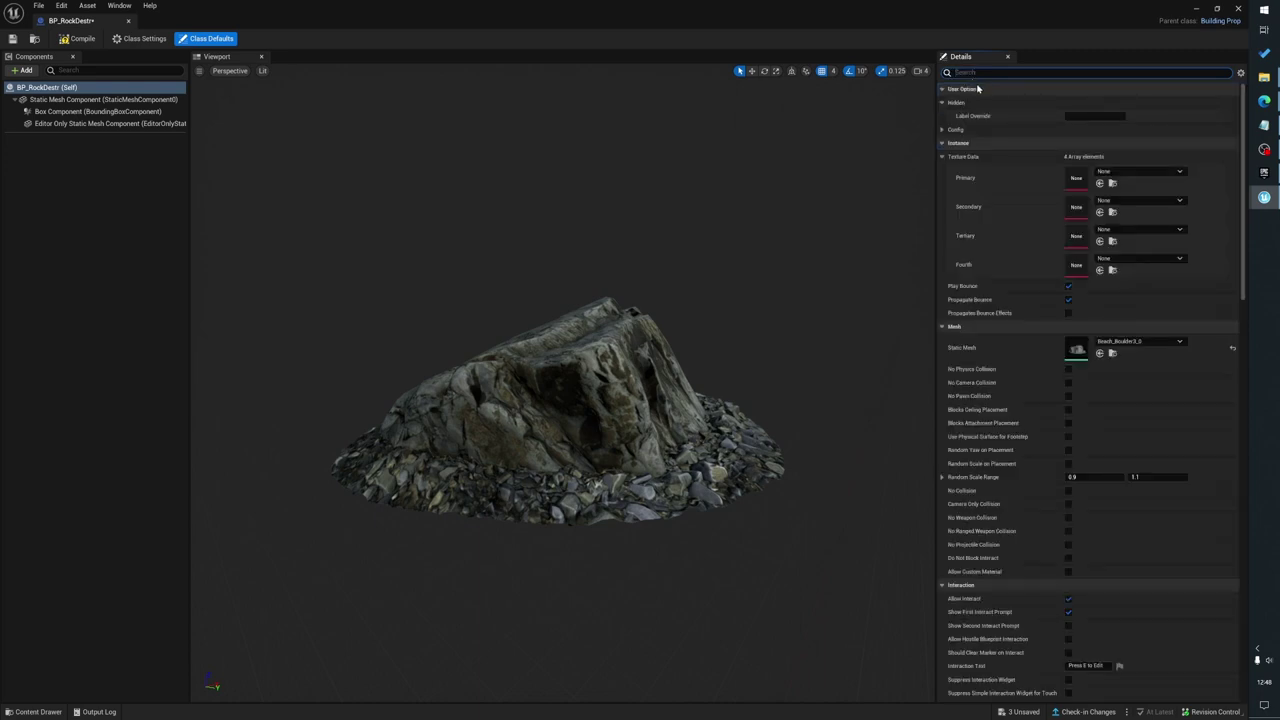
Set Attribute Init Keys Index 0 to category PropStone with subcategory 2
{"action": "type", "text": "atr"}
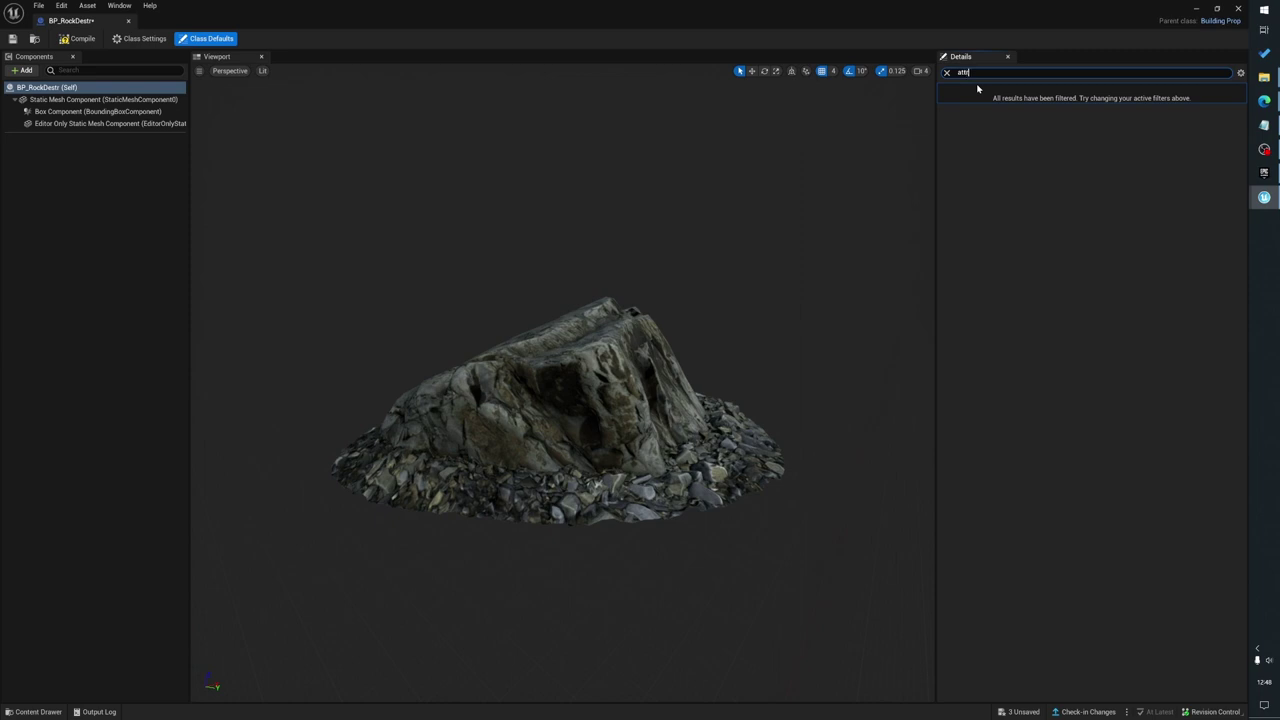
{"action": "left_click", "coordinate": [1095, 130]}
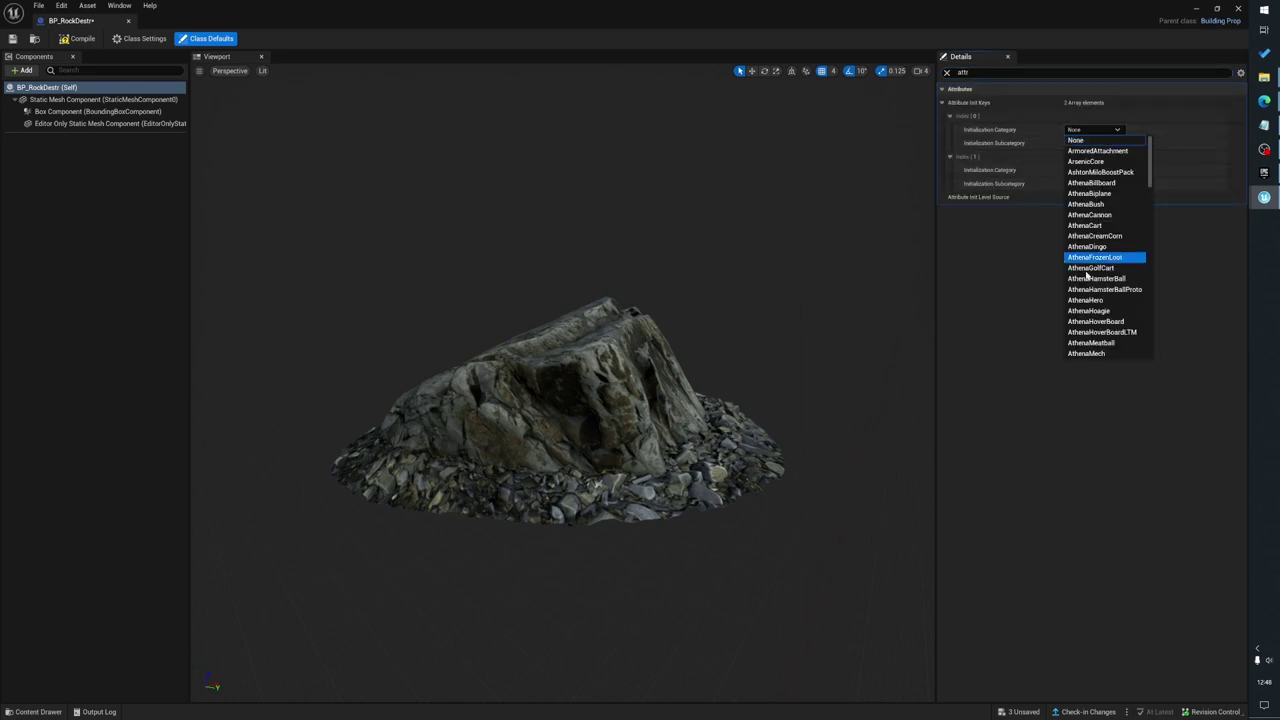
{"action": "scroll", "coordinate": [1090, 270], "scroll_direction": "down", "scroll_amount": 10}
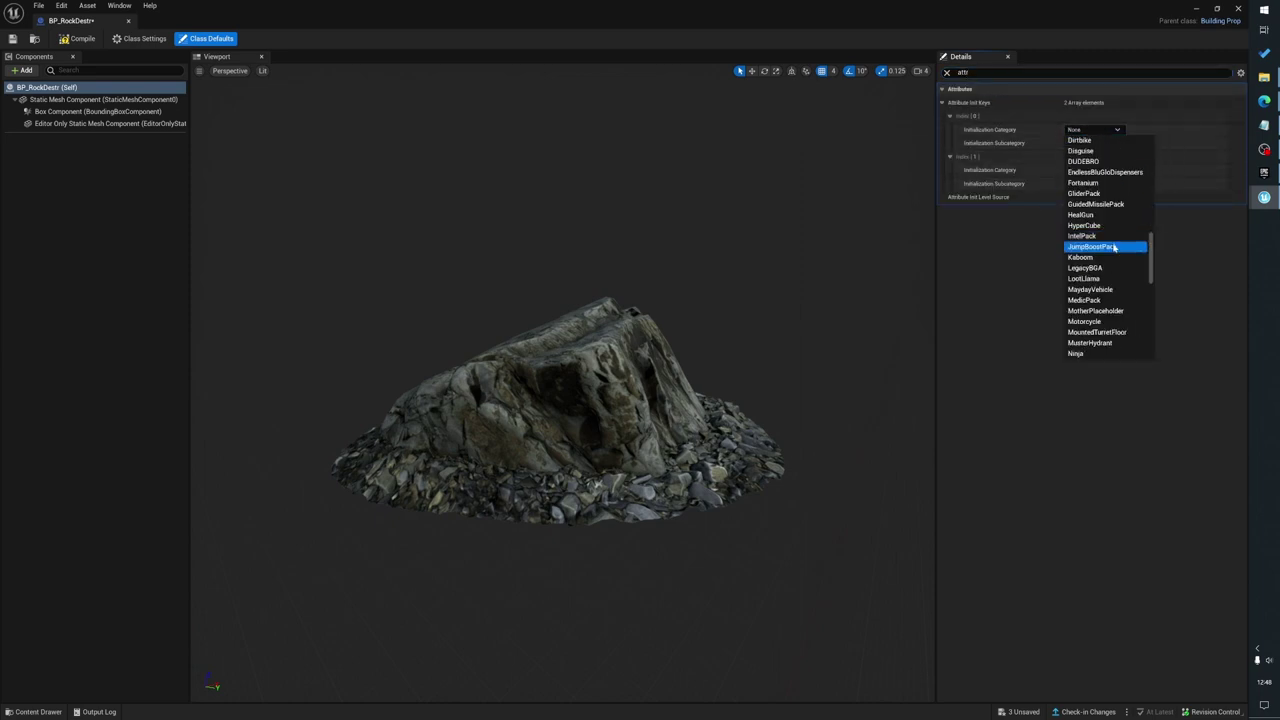
{"action": "scroll", "coordinate": [1113, 247], "scroll_direction": "down", "scroll_amount": 10}
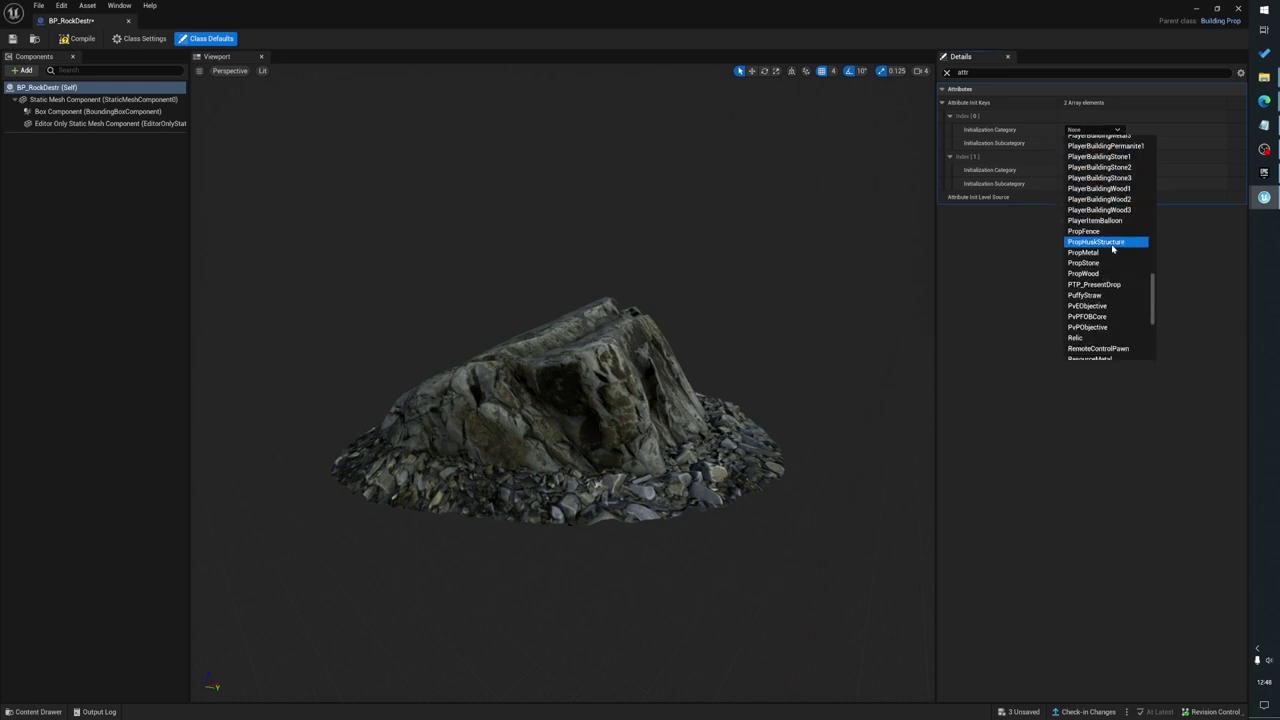
{"action": "left_click", "coordinate": [1090, 263]}
{"action": "left_click", "coordinate": [1095, 143]}
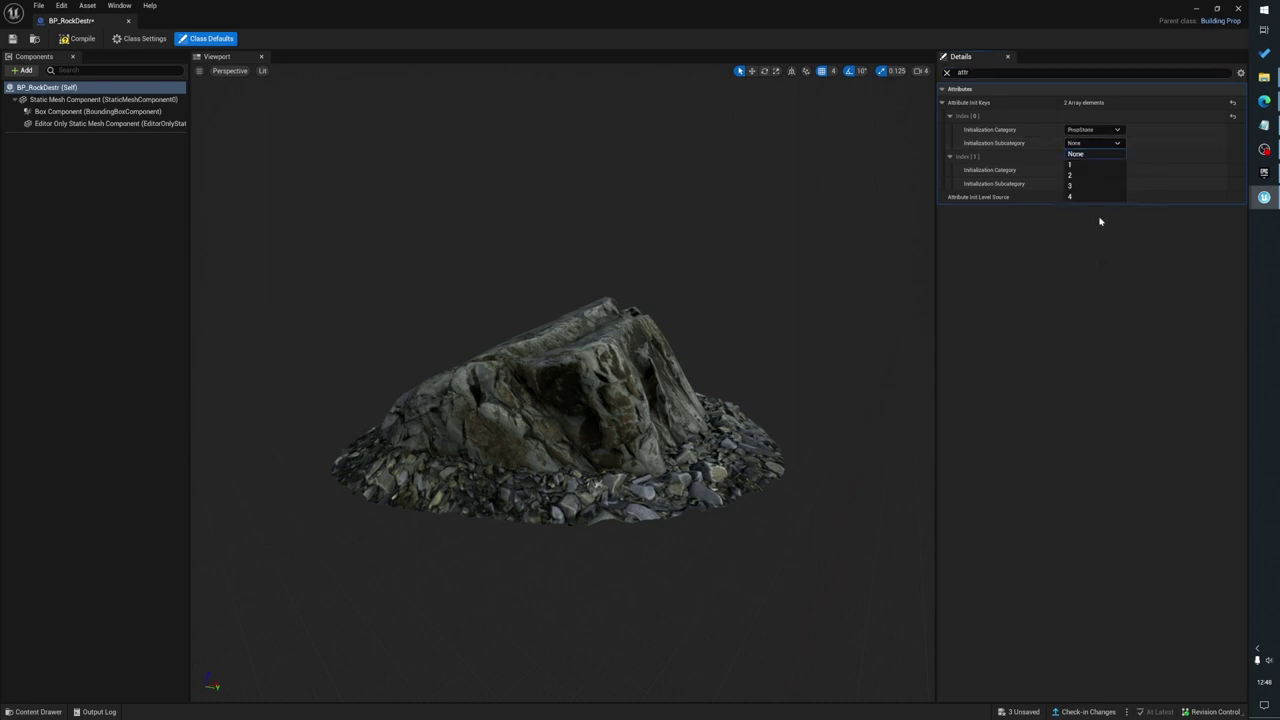
{"action": "left_click", "coordinate": [1070, 175]}
Set Attribute Init Keys Index 1 to category PropStone with subcategory 2
{"action": "left_click", "coordinate": [1093, 170]}
{"action": "scroll", "coordinate": [1103, 328], "scroll_direction": "down", "scroll_amount": 5}
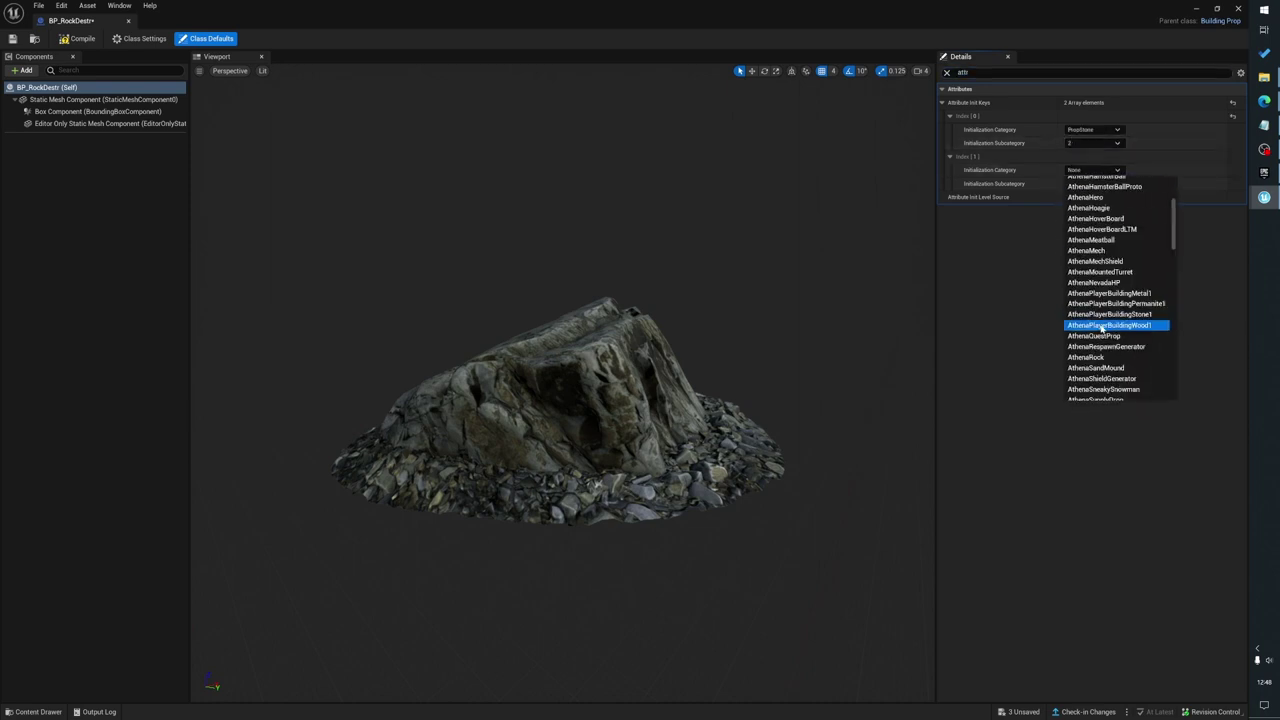
{"action": "scroll", "coordinate": [1125, 352], "scroll_direction": "down", "scroll_amount": 10}
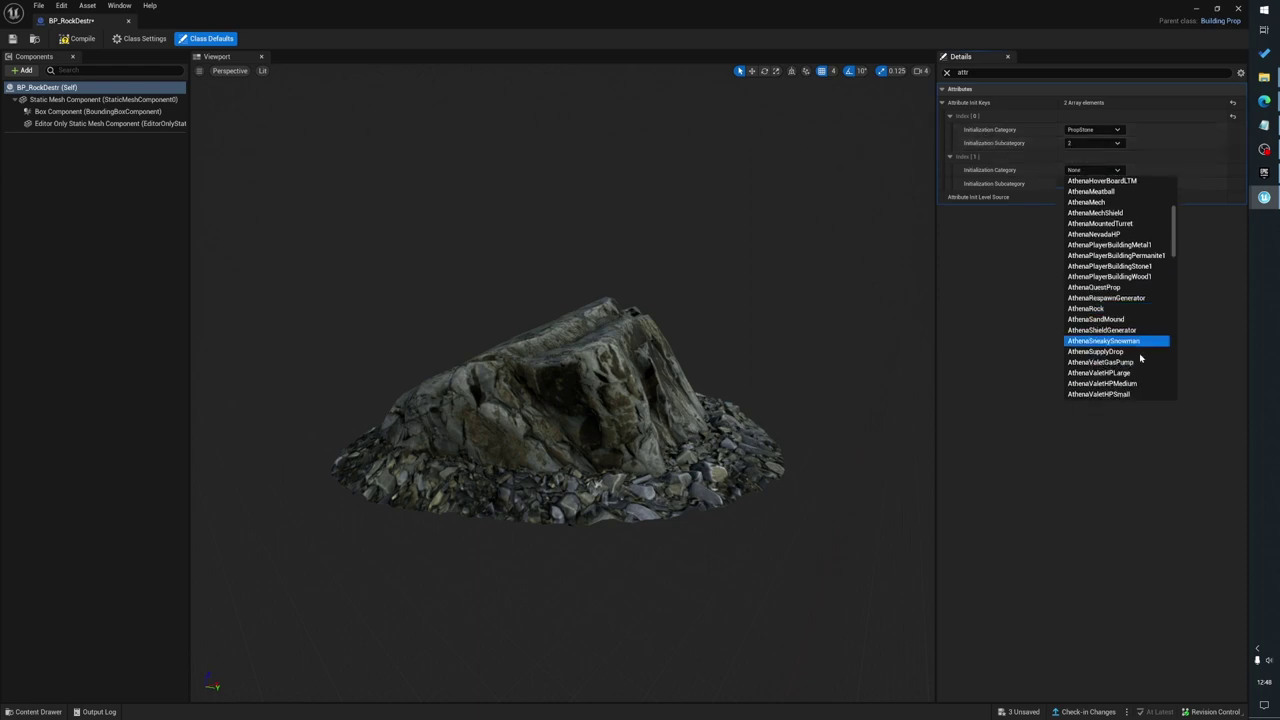
{"action": "scroll", "coordinate": [1122, 351], "scroll_direction": "down", "scroll_amount": 5}
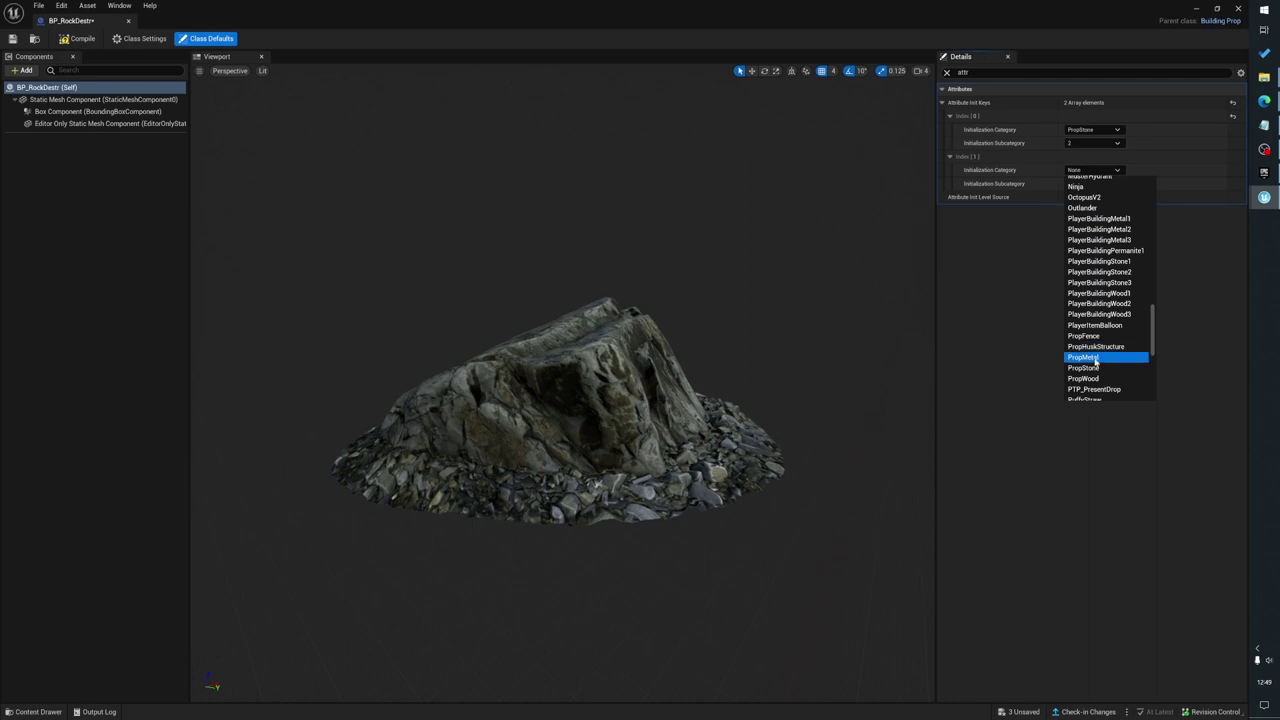
{"action": "left_click", "coordinate": [1084, 367]}
{"action": "left_click", "coordinate": [1091, 184]}
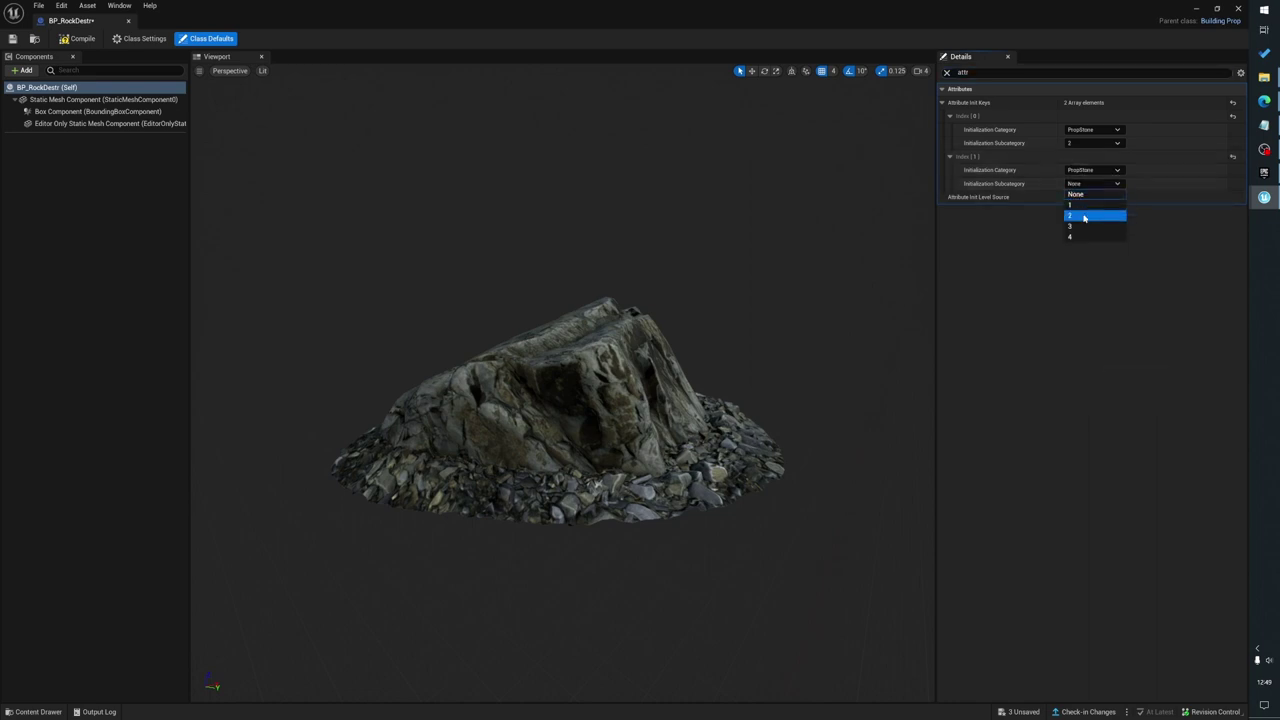
{"action": "left_click", "coordinate": [1080, 215]}
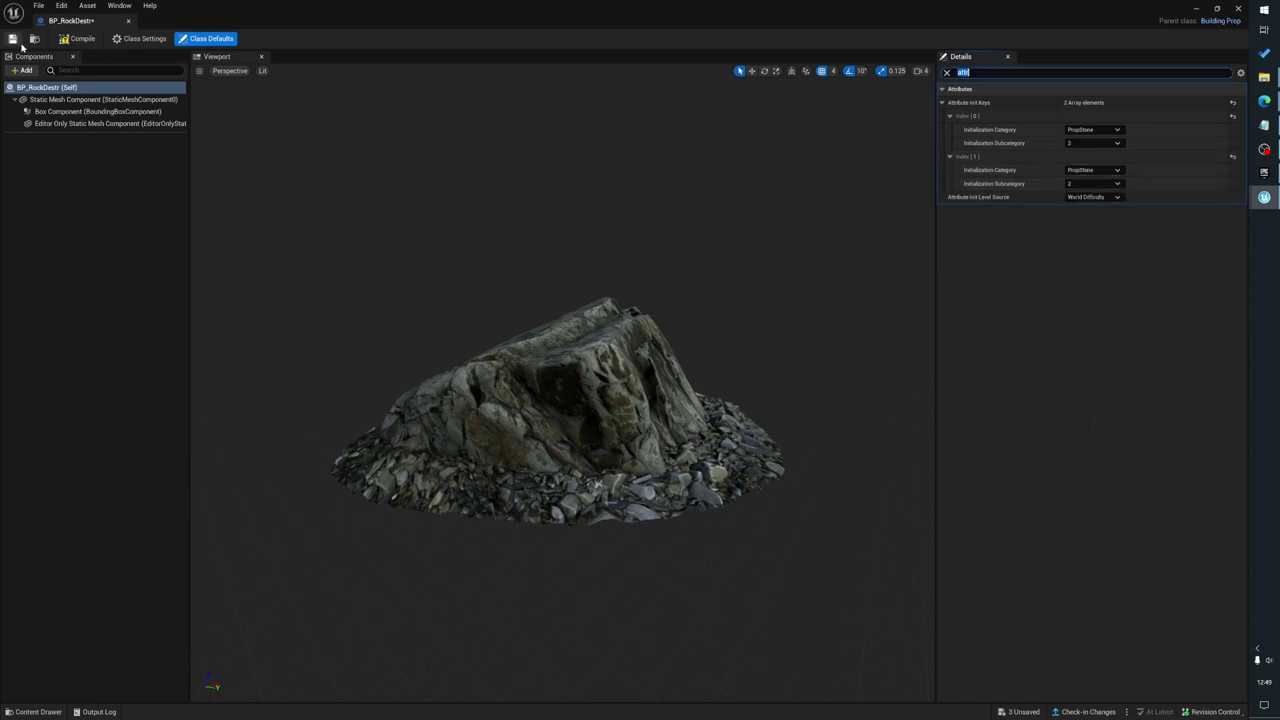
Compile BP_RockDestr, check its Can be Damaged setting, and save and close the blueprint
{"action": "left_click", "coordinate": [78, 38]}
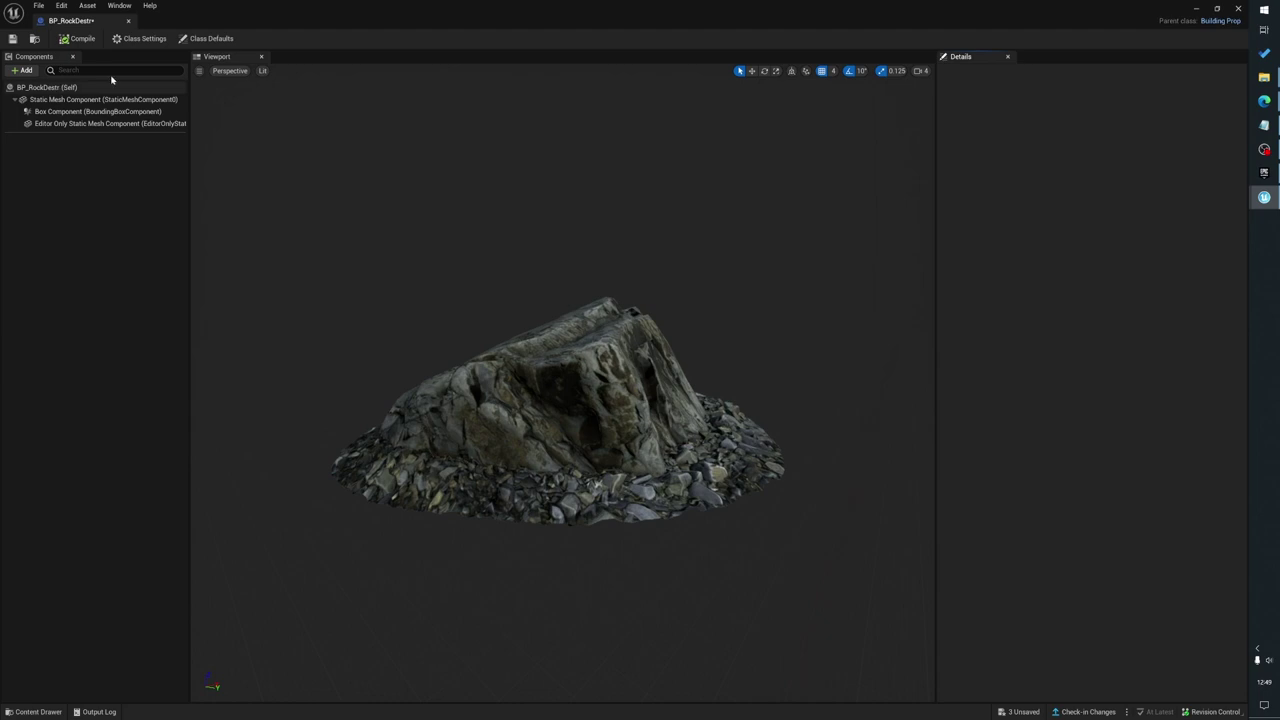
{"action": "left_click", "coordinate": [55, 88]}
{"action": "left_click", "coordinate": [955, 72]}
{"action": "type", "text": "can b"}
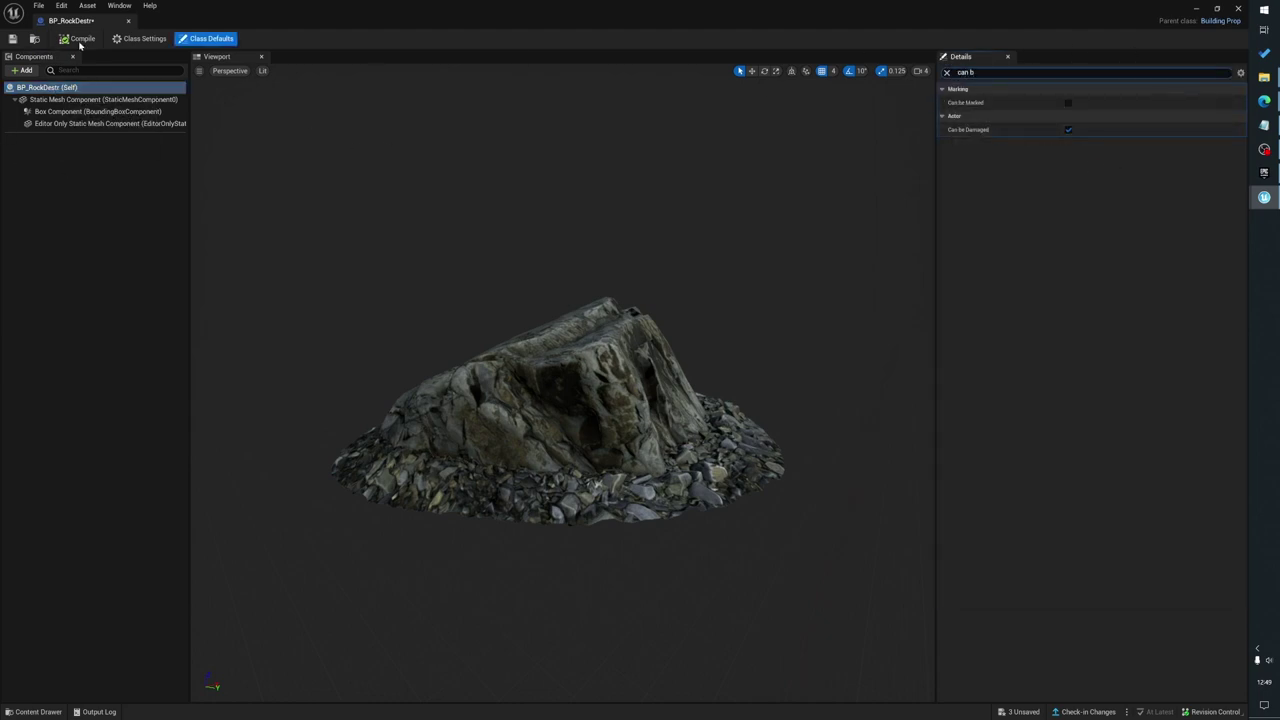
{"action": "left_click", "coordinate": [13, 39]}
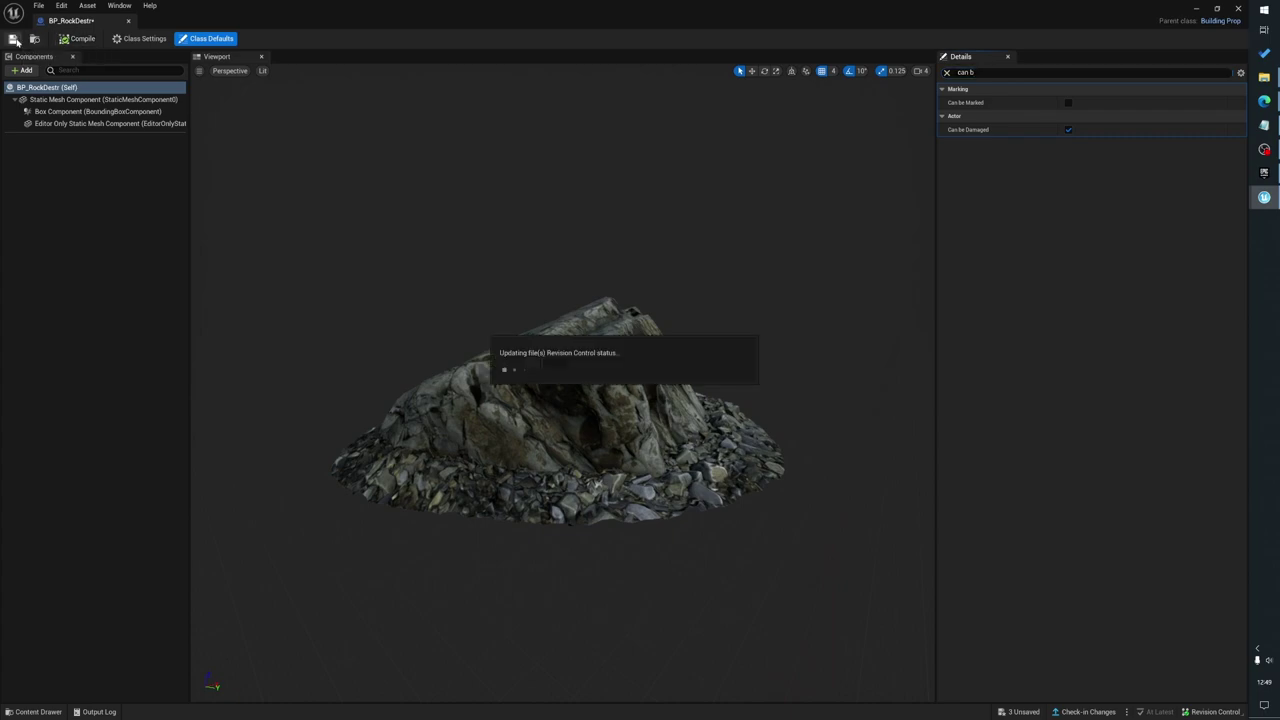
{"action": "left_click", "coordinate": [1239, 9]}
{"action": "left_click", "coordinate": [485, 545]}
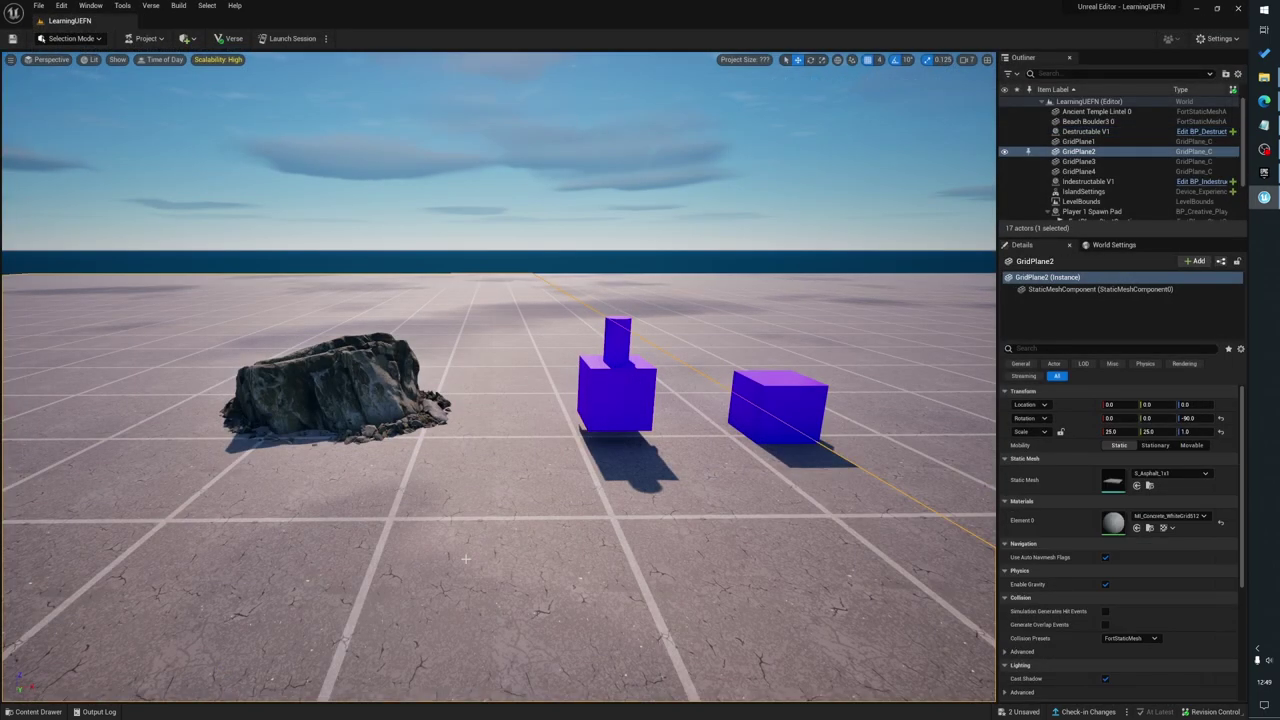
{"action": "key", "text": "ctrl+space"}
{"action": "left_click_drag", "start_coordinate": [383, 557], "coordinate": [131, 435]}
{"action": "middle_click_drag", "start_coordinate": [131, 435], "coordinate": [95, 462]}
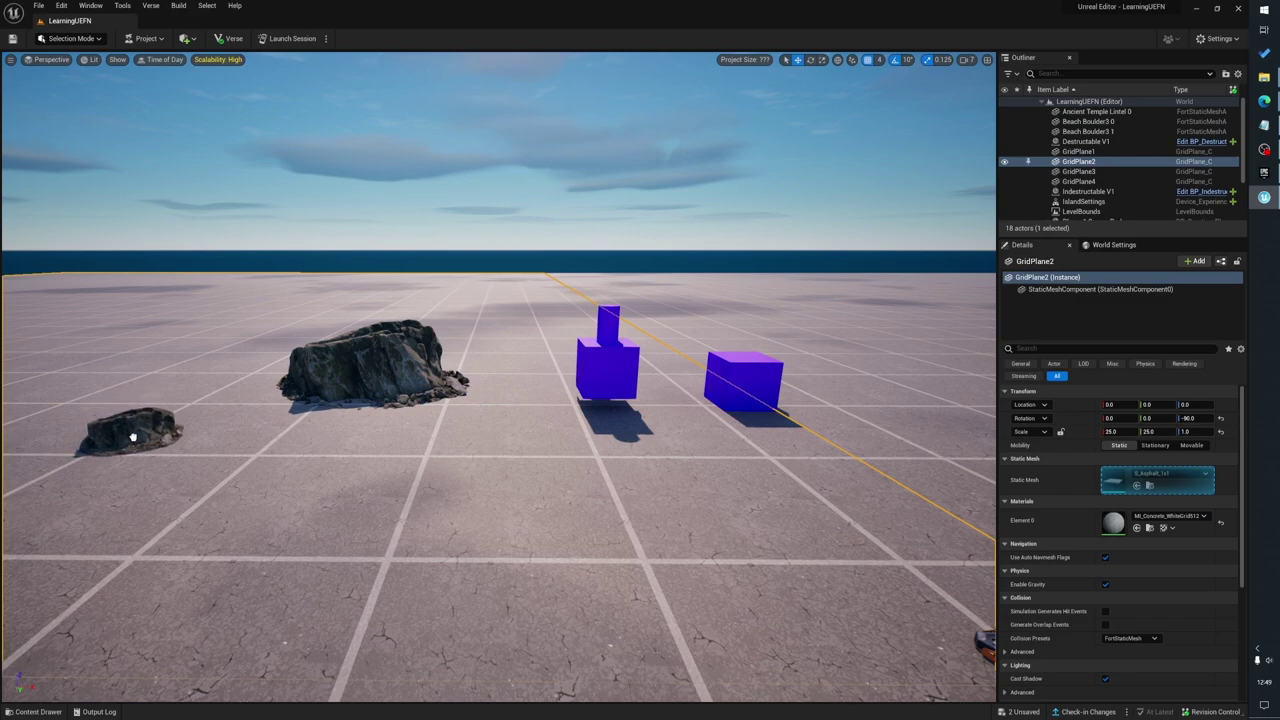
{"action": "middle_click_drag", "start_coordinate": [498, 450], "coordinate": [450, 385]}
{"action": "scroll", "coordinate": [498, 377], "scroll_direction": "up", "scroll_amount": 3}
{"action": "scroll", "coordinate": [498, 377], "scroll_direction": "down", "scroll_amount": 4}
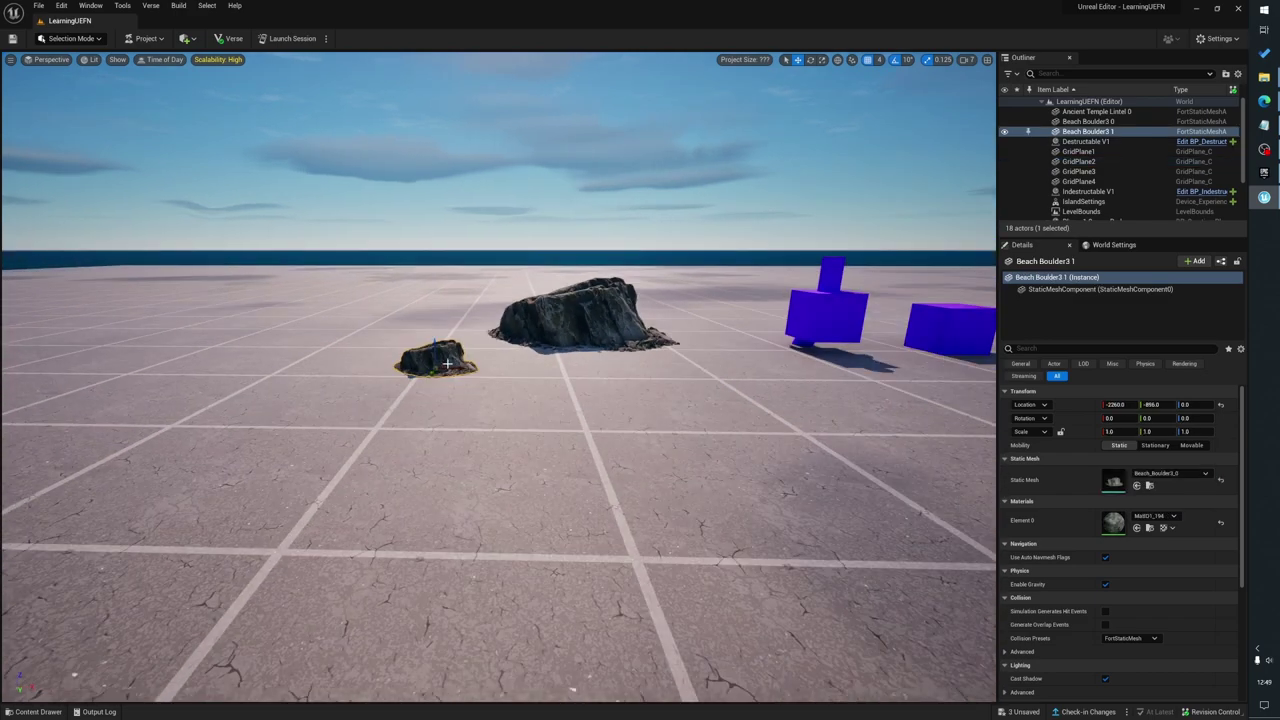
{"action": "key", "text": "Delete"}
Place BP_RockDestr from the Blueprints folder in the level beside the existing beach boulder
{"action": "key", "text": "ctrl+space"}
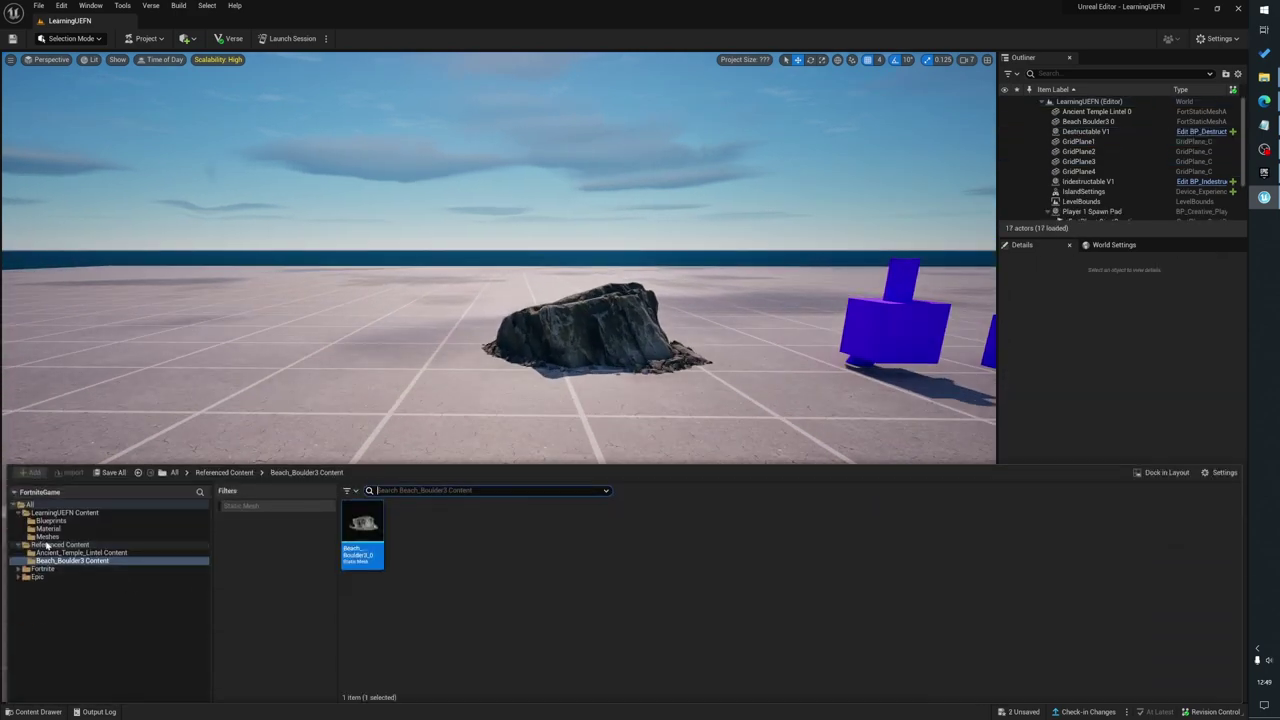
{"action": "left_click", "coordinate": [52, 521]}
{"action": "left_click_drag", "start_coordinate": [463, 538], "coordinate": [299, 434]}
{"action": "left_click", "coordinate": [423, 271]}
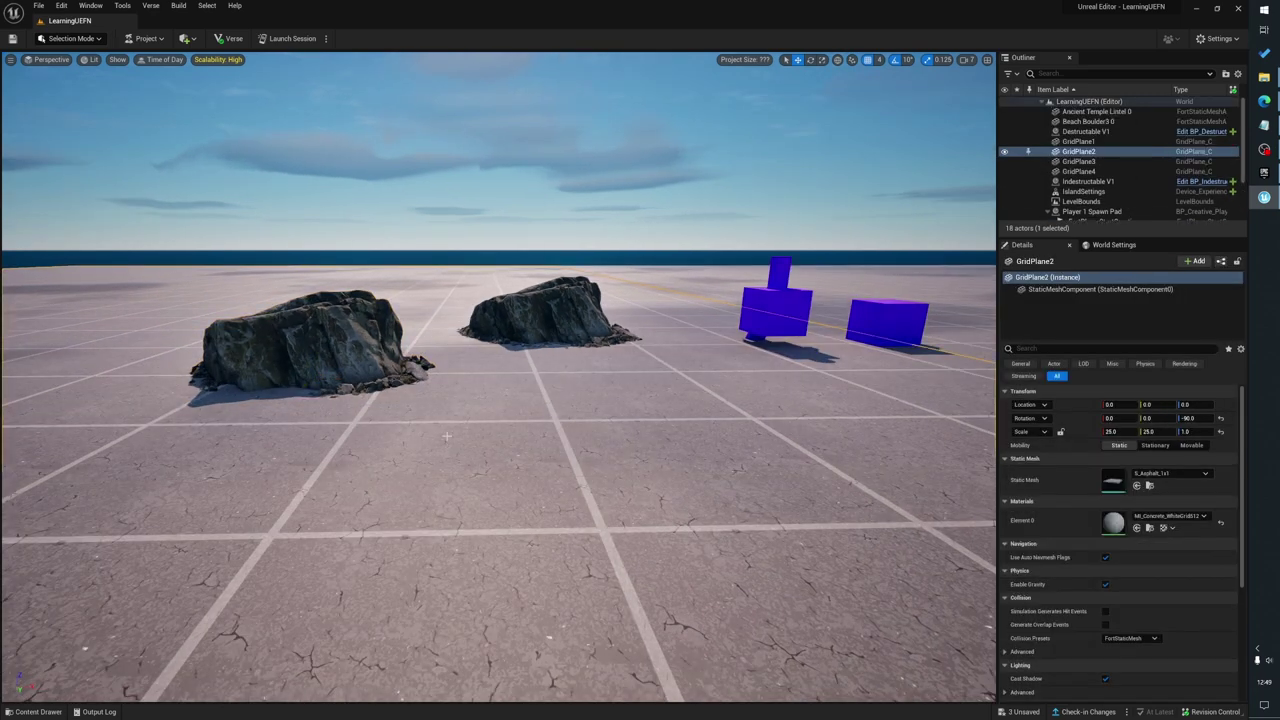
{"action": "left_click_drag", "start_coordinate": [447, 436], "coordinate": [341, 481]}
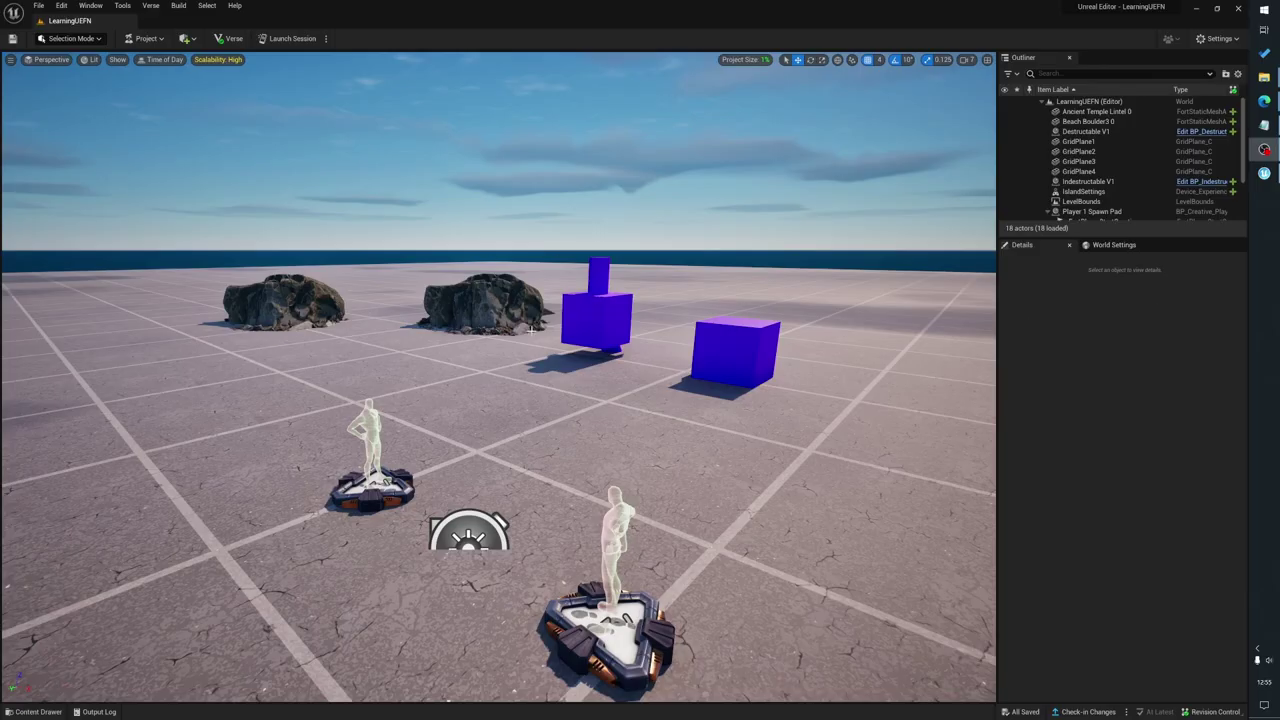
Launch a Fortnite session to test the LearningUEFN level
{"action": "left_click_drag", "start_coordinate": [459, 388], "coordinate": [459, 340]}
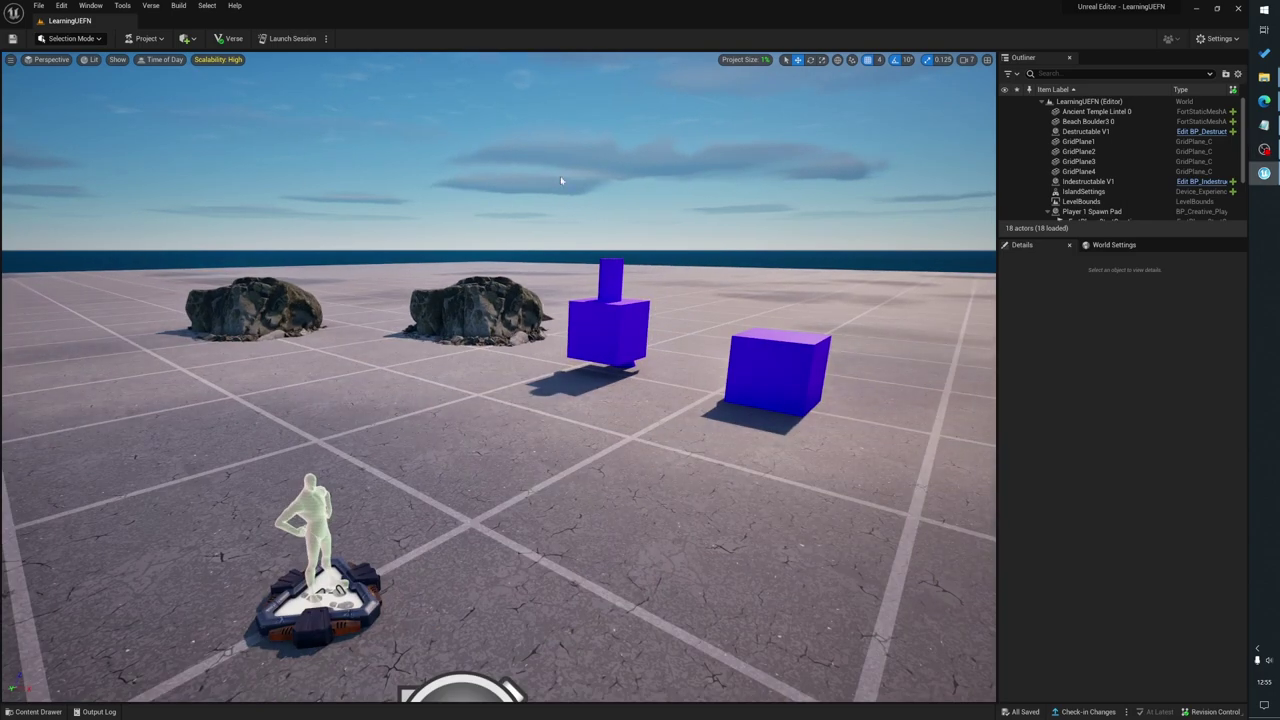
{"action": "left_click", "coordinate": [286, 40]}
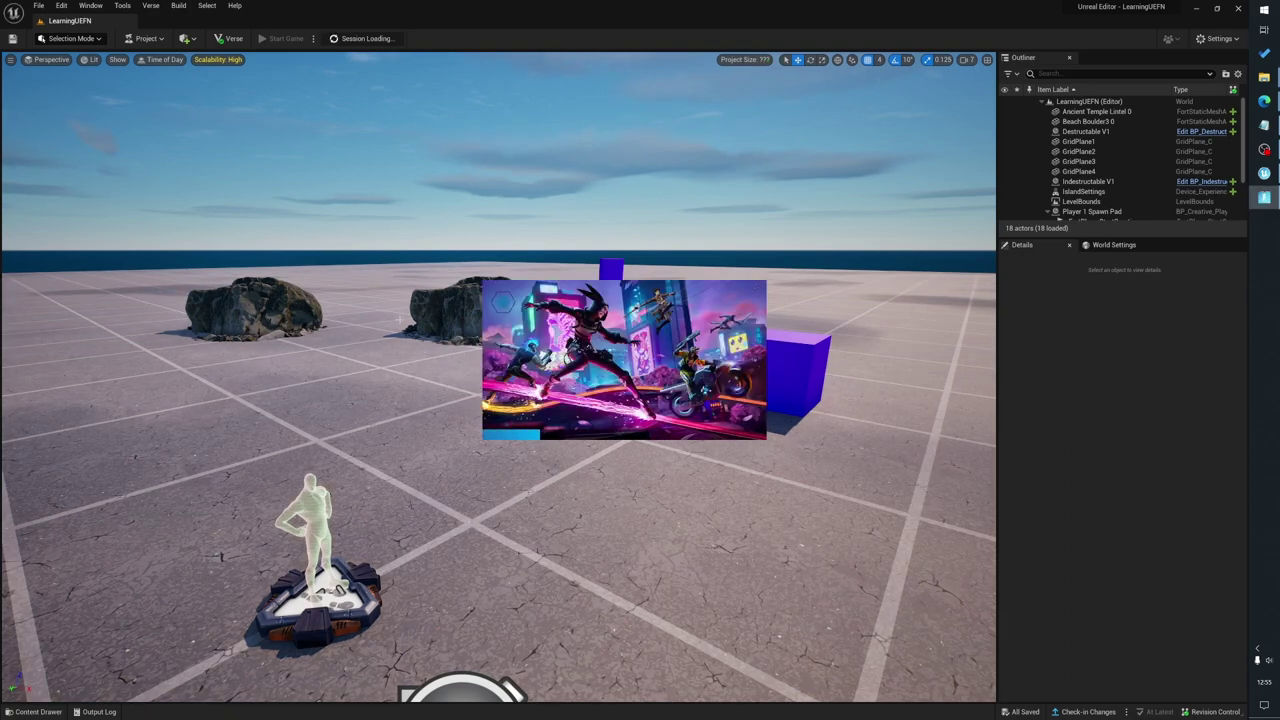
{"action": "left_click_drag", "start_coordinate": [414, 384], "coordinate": [401, 321]}
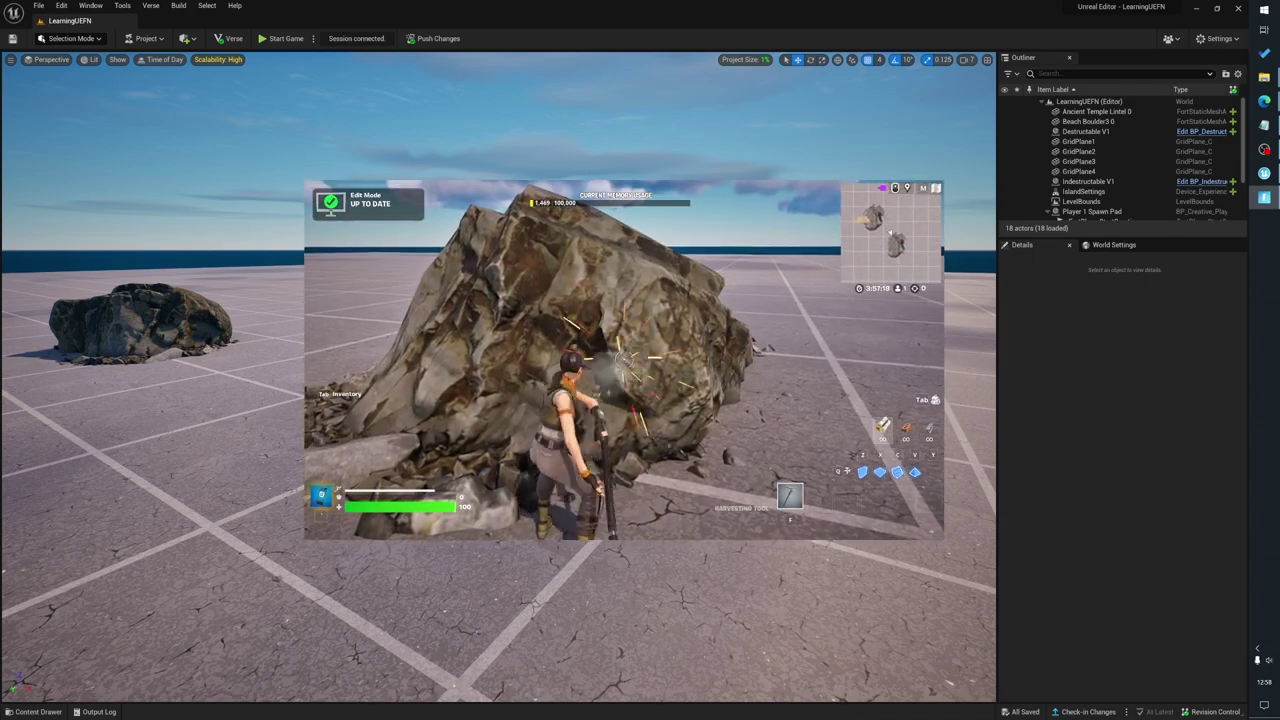
Playtest the level by running around the boulders and purple props and striking with the harvesting tool
{"action": "key", "text": "w"}
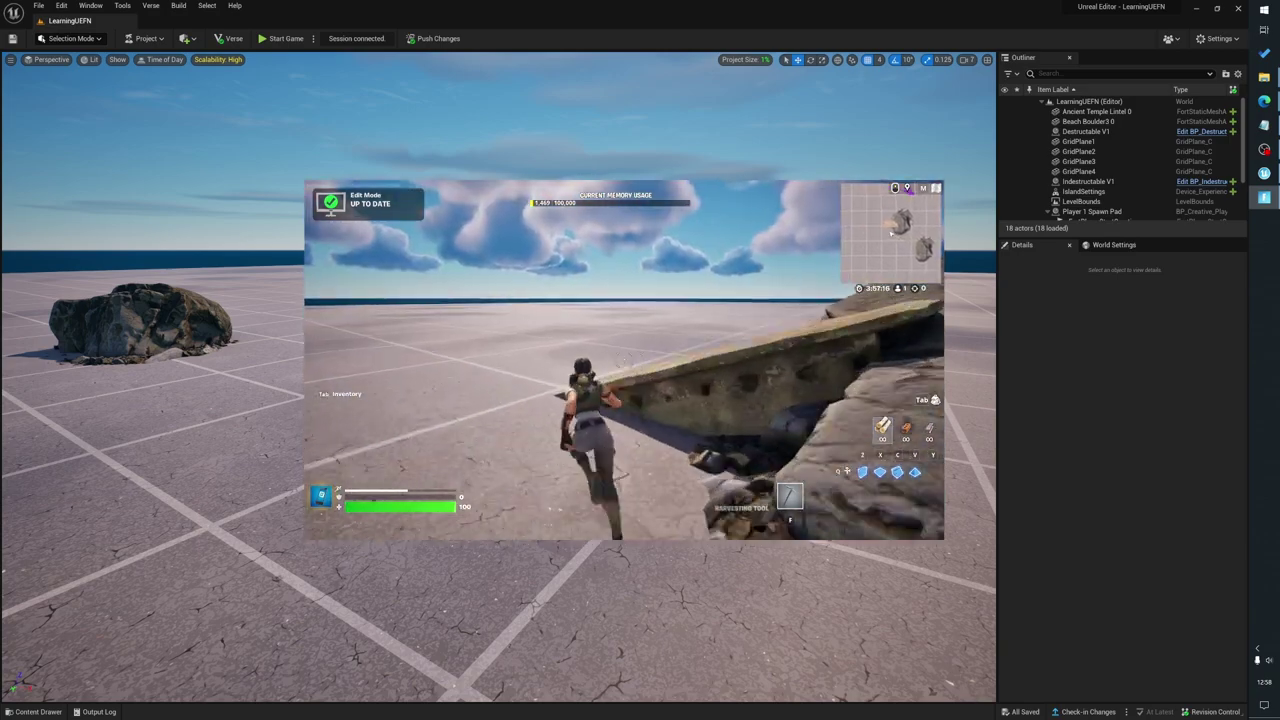
{"action": "left_click", "coordinate": [624, 360]}
{"action": "key", "text": "w"}
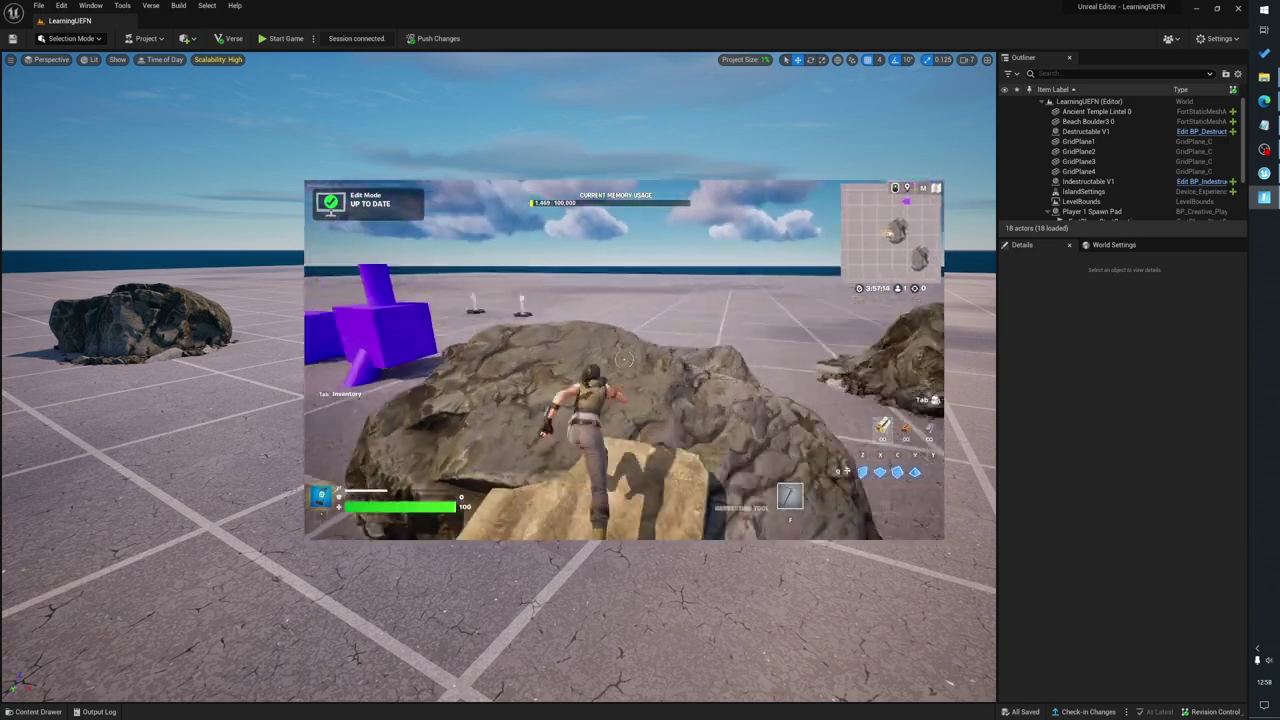
{"action": "key", "text": "w"}
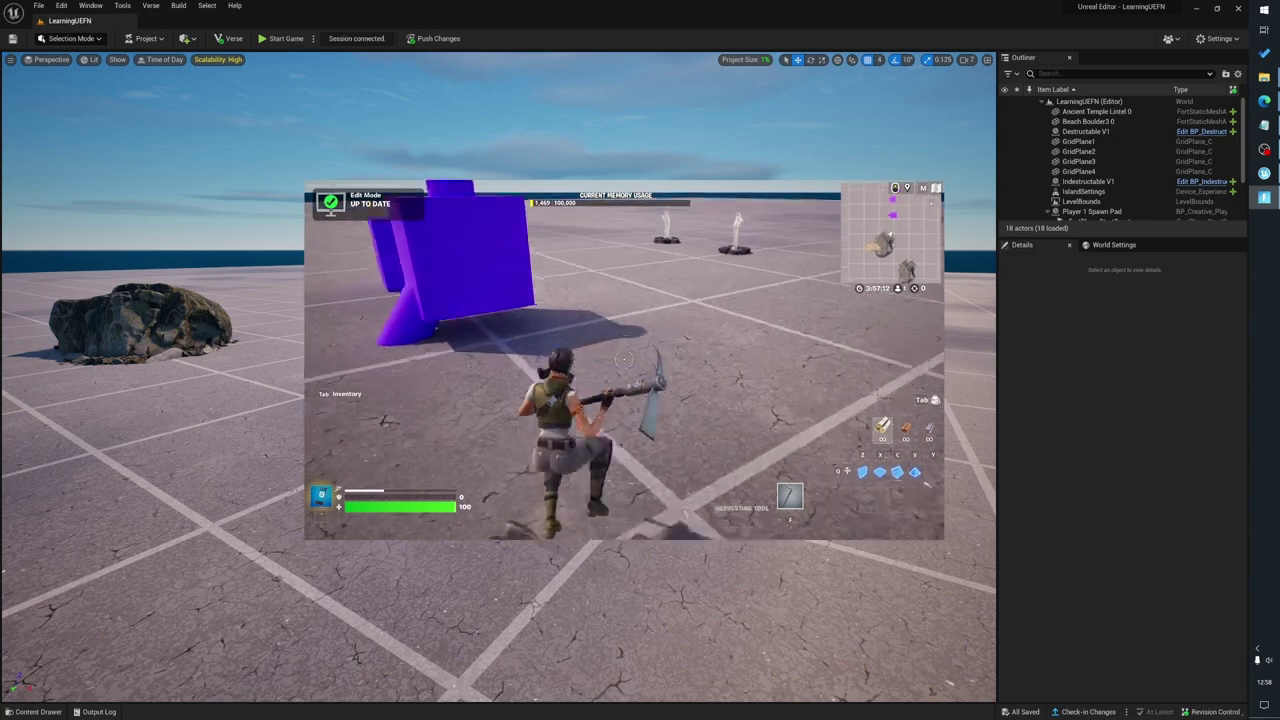
{"action": "key", "text": "w"}
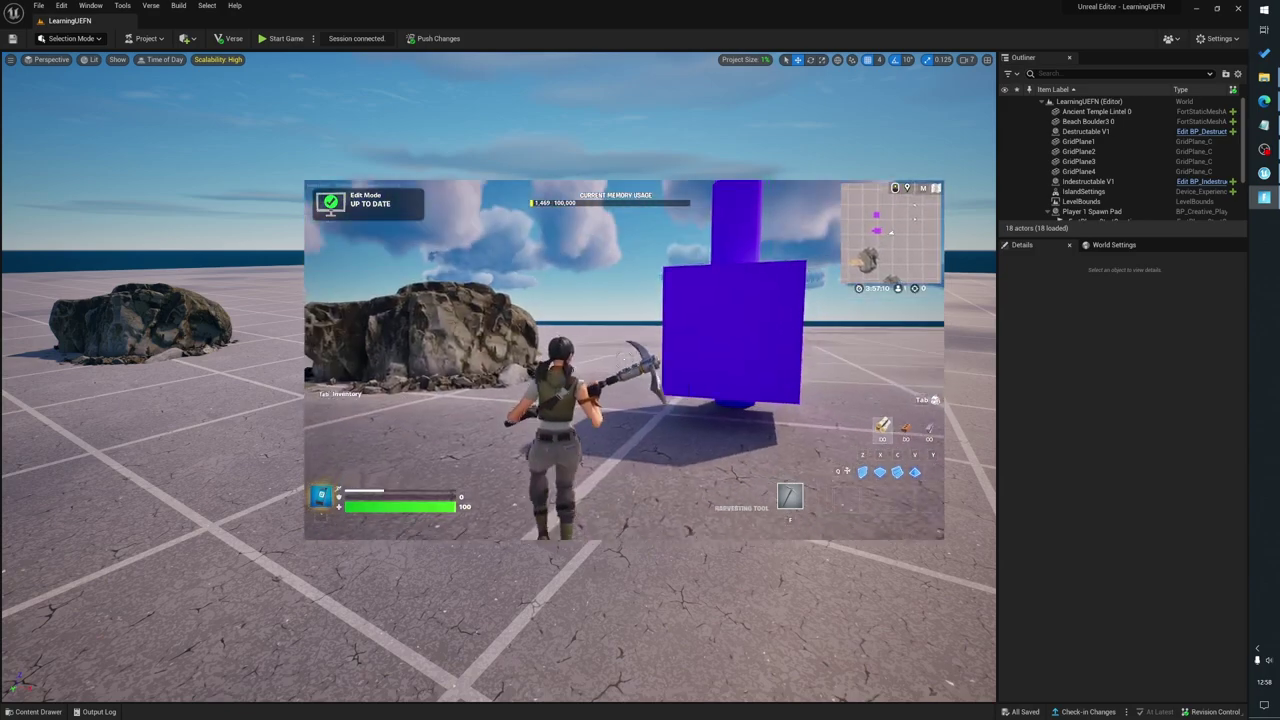
{"action": "key", "text": "w"}
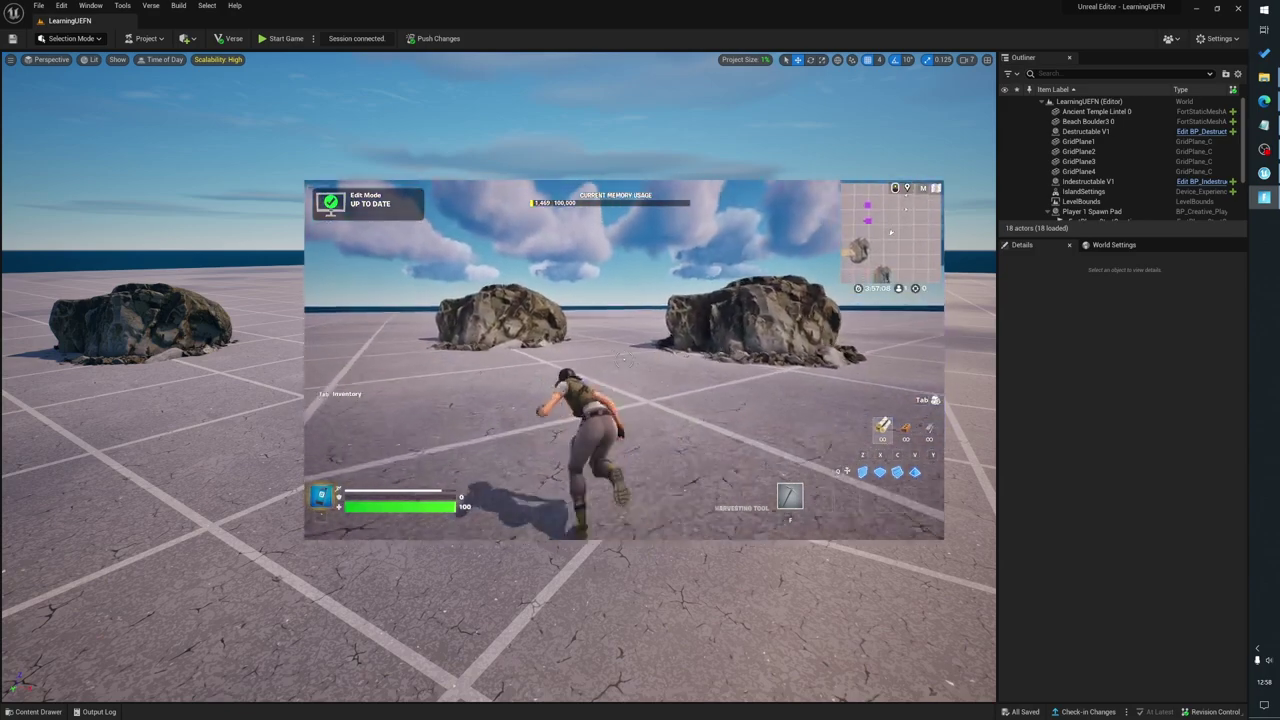
{"action": "key", "text": "w"}
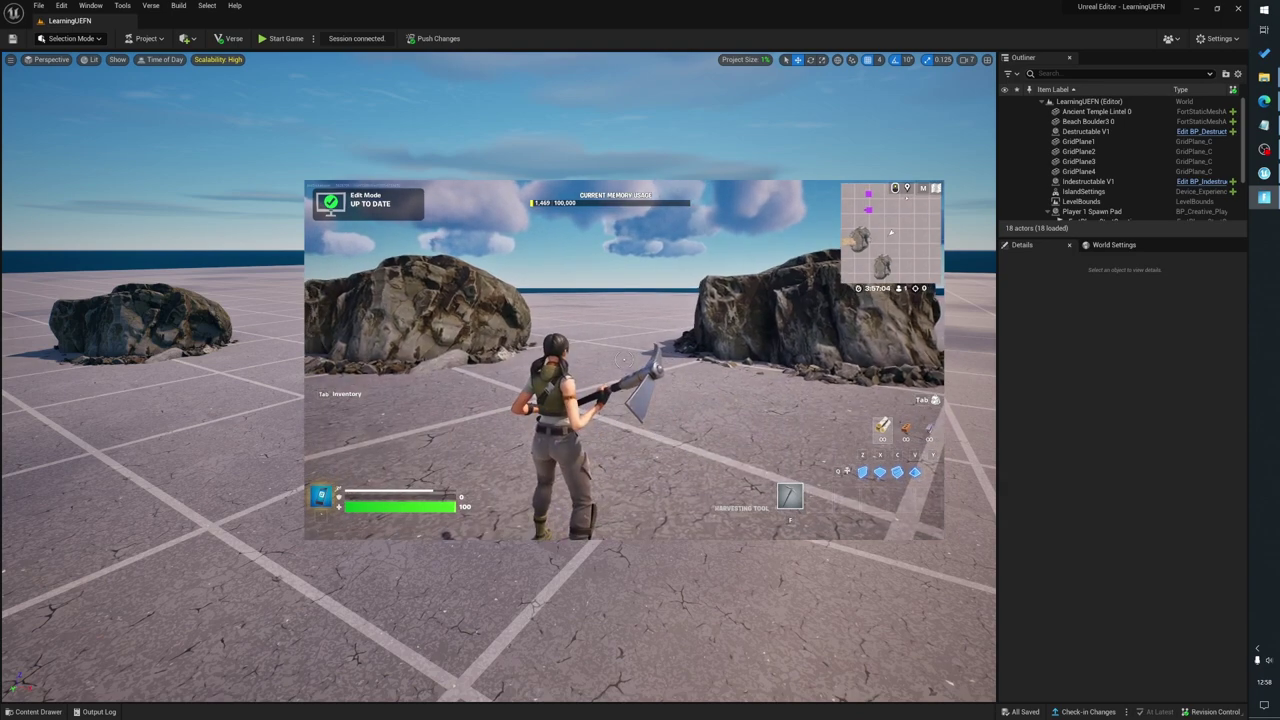
{"action": "key", "text": "alt+Tab"}
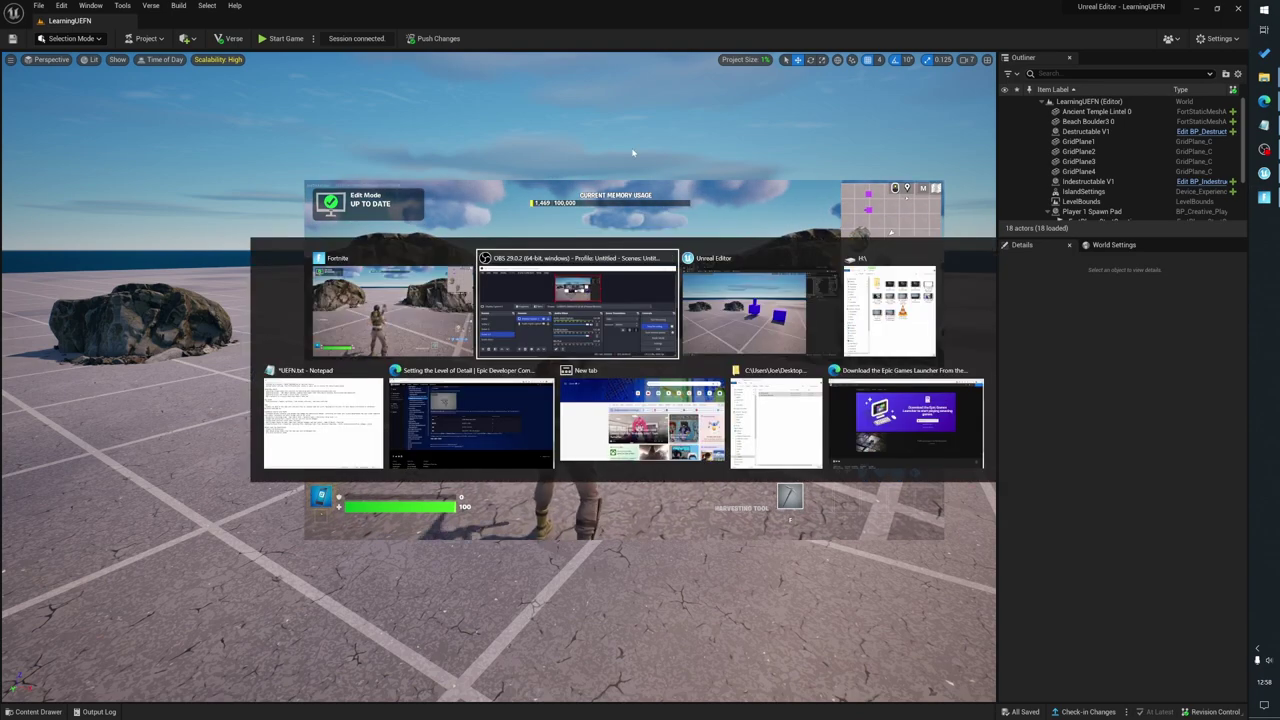
Move the game window aside, reposition the RockDestr boulder closer to the beach boulder, and check the change in the live Fortnite session
{"action": "key", "text": "Escape"}
{"action": "left_click_drag", "start_coordinate": [519, 180], "coordinate": [811, 350]}
{"action": "left_click", "coordinate": [162, 302]}
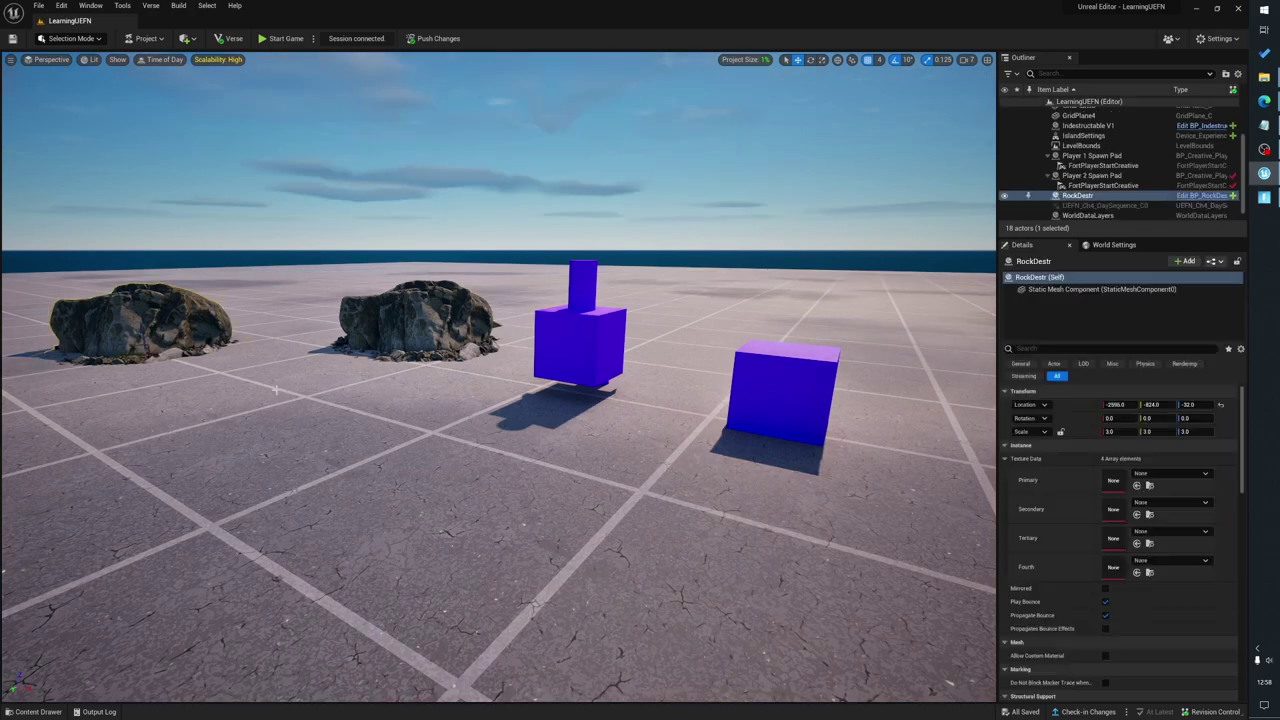
{"action": "mouse_move", "coordinate": [276, 390]}
{"action": "left_mouse_down"}
{"action": "mouse_move", "coordinate": [262, 330]}
{"action": "mouse_move", "coordinate": [276, 390]}
{"action": "left_mouse_up"}
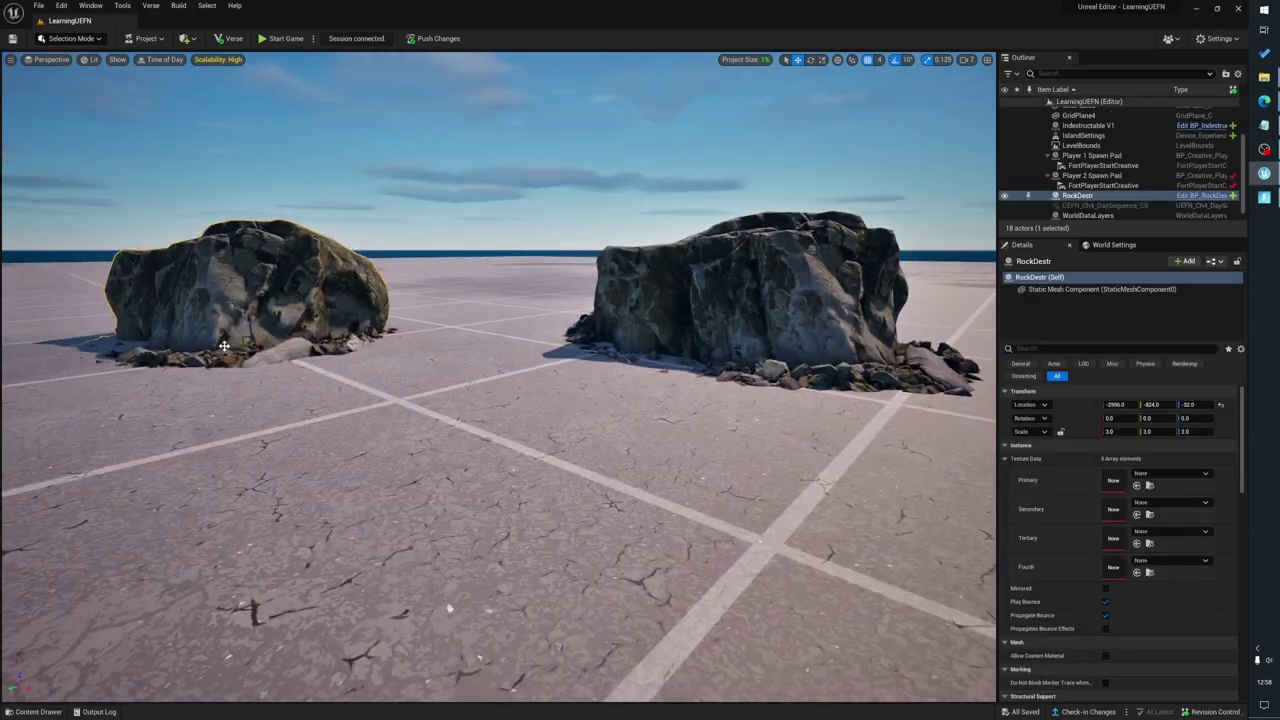
{"action": "left_click_drag", "start_coordinate": [224, 346], "coordinate": [442, 343]}
{"action": "left_click", "coordinate": [1264, 198]}
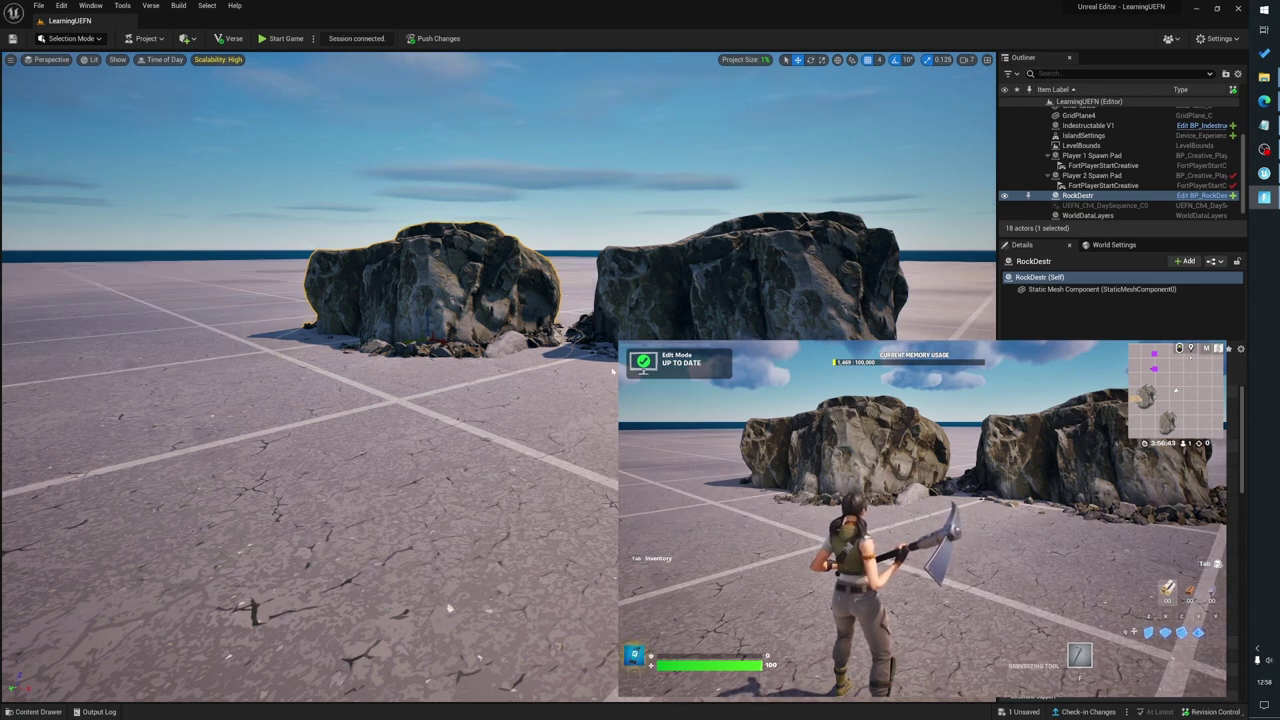
Duplicate RockDestr, place the copy in front of the original on the side away from the beach boulder, and check it in the Fortnite session
{"action": "left_click_drag", "start_coordinate": [501, 295], "coordinate": [180, 450]}
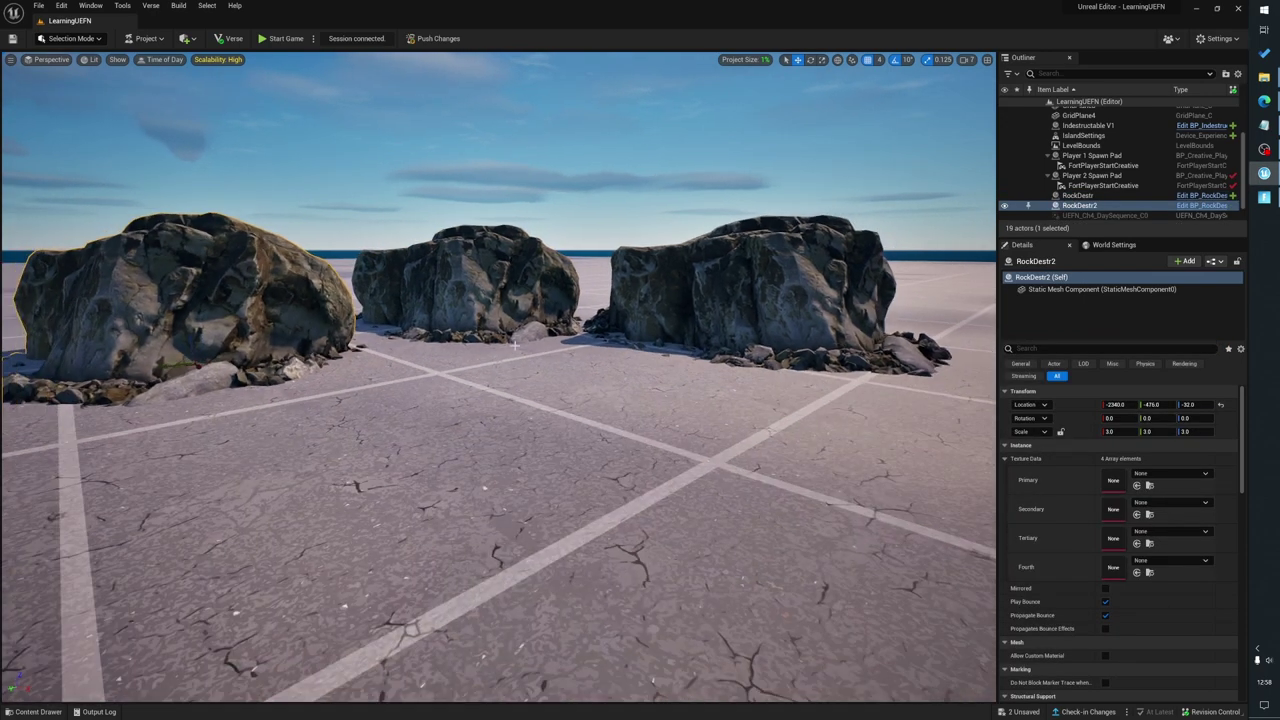
{"action": "left_click", "coordinate": [1264, 197]}
{"action": "left_click", "coordinate": [1031, 390]}
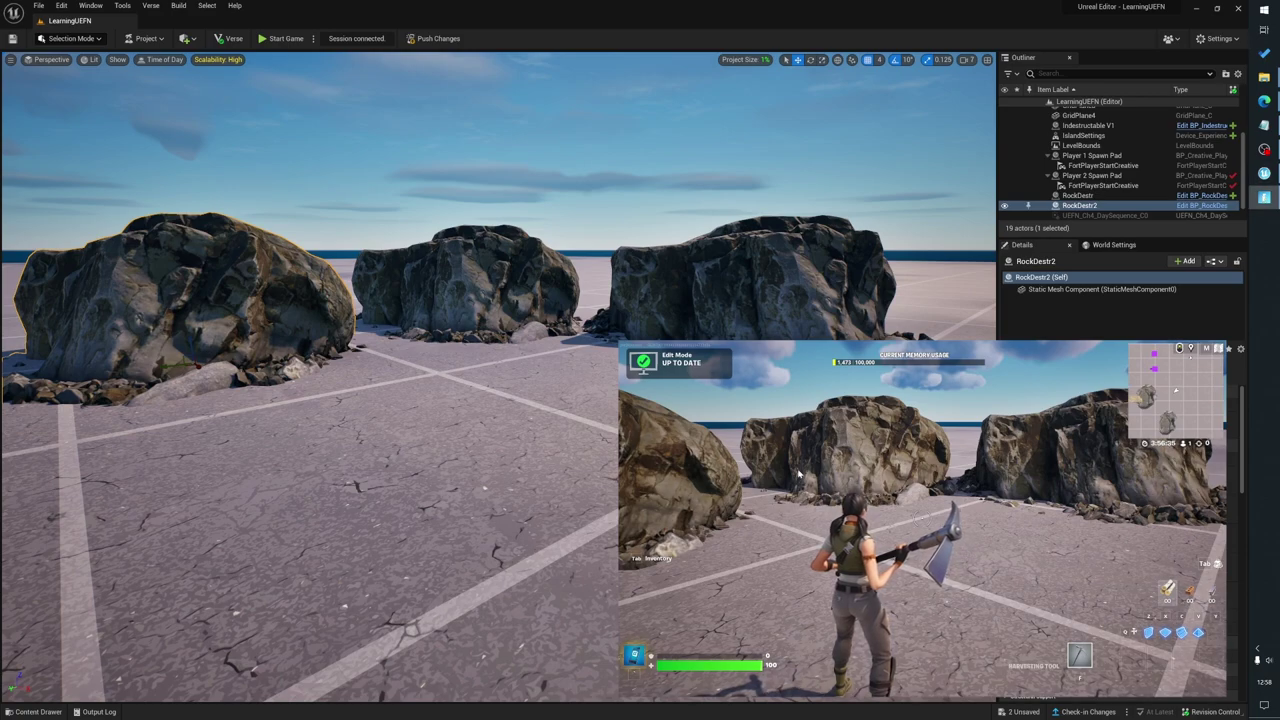
Playtest around the boulders, preview a wall build, return to the harvesting tool, and switch back to Unreal Editor
{"action": "key", "text": "q"}
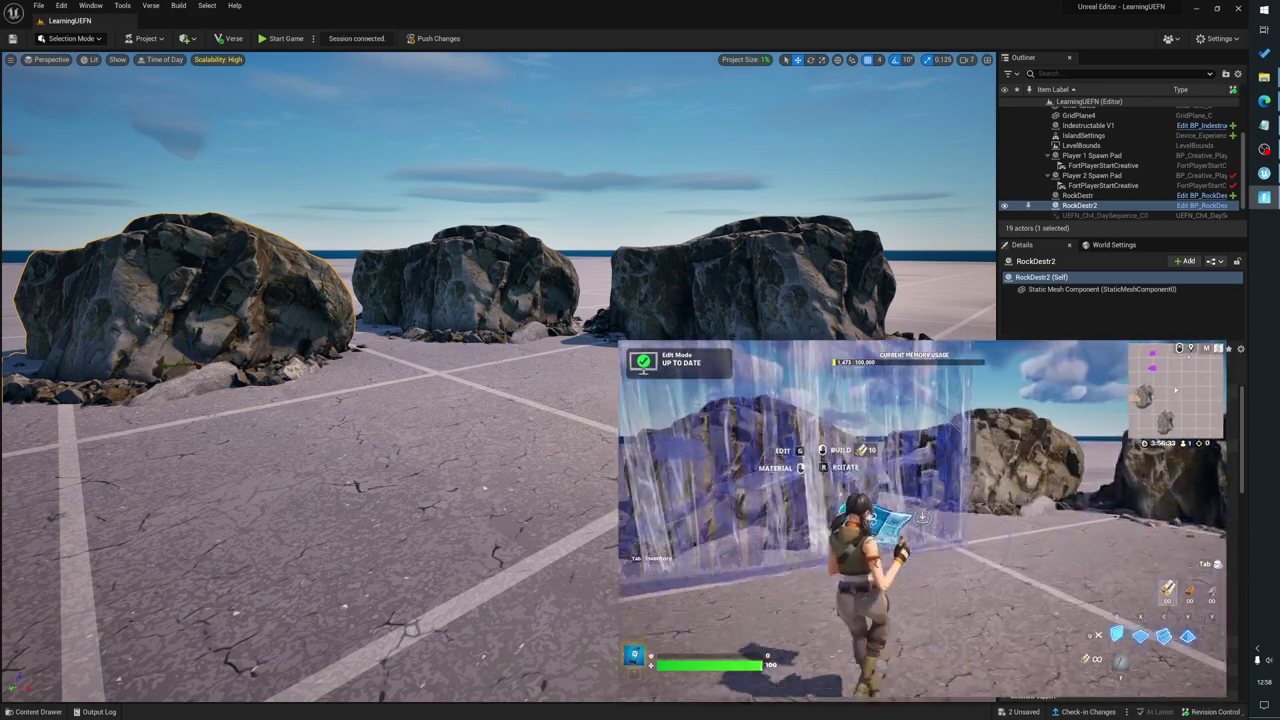
{"action": "key", "text": "Escape"}
{"action": "key", "text": "Escape"}
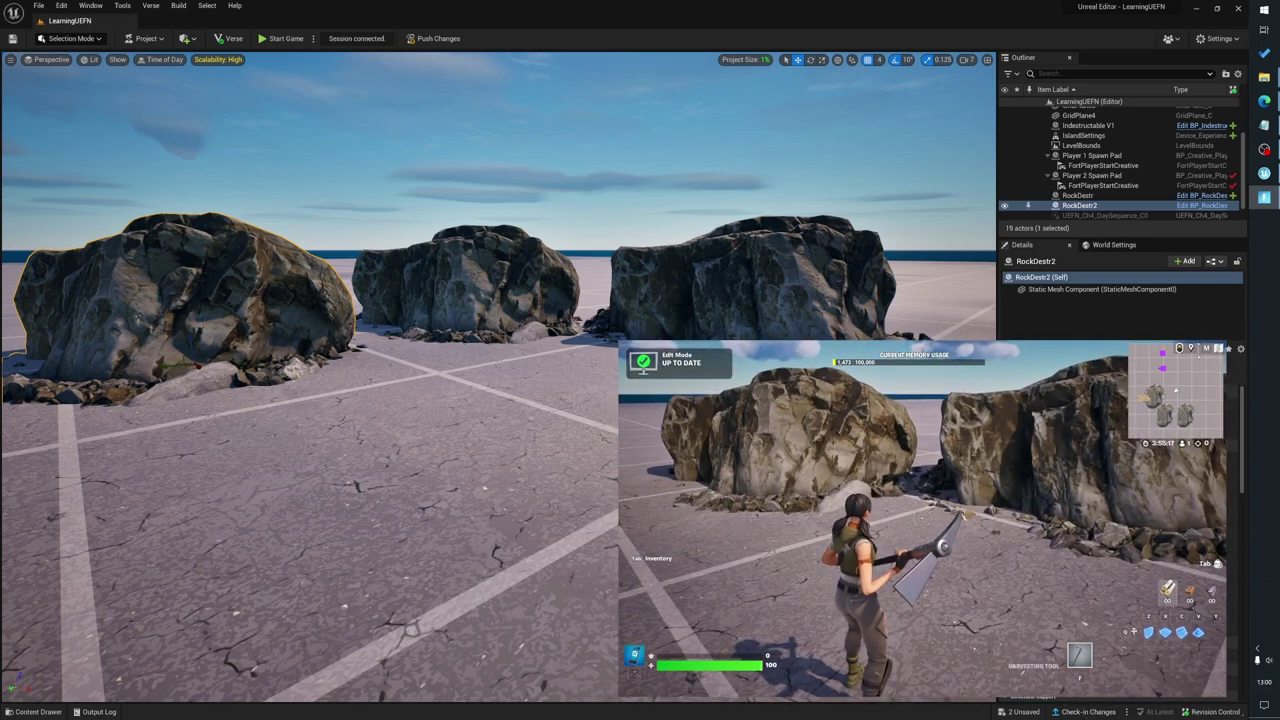
{"action": "key", "text": "alt+Tab"}
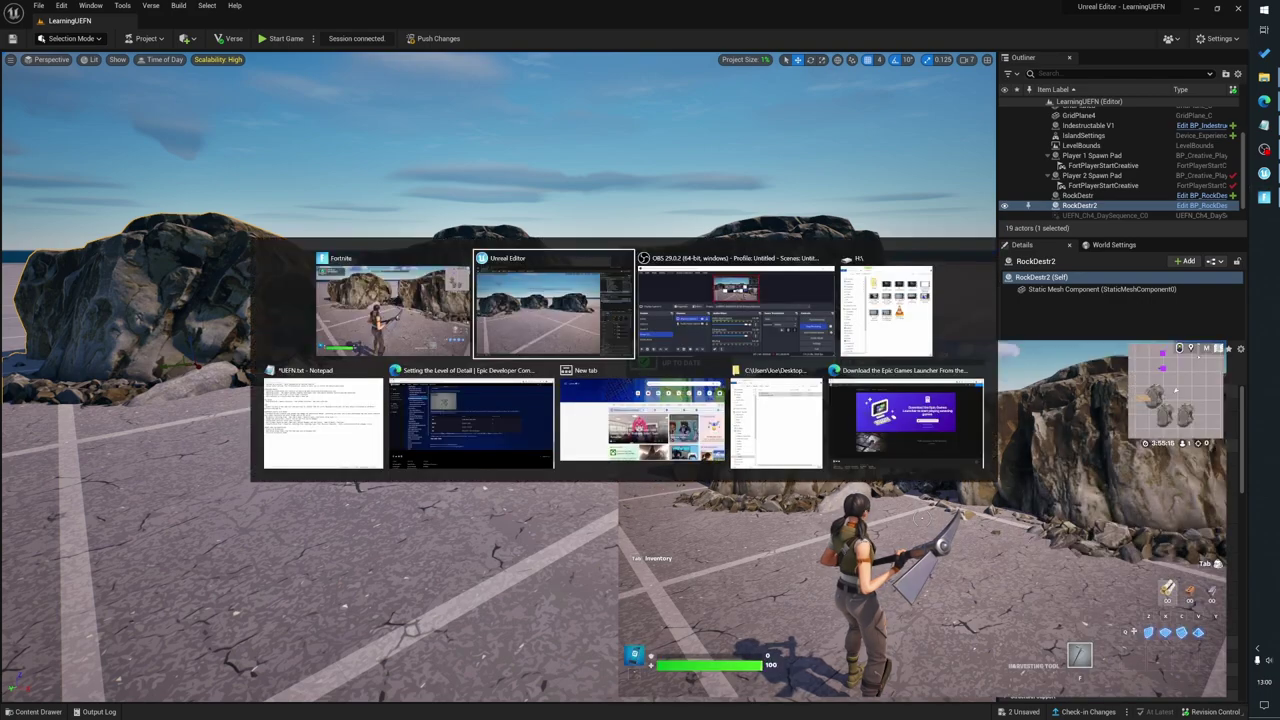